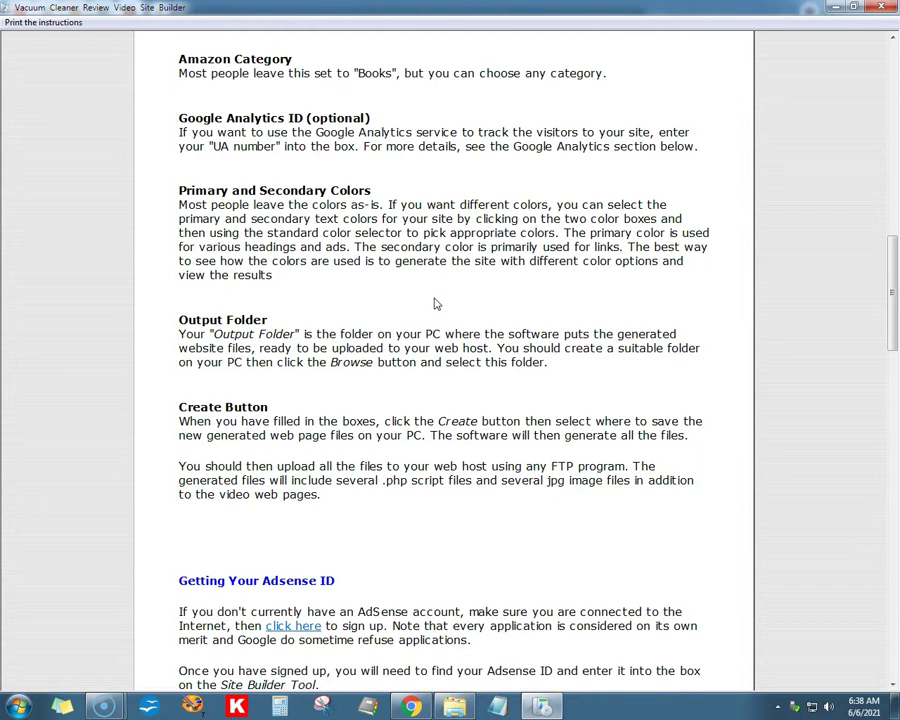
- In a new Chrome tab, type 's' and pick the earlier Safari Holidays site entry
scroll(478, 330, "up", 6)
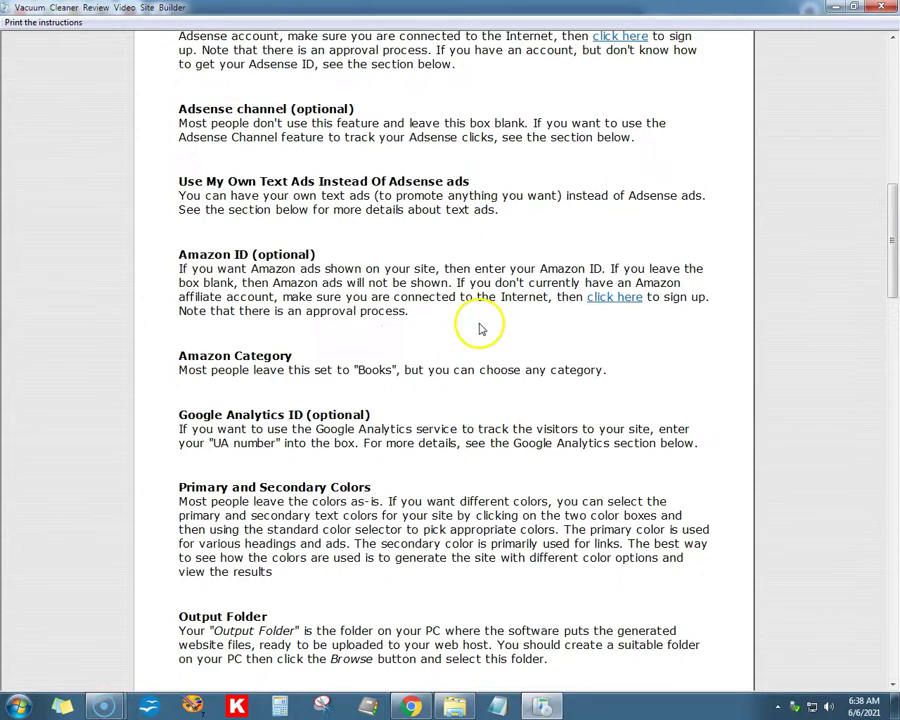
scroll(483, 343, "up", 2)
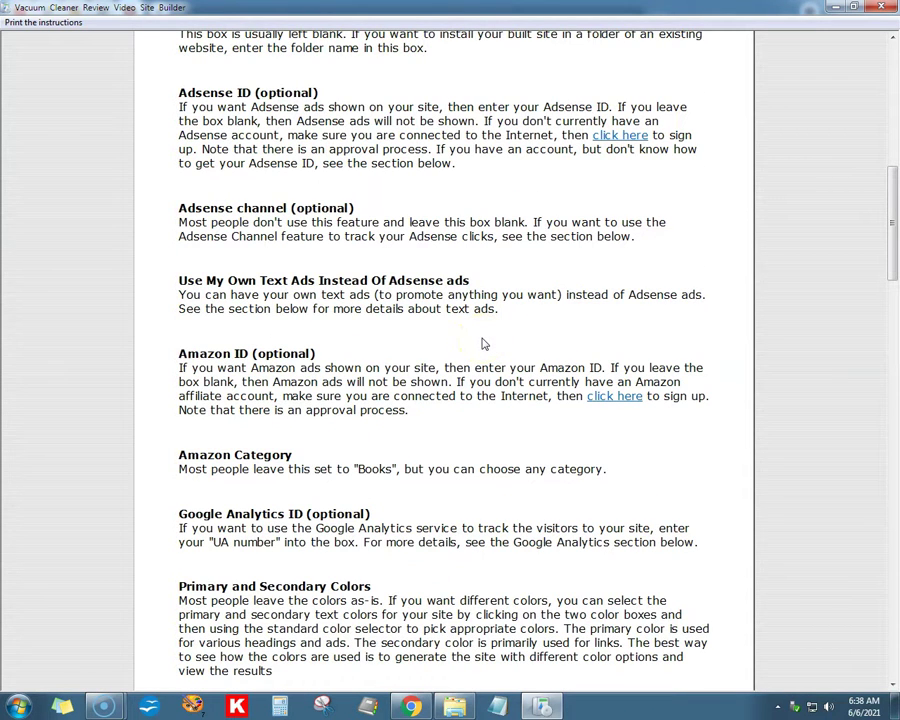
scroll(483, 343, "down", 4)
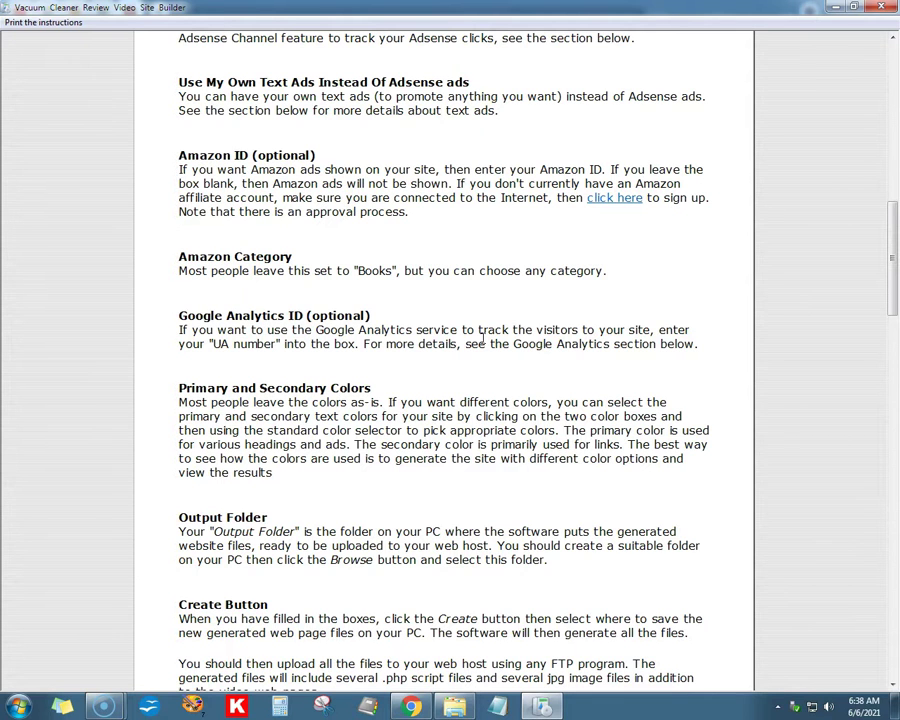
scroll(481, 338, "down", 4)
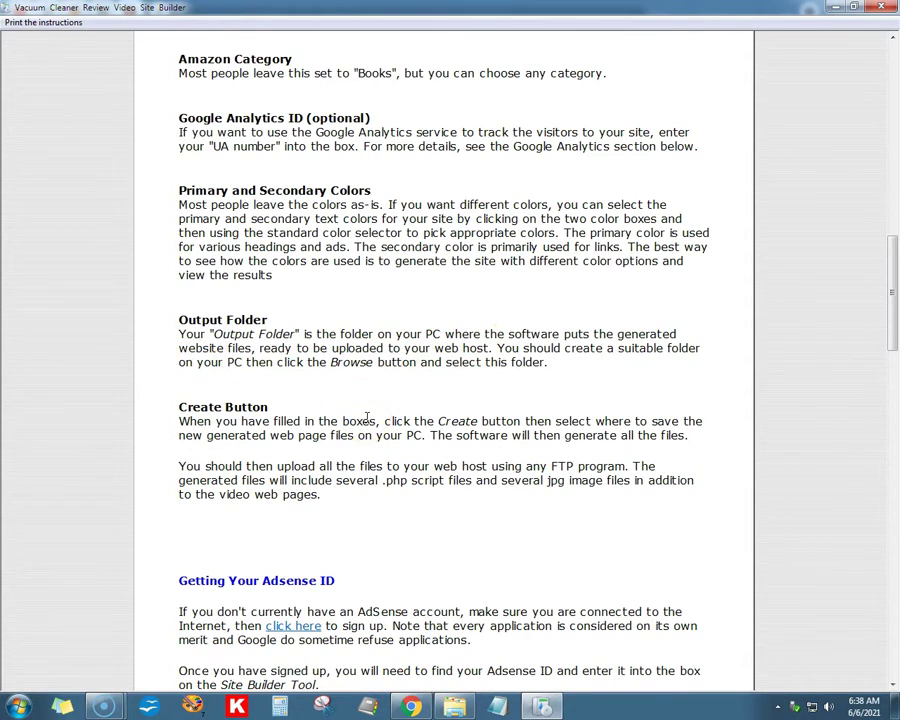
scroll(367, 417, "down", 4)
scroll(367, 417, "down", 10)
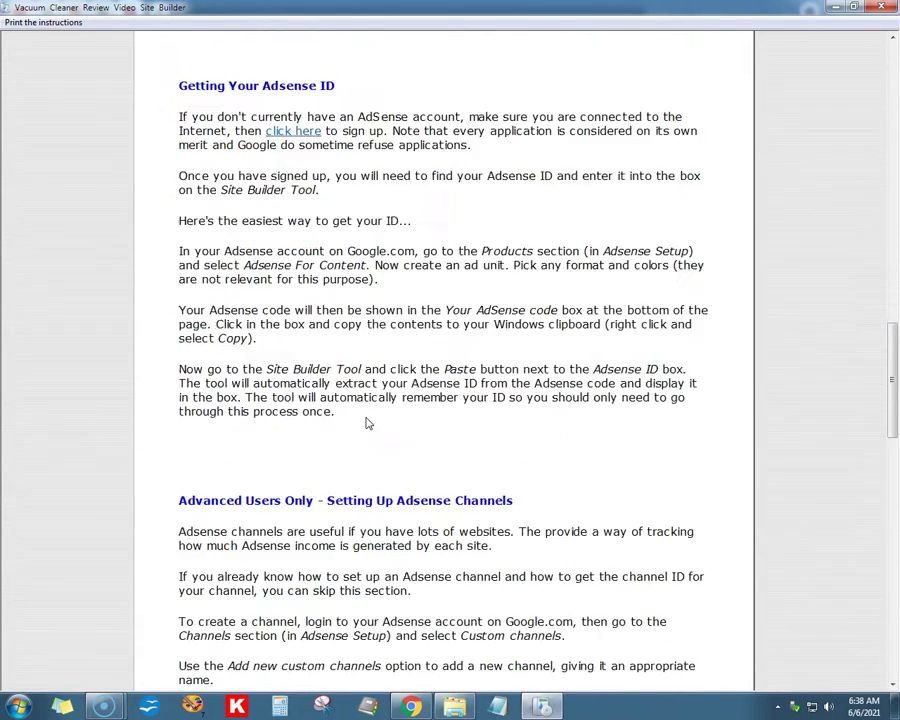
scroll(366, 420, "up", 2)
scroll(367, 420, "down", 12)
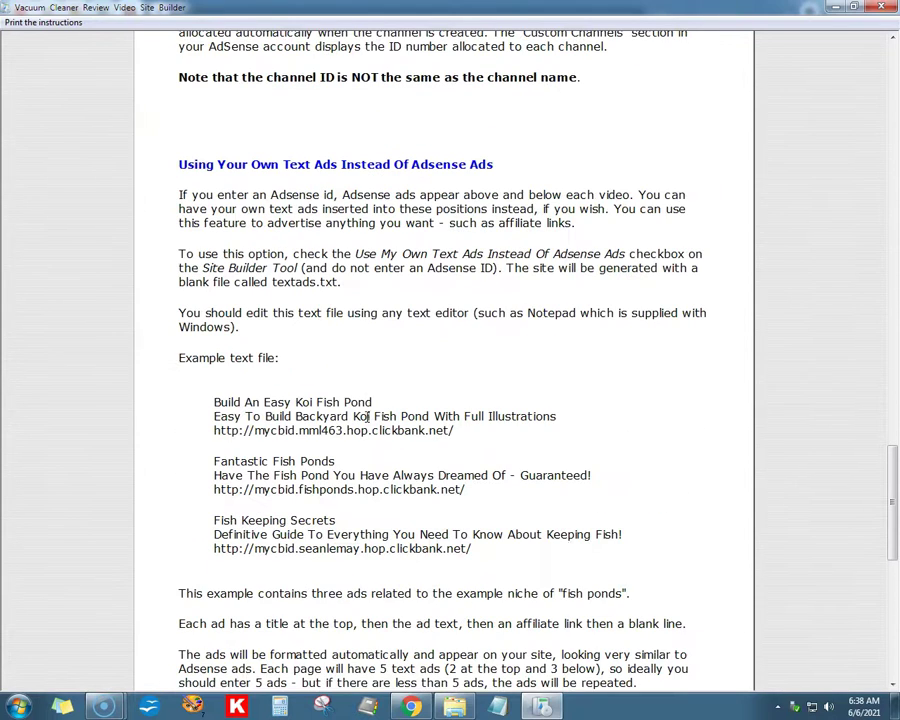
scroll(522, 459, "down", 2)
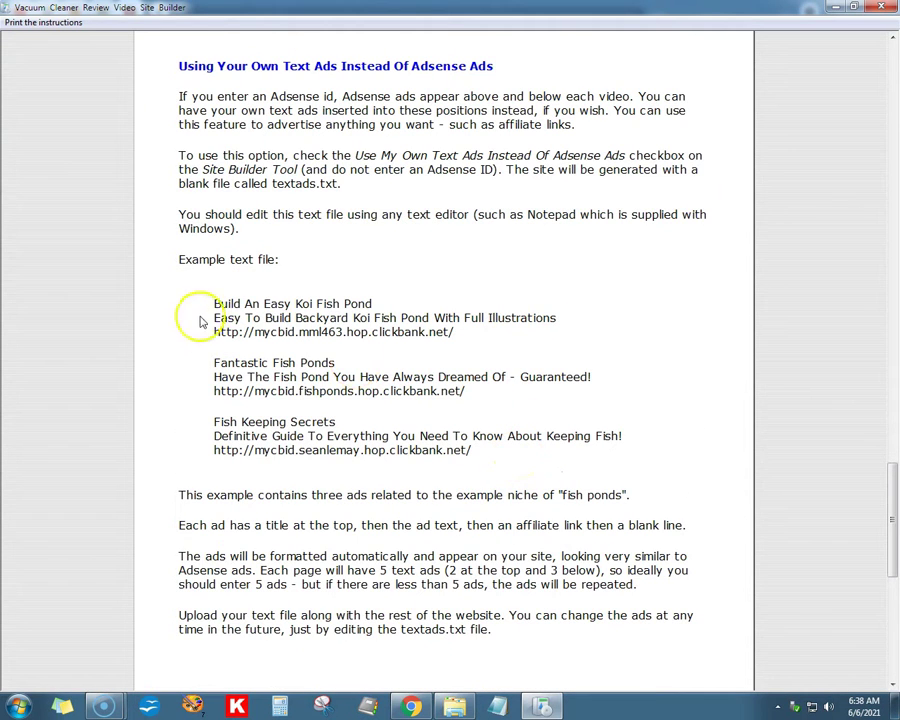
scroll(577, 416, "up", 20)
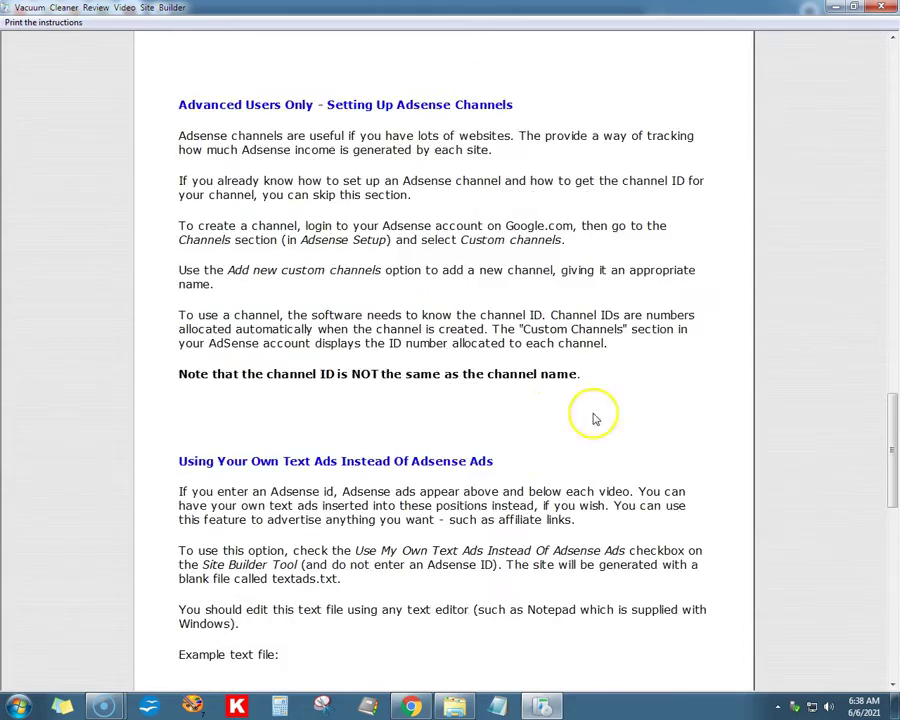
scroll(531, 407, "up", 20)
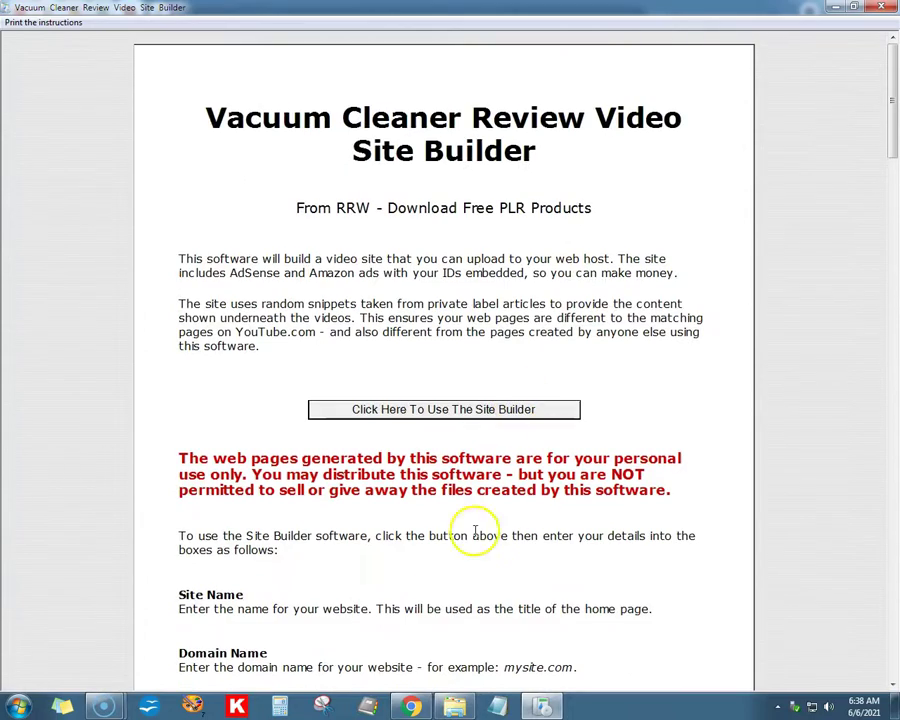
left_click(423, 704)
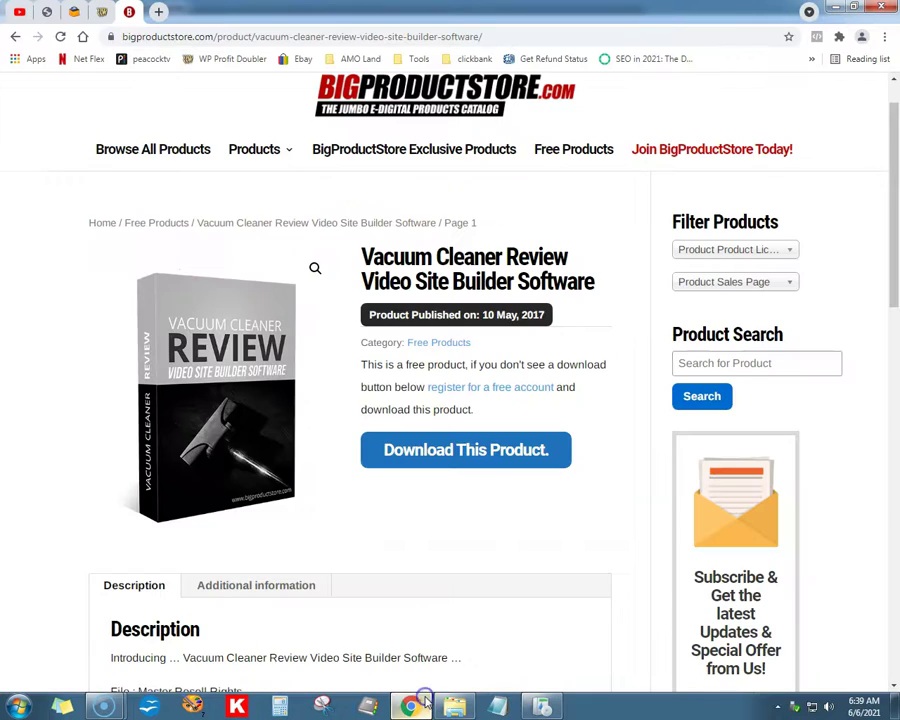
left_click(163, 14)
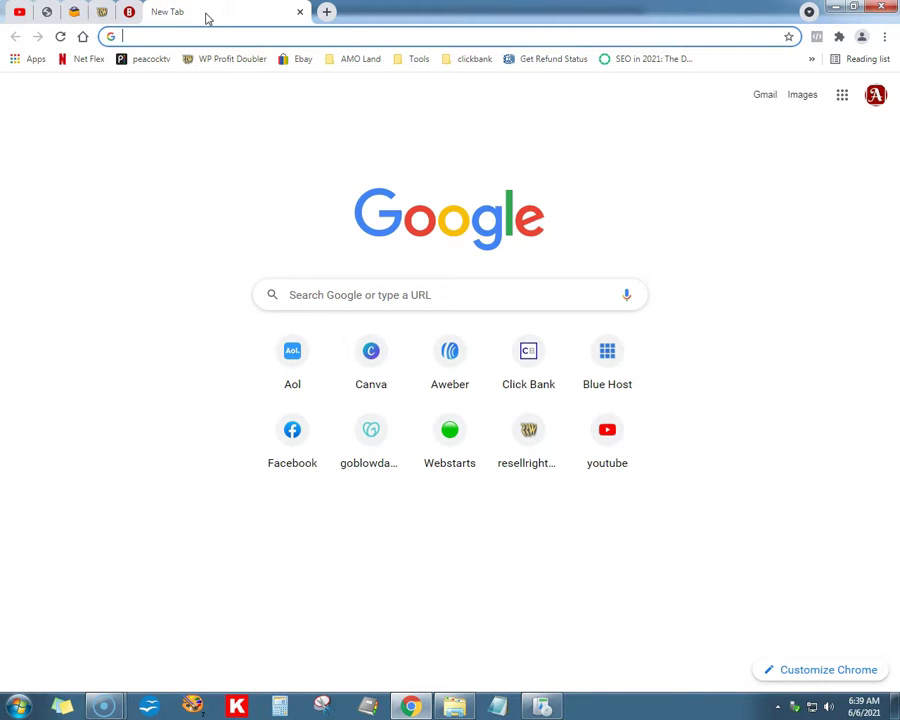
type("s")
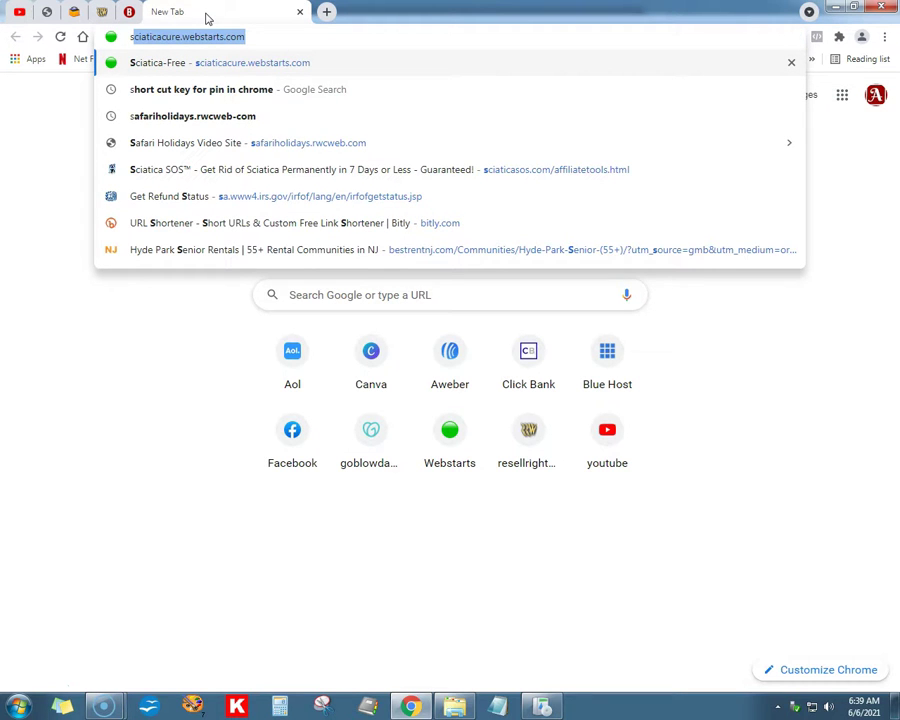
left_click(197, 117)
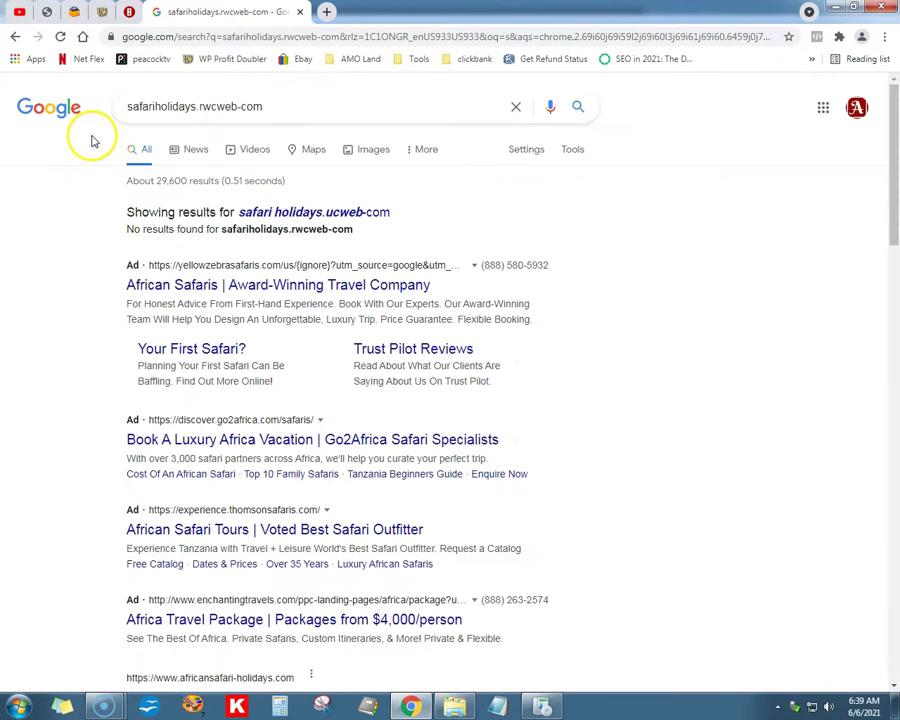
- Copy the search query and paste-and-go it to open safariholidays.rwcweb.com
left_click(200, 106)
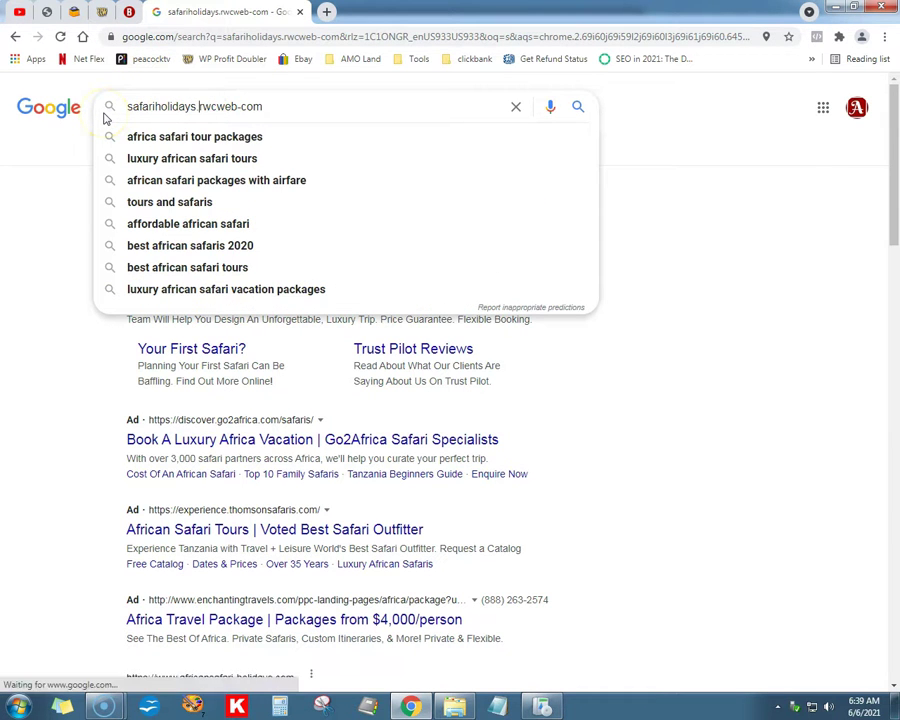
key("F12")
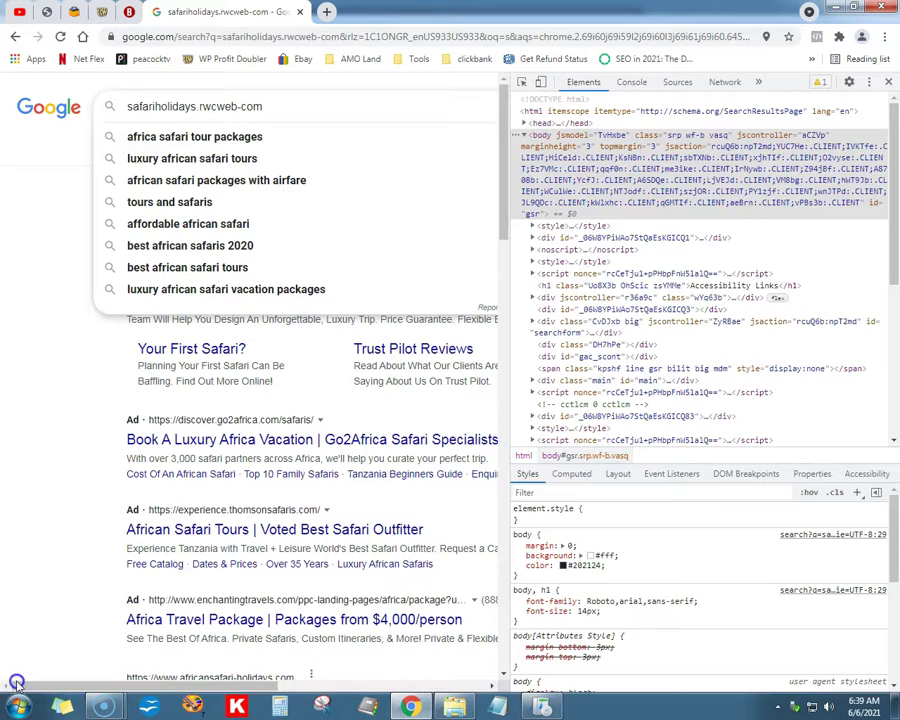
key("F12")
triple_click(150, 106)
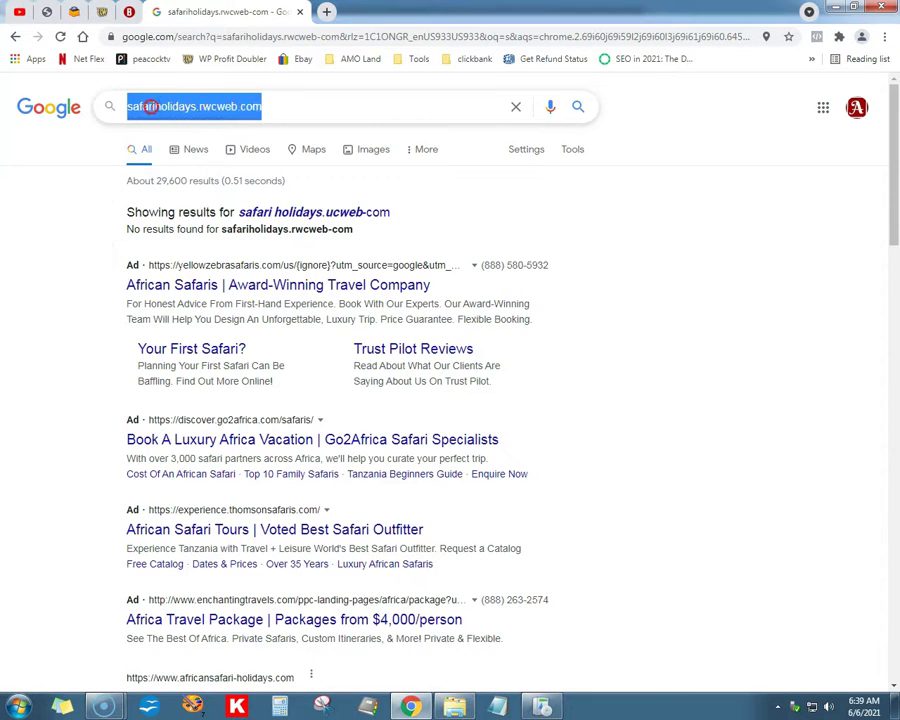
right_click(162, 108)
left_click(166, 134)
left_click(160, 38)
right_click(164, 40)
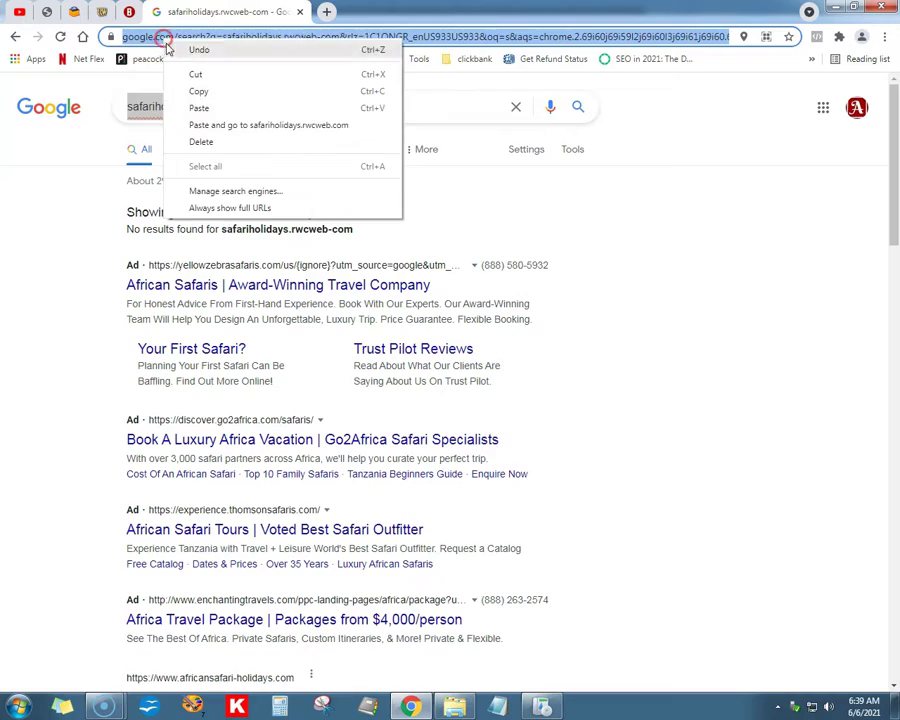
left_click(222, 124)
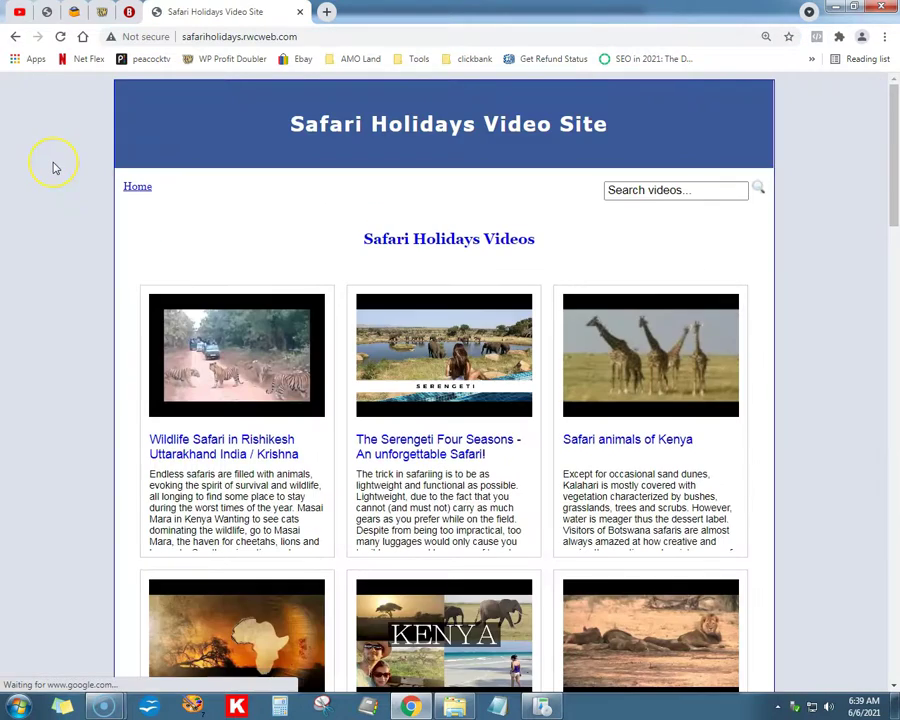
- Open the HAPPY HOLIDAYS CHIMPANZEE STYLE post, scroll to its ads, then return to the Site Builder instructions
scroll(55, 168, "down", 5)
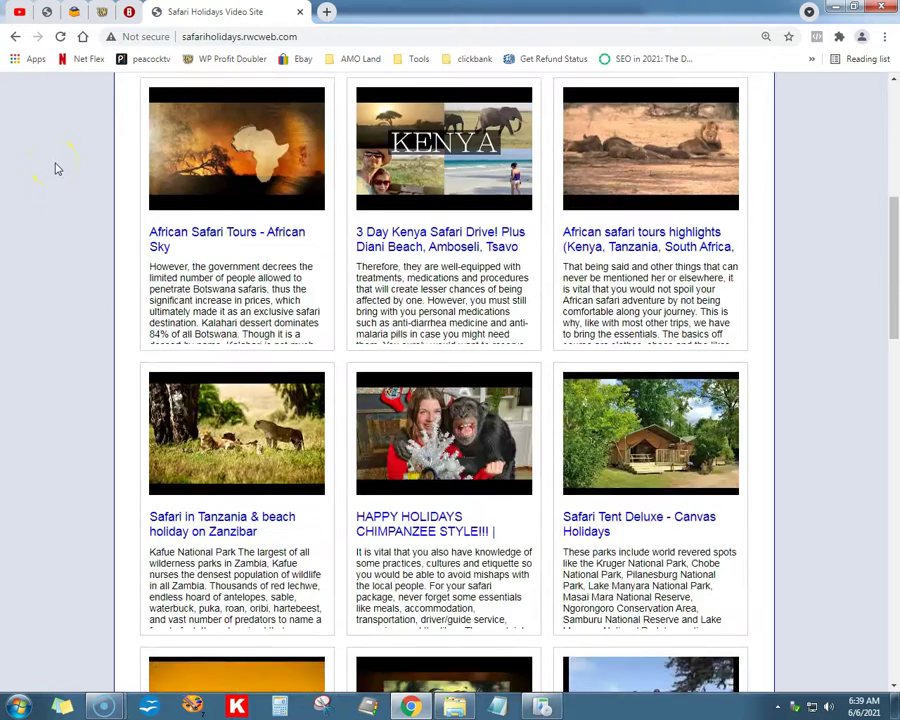
scroll(55, 168, "down", 1)
left_click(367, 277)
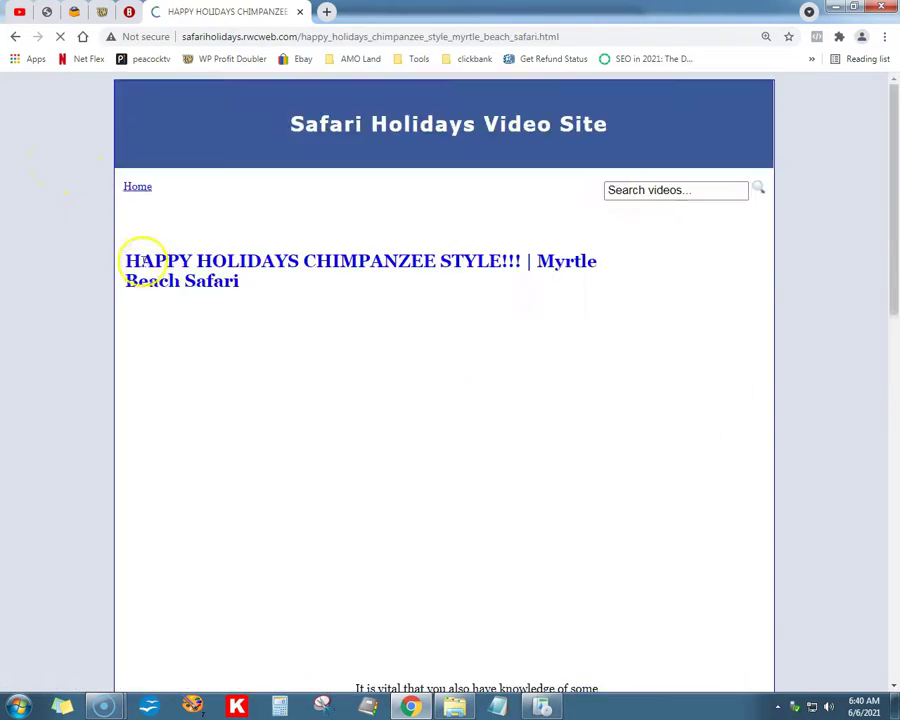
scroll(100, 259, "down", 1)
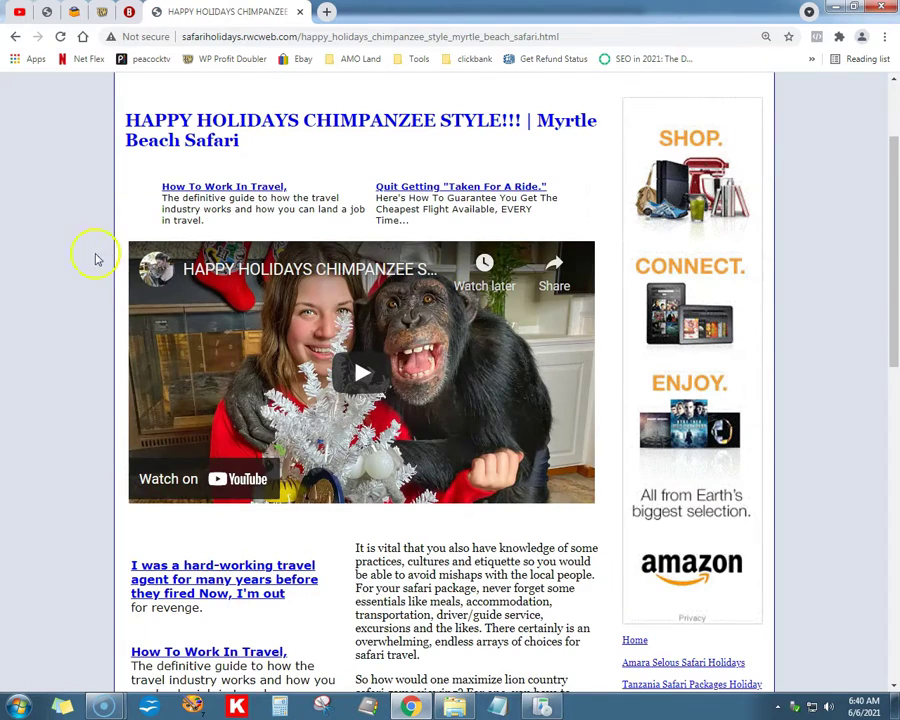
scroll(91, 258, "down", 2)
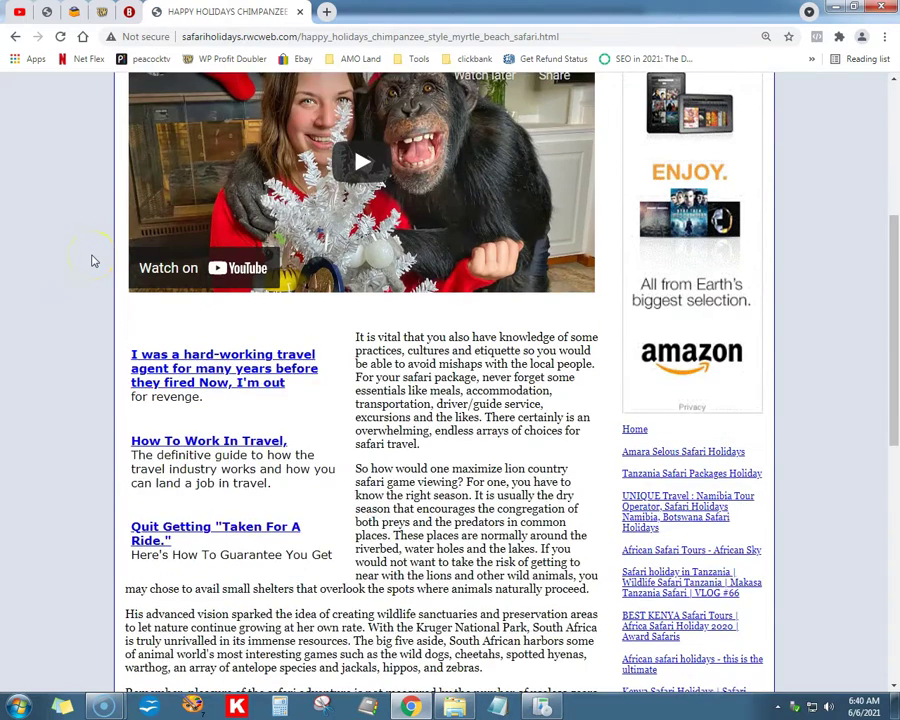
scroll(90, 258, "down", 1)
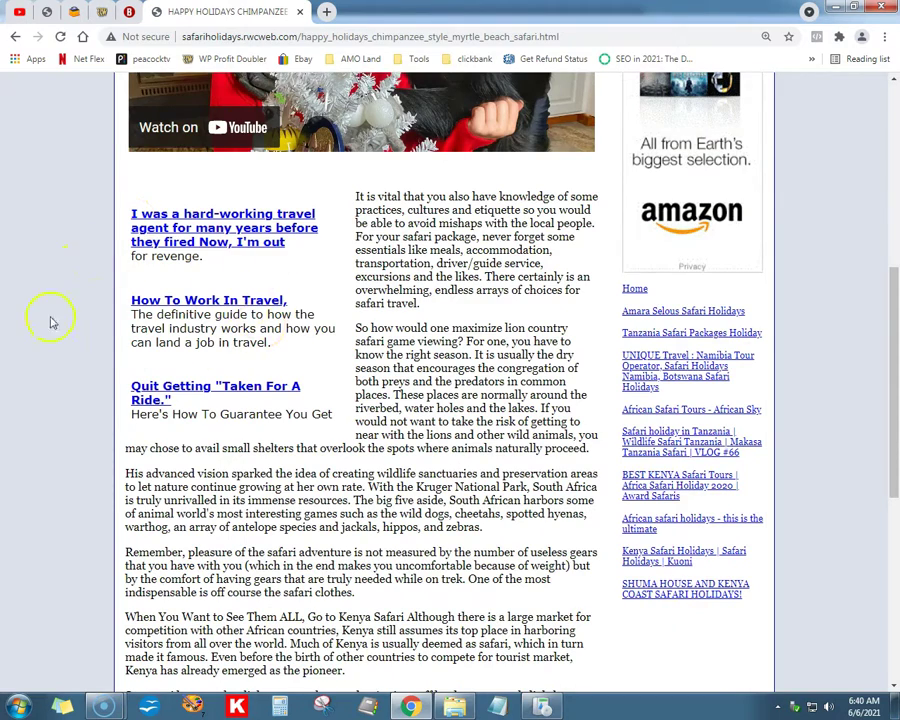
left_click(540, 706)
scroll(446, 430, "down", 6)
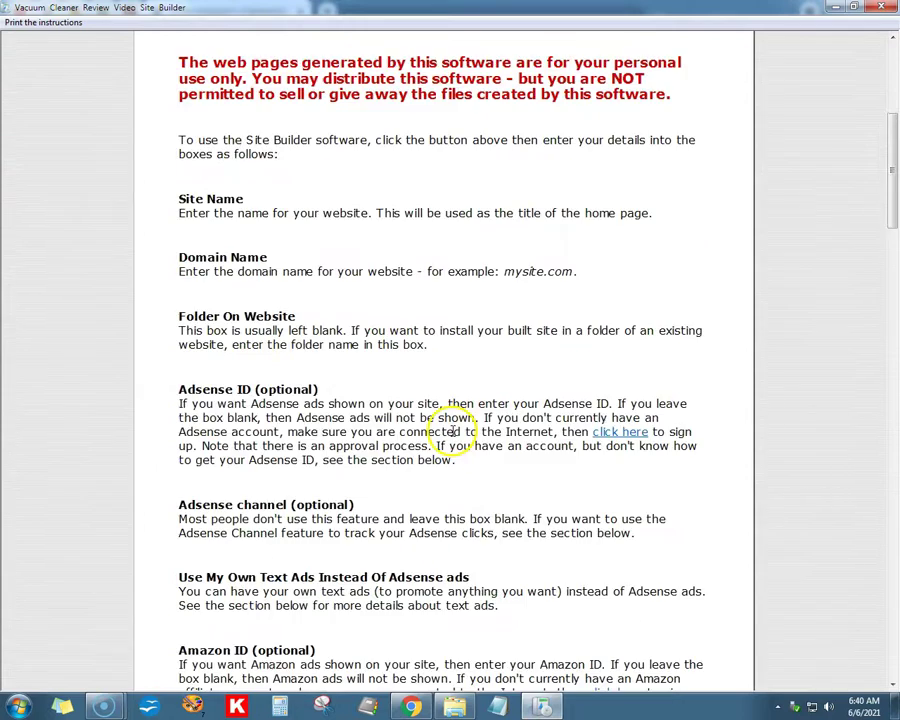
- Restore the instructions window to a smaller size and drag it over Chrome's right side beside the video page
left_click(854, 10)
left_click_drag(350, 66, 878, 8)
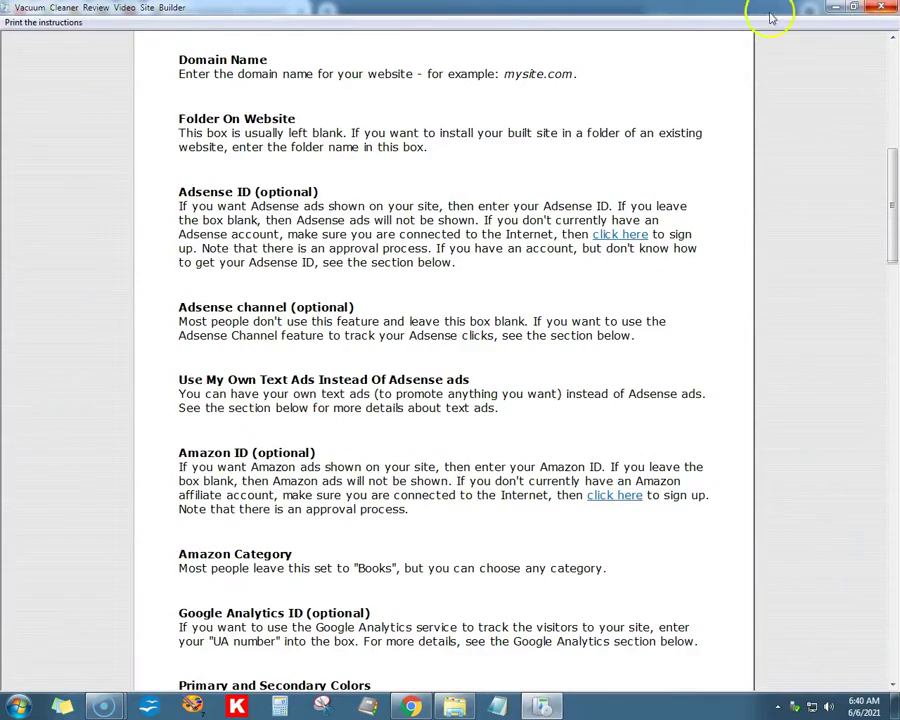
left_click(855, 8)
left_click_drag(338, 66, 629, 116)
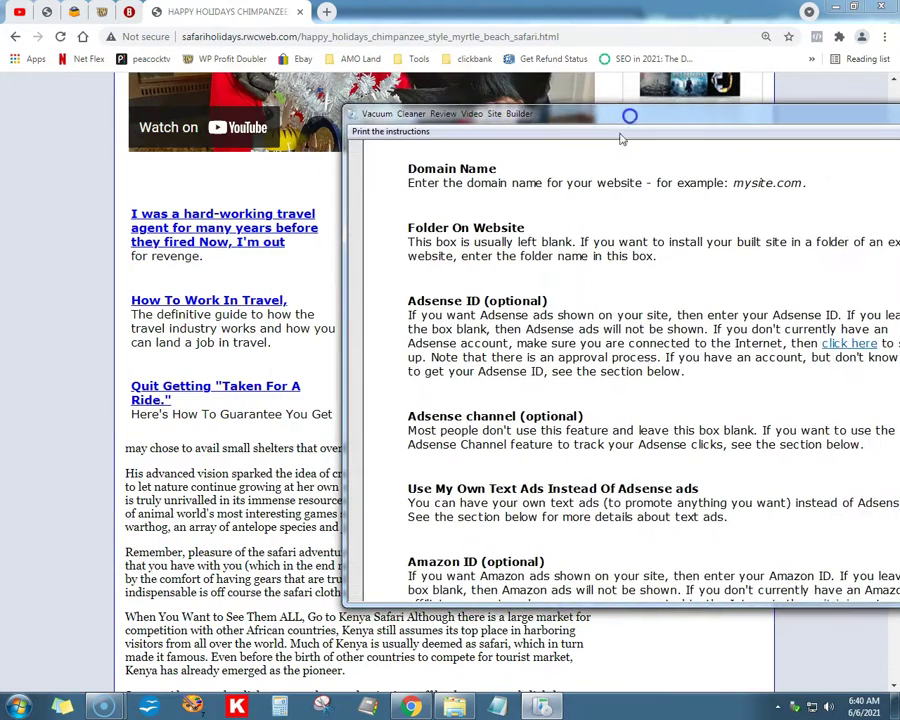
scroll(545, 300, "down", 2)
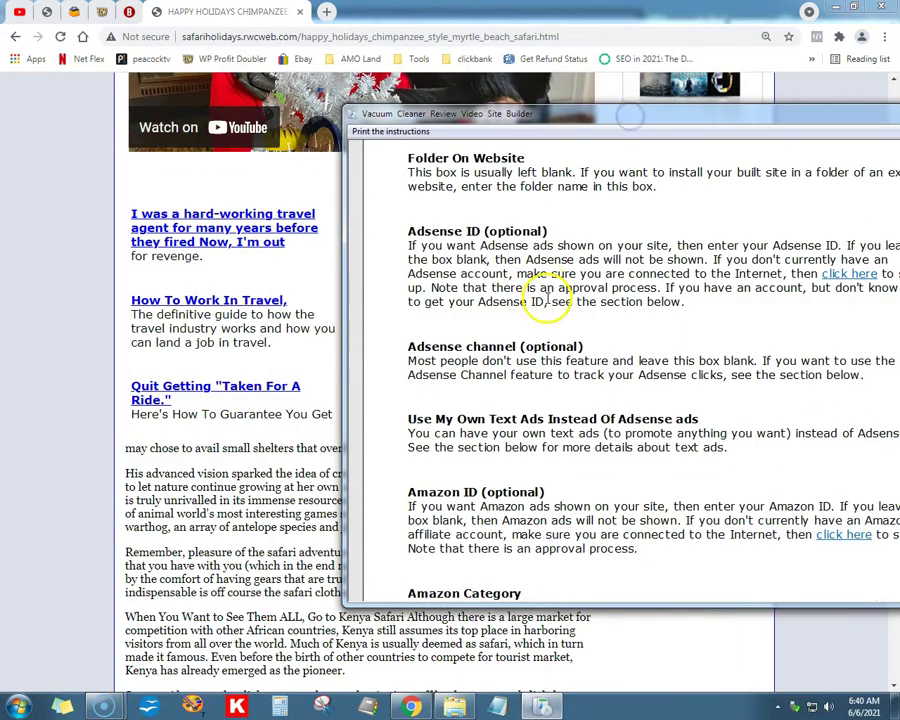
left_click(104, 317)
scroll(150, 316, "up", 4)
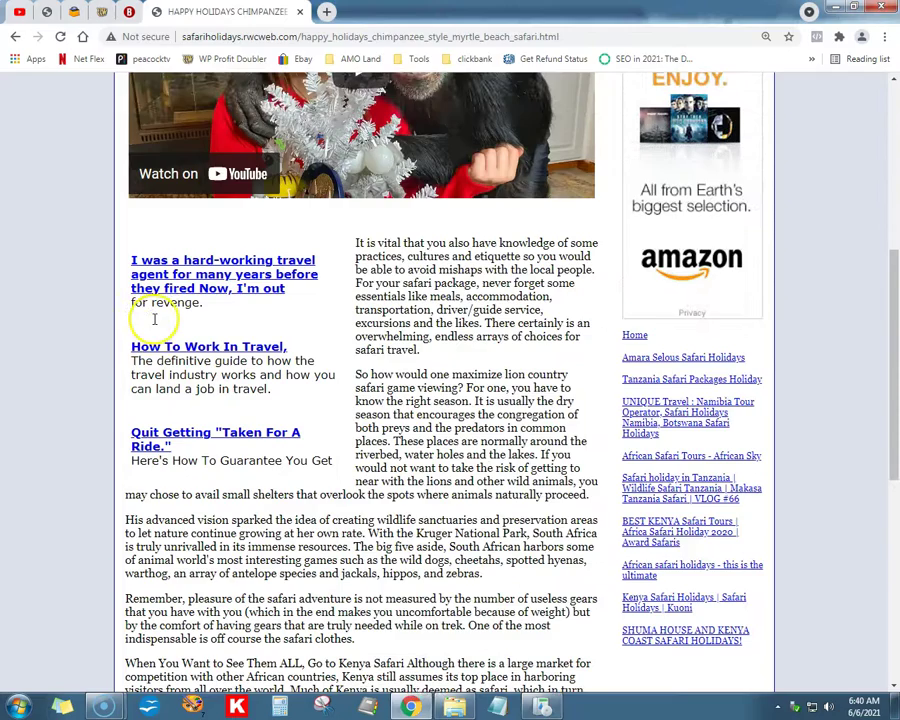
scroll(154, 288, "down", 1)
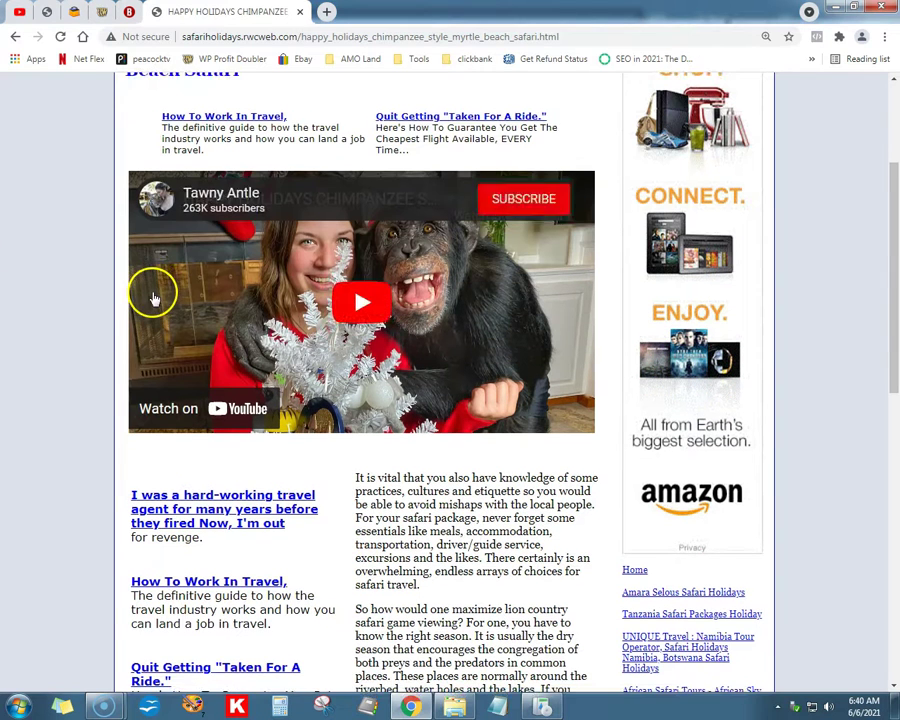
key("alt+Tab")
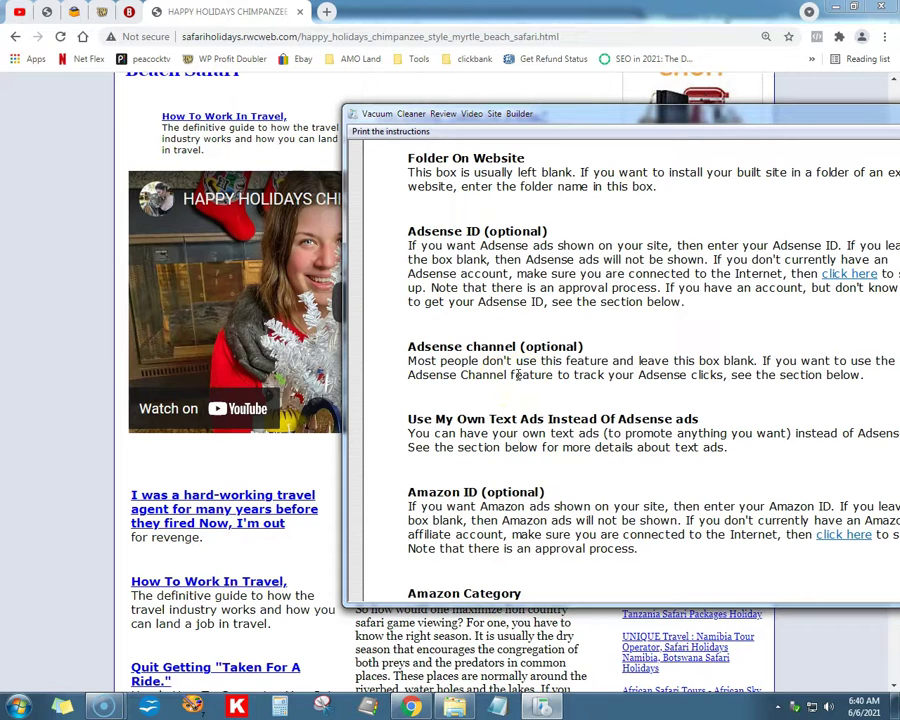
- Scroll the instructions down to the Text Ads section with the textads.txt fish-pond example
scroll(513, 388, "down", 1)
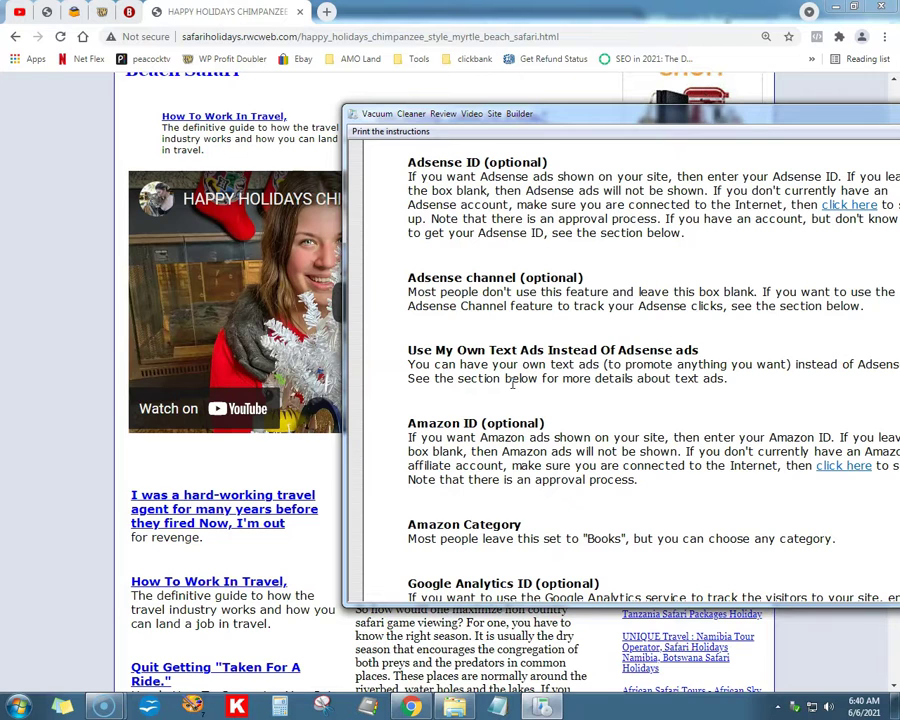
scroll(512, 385, "down", 2)
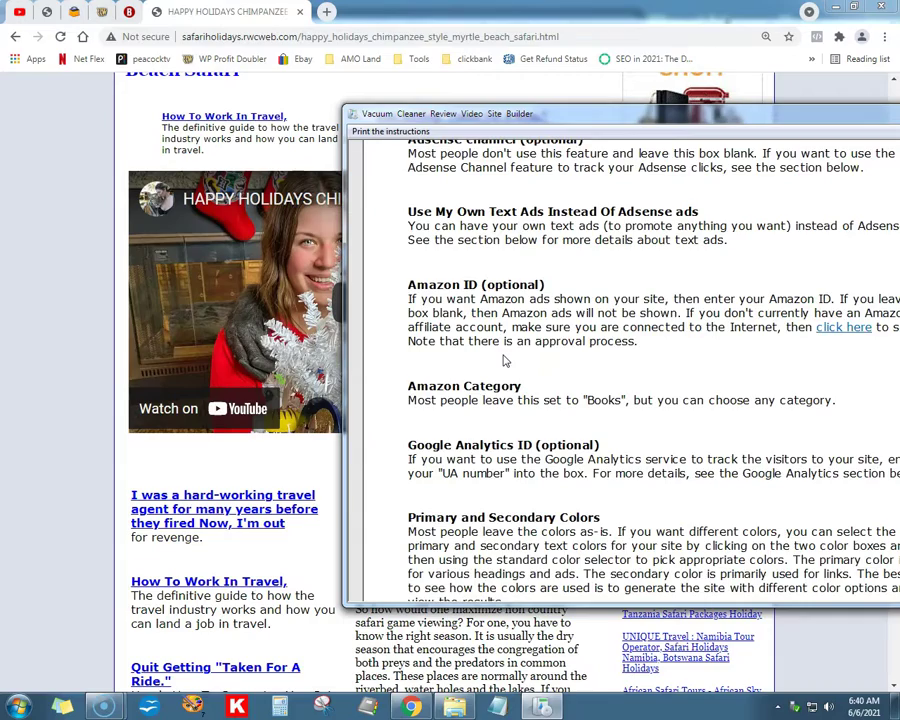
scroll(505, 361, "down", 2)
scroll(505, 361, "down", 1)
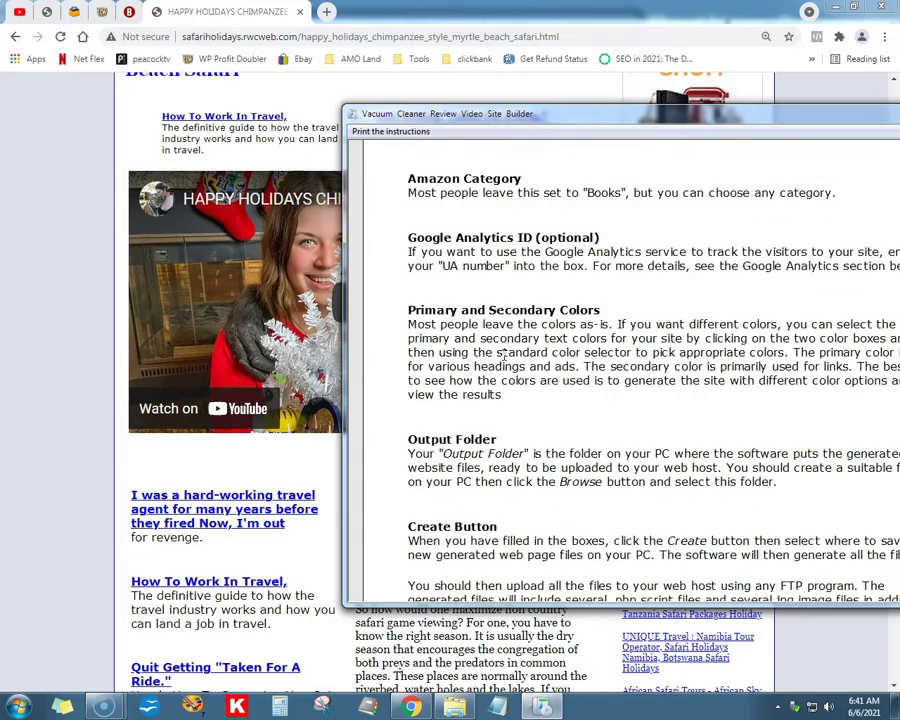
scroll(505, 361, "down", 11)
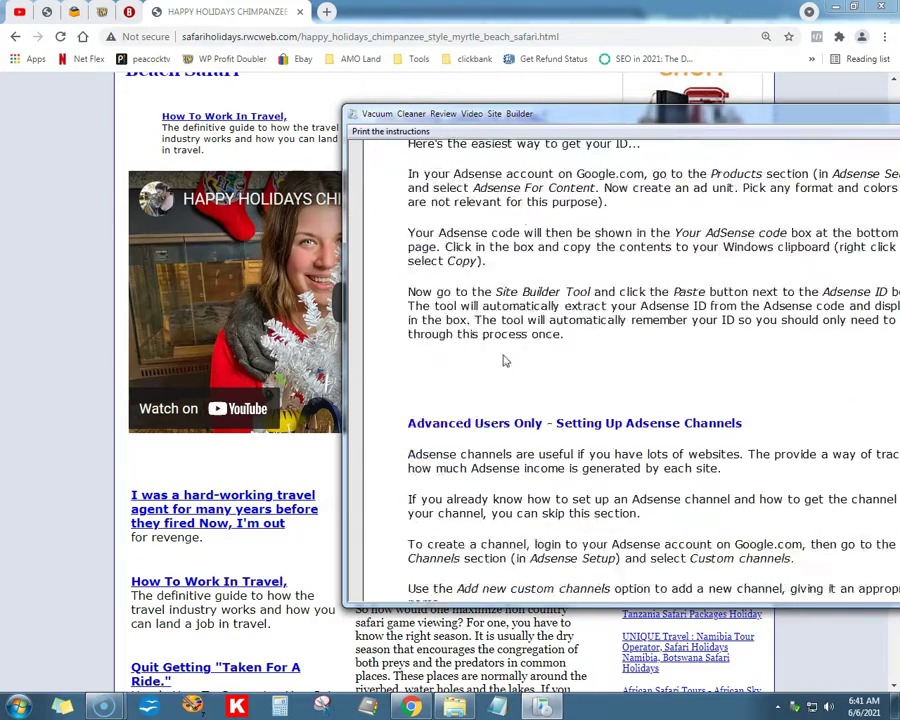
scroll(505, 361, "down", 12)
scroll(446, 362, "up", 1)
left_click(445, 285)
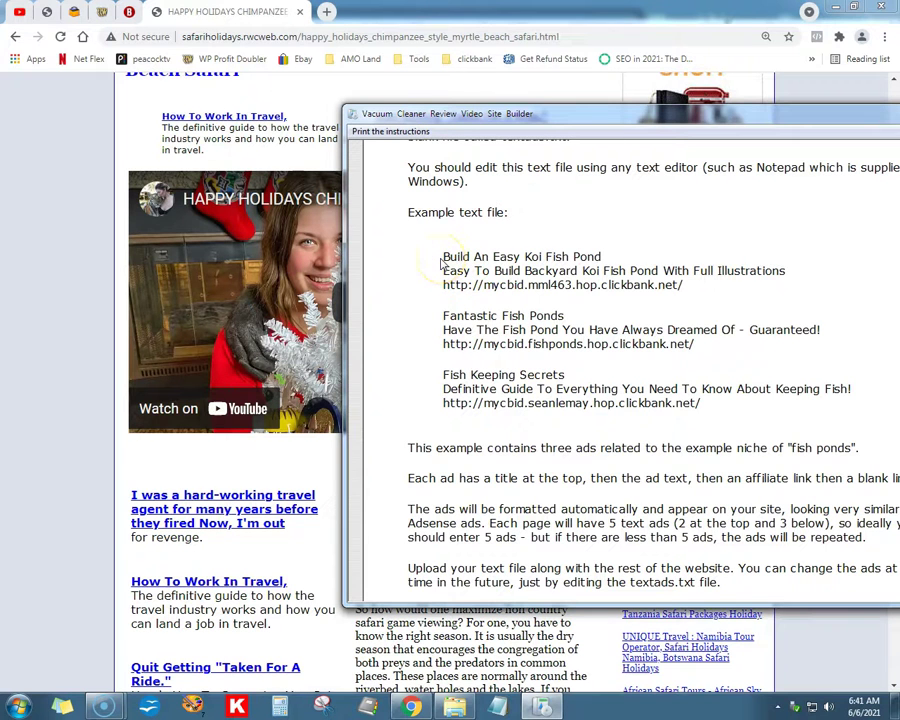
- Follow the travel-agent text ad and scroll to the bottom of its sales page
left_click(222, 510)
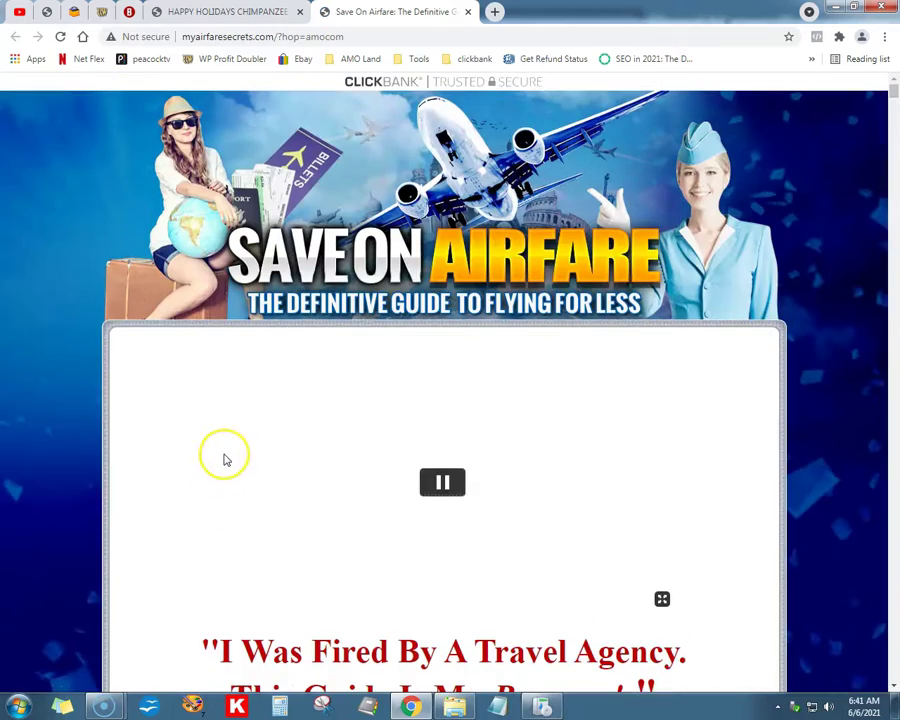
scroll(225, 460, "down", 15)
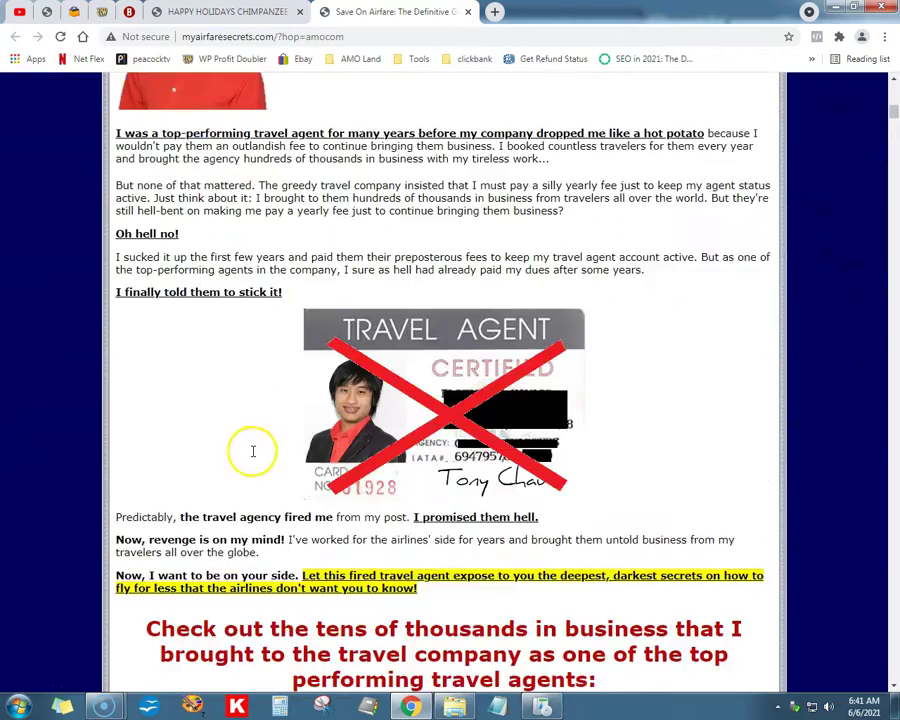
scroll(255, 457, "down", 10)
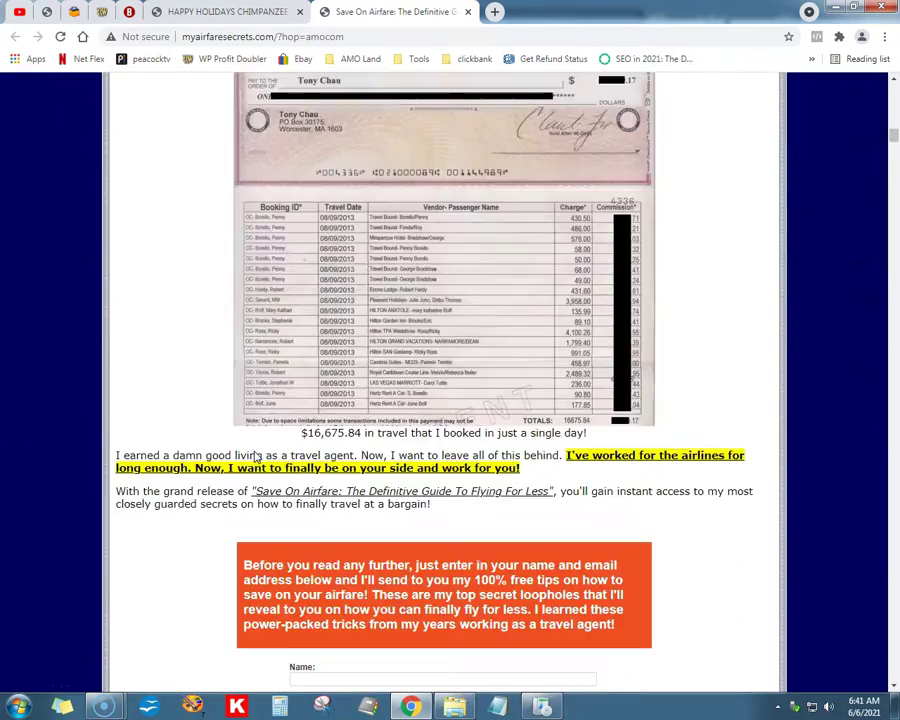
scroll(255, 457, "down", 13)
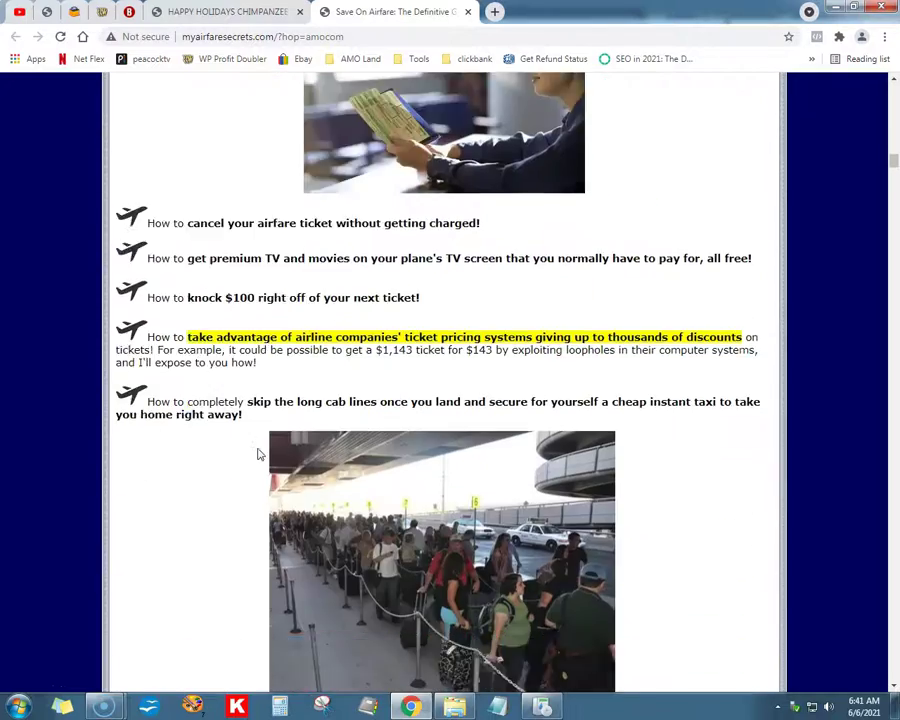
scroll(258, 455, "down", 12)
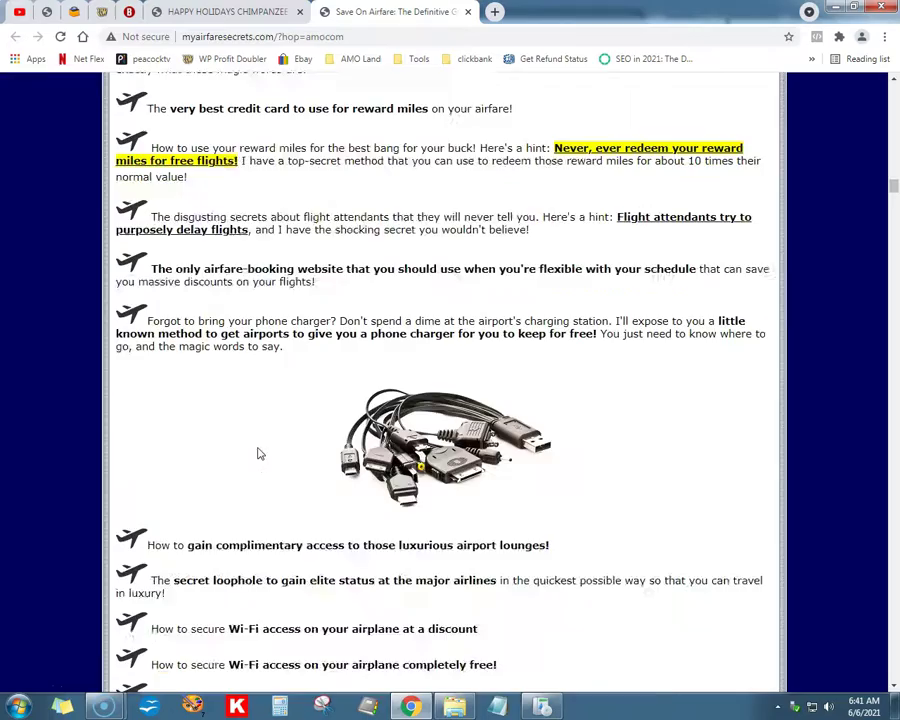
scroll(258, 455, "down", 12)
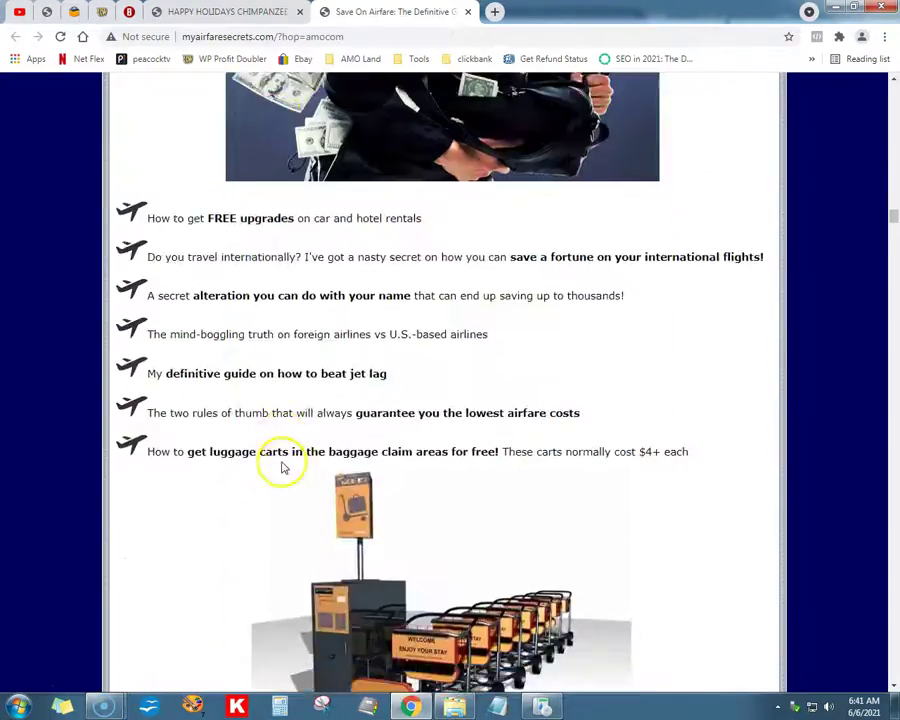
key("End")
- Go to the $79.97 ClickBank checkout for Save On Airfare and review it
left_click(404, 262)
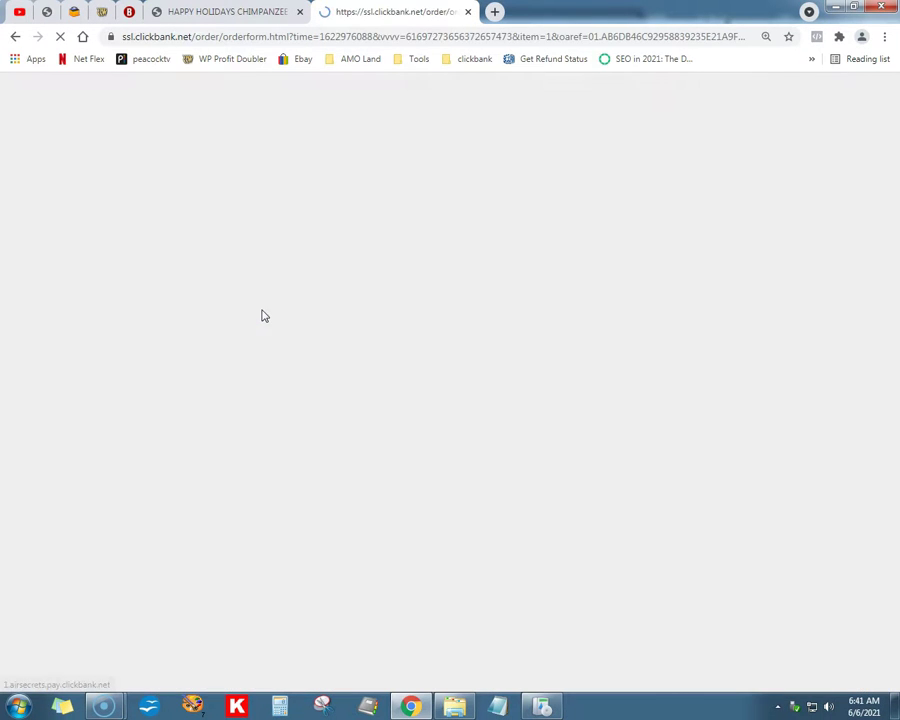
scroll(270, 320, "down", 10)
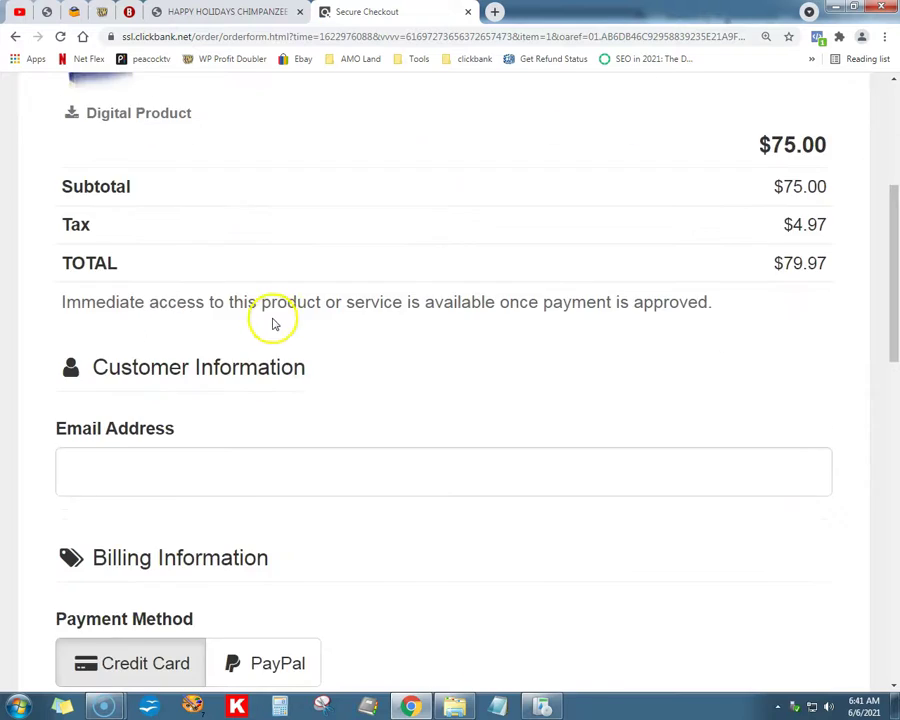
scroll(298, 326, "down", 1)
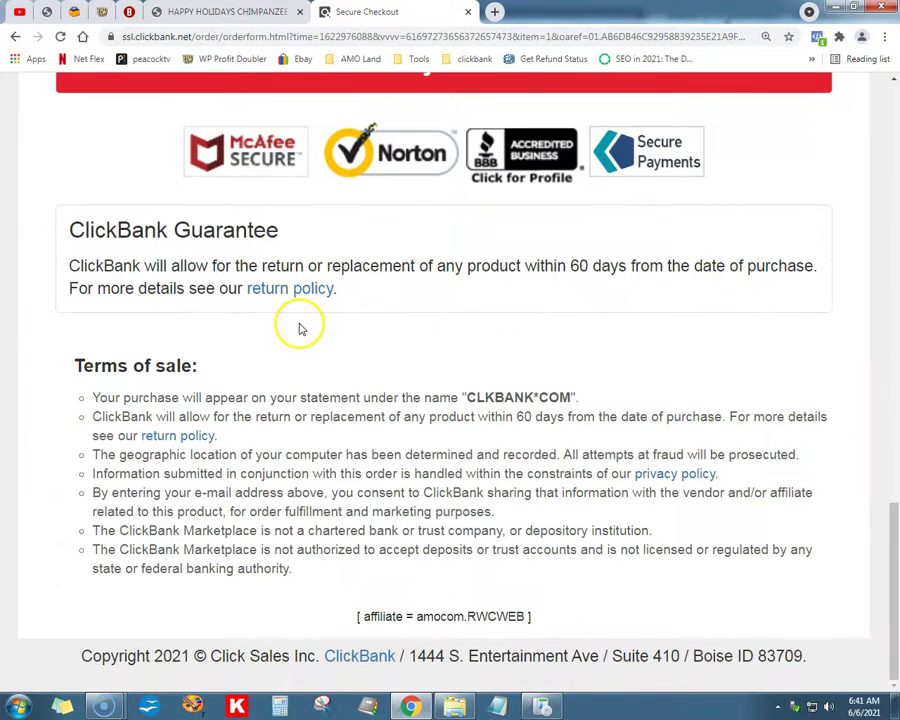
scroll(305, 324, "up", 8)
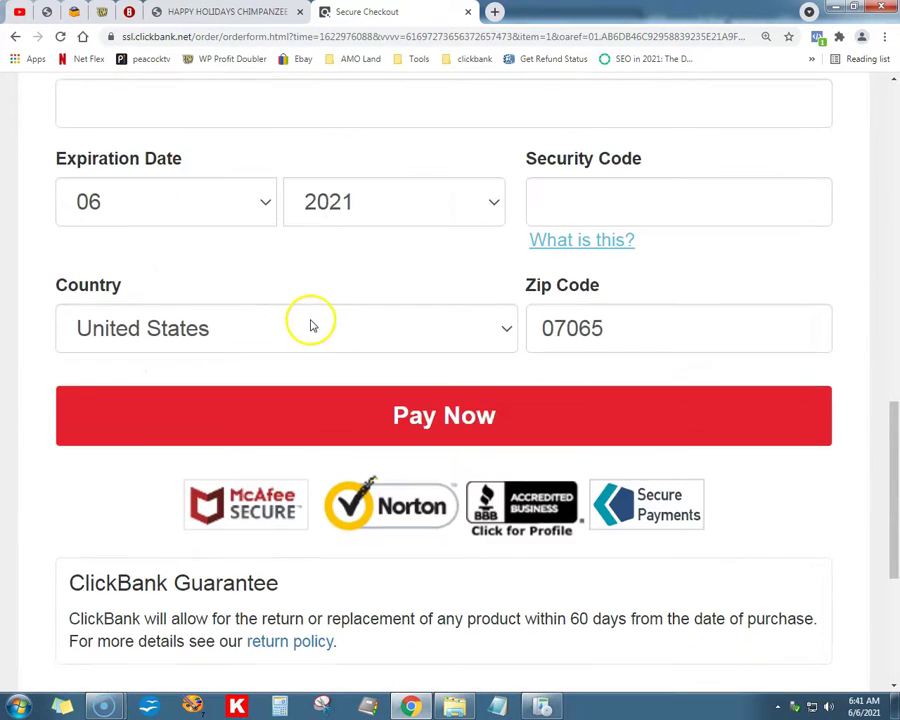
scroll(310, 324, "up", 8)
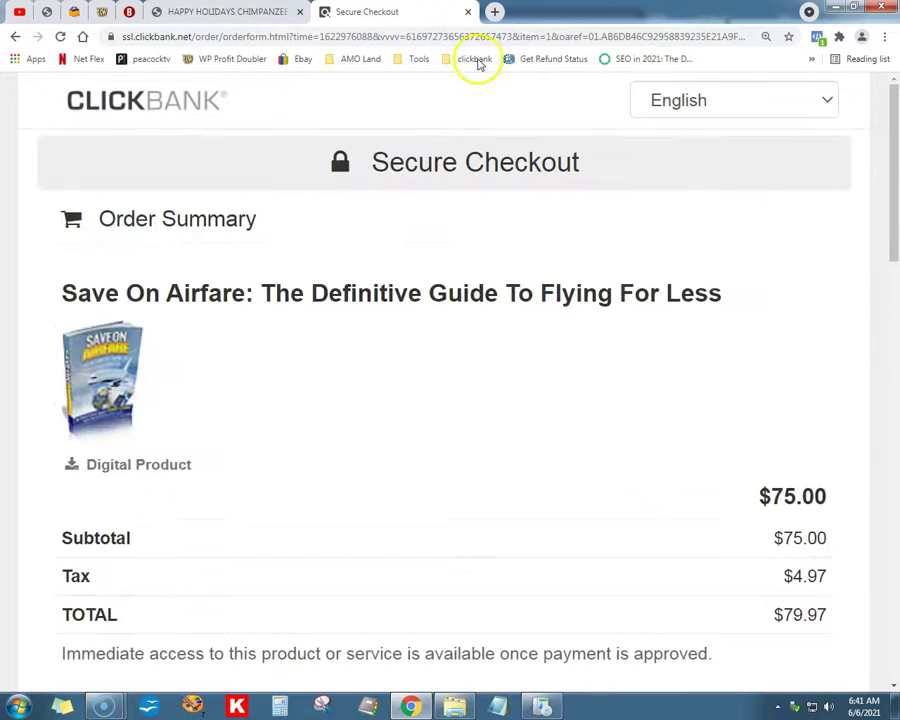
- Close the Secure Checkout tab and scroll back through the Happy Holidays page
left_click(466, 12)
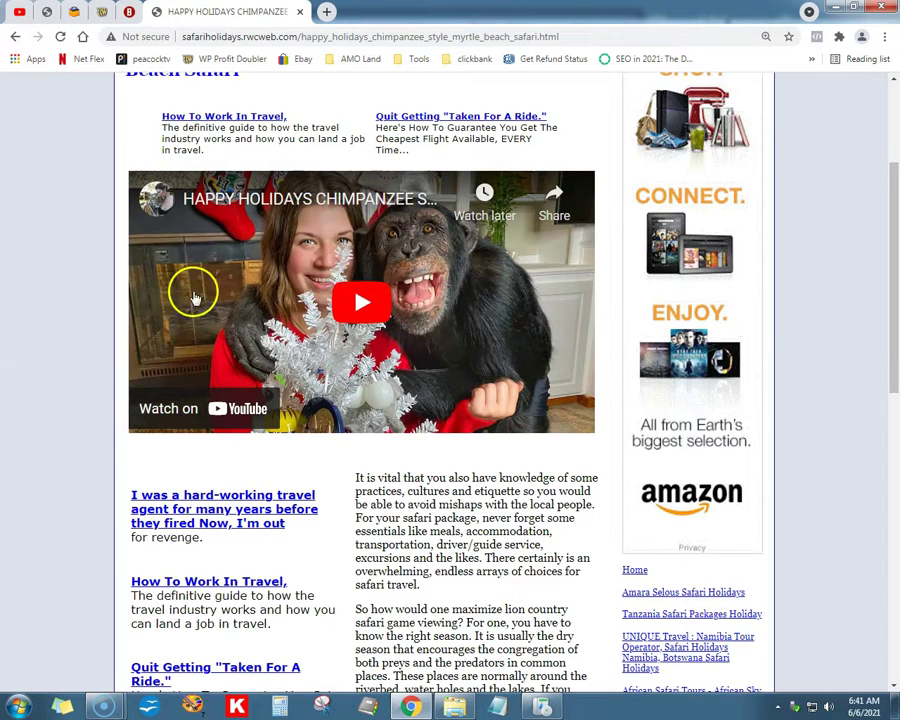
scroll(258, 388, "down", 2)
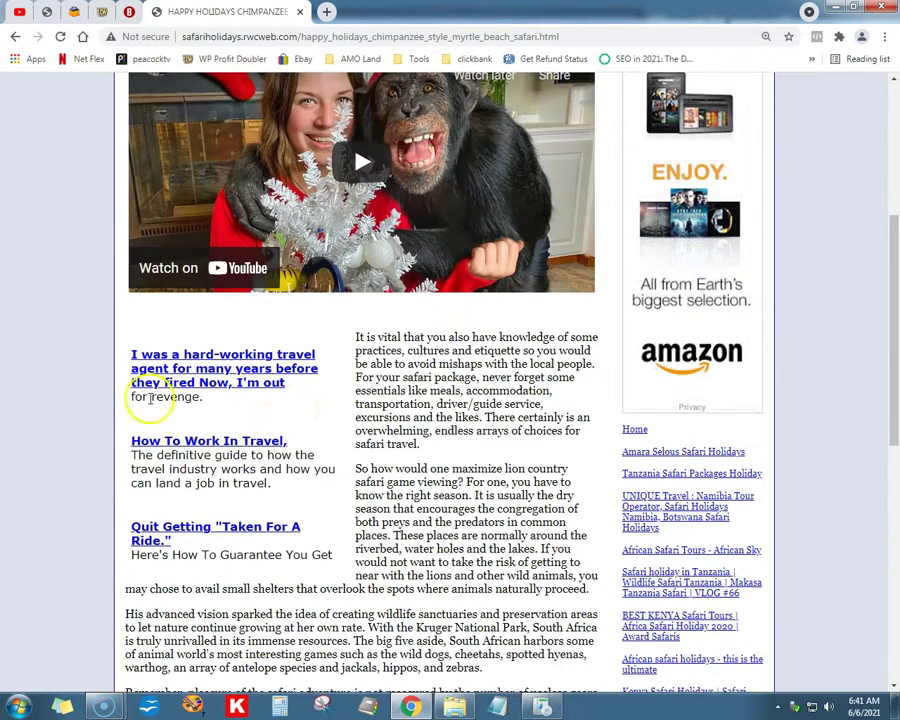
scroll(136, 371, "up", 1)
scroll(305, 321, "up", 3)
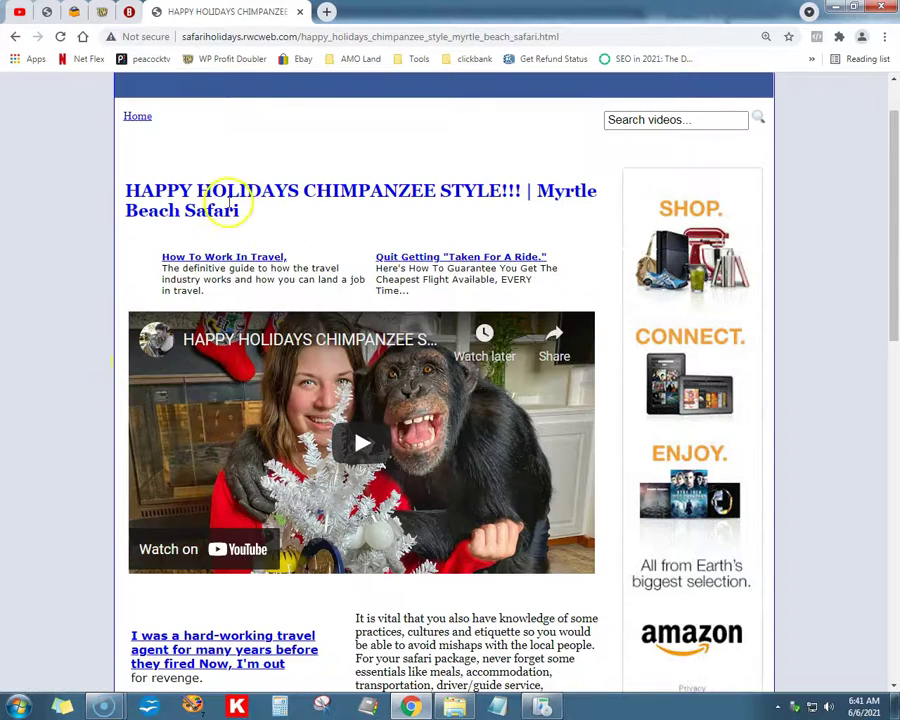
scroll(435, 205, "up", 1)
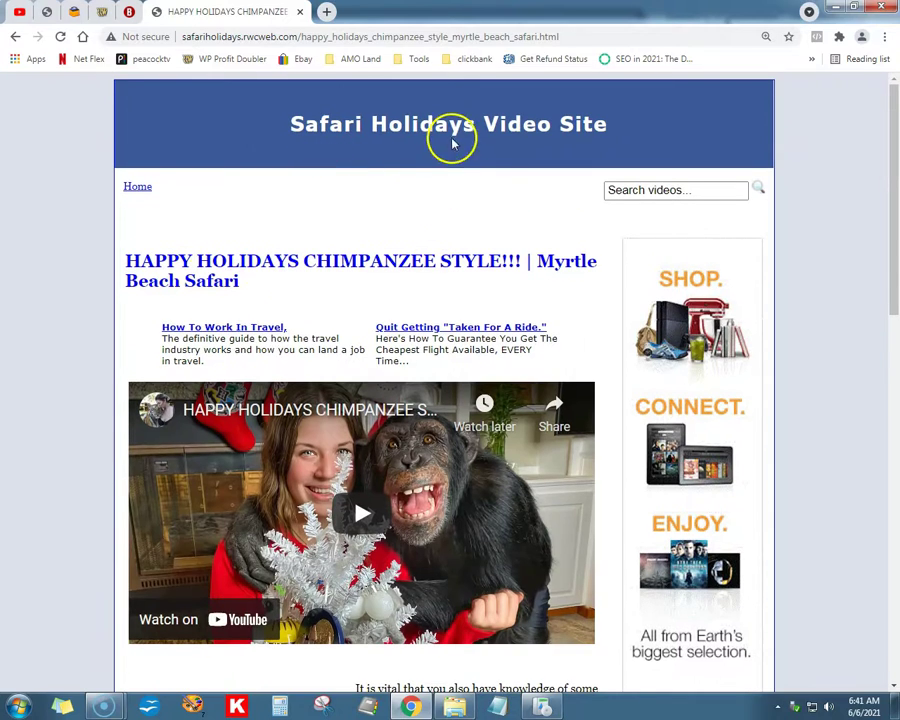
scroll(330, 235, "down", 7)
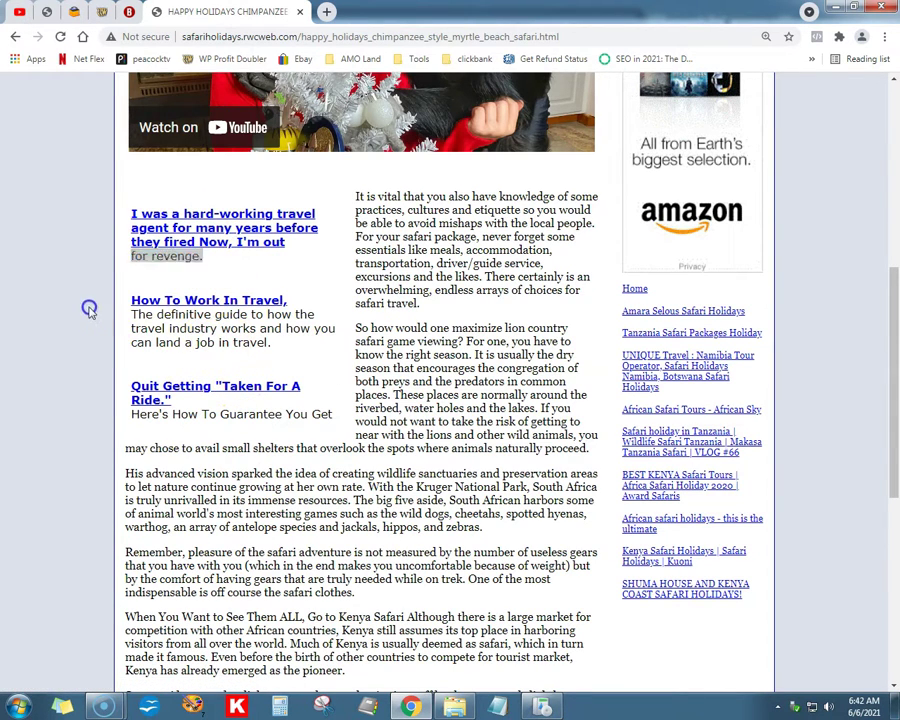
- Clear the text selection, review the page once more, and close the safari tab
left_click(308, 270)
scroll(325, 303, "up", 1)
scroll(325, 303, "up", 4)
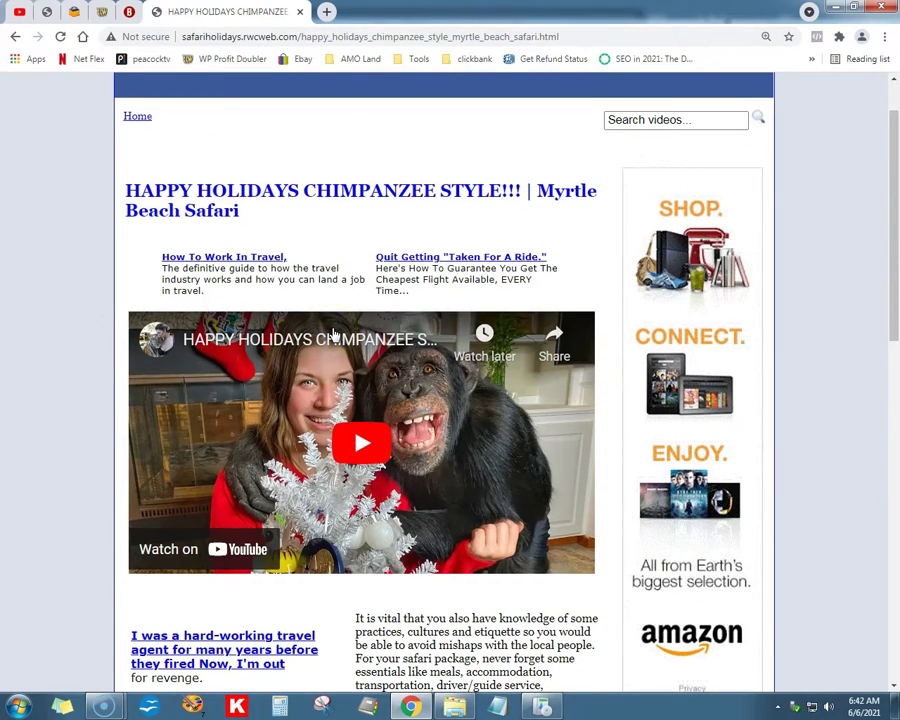
scroll(330, 335, "down", 3)
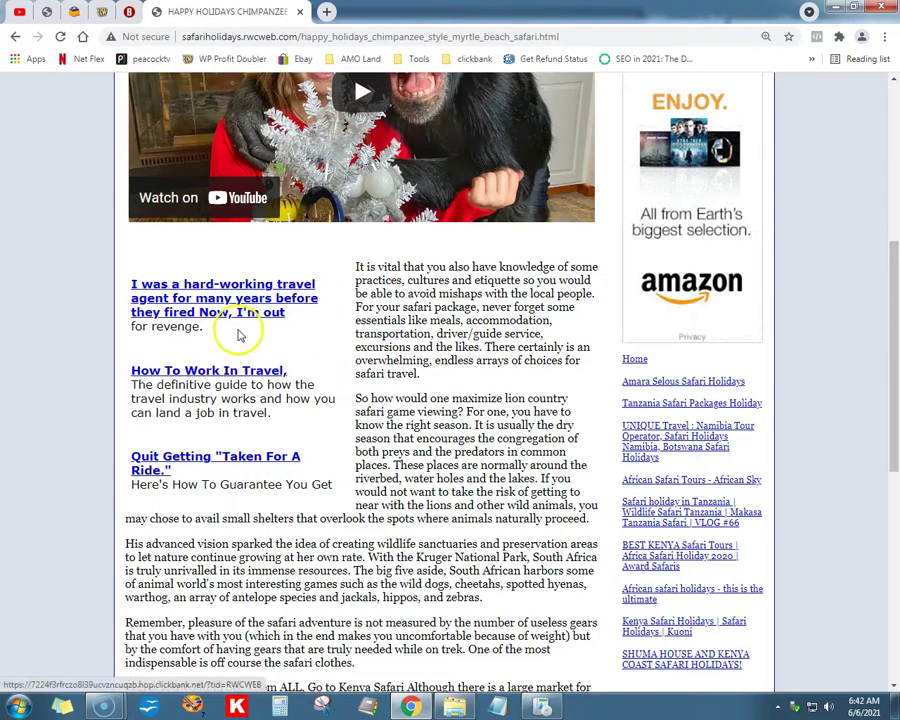
scroll(281, 267, "up", 3)
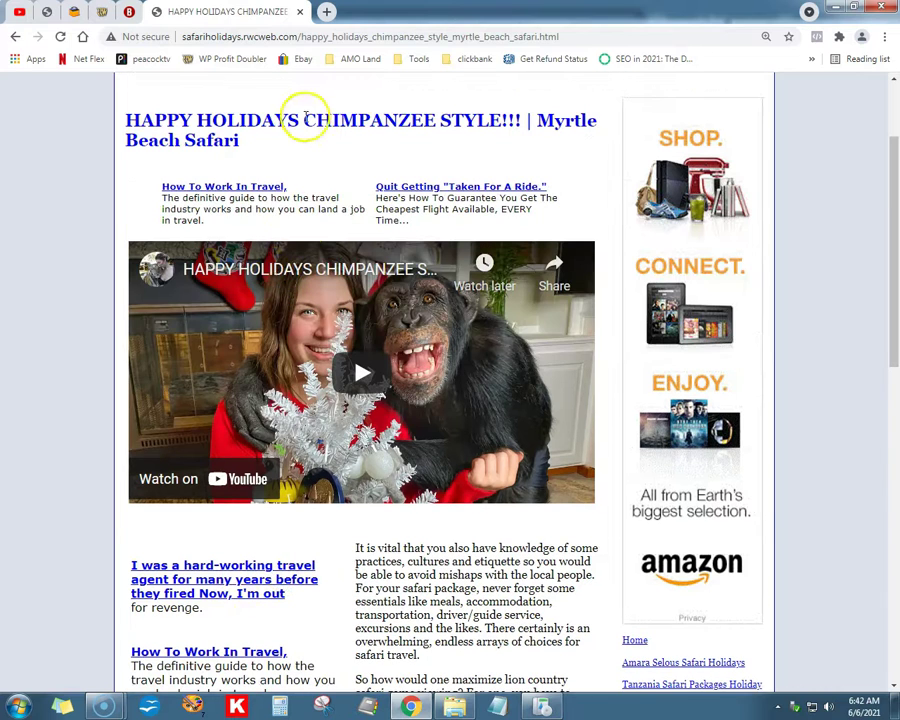
left_click(300, 11)
mouse_move(238, 198)
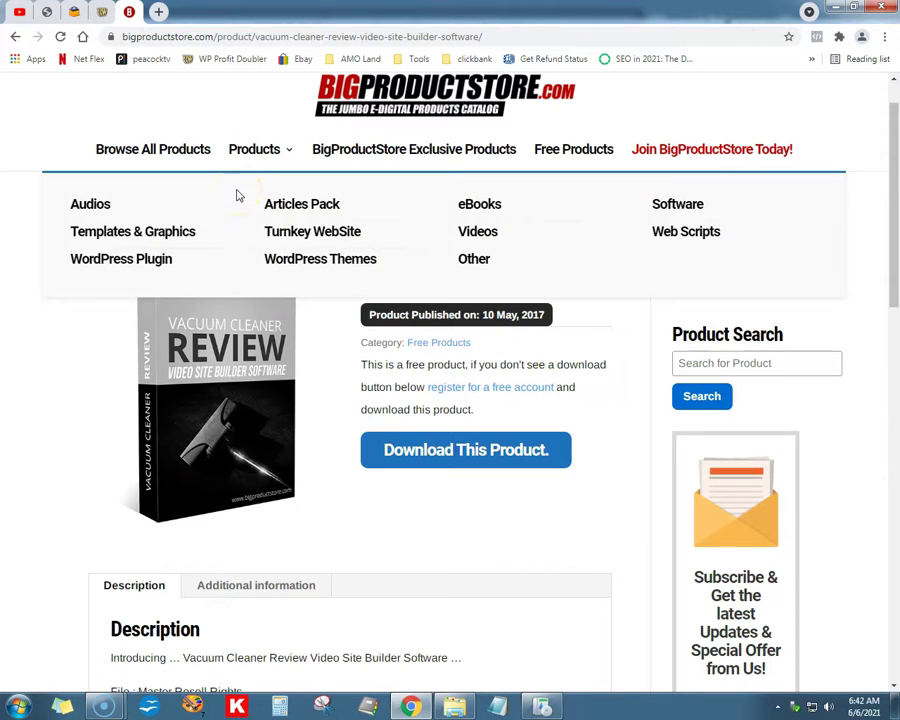
- Bring back the instructions window, maximize it, and scroll up to the introduction
left_click(543, 706)
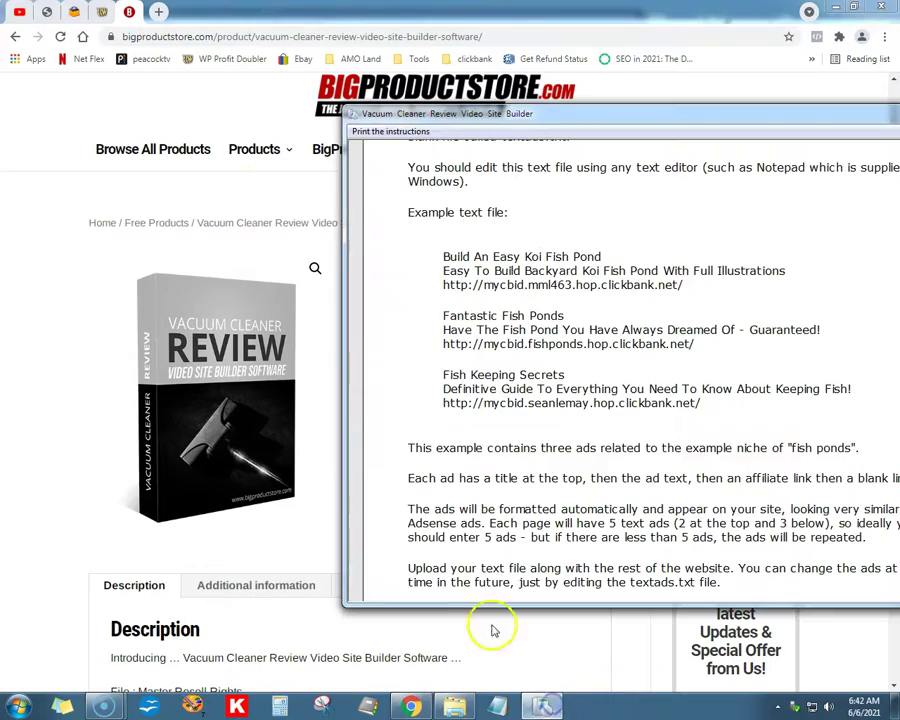
double_click(698, 120)
scroll(386, 280, "up", 15)
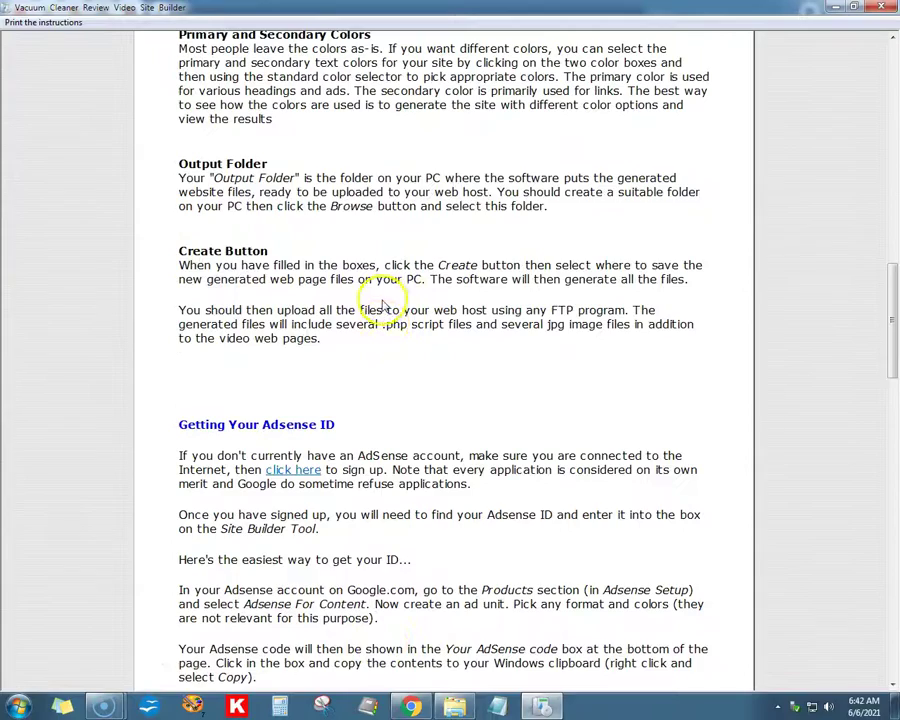
scroll(385, 320, "up", 10)
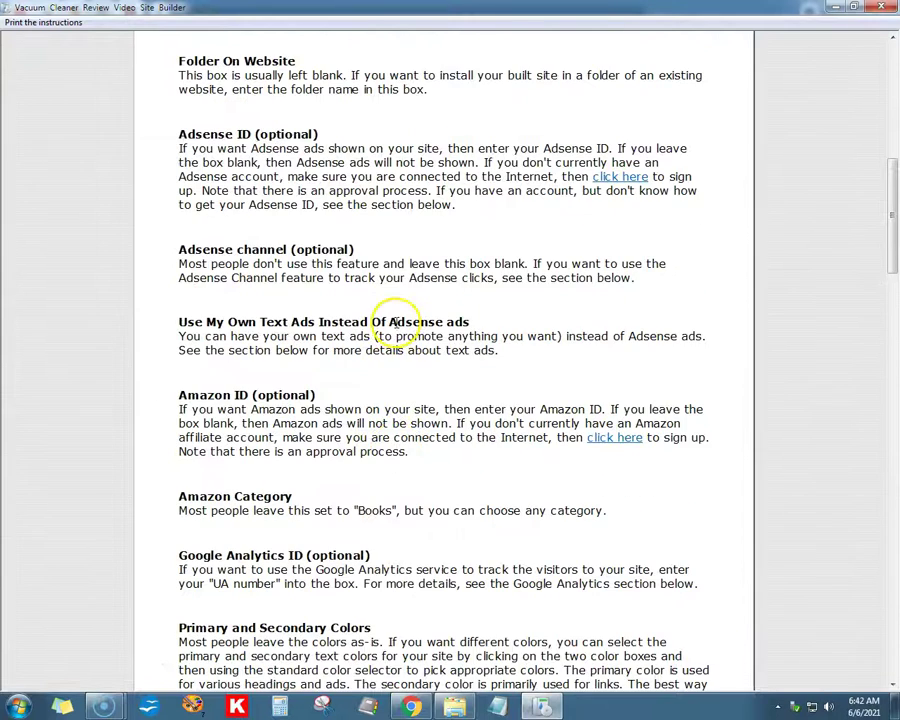
scroll(396, 321, "up", 4)
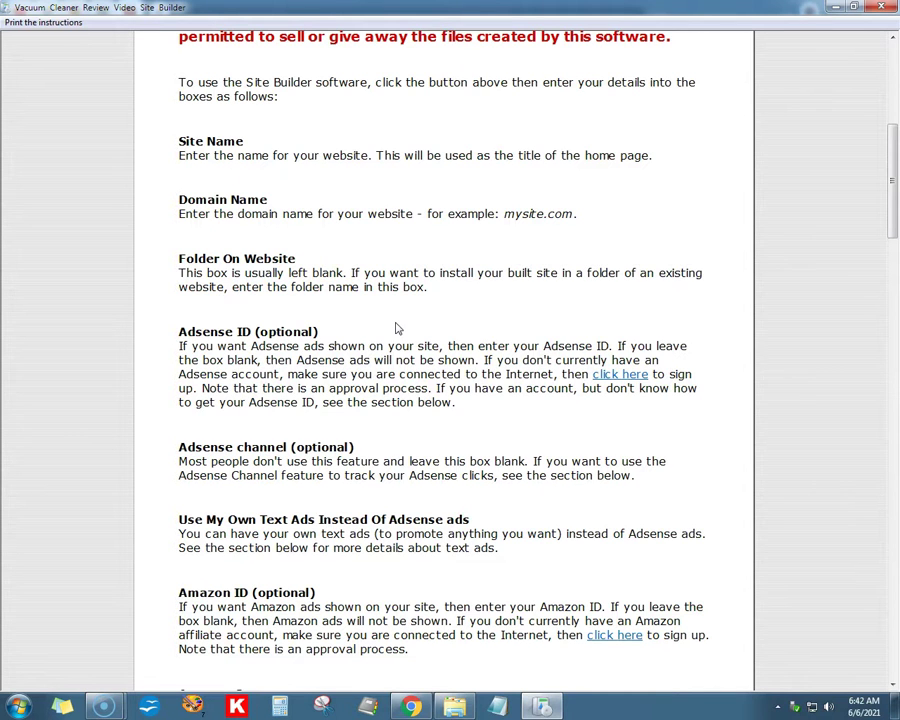
scroll(396, 328, "up", 5)
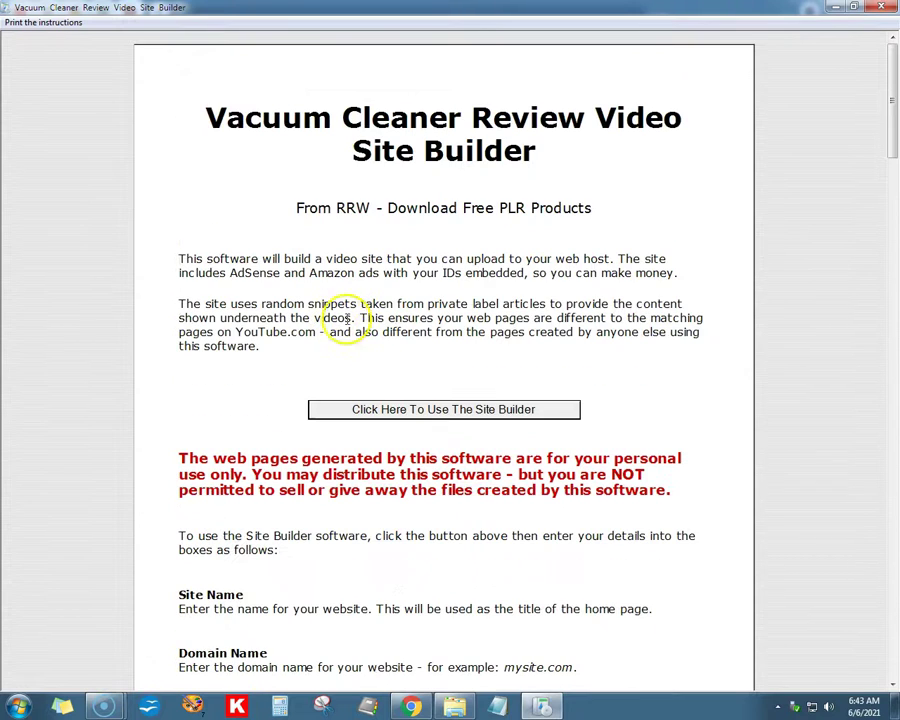
left_click(452, 409)
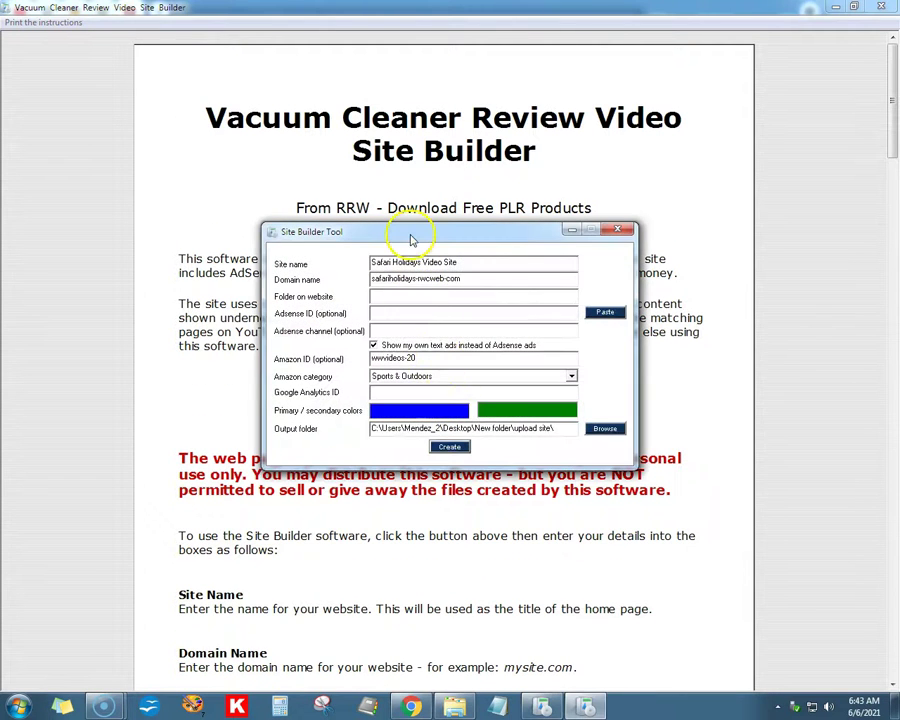
left_click_drag(410, 238, 377, 245)
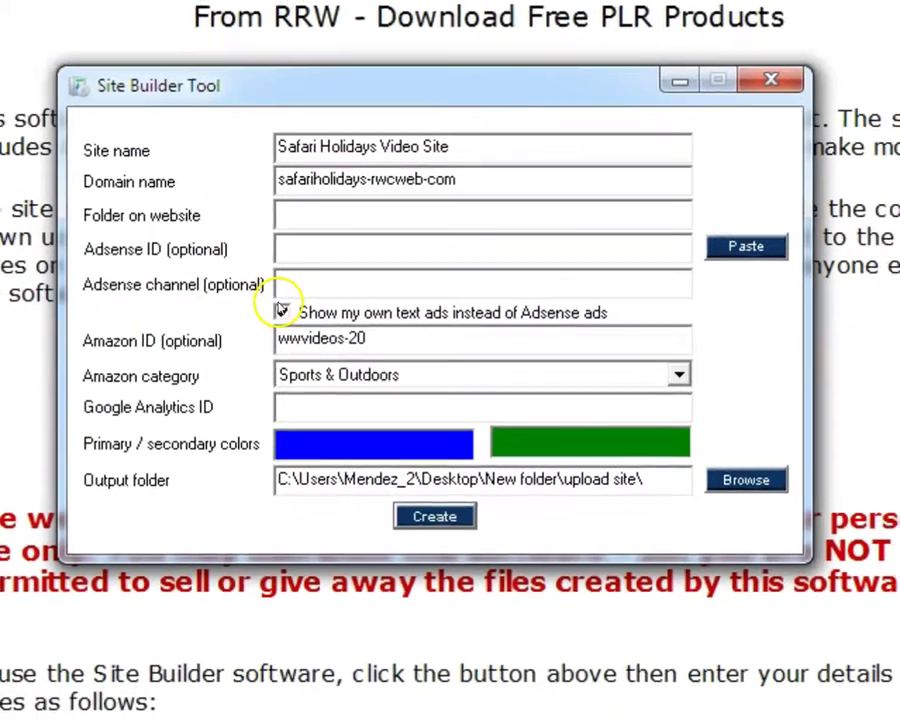
left_click(281, 311)
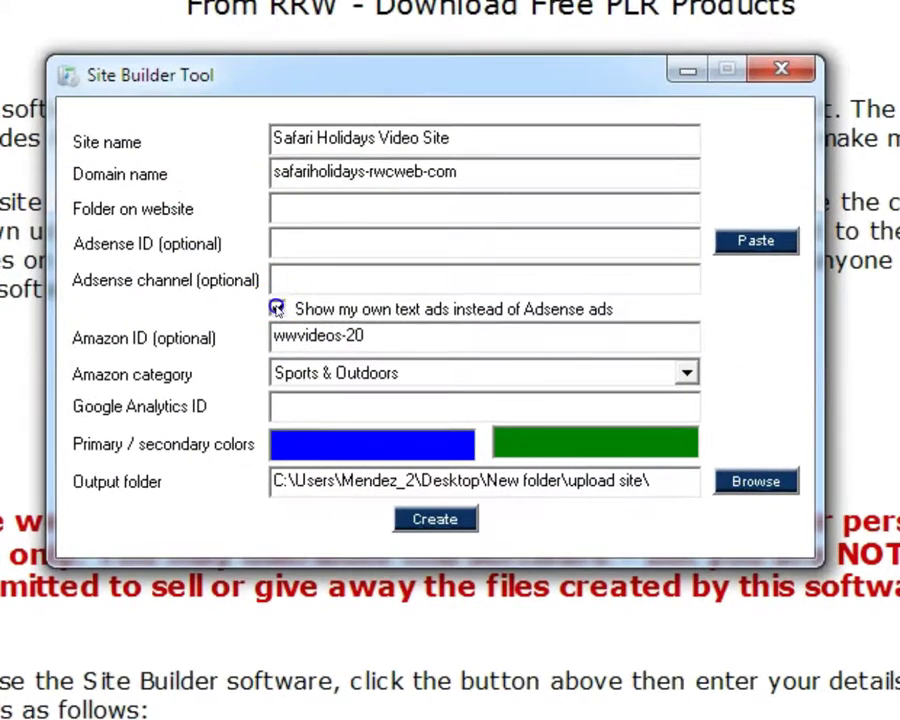
left_click(293, 238)
left_click(687, 373)
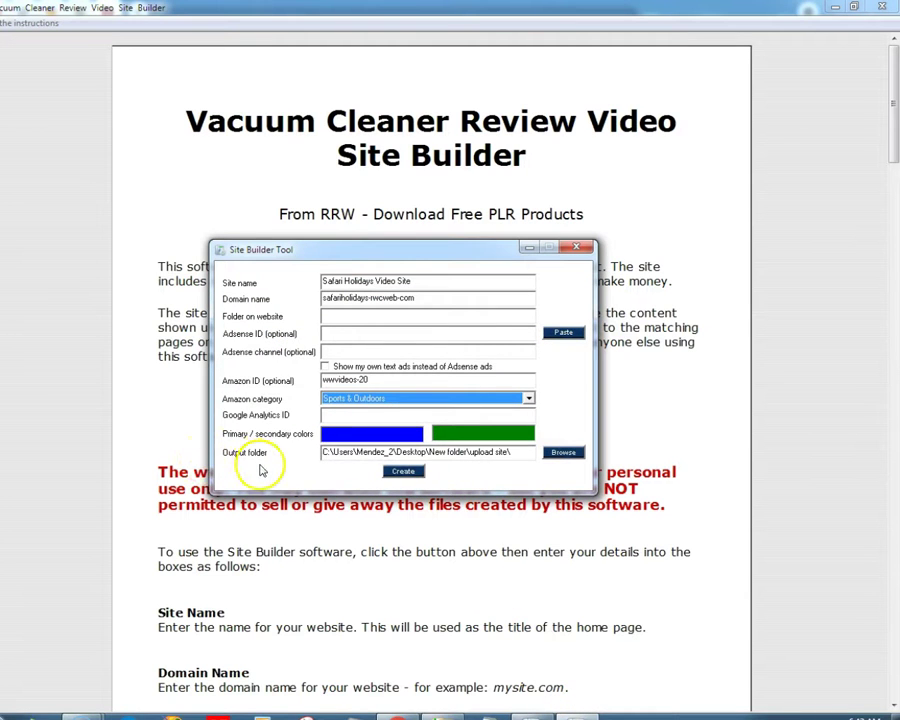
- Browse for the output folder, going up to Desktop and through New folder into upload site
left_click(564, 453)
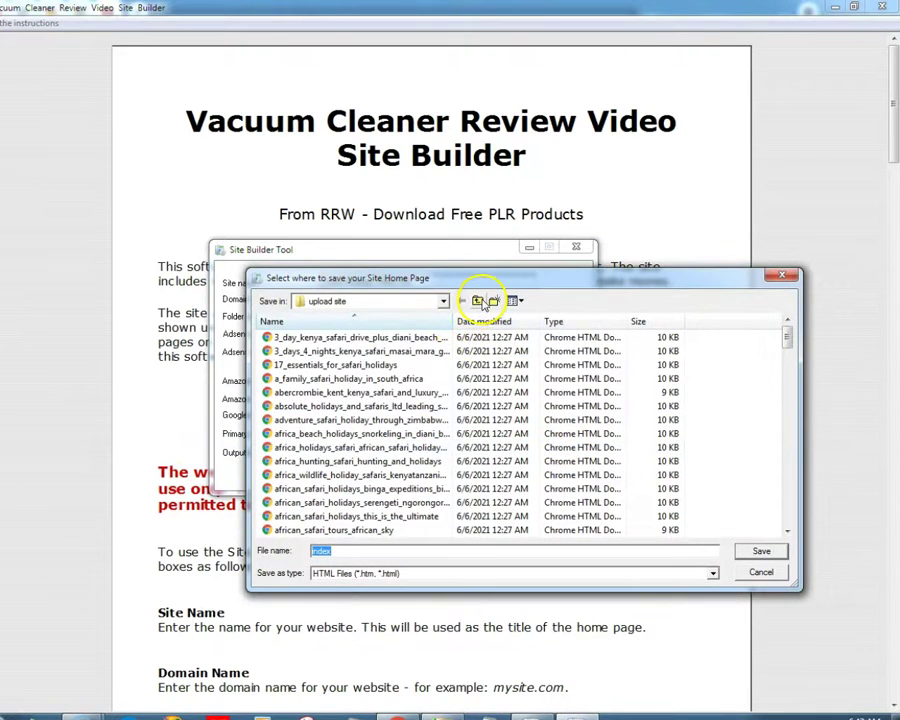
left_click(477, 300)
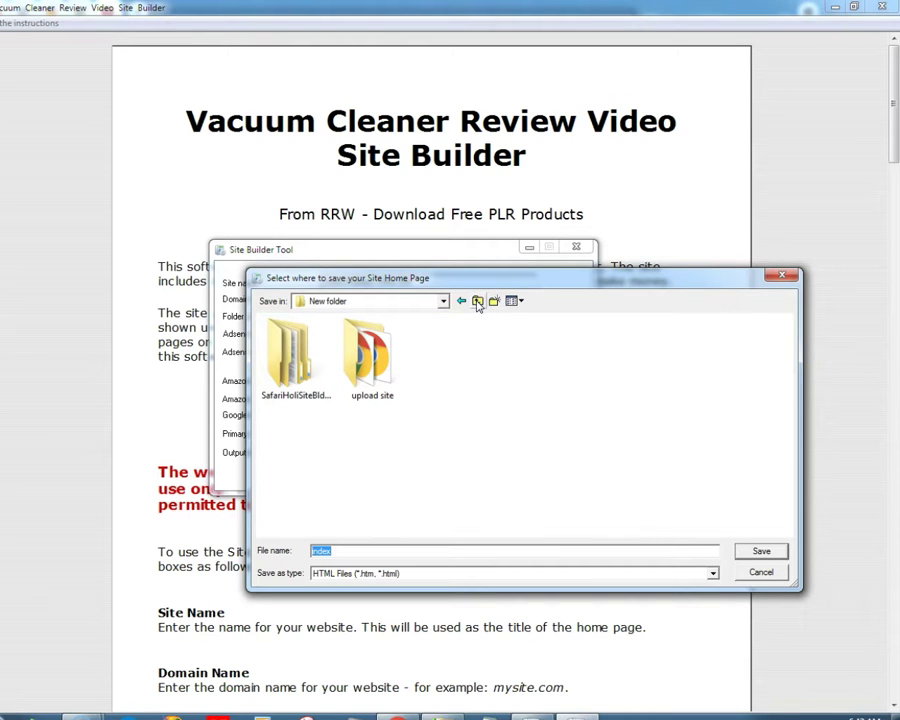
left_click(476, 301)
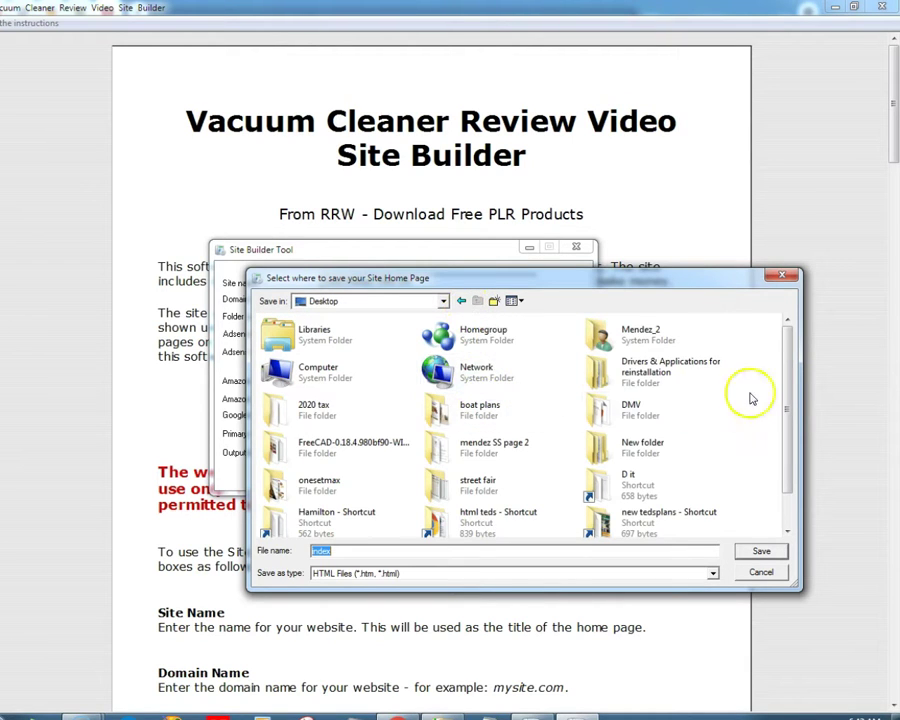
scroll(775, 485, "down", 1)
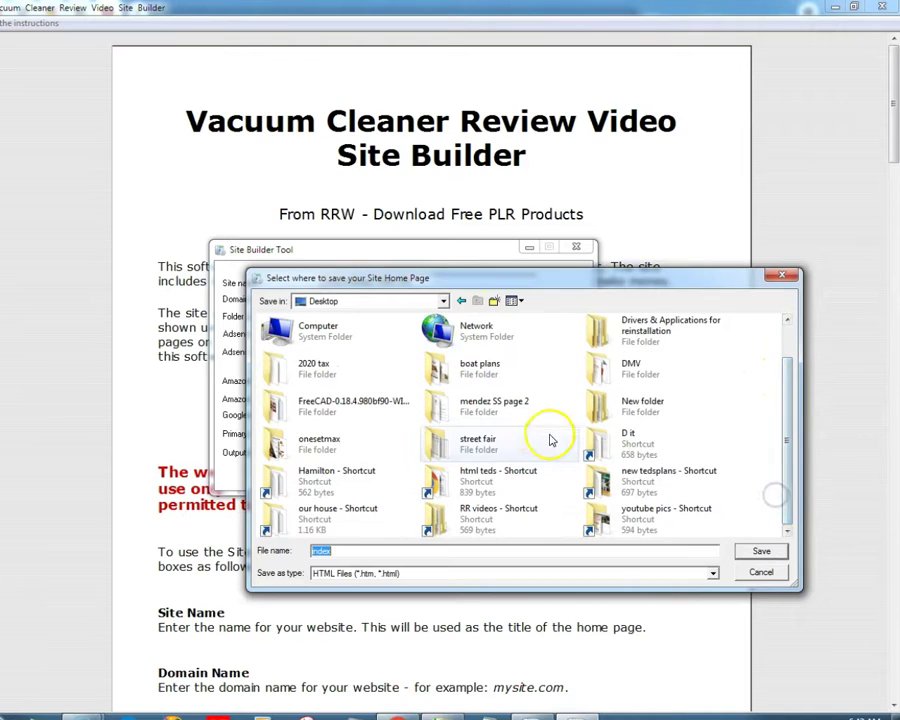
left_click(601, 405)
double_click(601, 405)
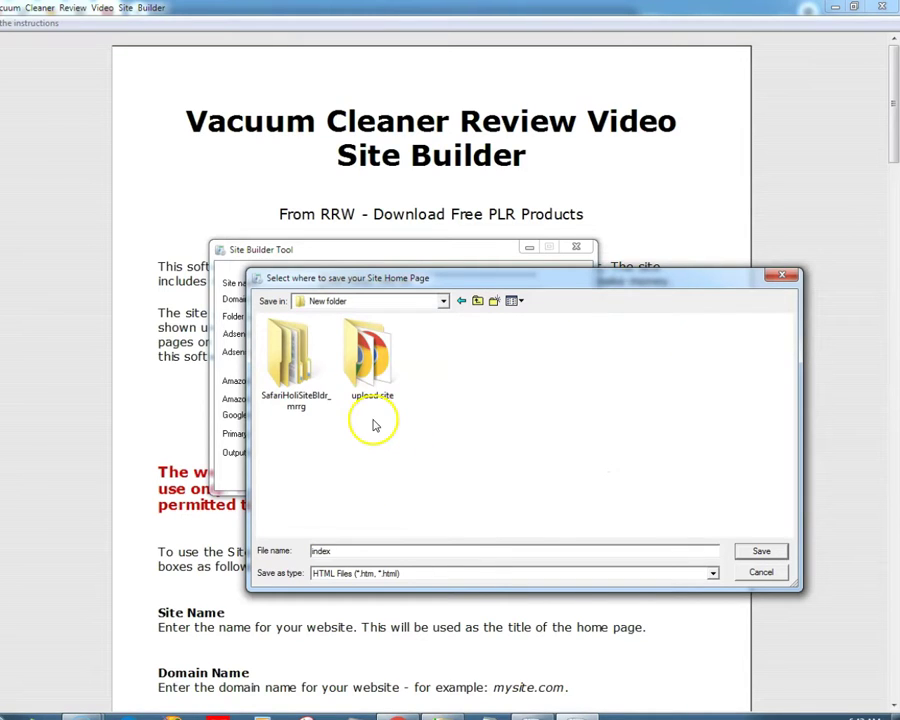
double_click(360, 350)
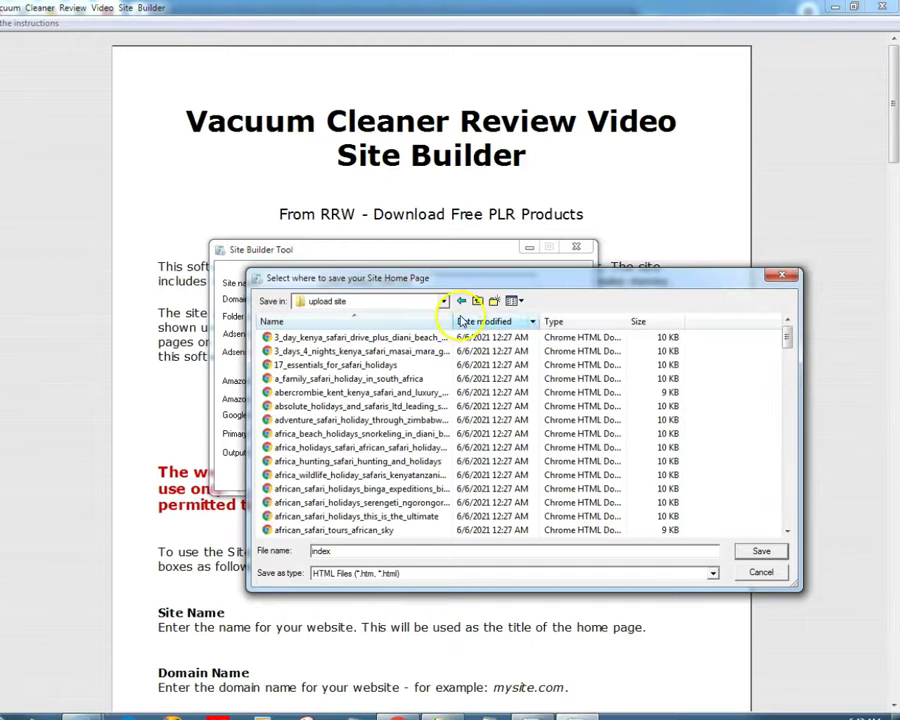
left_click(461, 301)
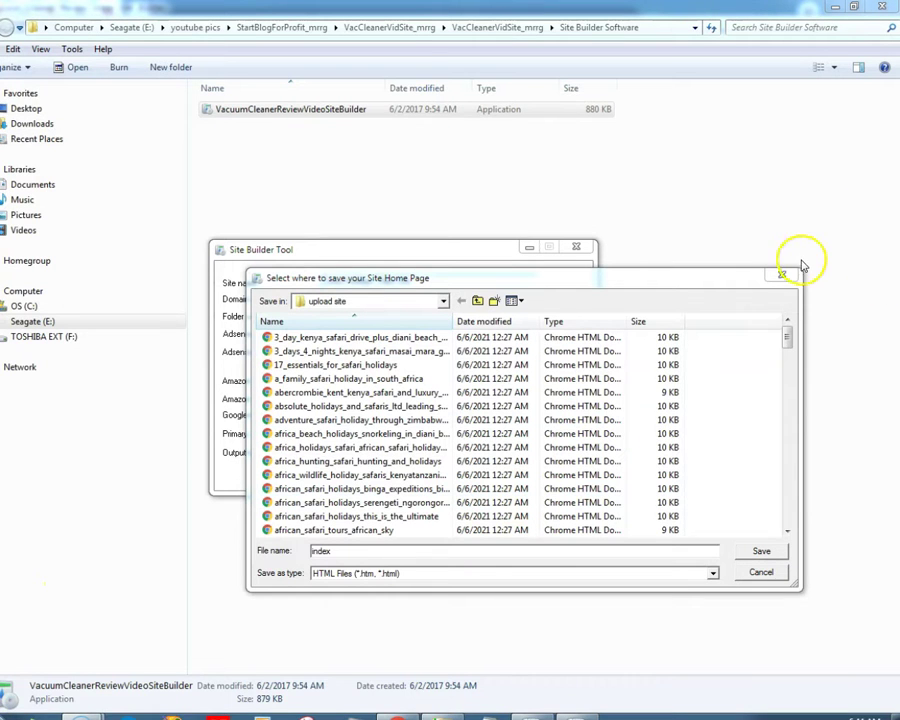
- Close and reopen the save-location chooser, then go to VacCleanerVidSite_mrrg in Explorer
left_click(782, 276)
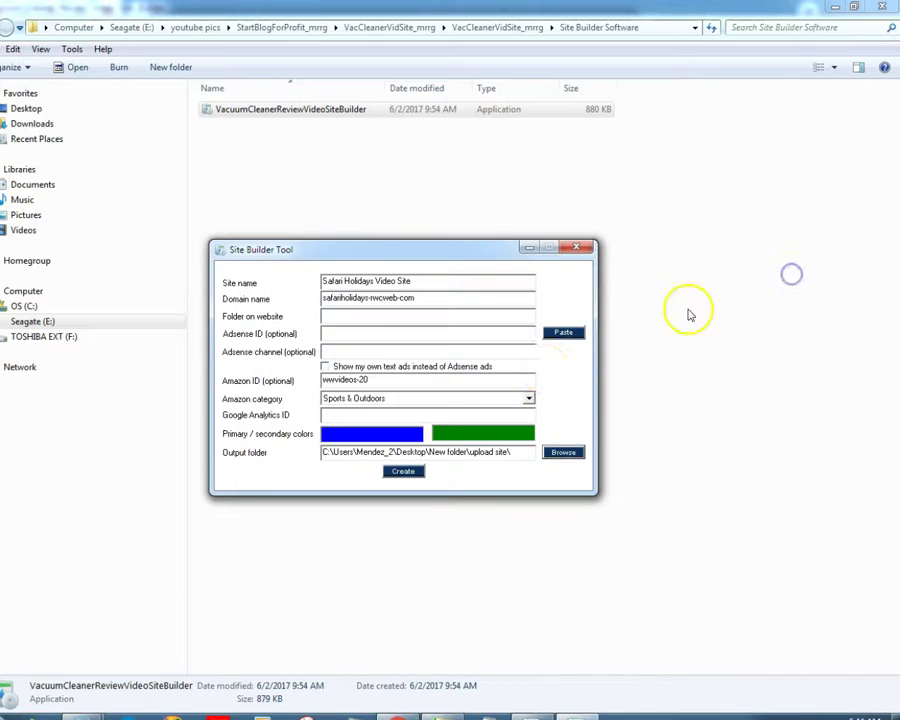
left_click(563, 452)
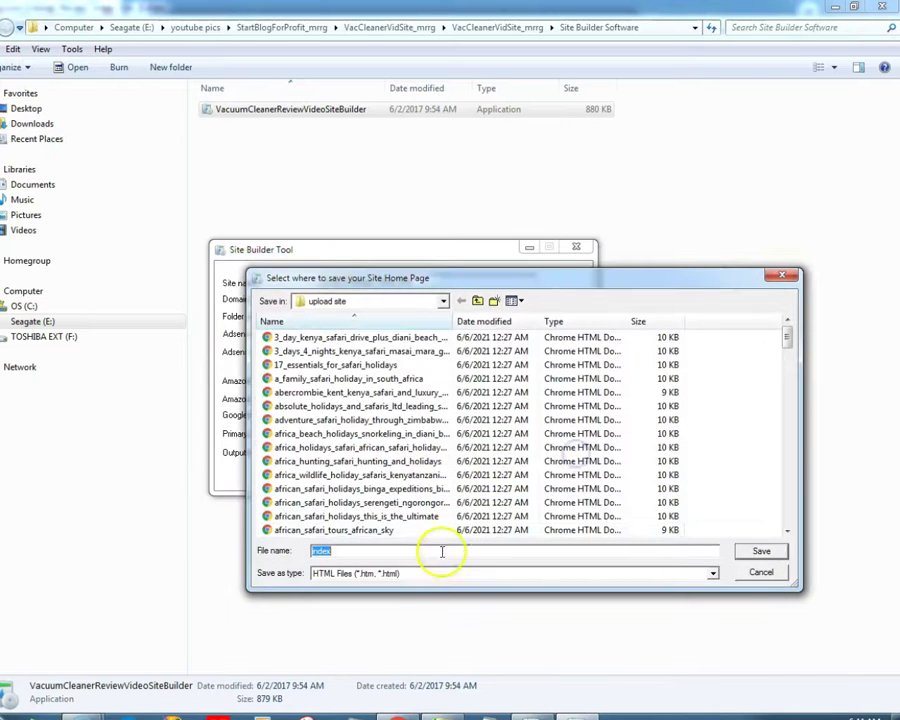
left_click(451, 714)
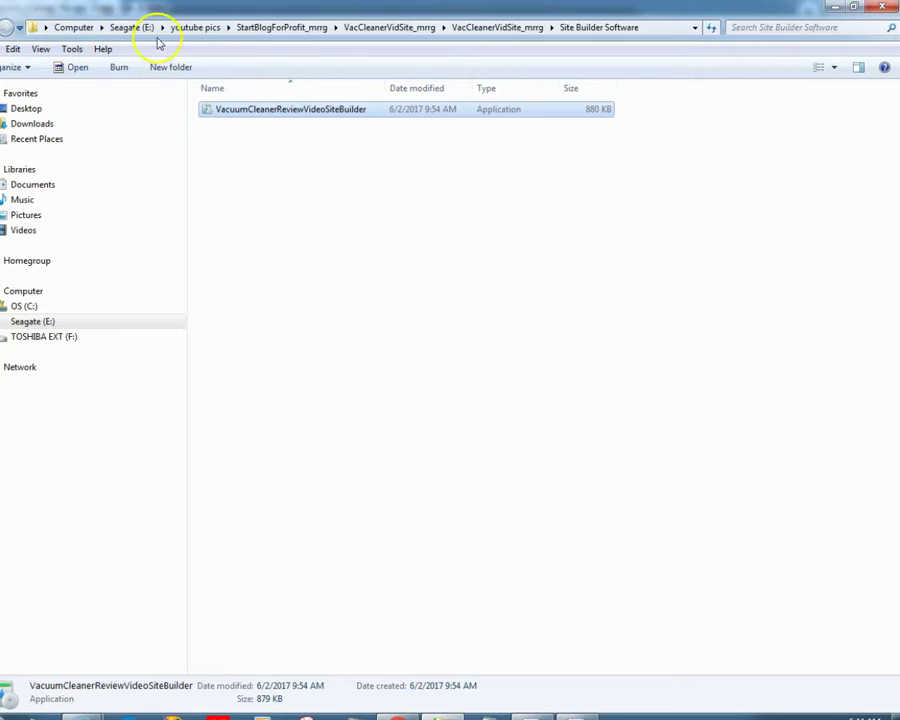
left_click(515, 30)
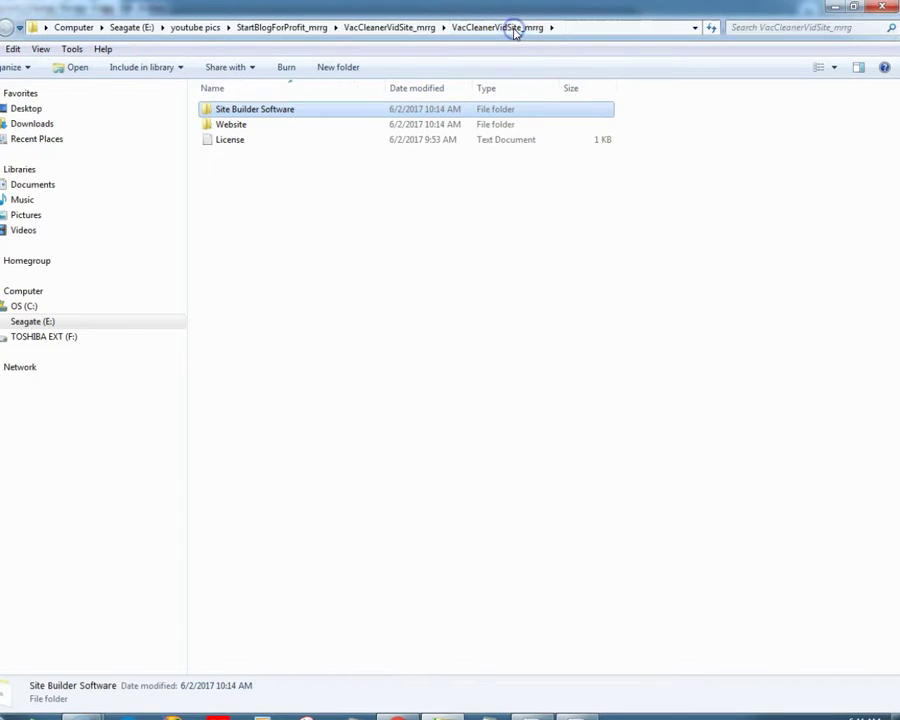
- Create a new folder named vacsite there and open it
left_click(247, 184)
right_click(248, 184)
mouse_move(384, 357)
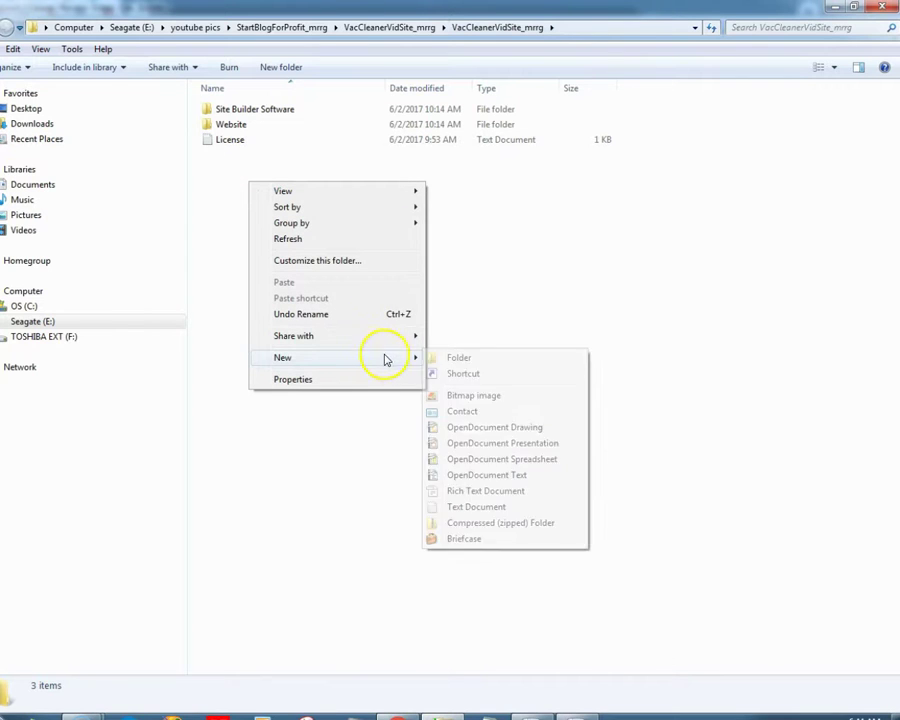
left_click(440, 355)
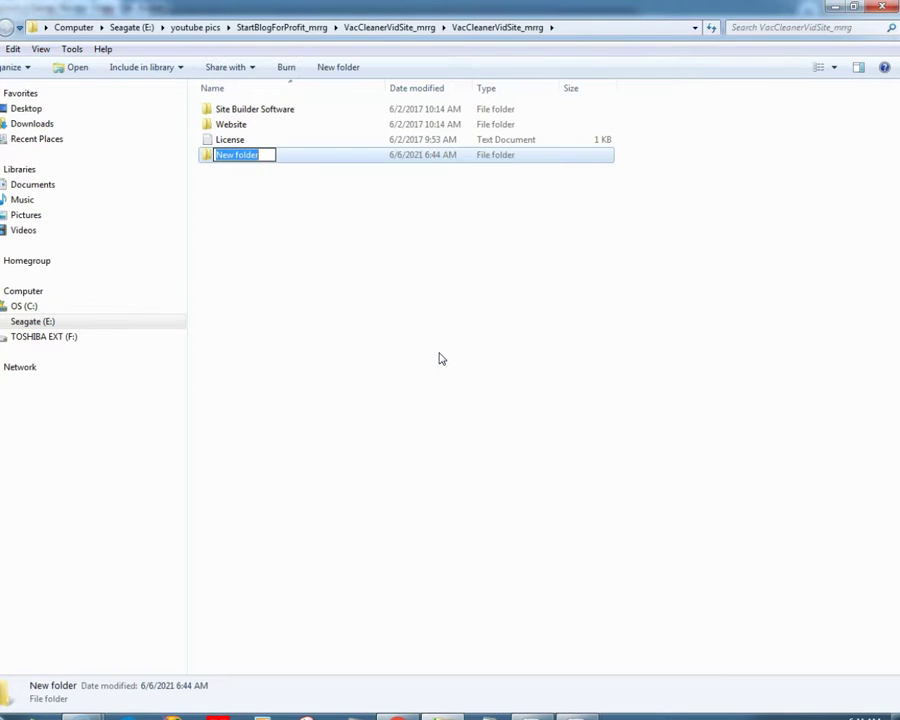
type("vacs")
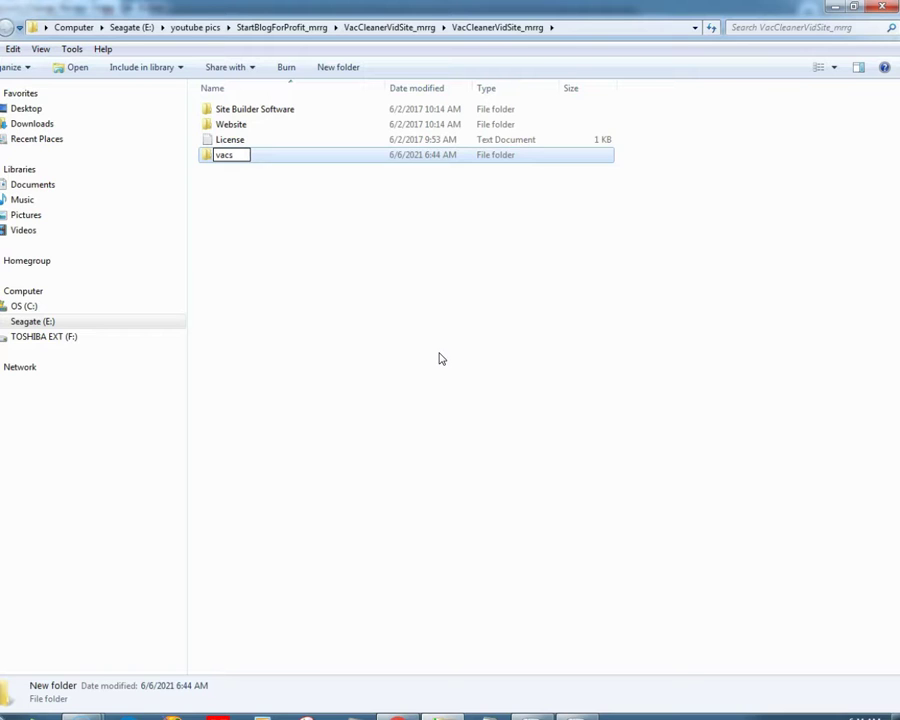
type("ite")
key("Return")
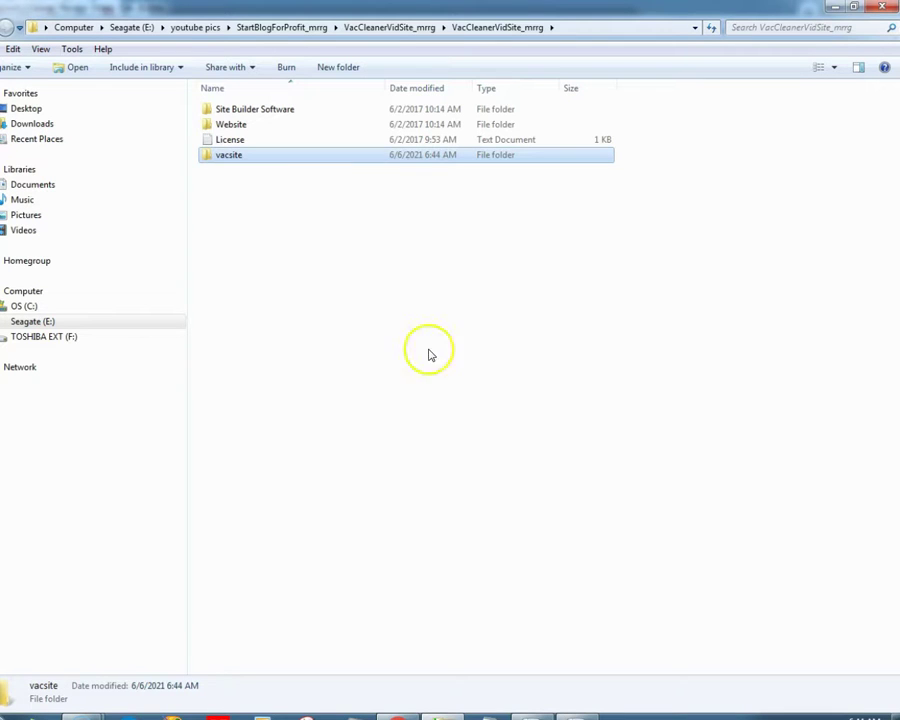
double_click(286, 165)
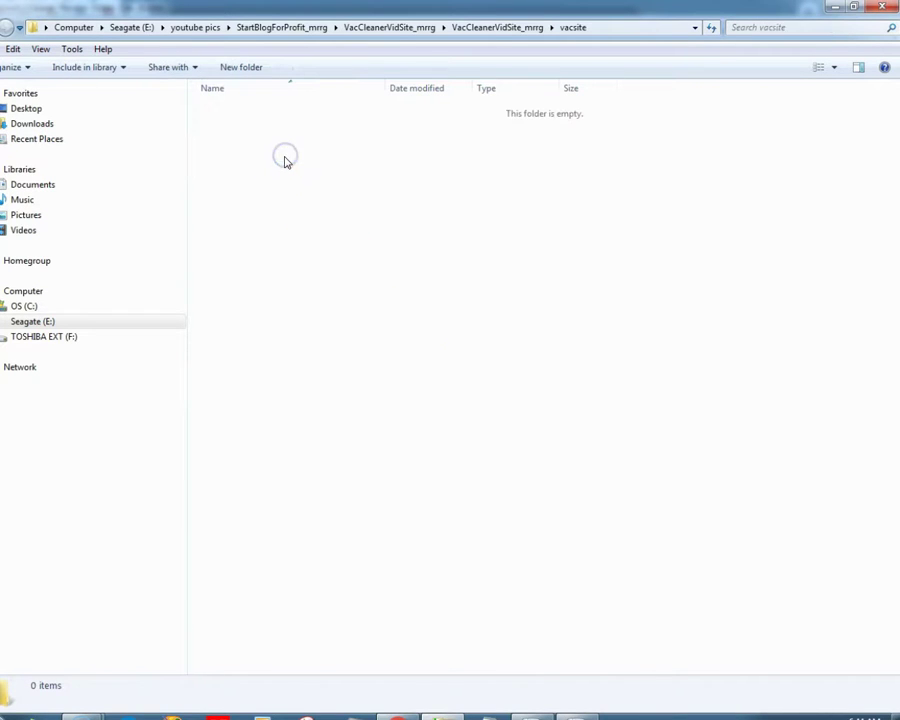
key("alt+Tab")
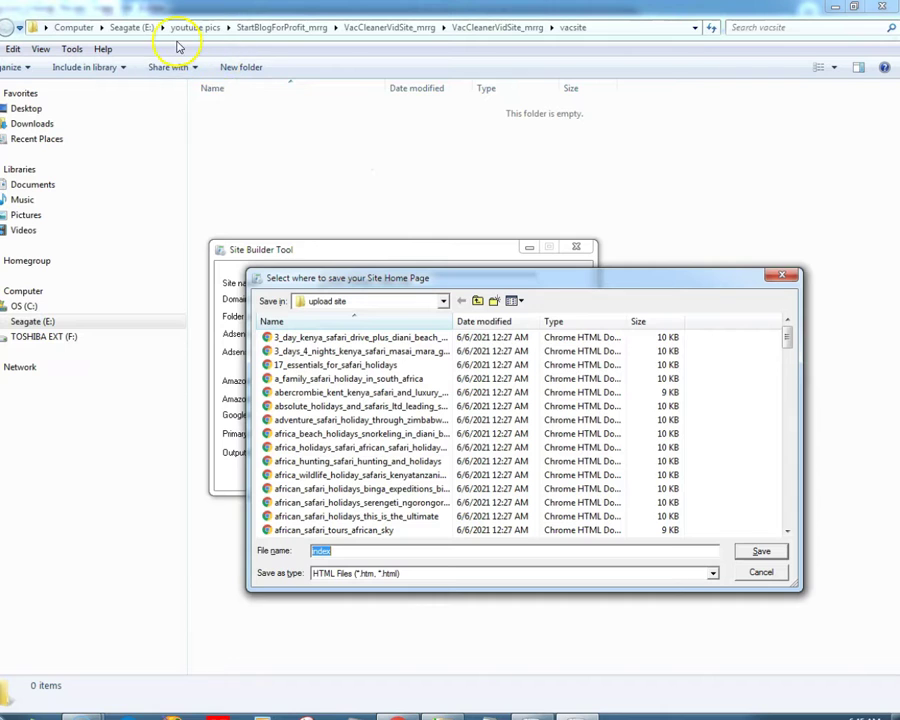
- Return to the save dialog, go up to the Desktop, and open youtube pics
key("alt+Tab")
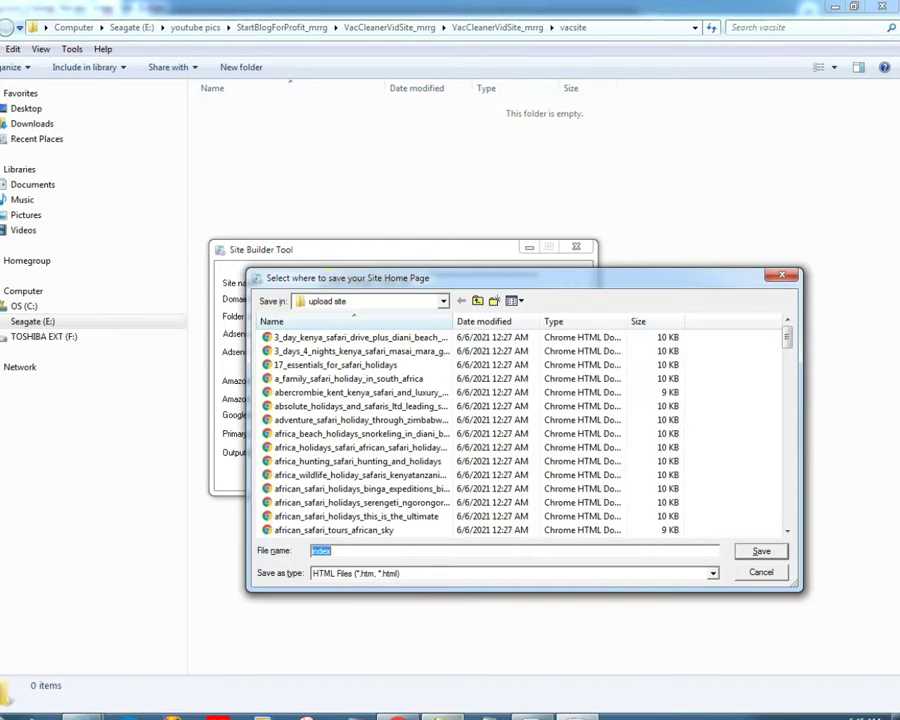
left_click(412, 622)
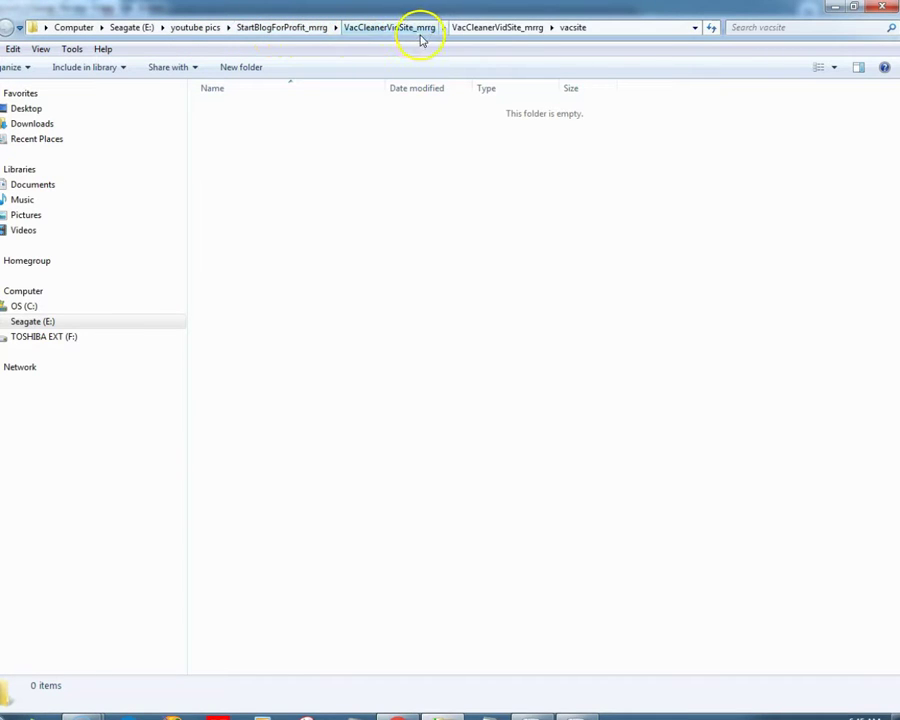
key("alt+Tab")
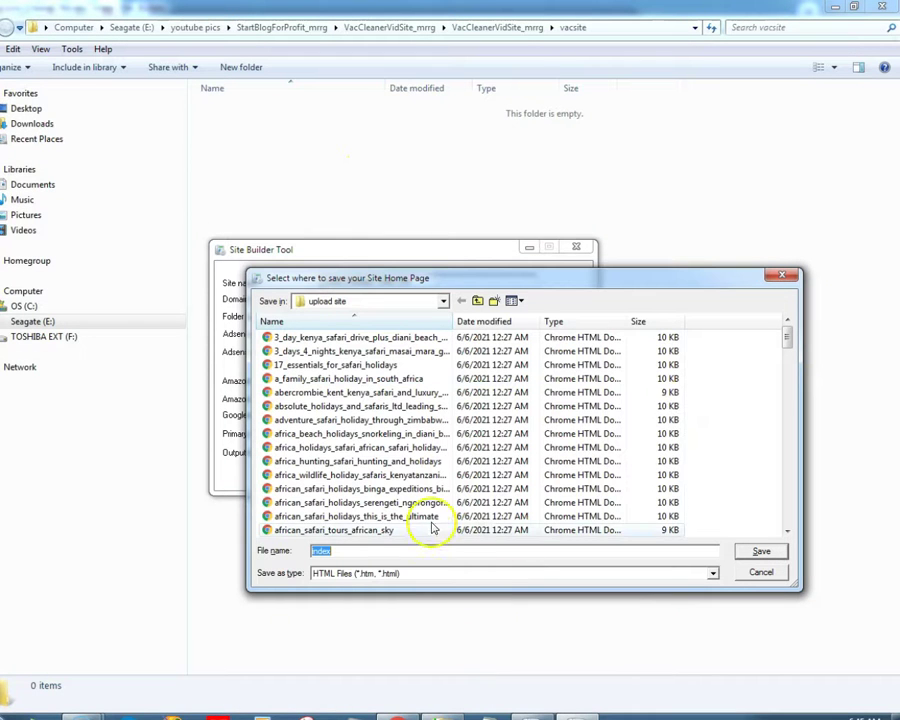
left_click(477, 301)
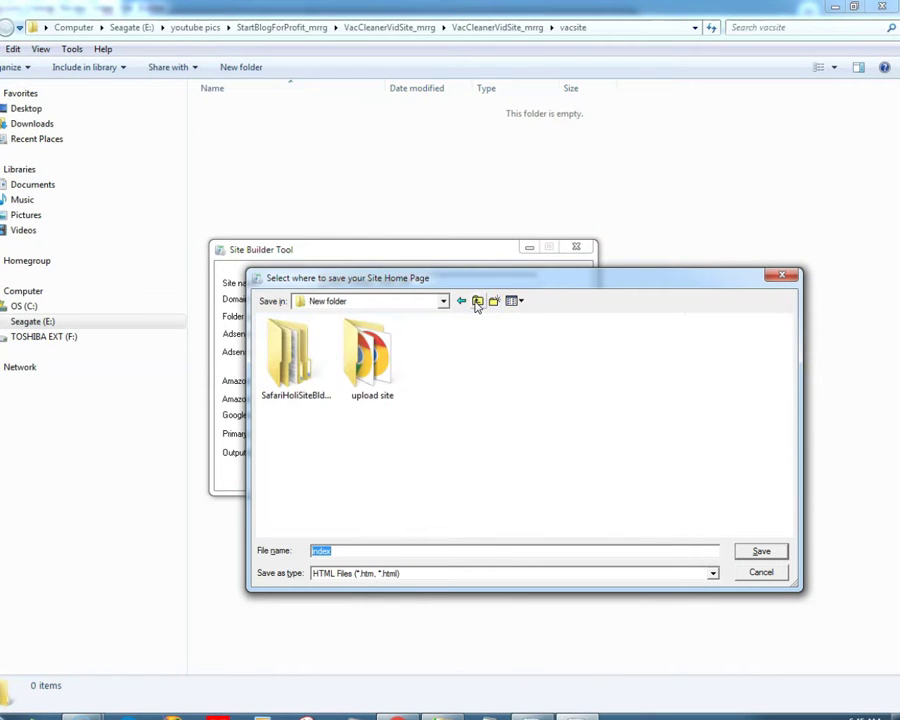
left_click(477, 301)
left_click_drag(785, 352, 797, 475)
double_click(611, 517)
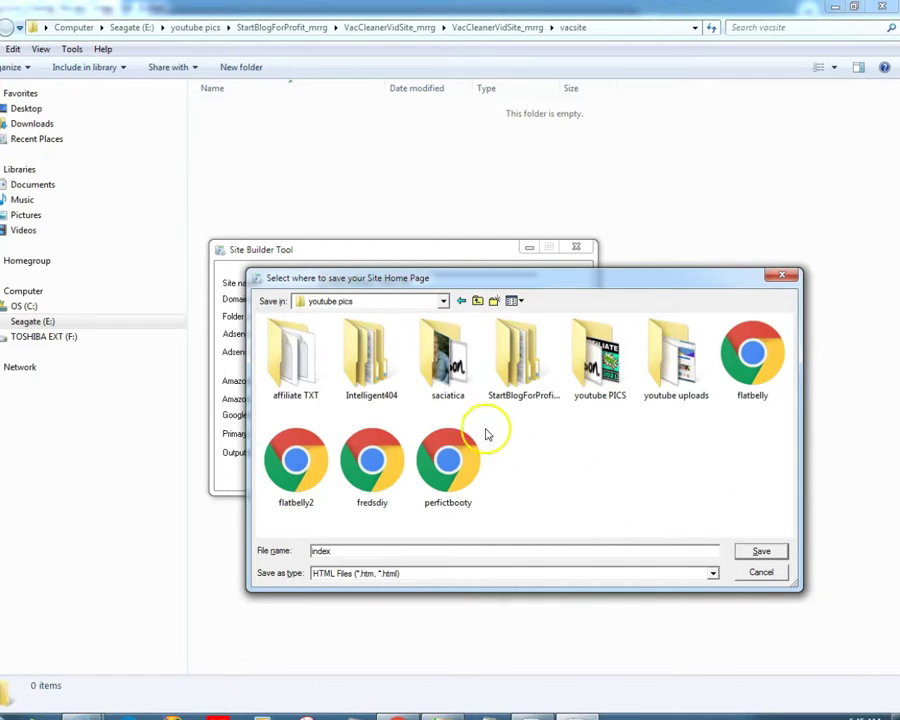
- Open StartBlogForProfit_mrrg > VacCleanerVidSite_mrrg > vacsite and save it as the output folder
double_click(513, 372)
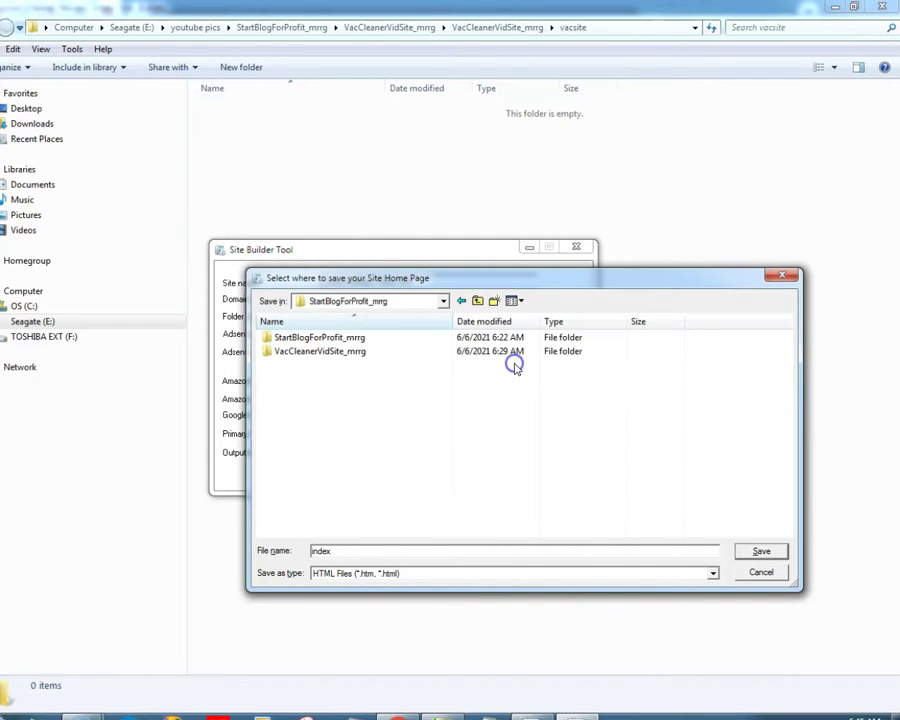
double_click(322, 350)
double_click(324, 340)
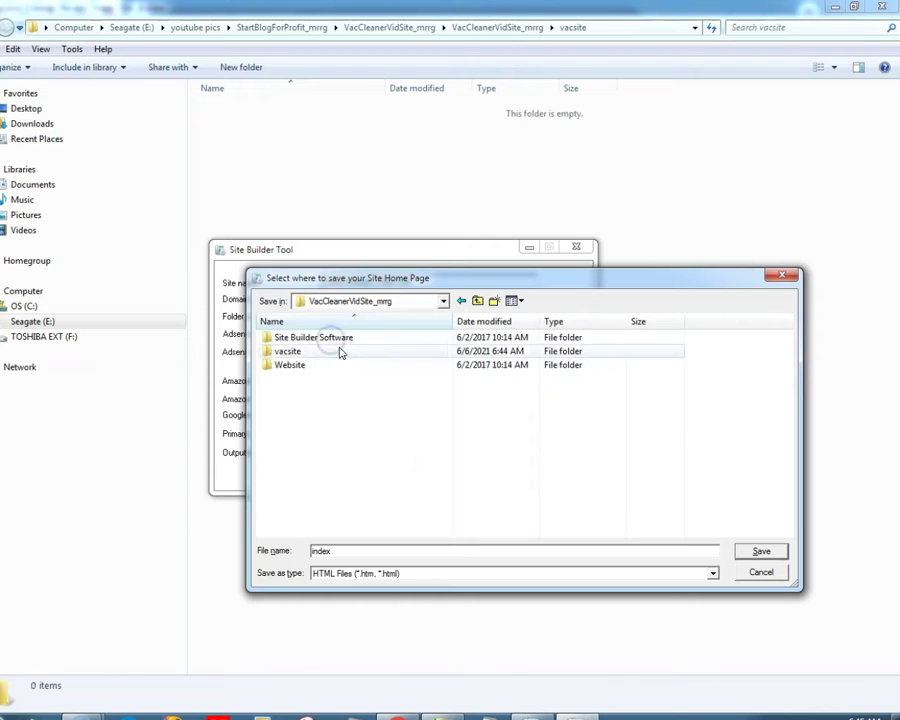
double_click(331, 367)
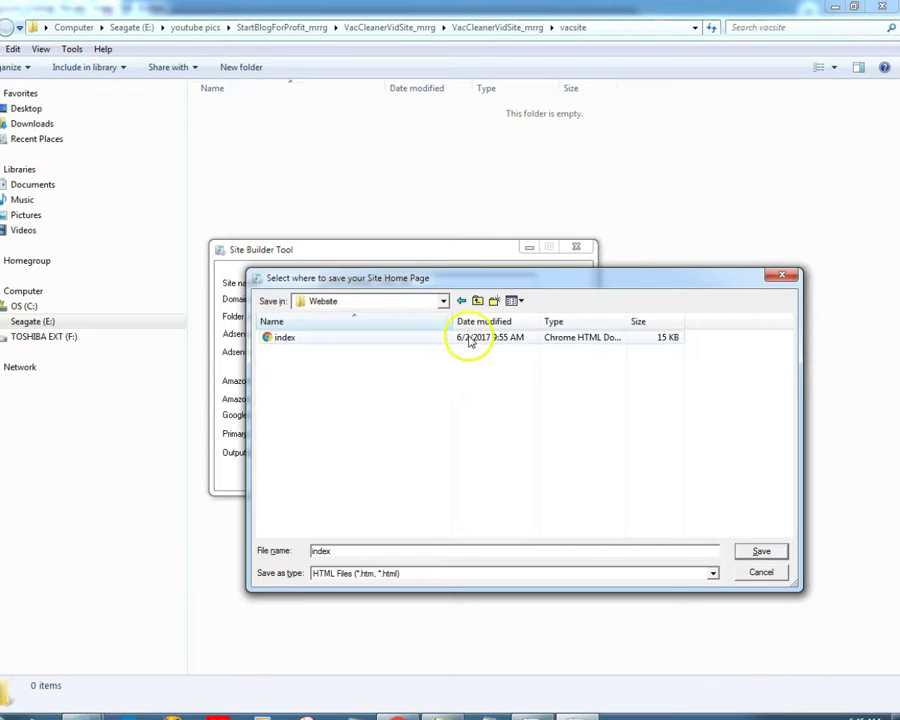
left_click(461, 300)
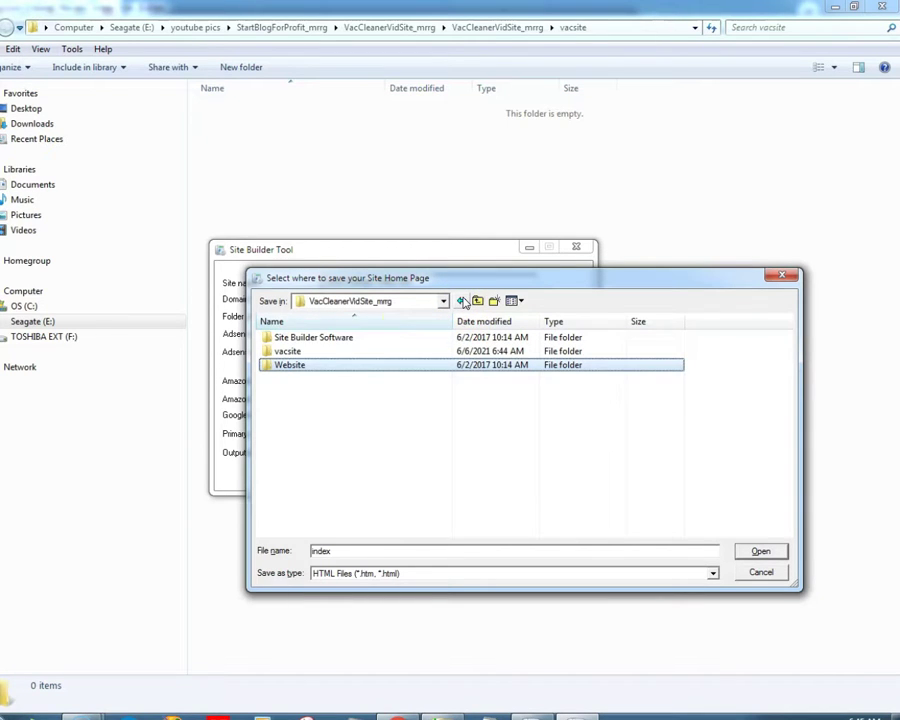
double_click(327, 352)
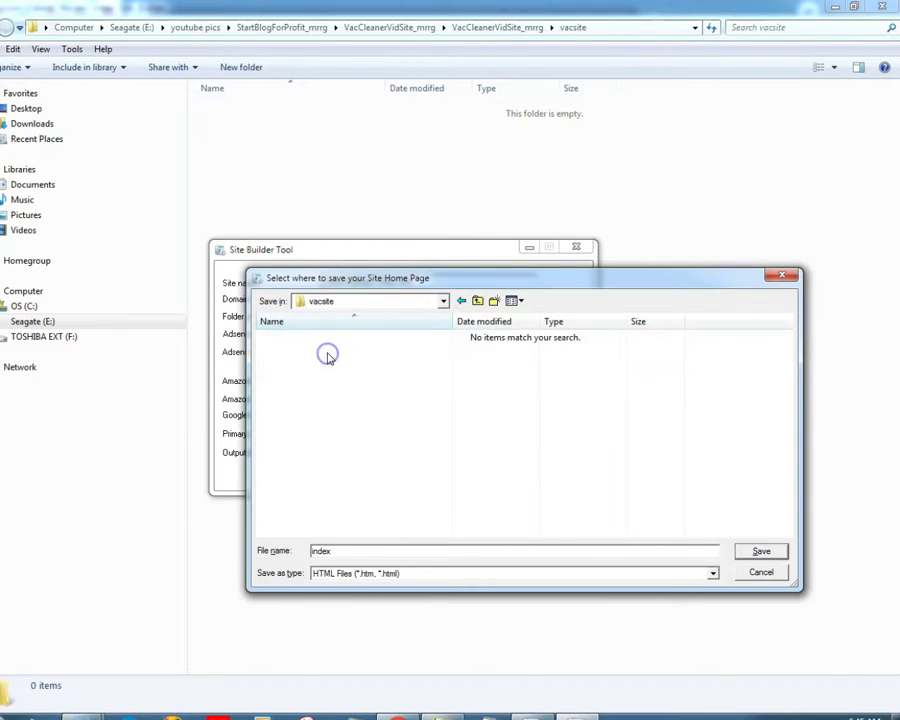
left_click(756, 550)
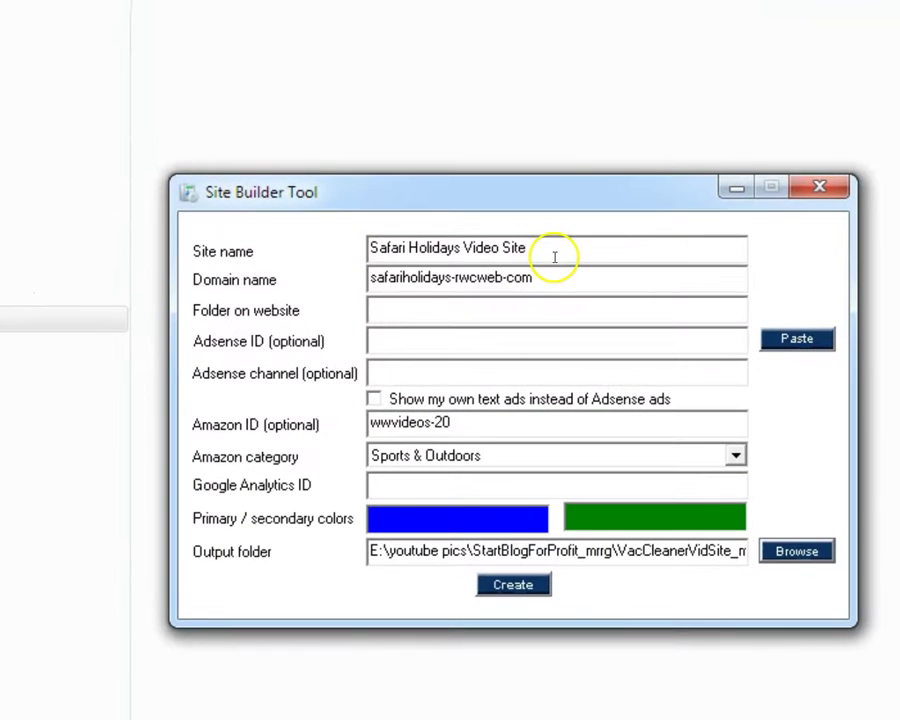
- Select the product title on BigProductStore and scroll down to its Description section
left_click_drag(553, 251, 212, 221)
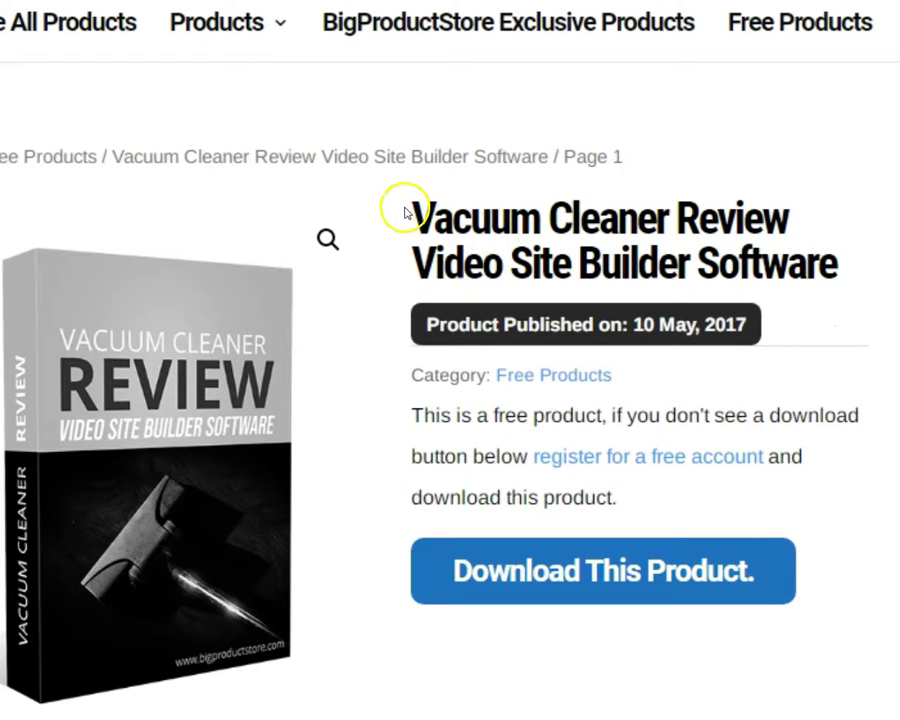
left_click_drag(411, 212, 509, 257)
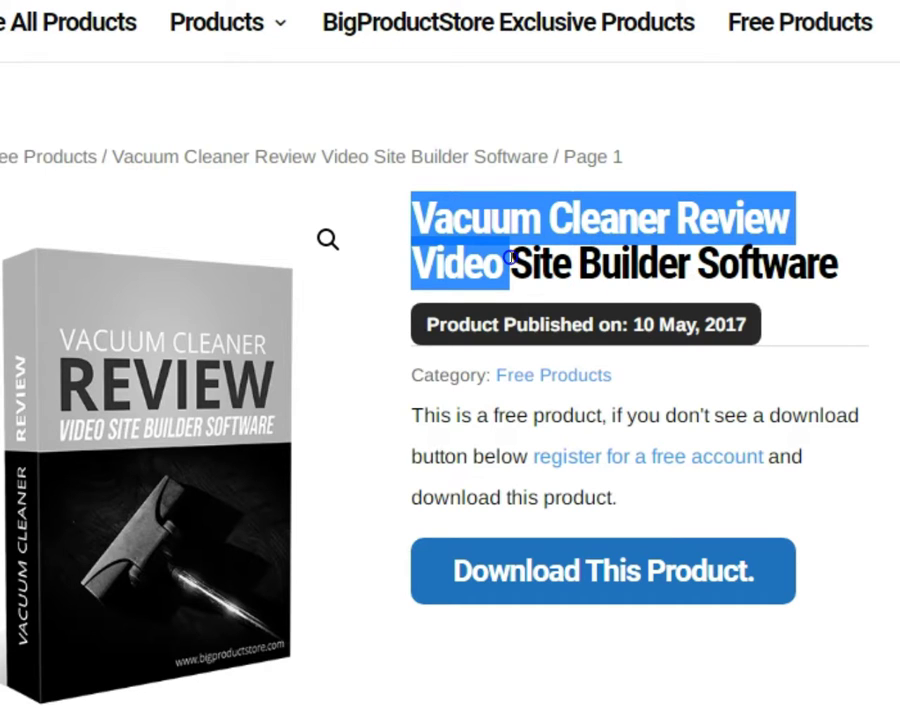
left_click_drag(535, 254, 570, 257)
key("ctrl+c")
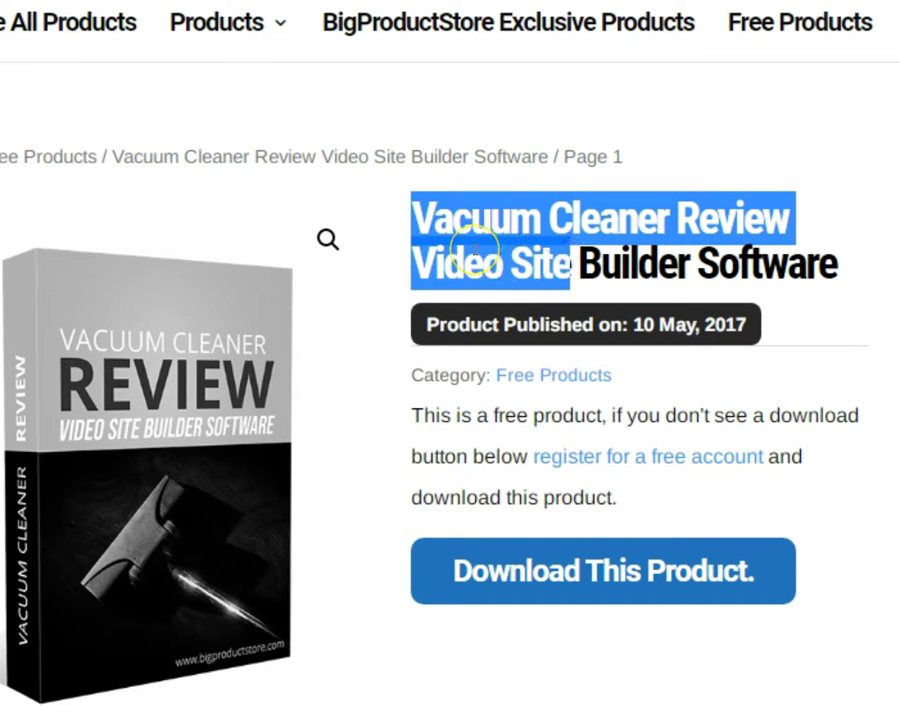
scroll(348, 261, "down", 5)
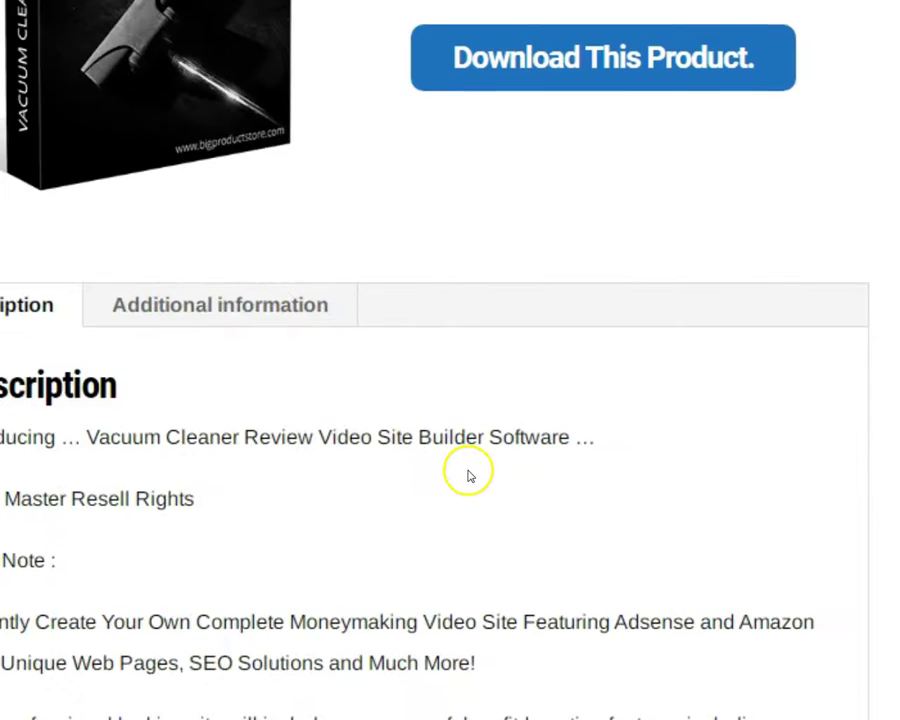
scroll(467, 472, "down", 2)
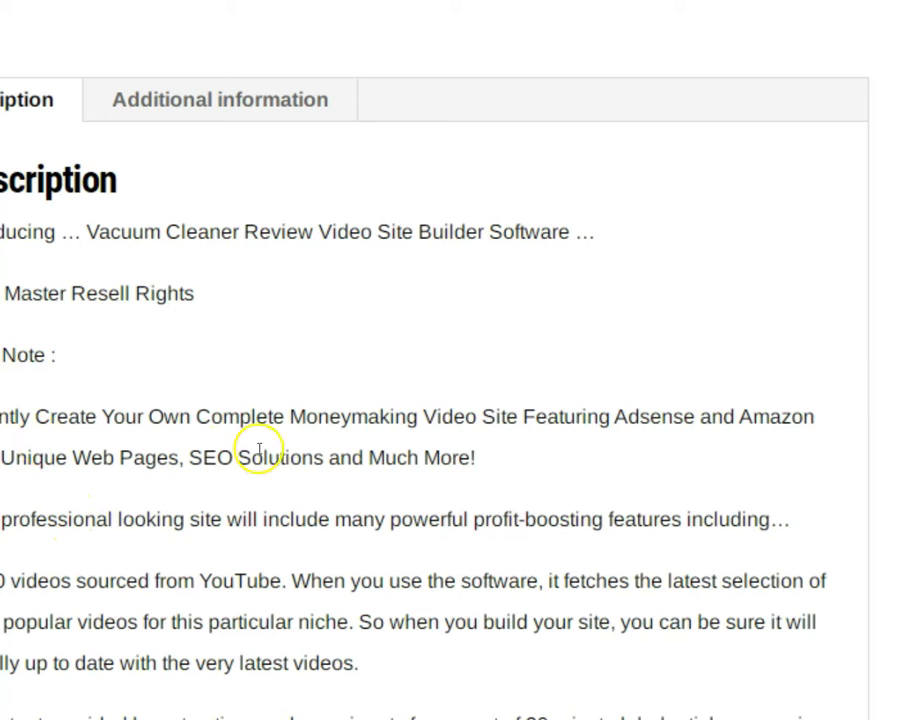
key("alt+Tab")
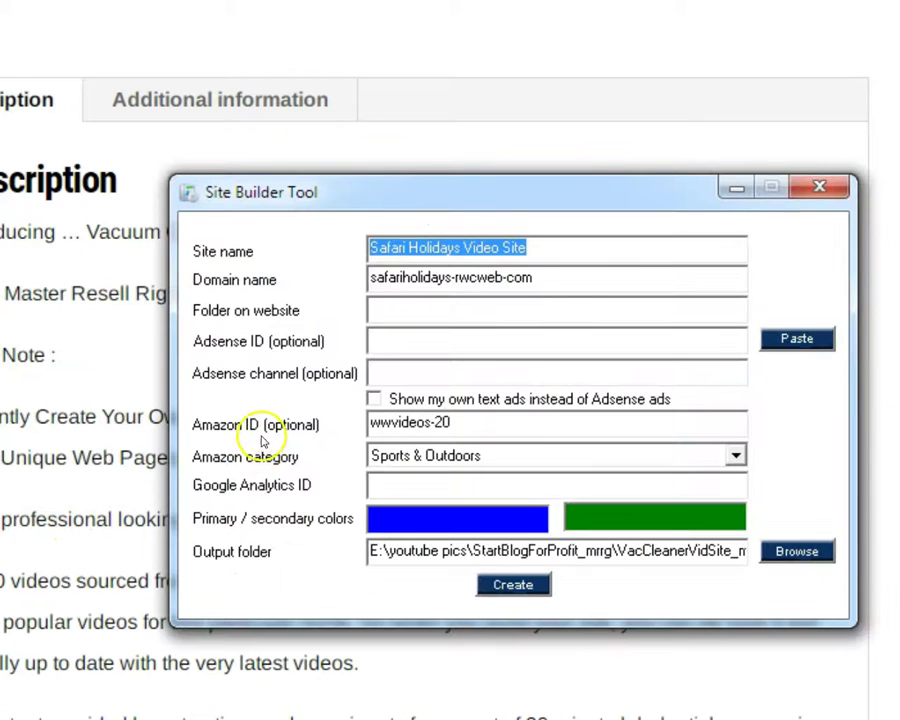
- Paste the product title as the site name and edit it to 'Vacuum Cleaner Review Videos'
key("ctrl+v")
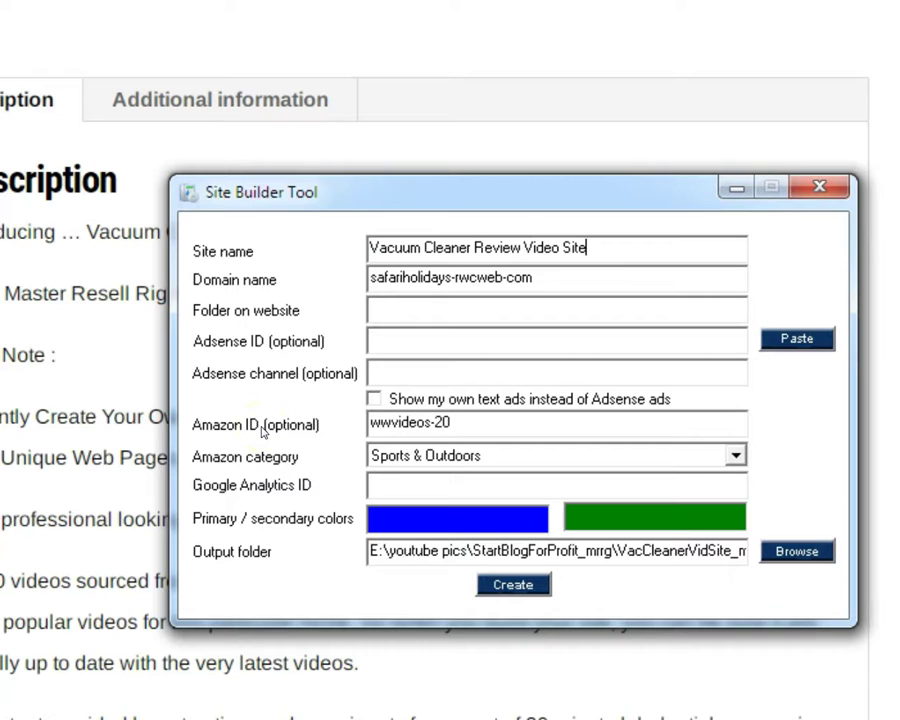
key("BackSpace")
key("BackSpace")
key("BackSpace")
key("BackSpace")
key("BackSpace")
type("s")
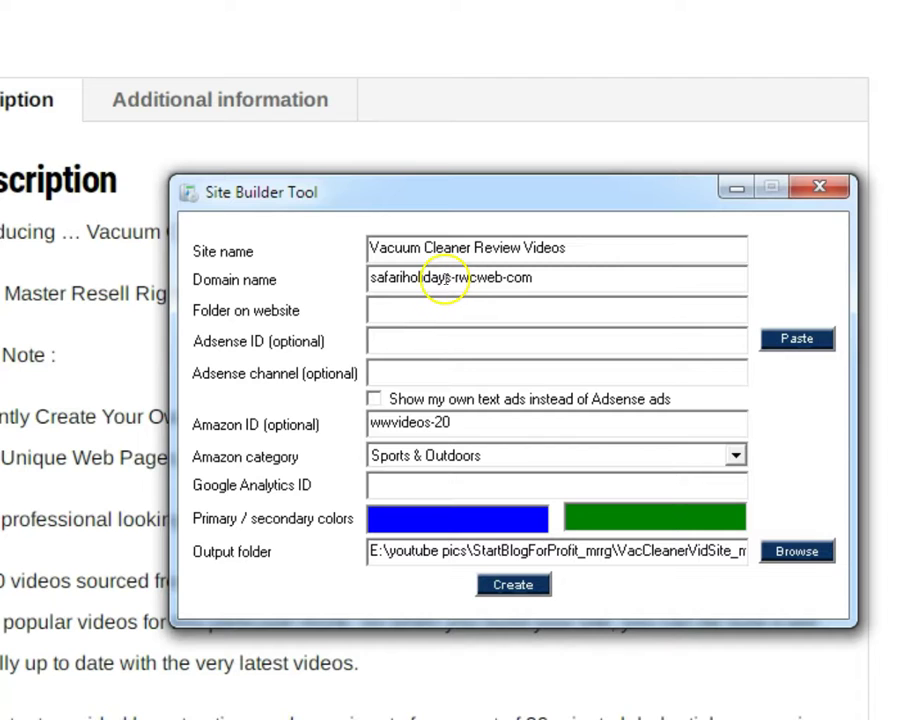
- Replace the safariholidays- domain prefix with vacsite. and enable own text ads instead of Adsense
left_click_drag(453, 277, 428, 294)
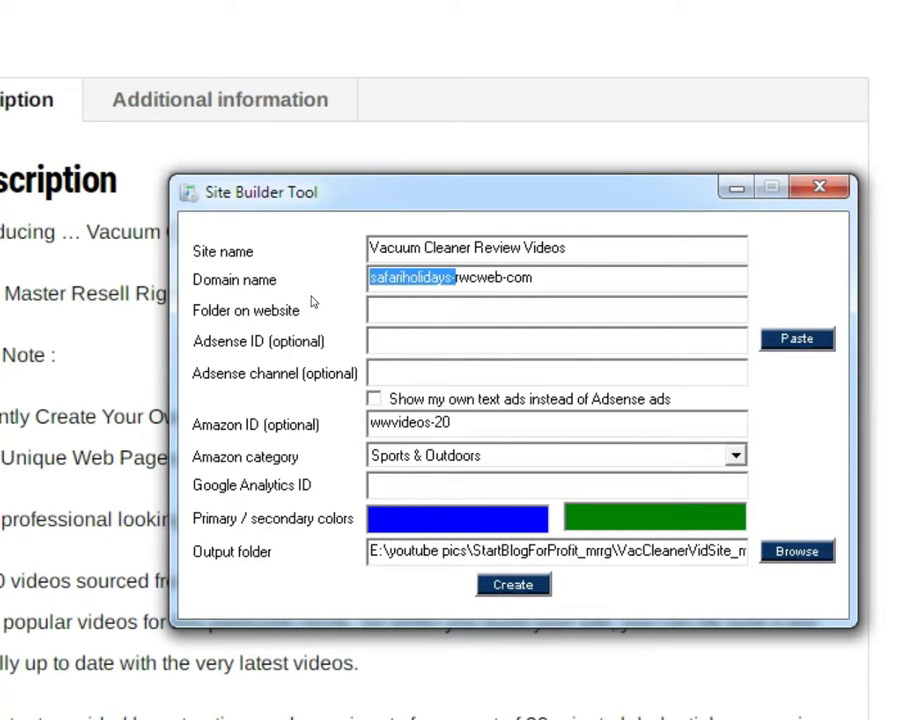
key("BackSpace")
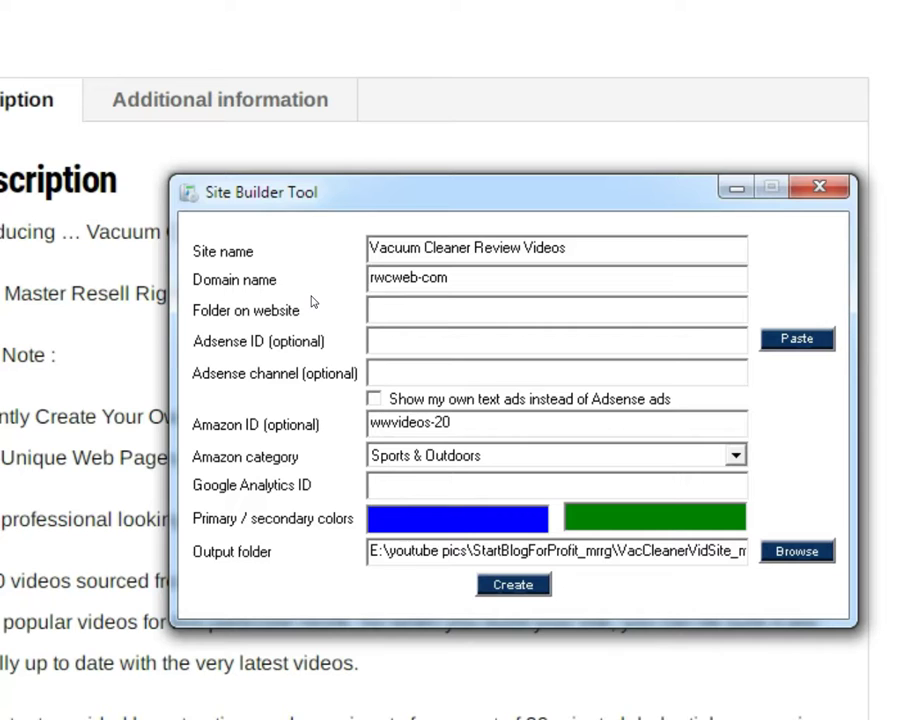
type("v")
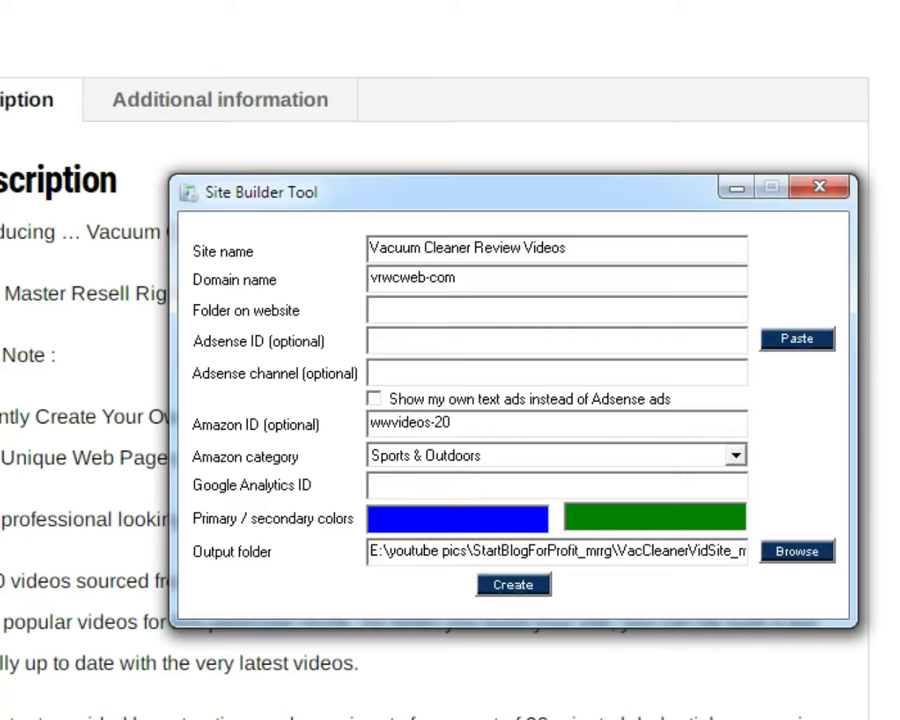
type("ac")
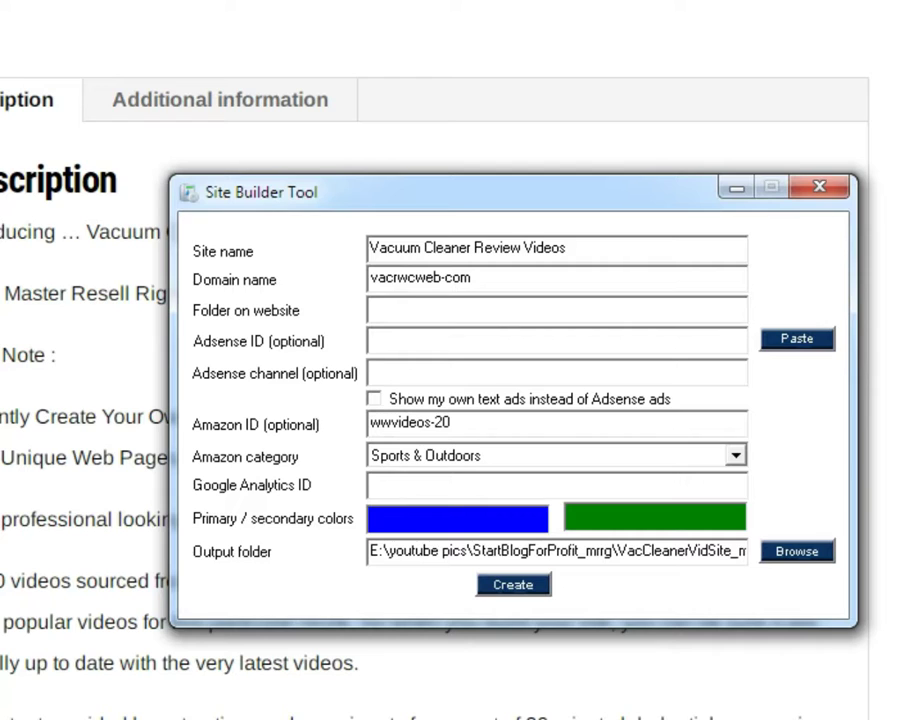
type("site")
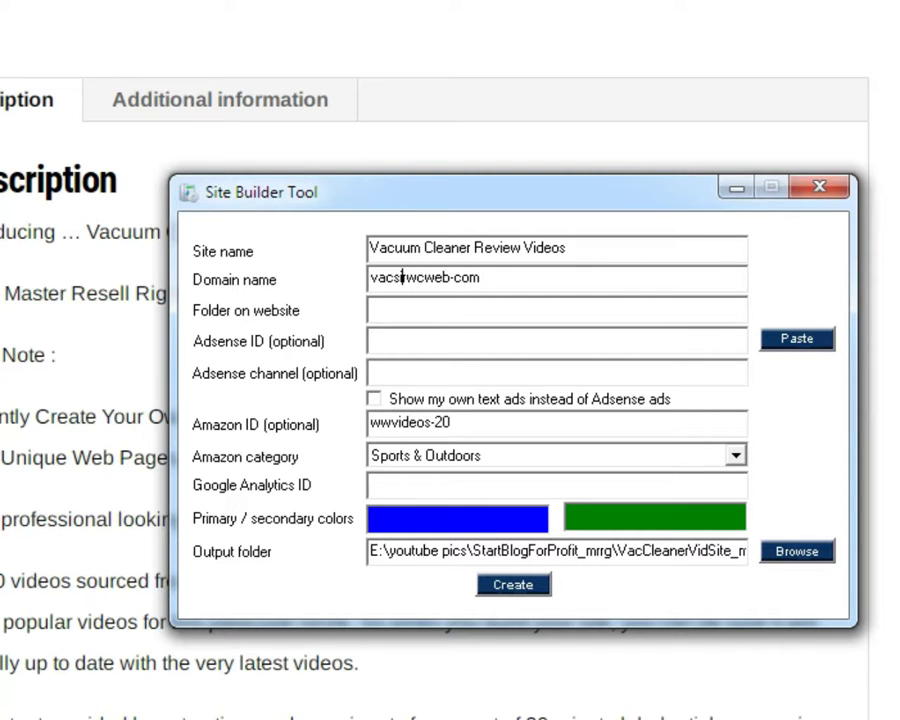
type(".")
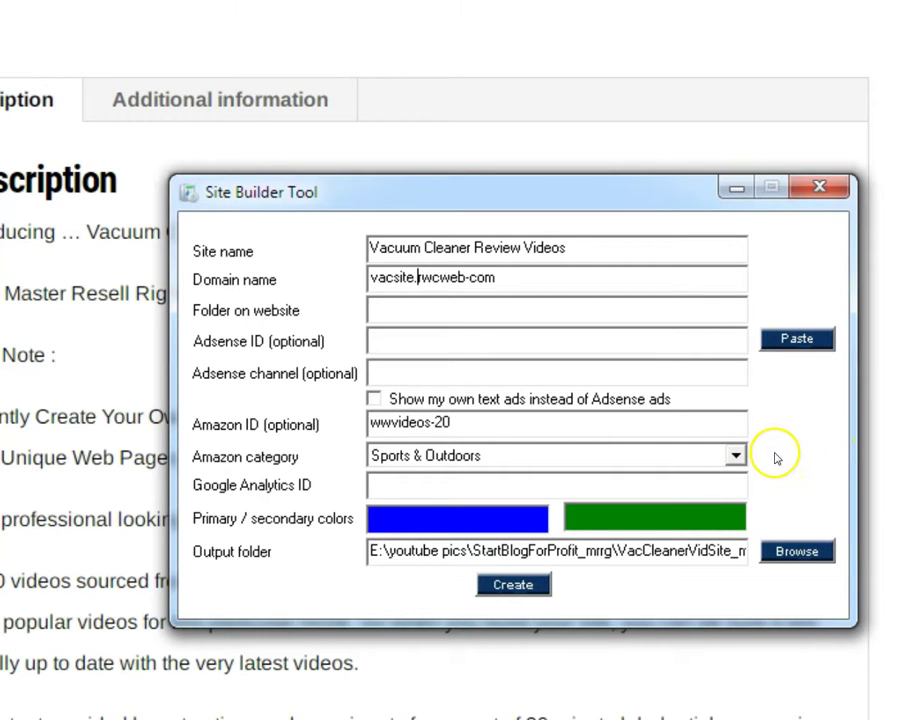
left_click(389, 313)
left_click(382, 342)
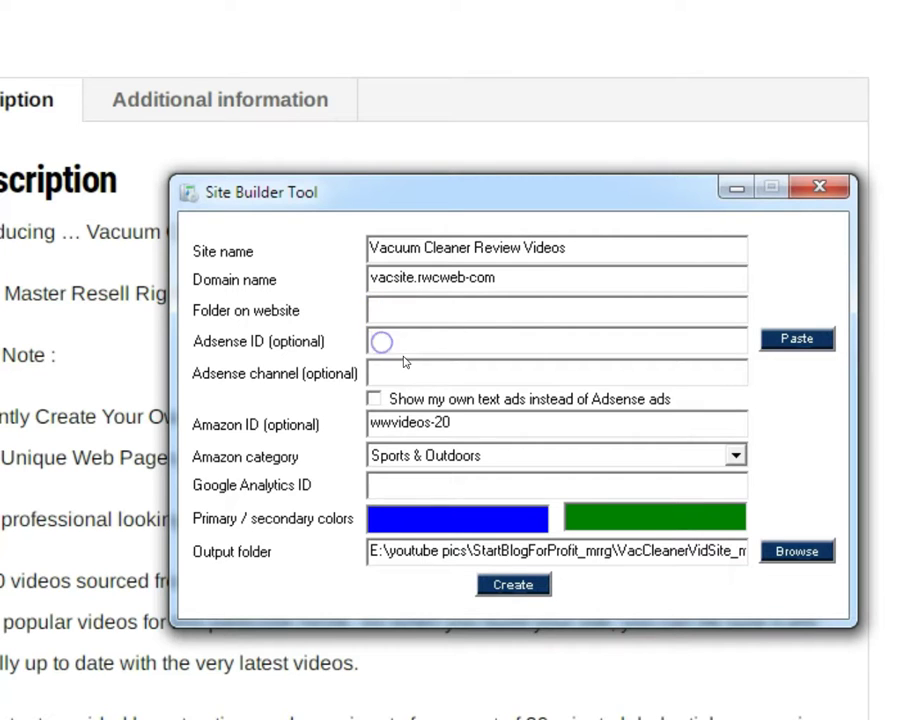
left_click(373, 398)
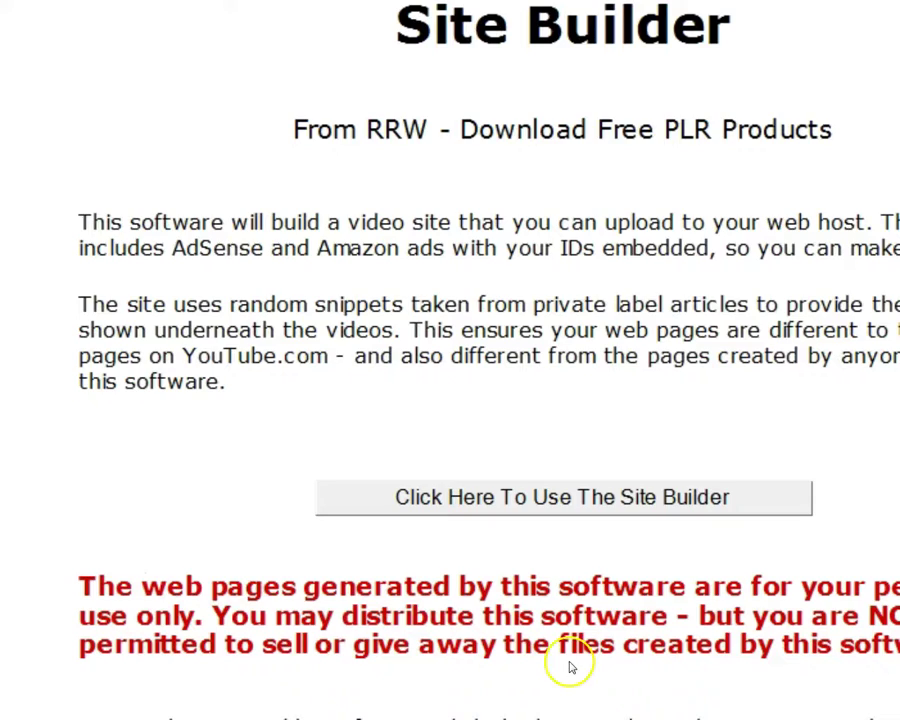
- Scroll the help to 'Using Your Own Text Ads Instead Of Adsense Ads' and highlight textads.txt
scroll(558, 665, "down", 12)
scroll(553, 615, "down", 20)
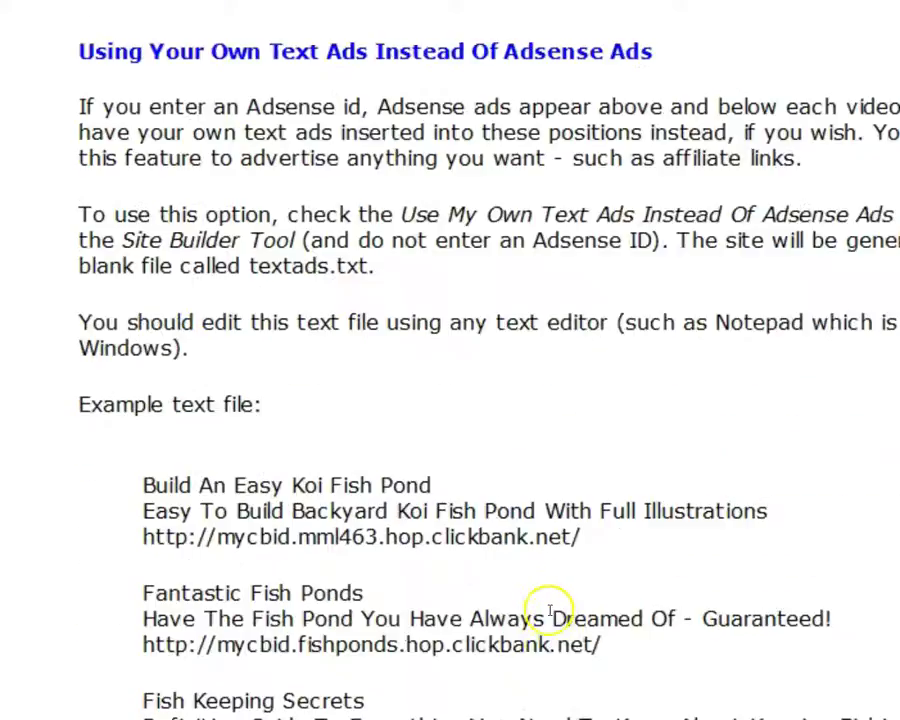
scroll(556, 612, "up", 6)
scroll(557, 580, "up", 4)
scroll(556, 547, "down", 4)
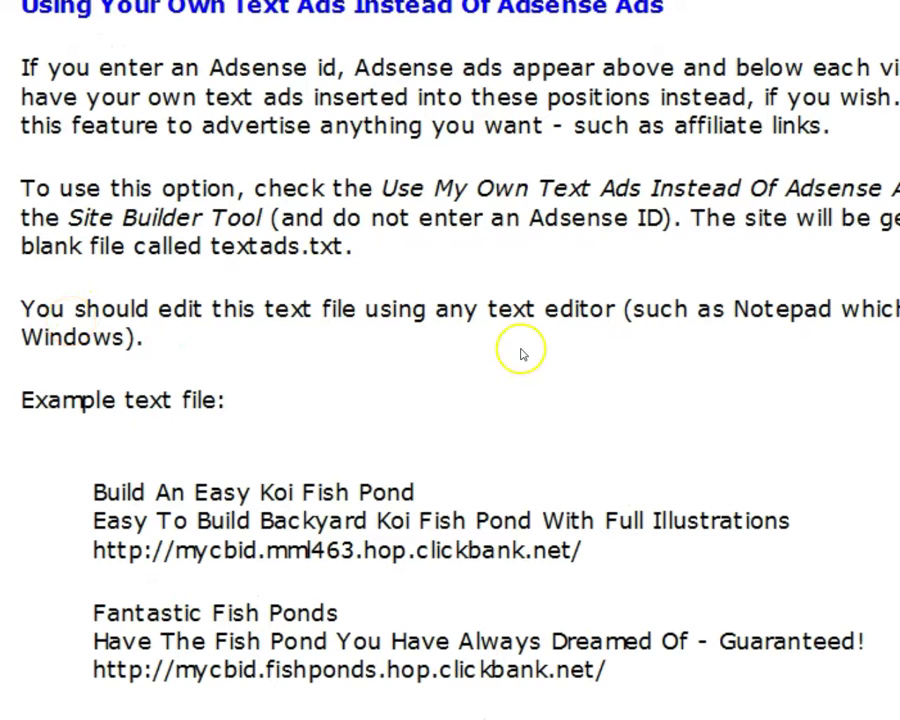
scroll(448, 315, "down", 3)
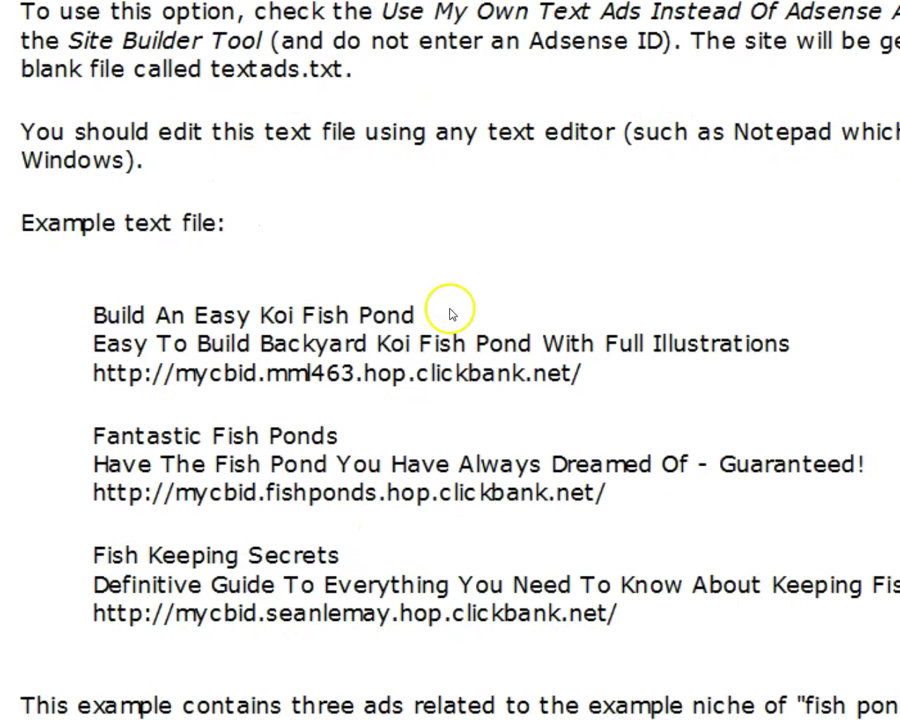
scroll(418, 200, "up", 3)
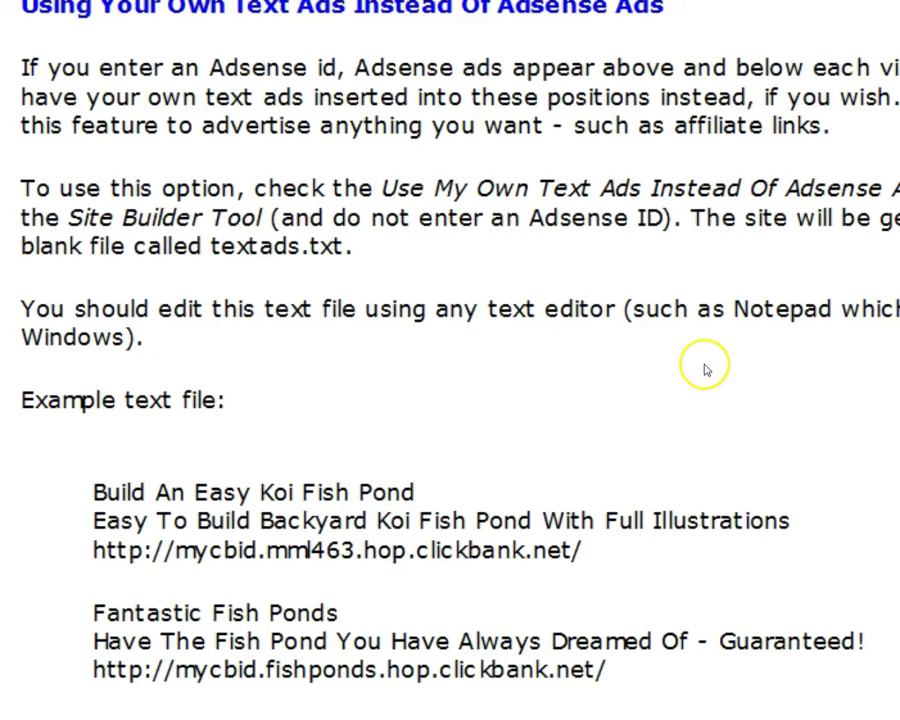
left_click_drag(211, 246, 372, 245)
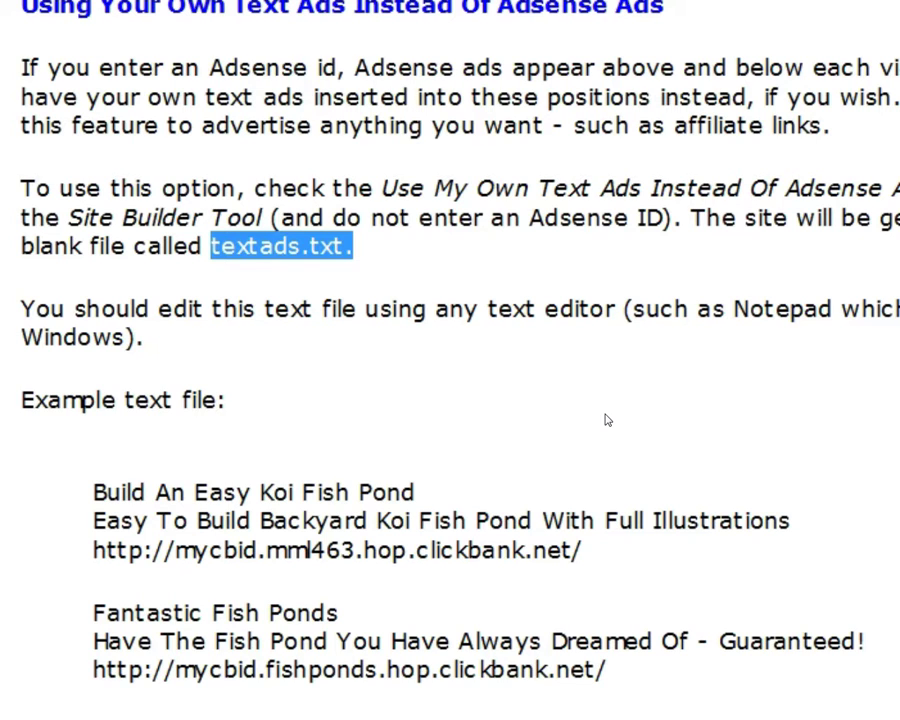
- Read through the example textads.txt ads, briefly selecting the first ad's title line
scroll(596, 411, "down", 3)
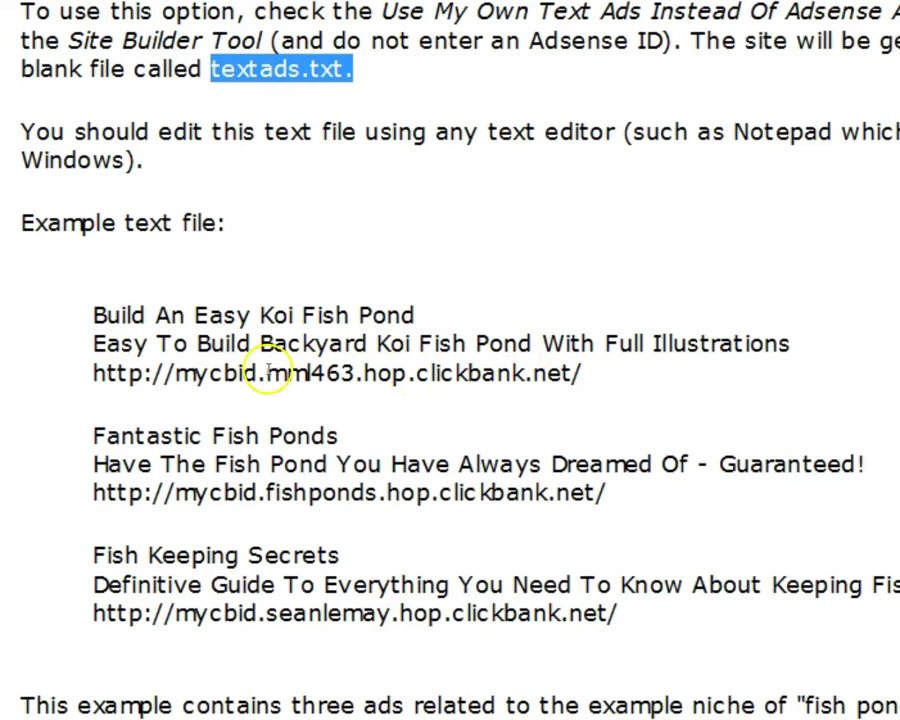
triple_click(261, 293)
mouse_move(414, 315)
left_mouse_down()
mouse_move(140, 312)
mouse_move(192, 343)
mouse_move(410, 312)
left_mouse_up()
left_click(140, 312)
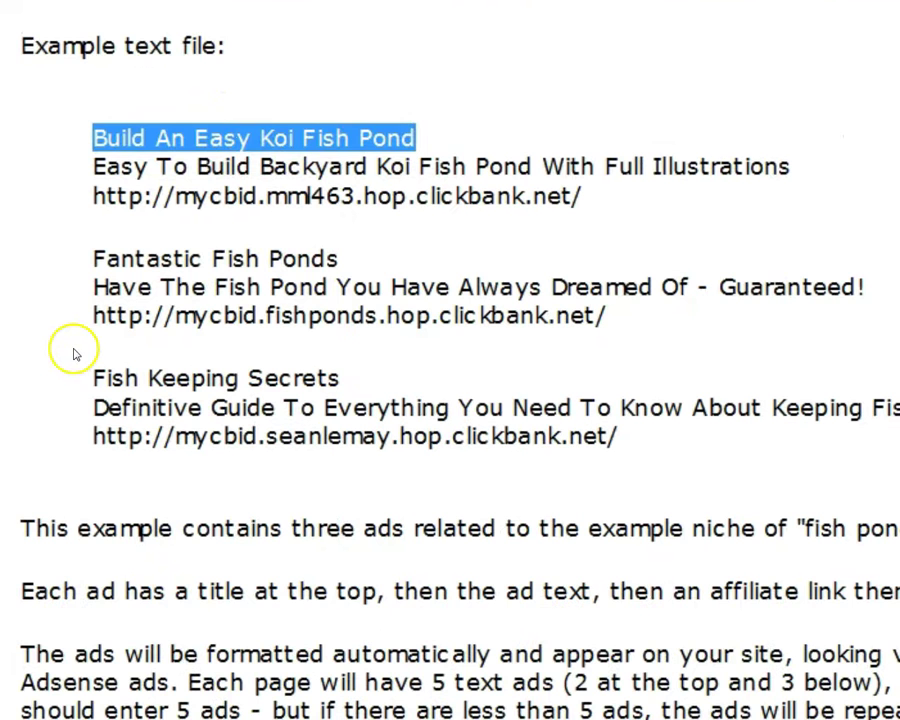
left_click(73, 525)
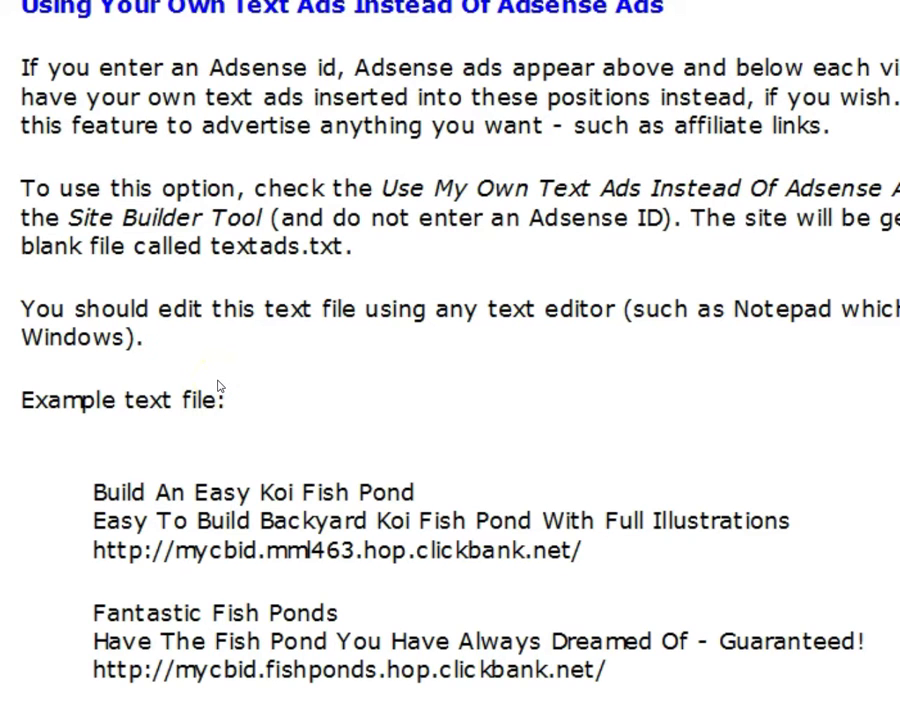
scroll(219, 387, "up", 2)
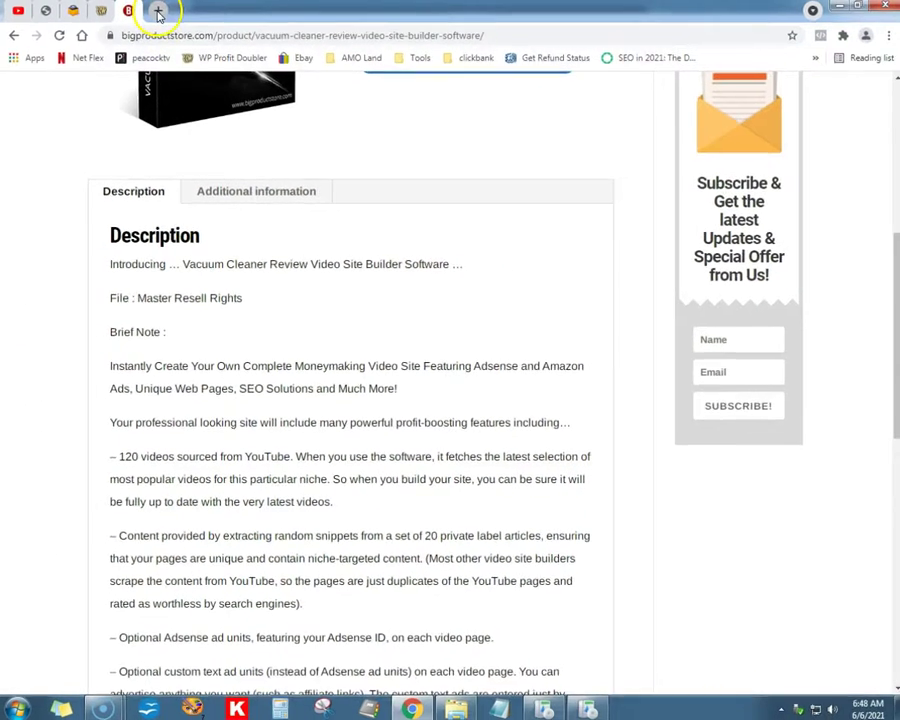
- Open safariholidays.rwcweb.com in a new Chrome tab, fixing the pasted domain's hyphens to dots
left_click(157, 11)
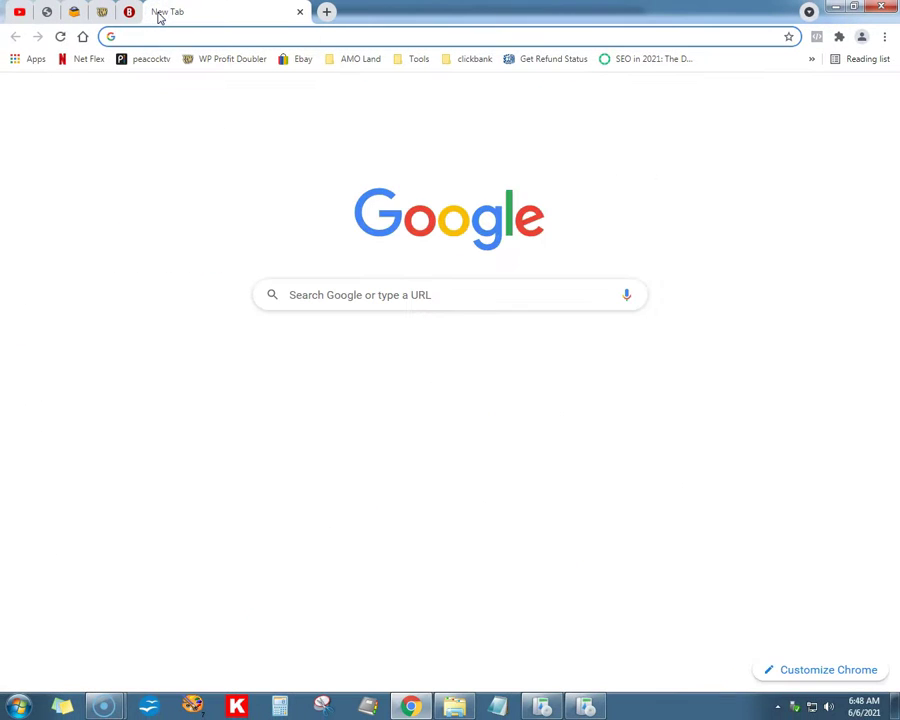
type("s")
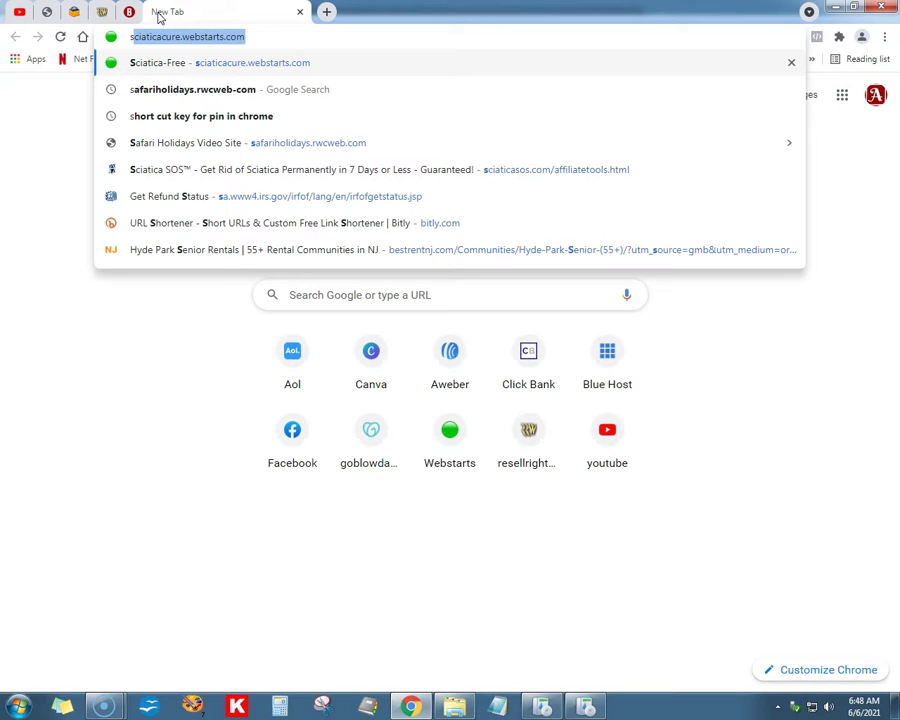
type("afariholidays.rwcweb")
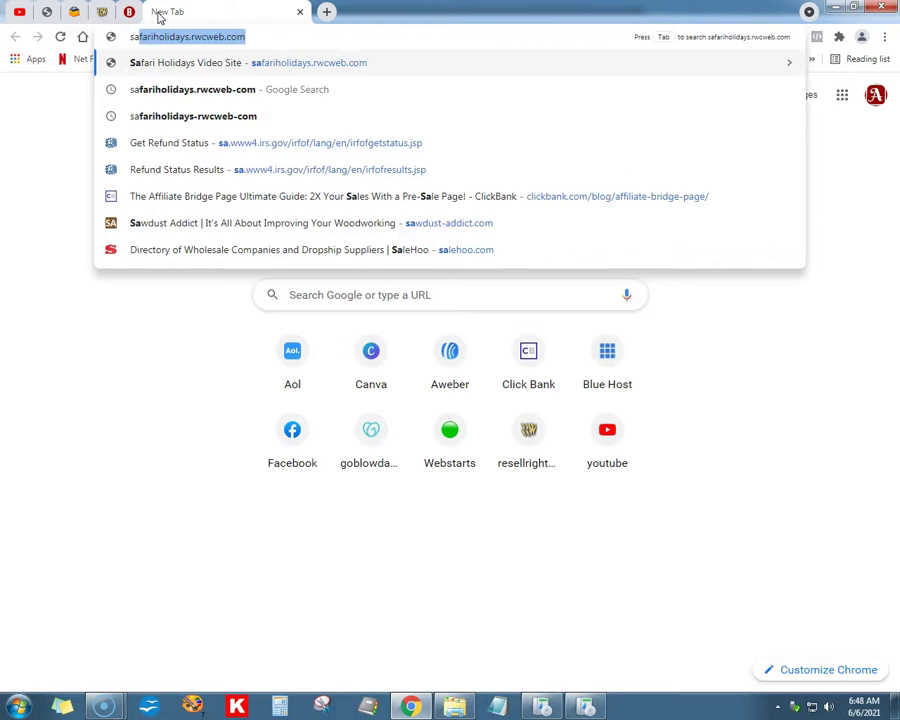
left_click(181, 117)
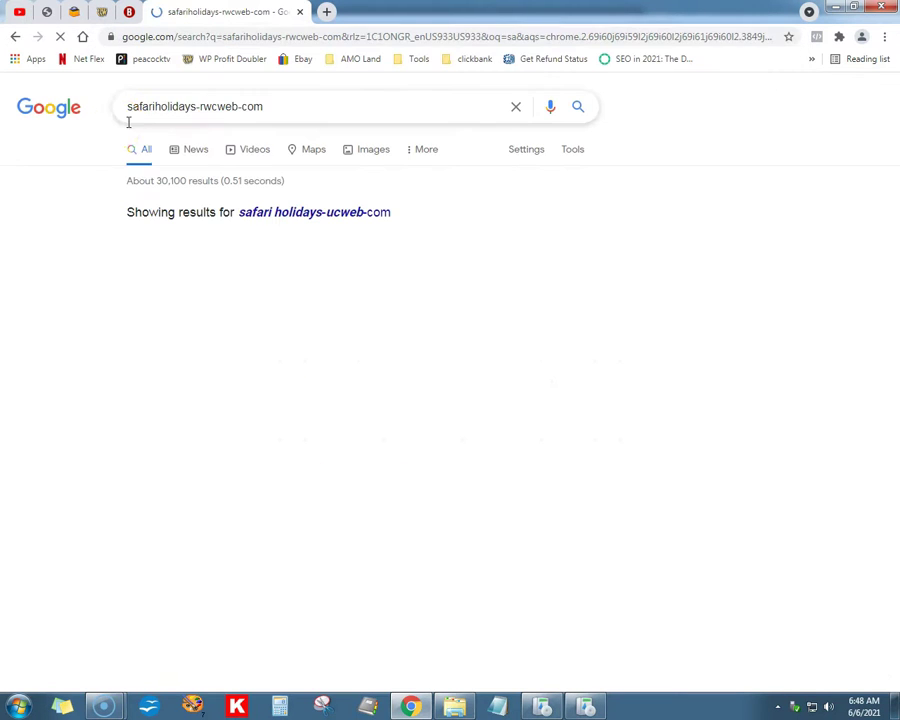
triple_click(195, 108)
key("ctrl+c")
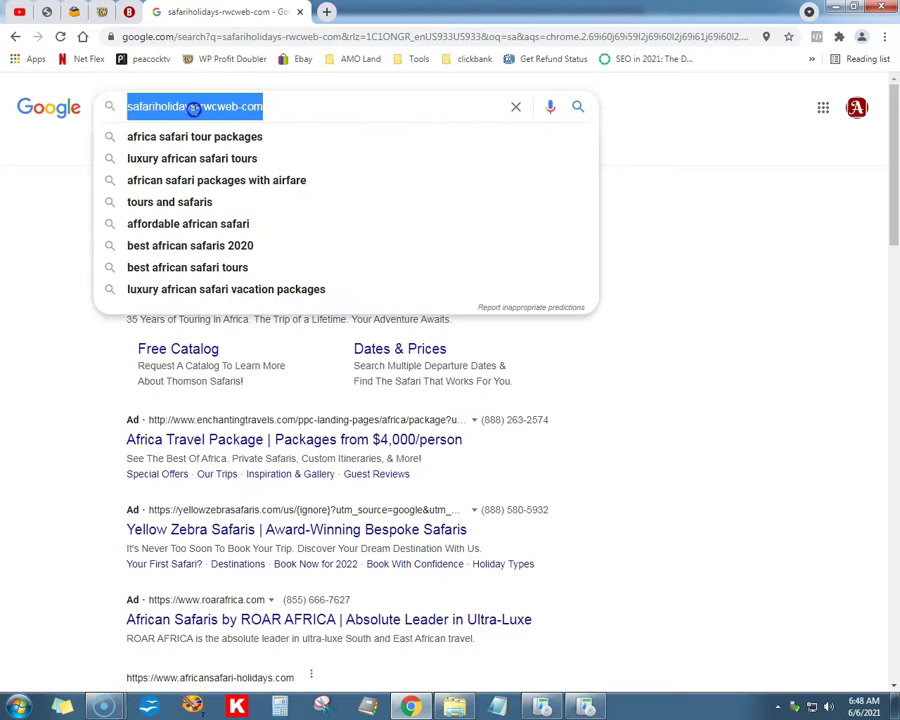
left_click(195, 36)
right_click(197, 37)
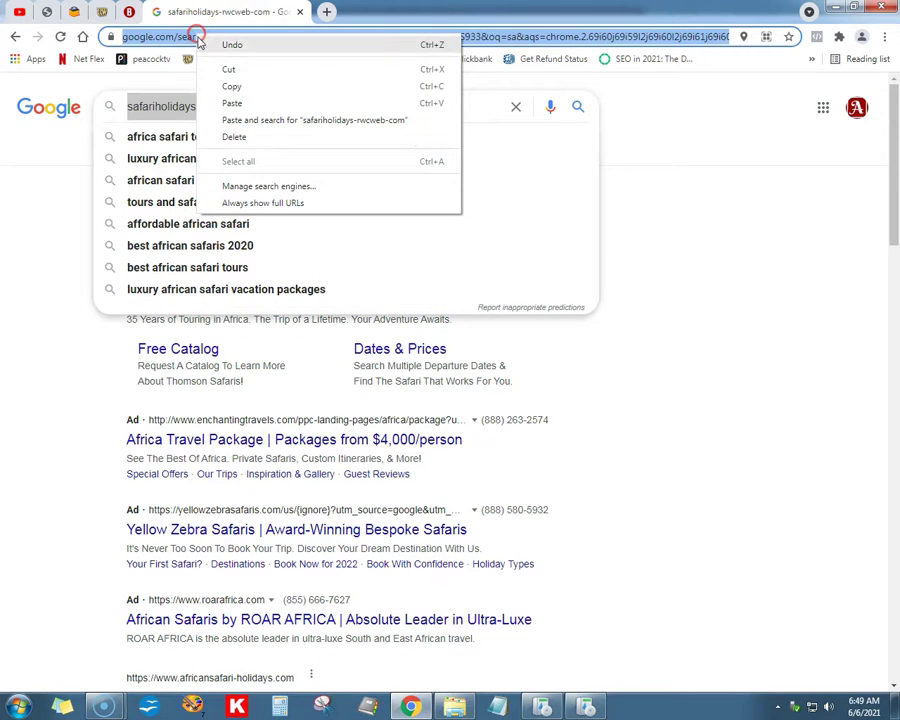
left_click(230, 103)
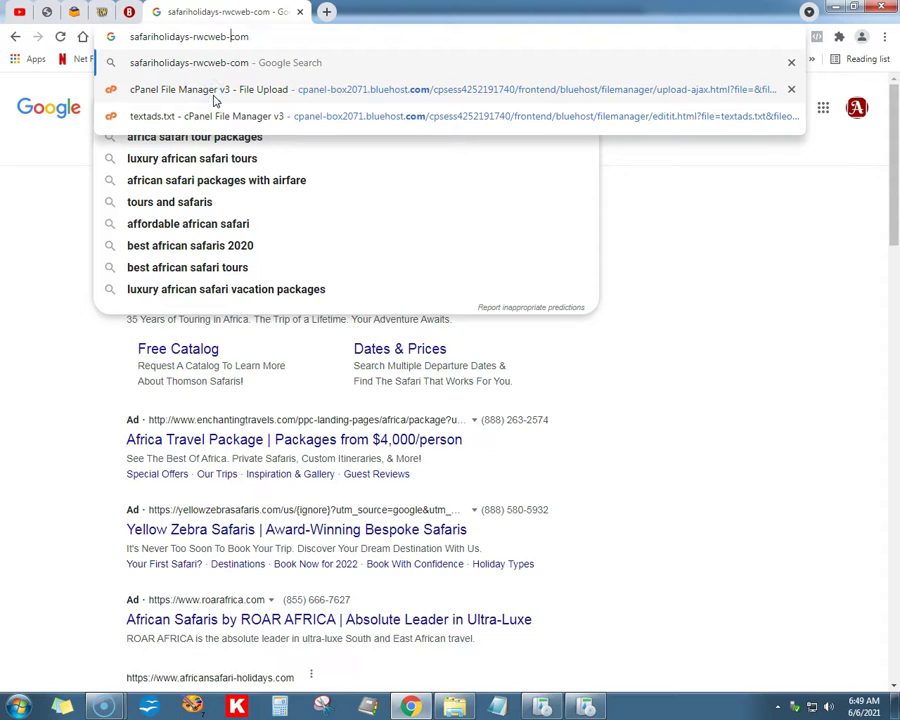
key("Delete")
type(".")
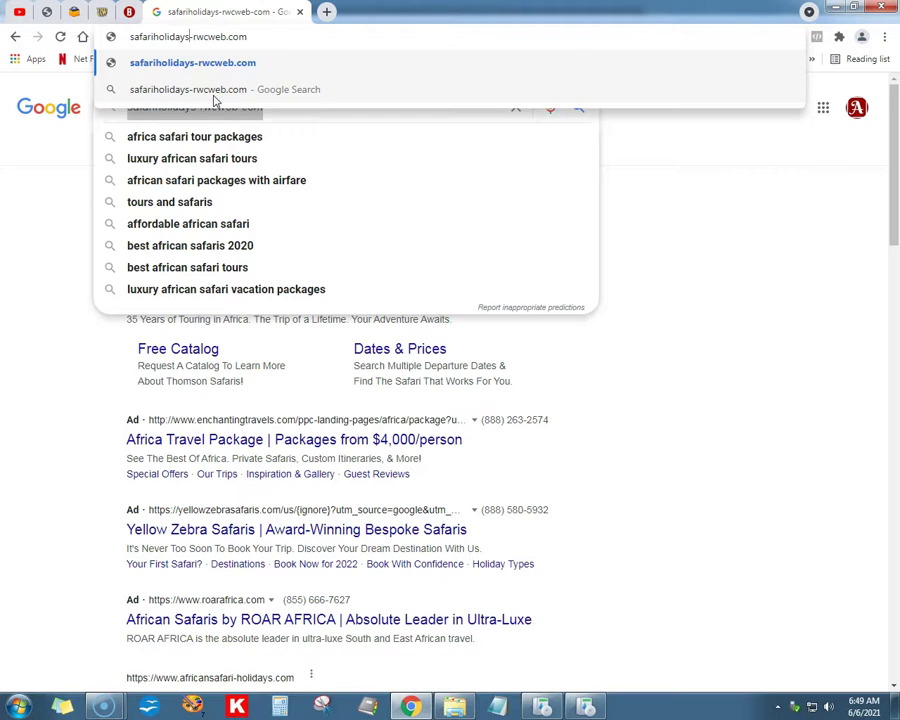
key("Delete")
type(".")
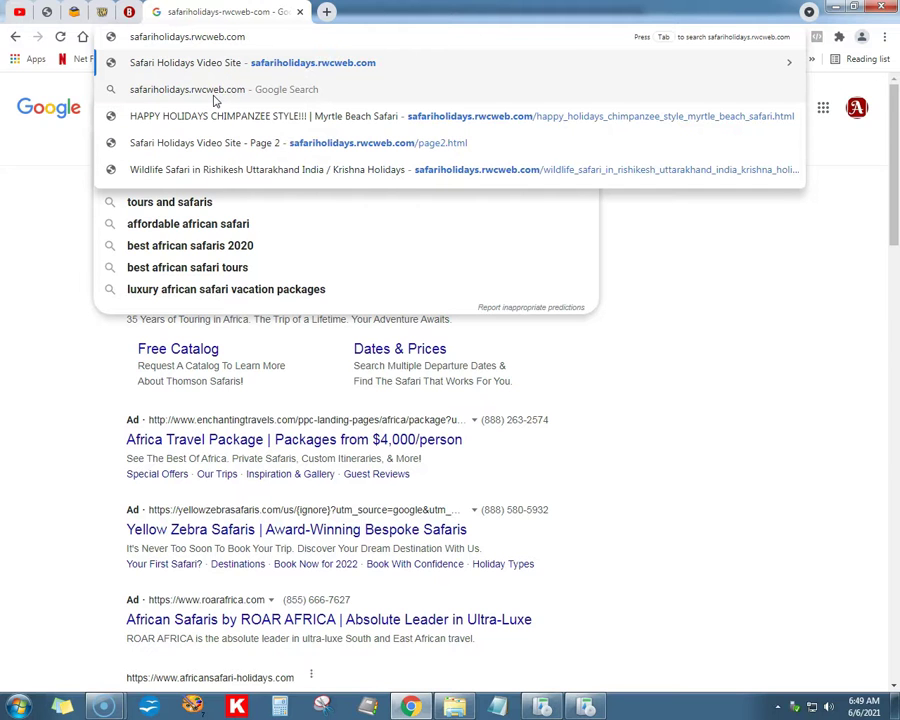
key("Return")
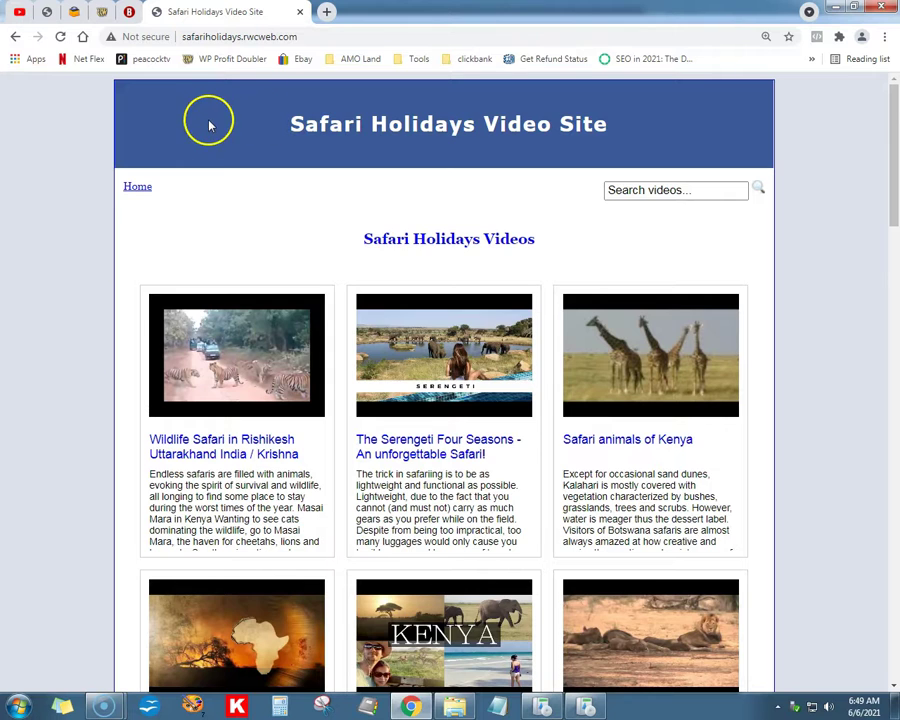
- Browse the Safari Holidays site, open the primary colour choices, then scroll the builder instructions
scroll(200, 128, "down", 3)
scroll(200, 128, "up", 3)
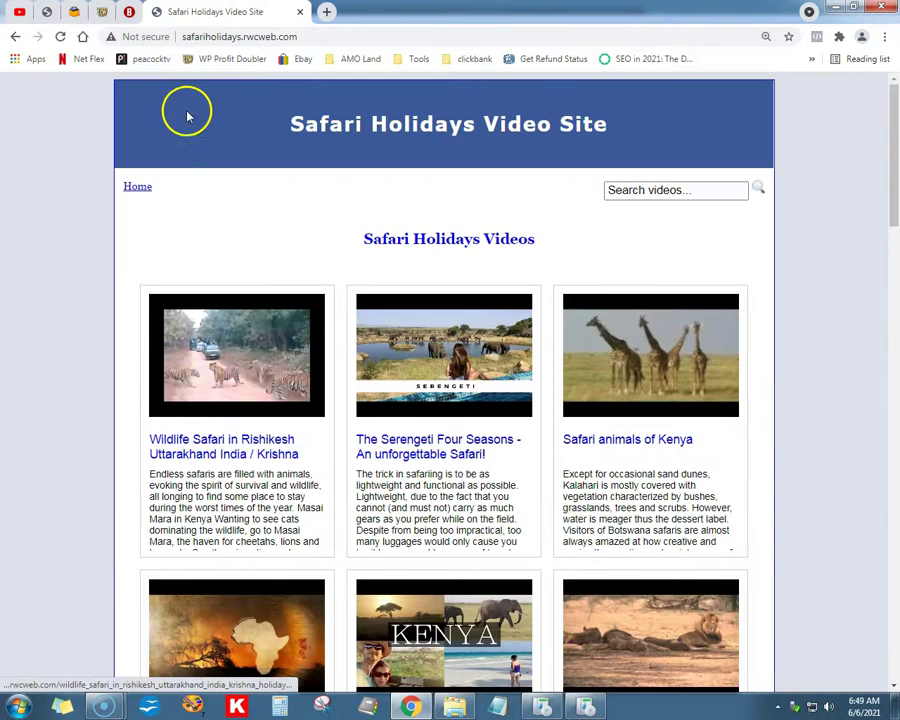
key("alt+Tab")
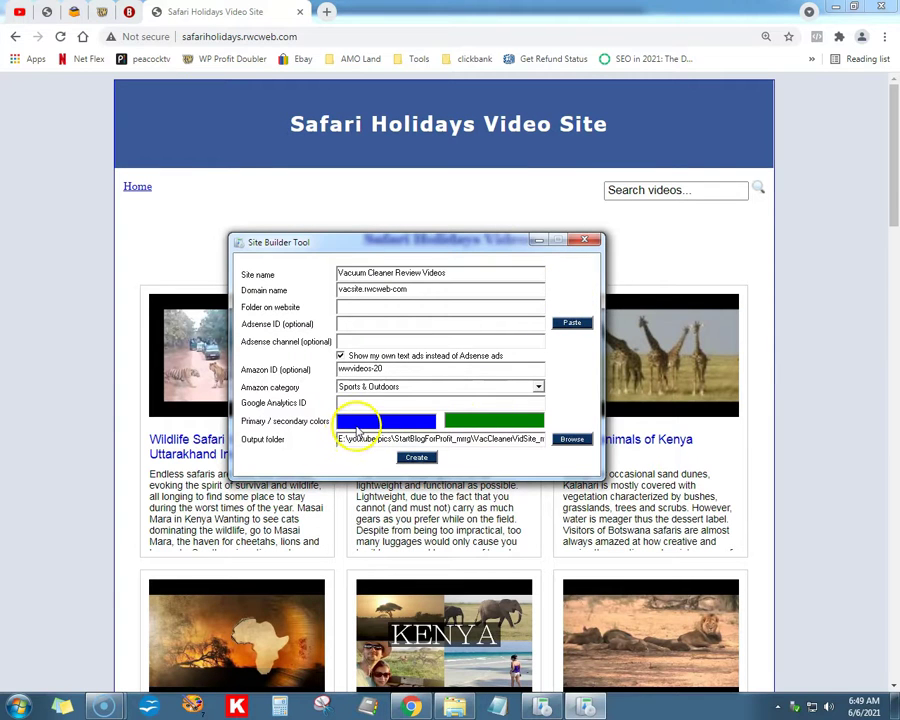
left_click(358, 427)
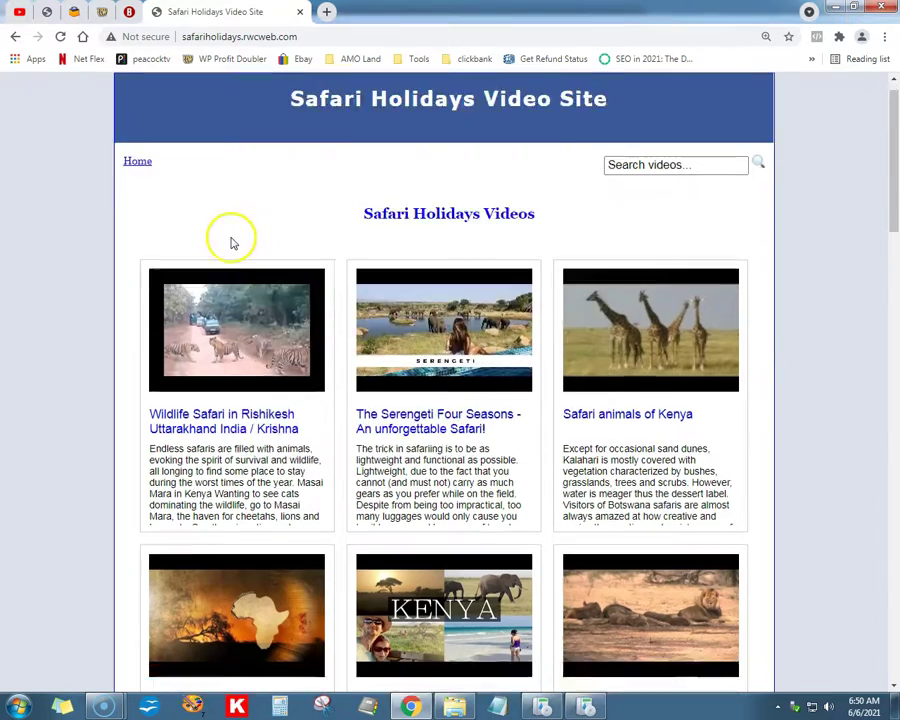
scroll(190, 262, "down", 10)
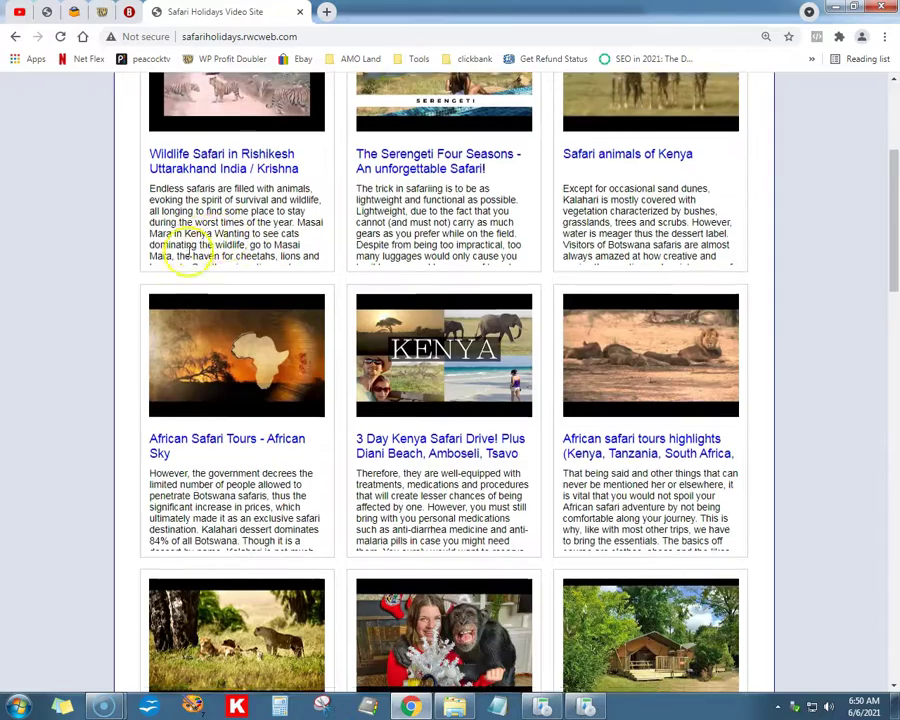
scroll(190, 250, "down", 11)
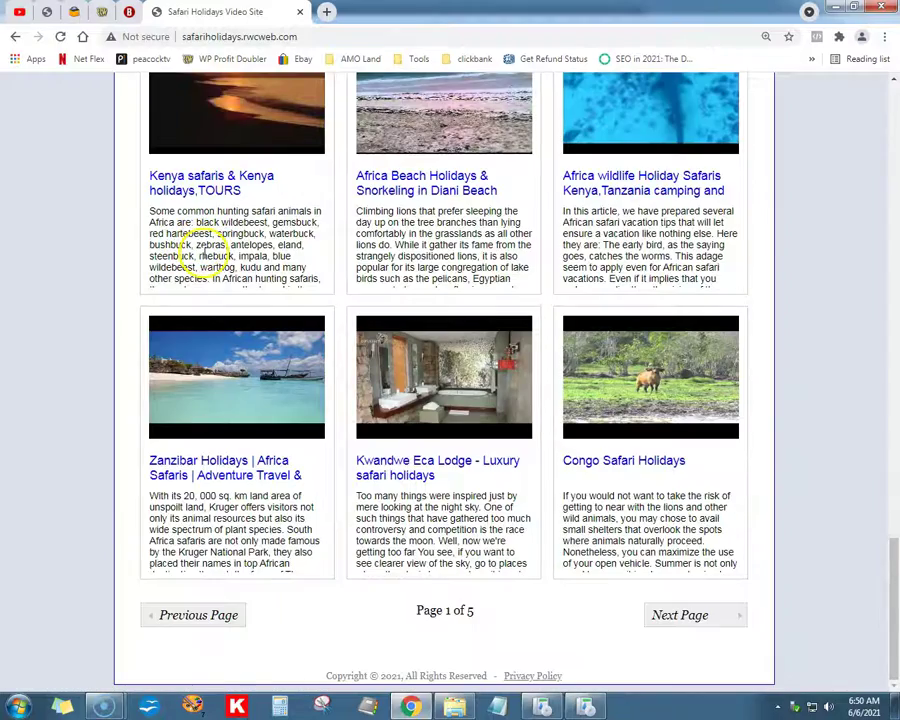
scroll(300, 464, "up", 7)
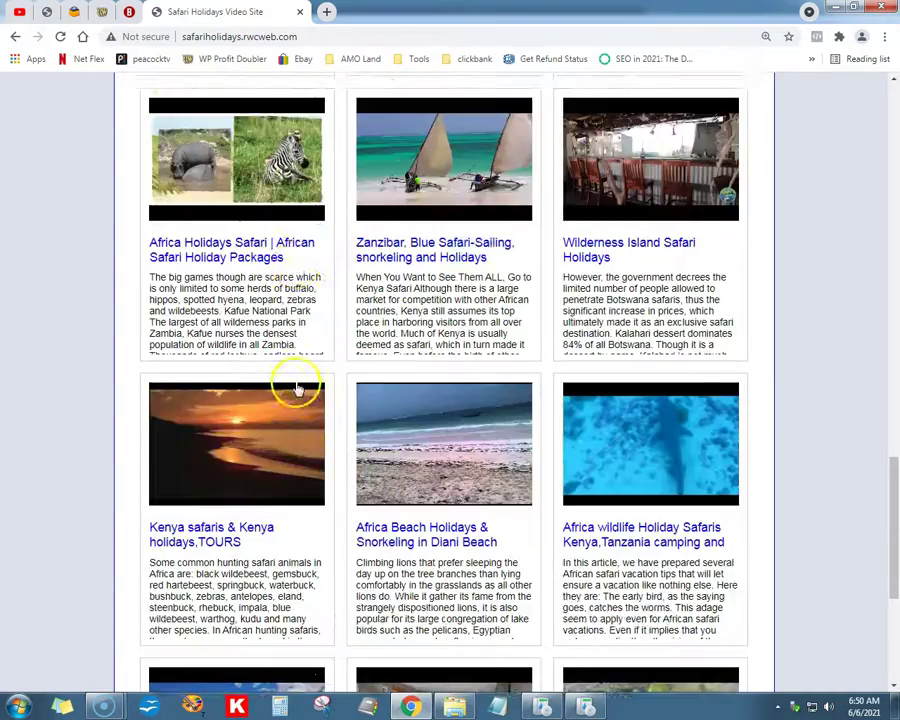
key("alt+Tab")
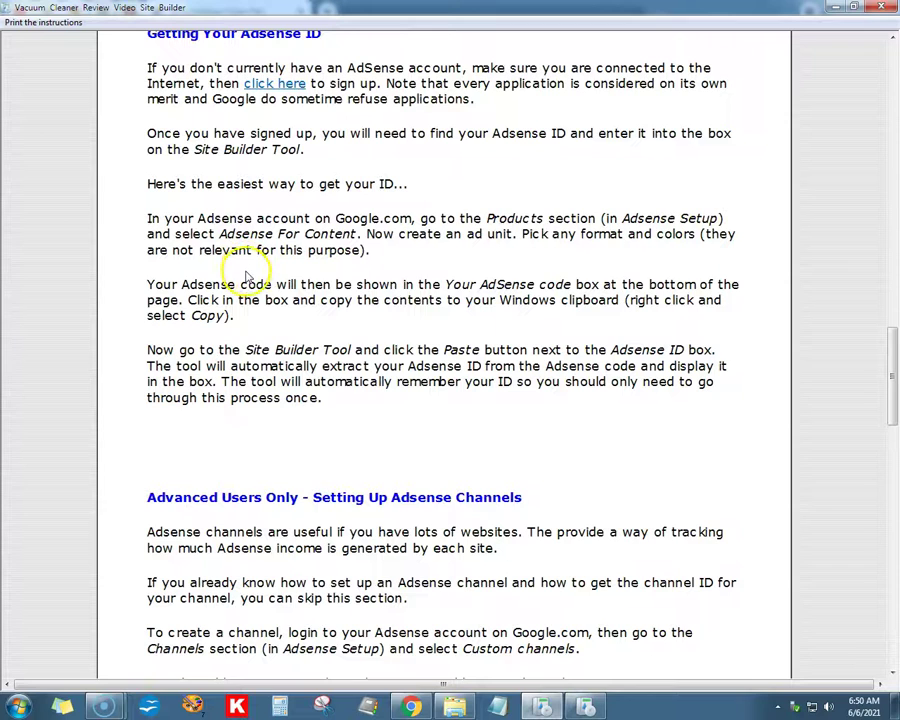
- Generate the vacuum review site with Create, producing 120 video pages
left_click(606, 703)
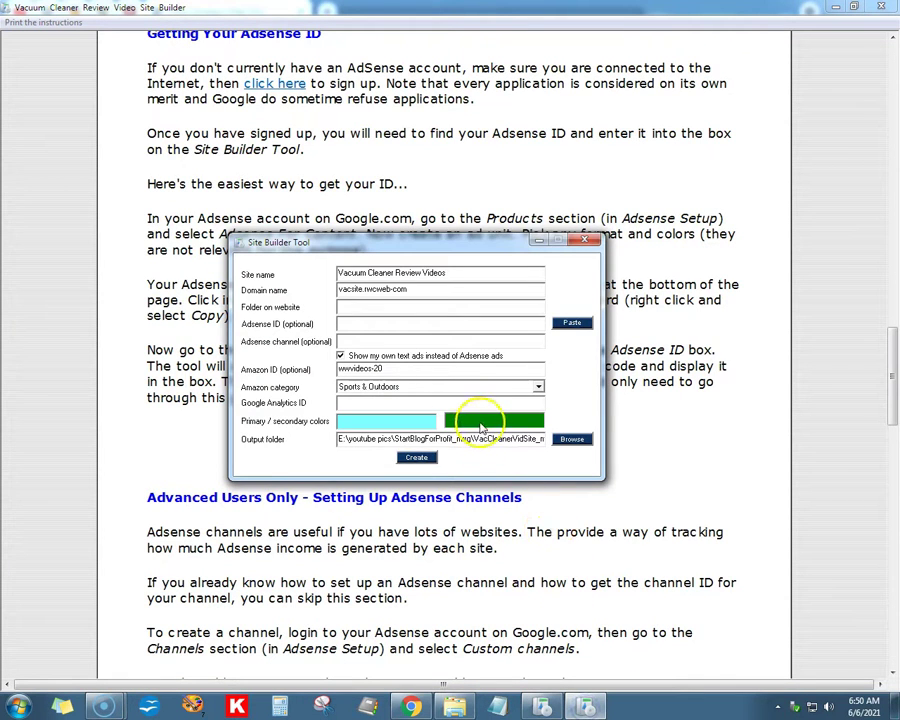
left_click(416, 458)
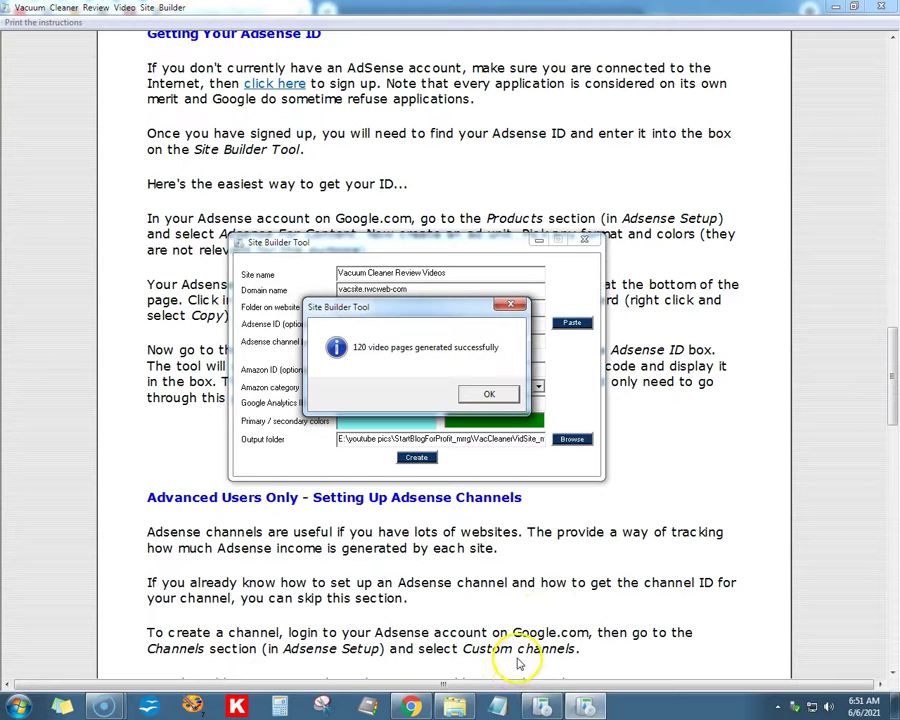
- Reload the vacsite folder to list its 137 generated files and open one page in Chrome
mouse_move(410, 706)
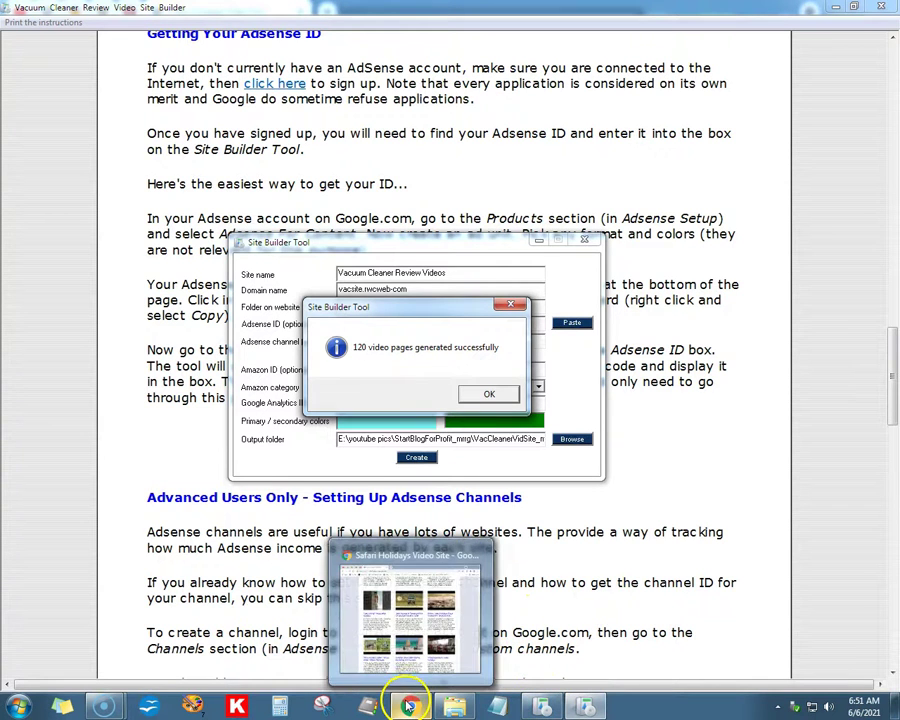
left_click(450, 706)
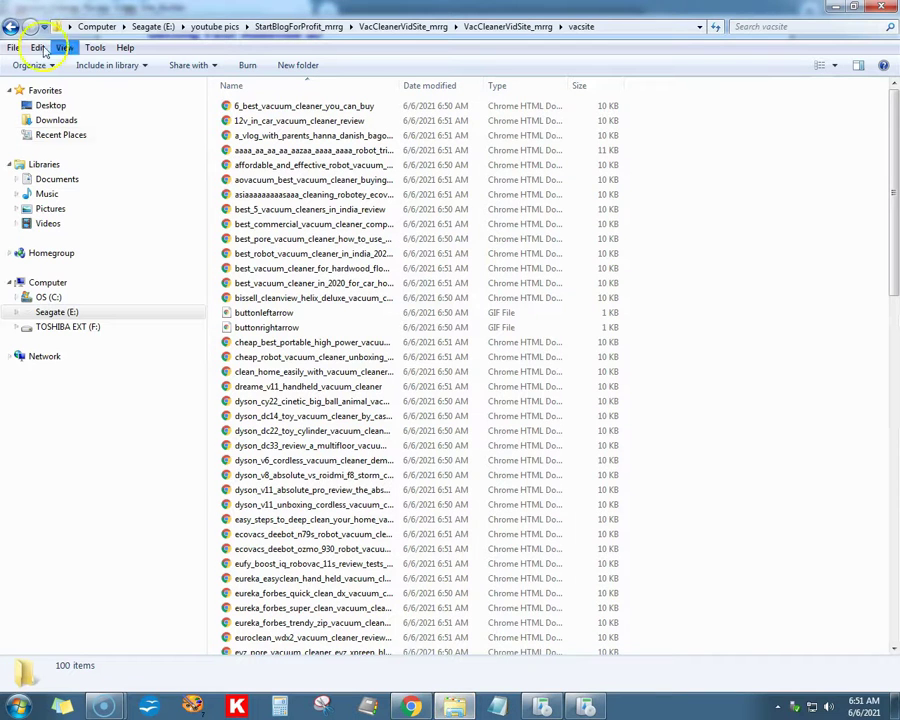
left_click(10, 26)
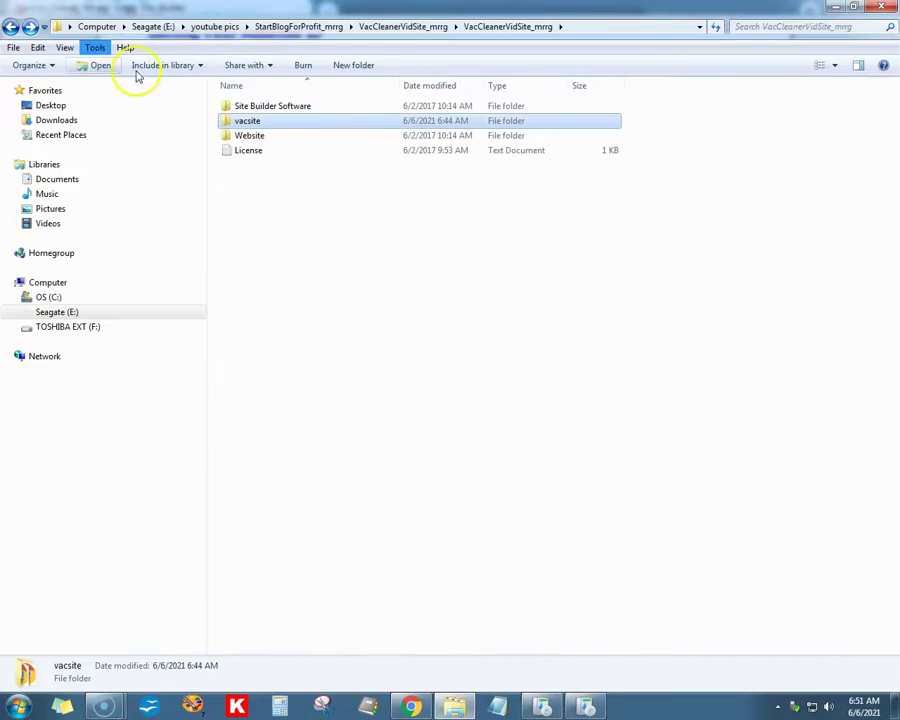
double_click(264, 121)
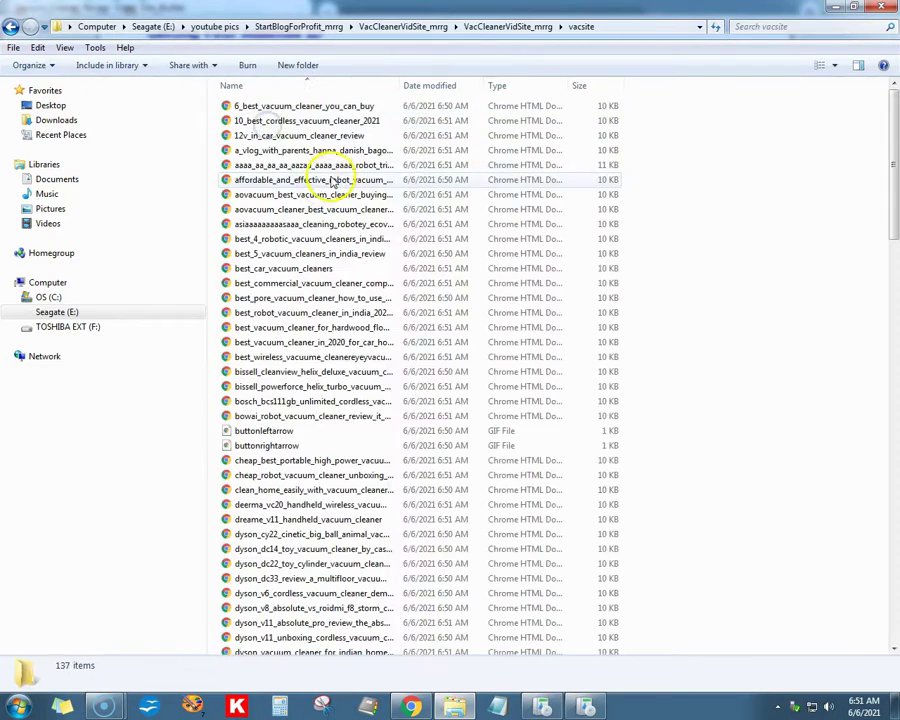
scroll(386, 266, "down", 8)
scroll(408, 295, "down", 9)
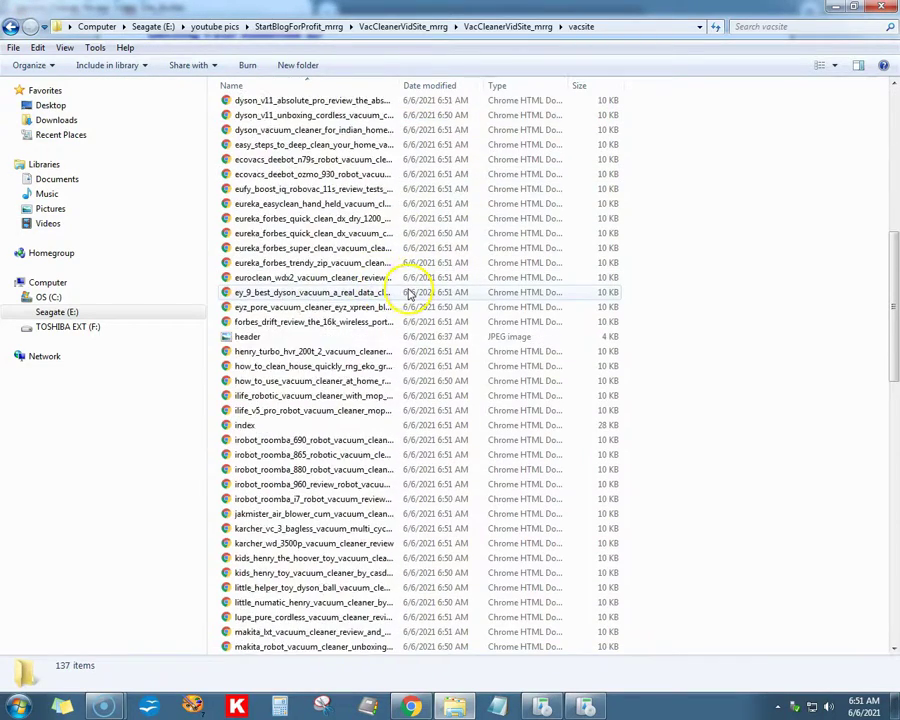
scroll(410, 290, "up", 12)
scroll(411, 285, "up", 5)
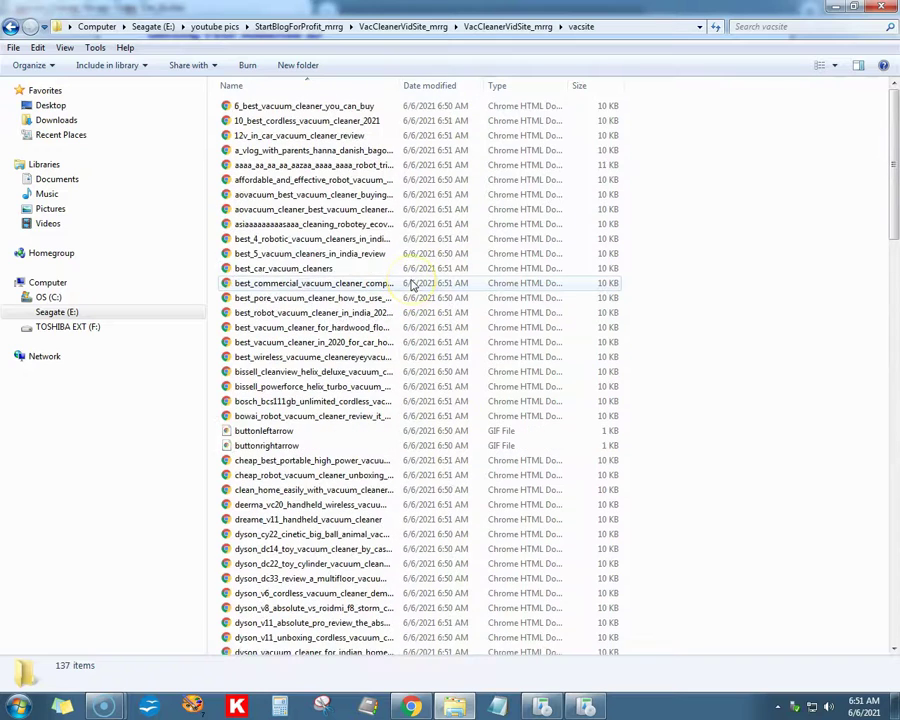
double_click(286, 150)
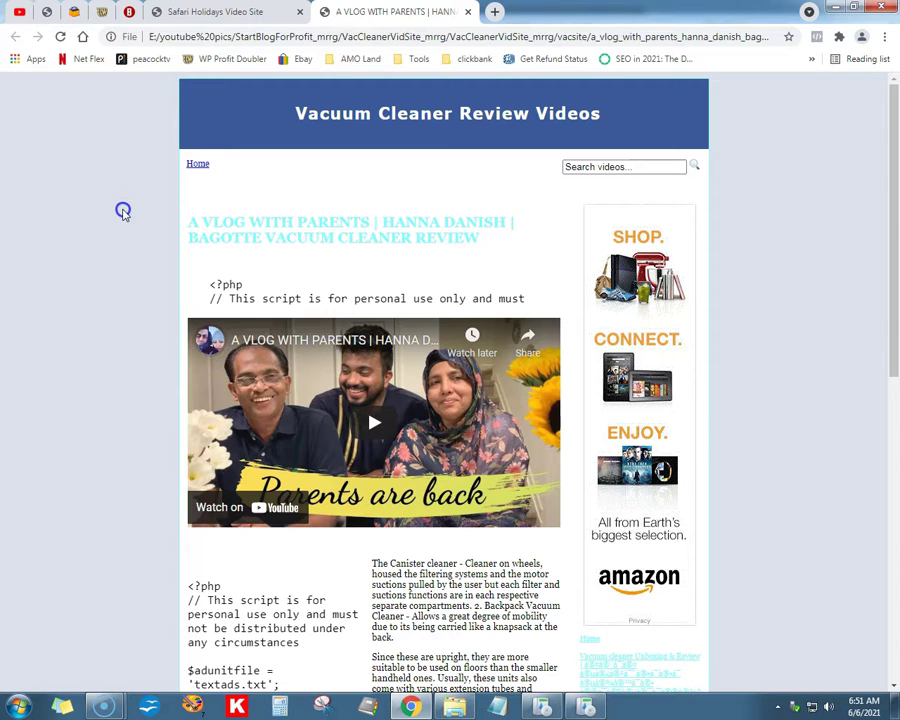
- Scroll through the generated vacuum review page to check its video and ads, then close it
scroll(123, 210, "down", 1)
scroll(124, 210, "up", 1)
scroll(125, 210, "down", 5)
left_click(244, 288)
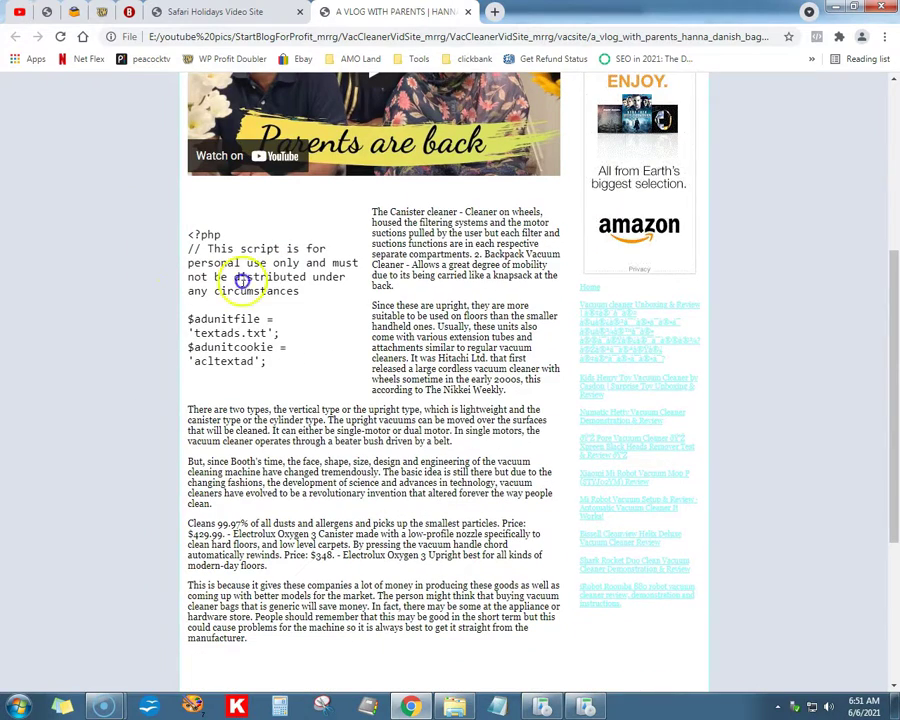
scroll(292, 346, "up", 5)
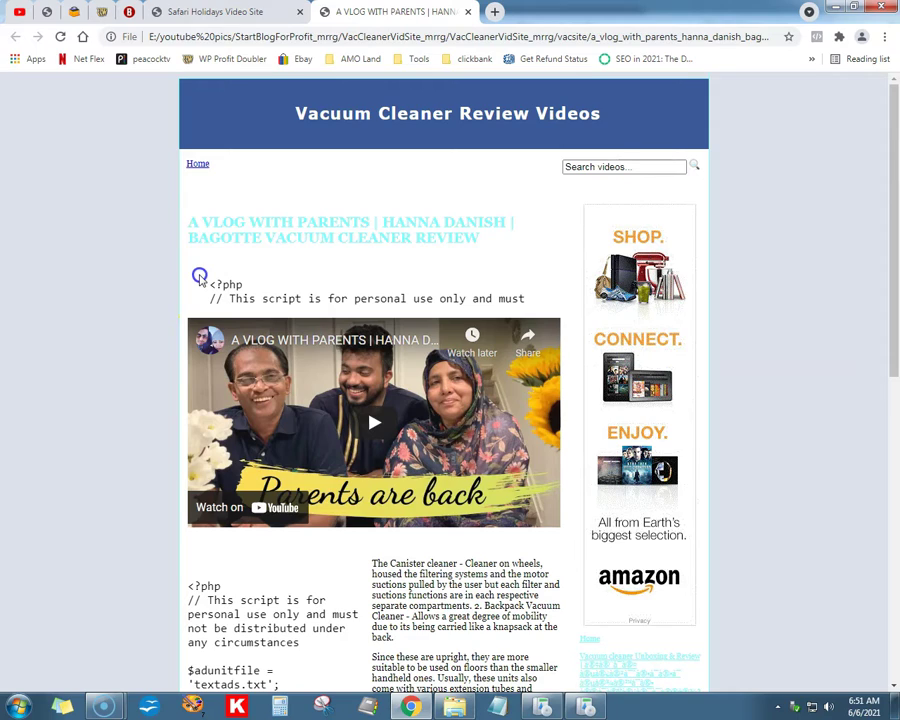
scroll(221, 235, "down", 10)
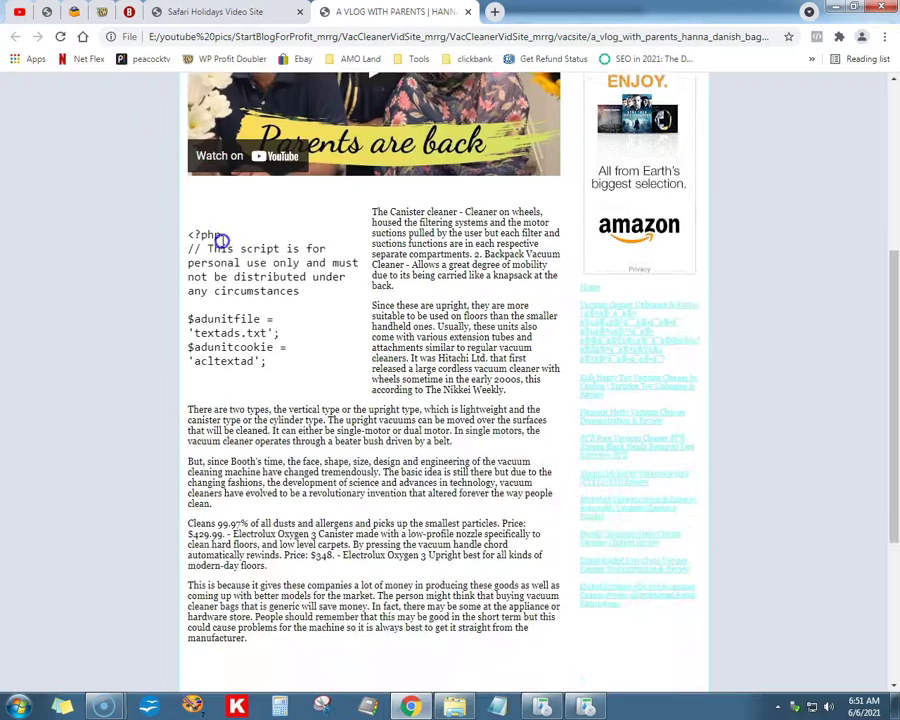
scroll(221, 238, "up", 5)
scroll(220, 235, "up", 5)
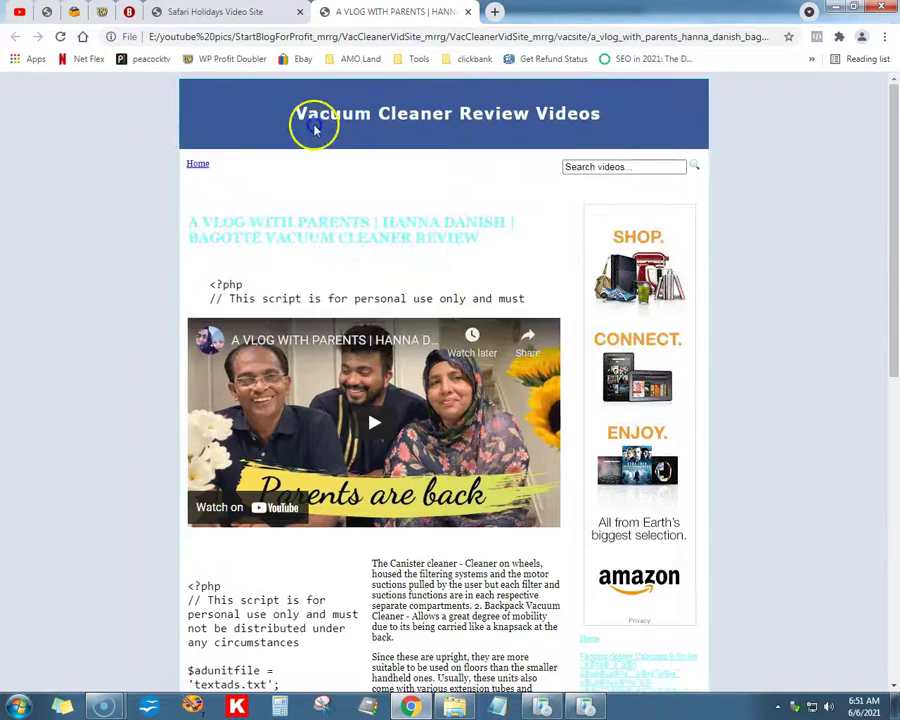
left_click(467, 12)
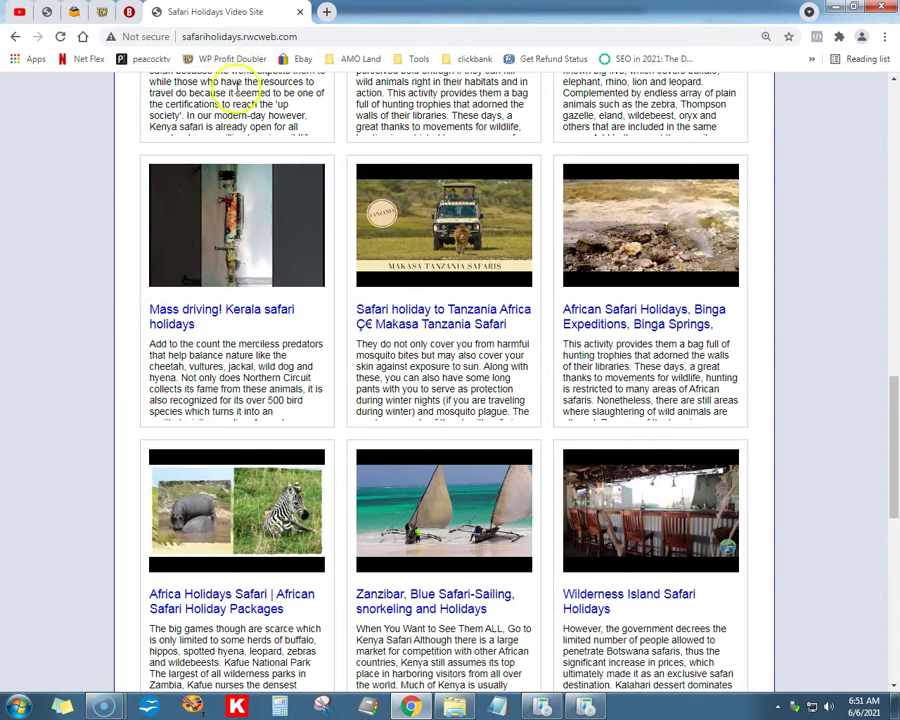
- Dismiss the 120-pages success message and reopen the Site Builder settings window
left_click(411, 707)
left_click(582, 707)
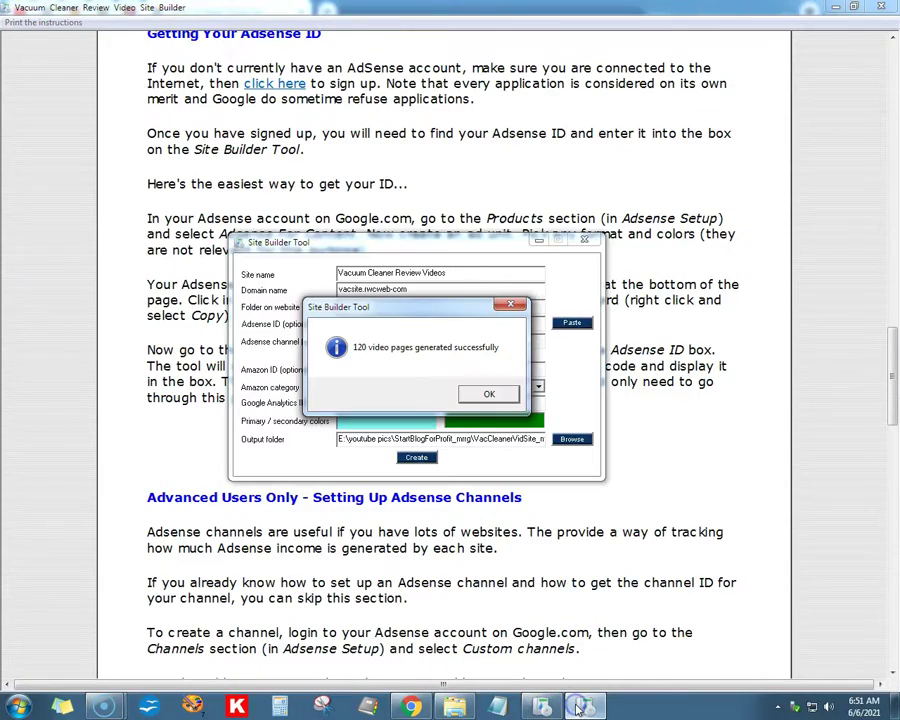
left_click(491, 395)
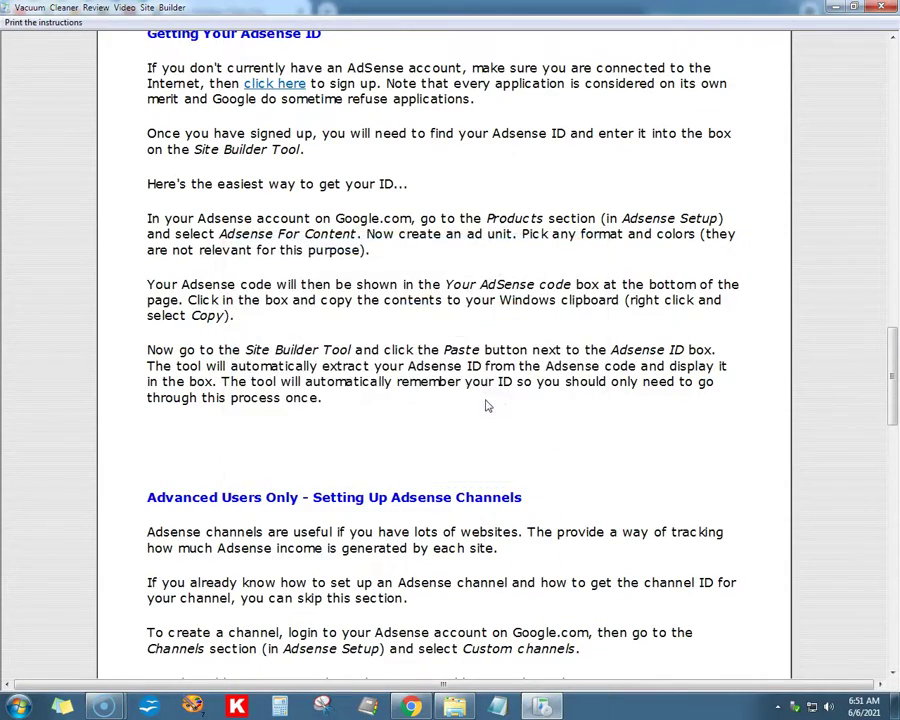
scroll(487, 400, "up", 20)
scroll(486, 390, "down", 3)
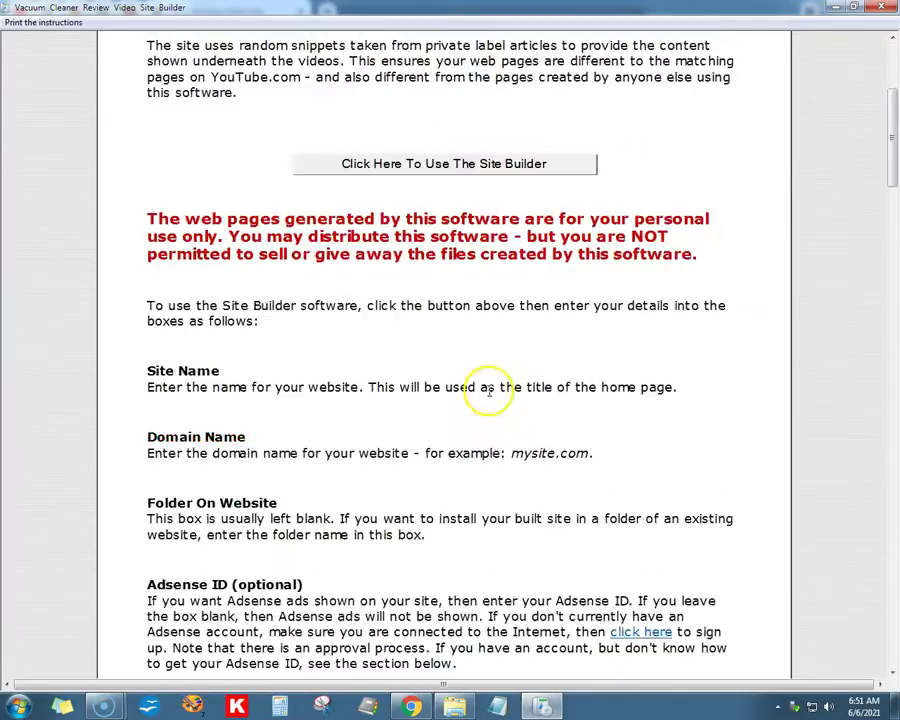
scroll(477, 320, "up", 3)
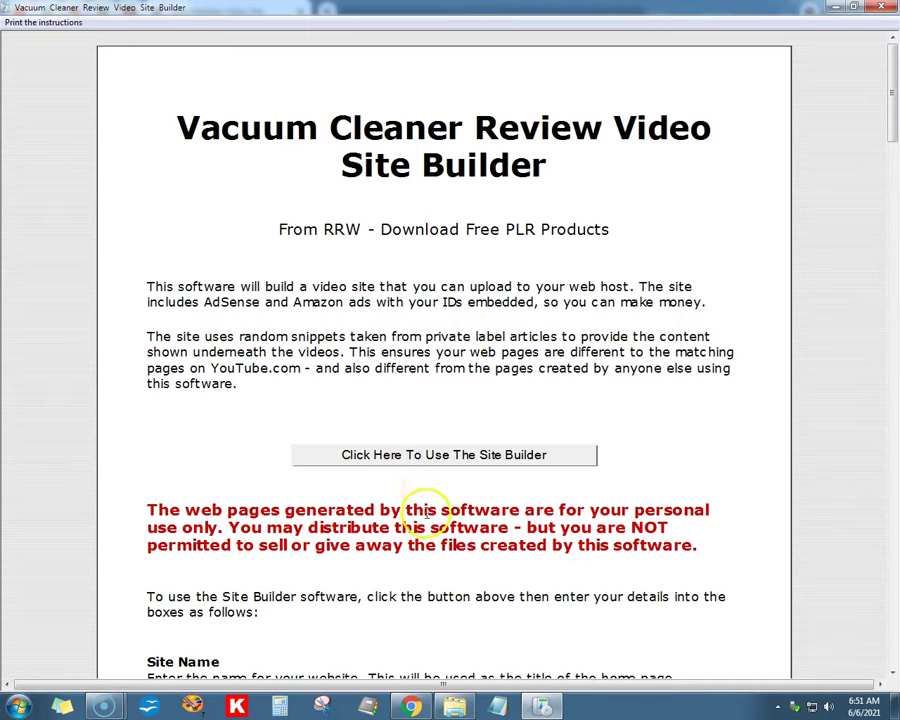
left_click(438, 455)
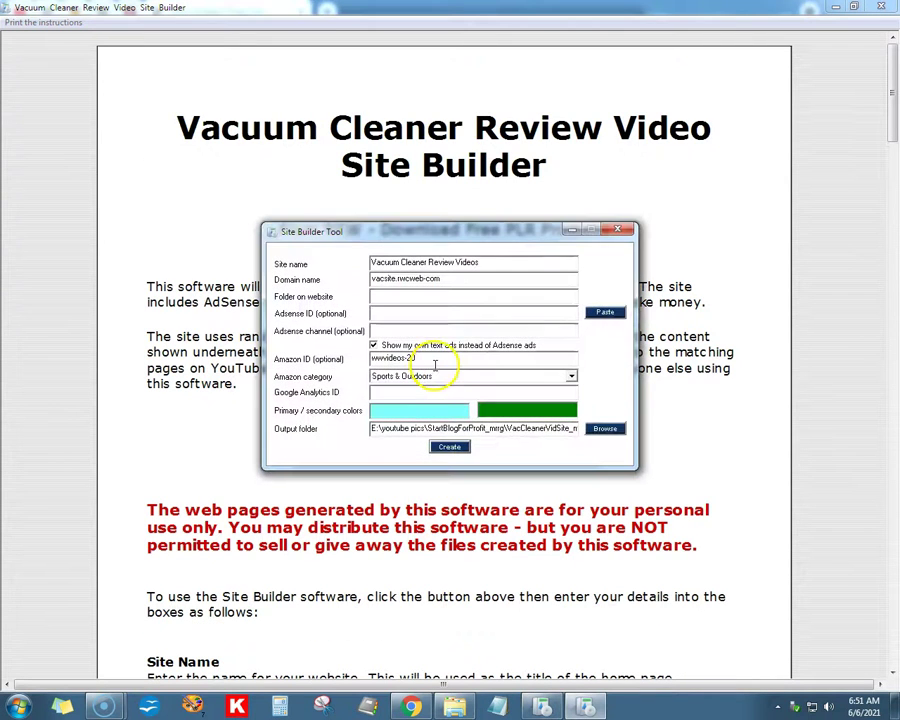
- Change the primary colour from cyan to pure blue after comparing teal and dark blue shades
left_click(450, 409)
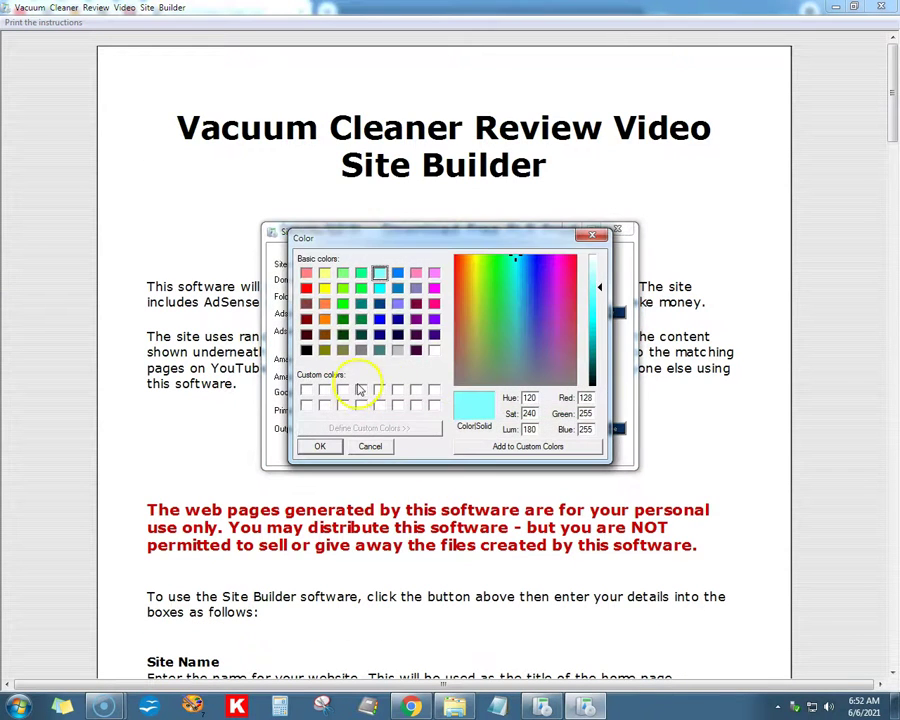
left_click(380, 319)
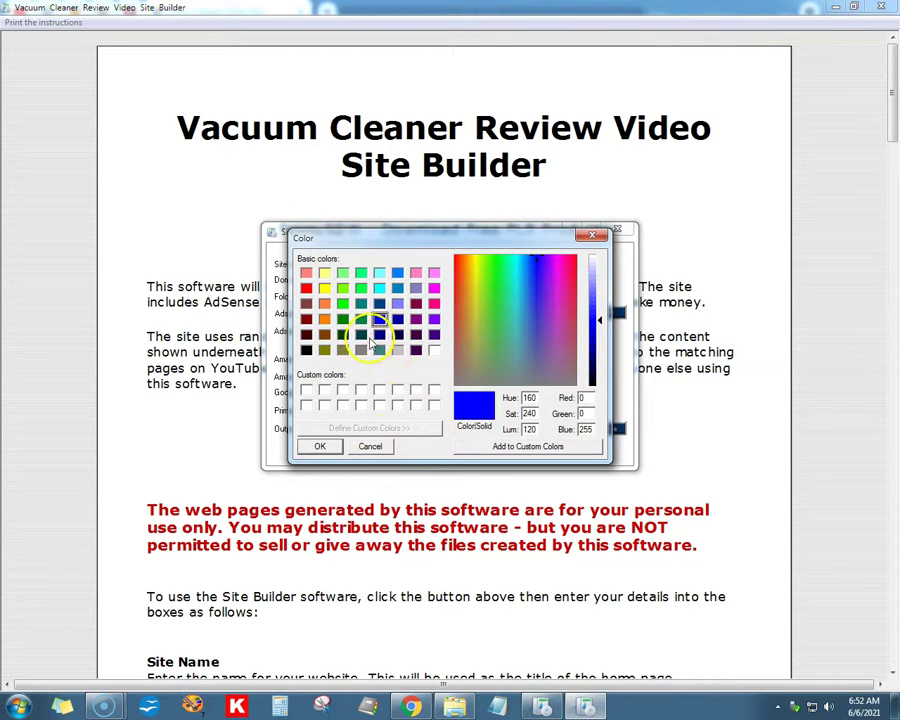
left_click(380, 350)
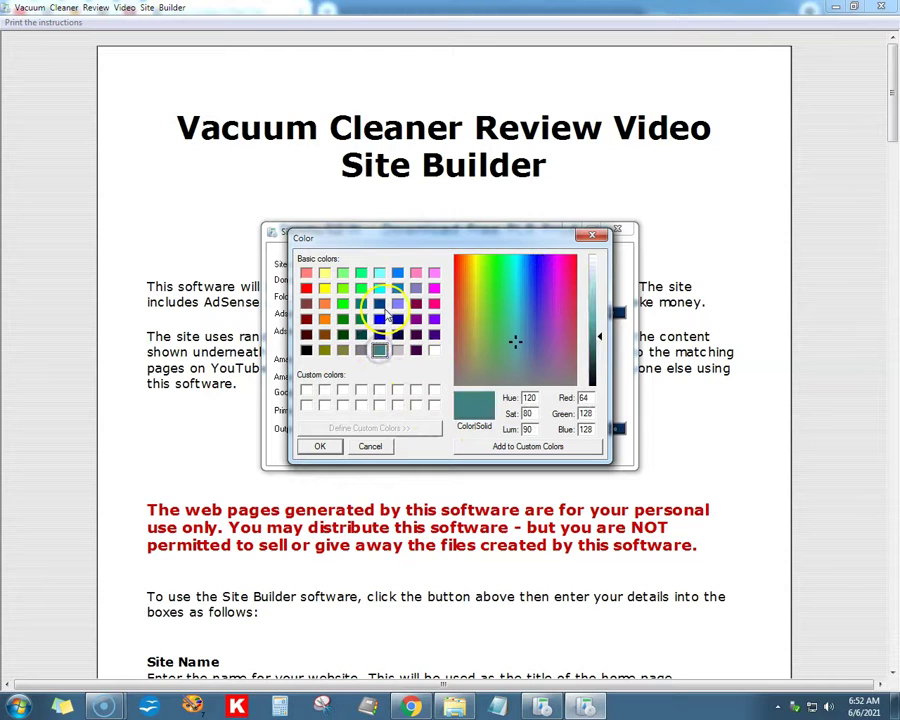
left_click(380, 304)
left_click(380, 319)
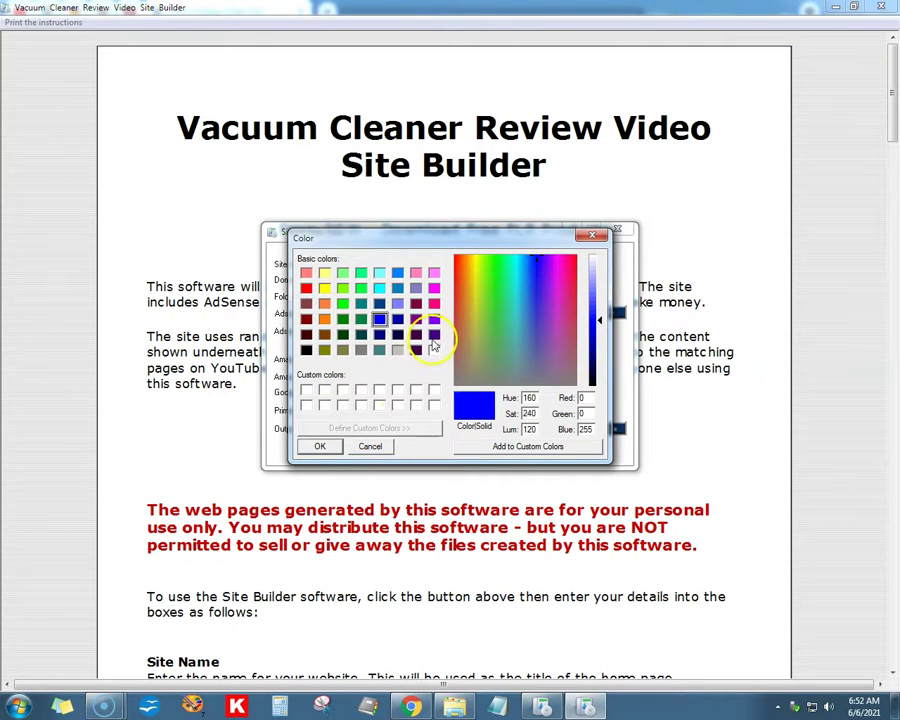
left_click(320, 446)
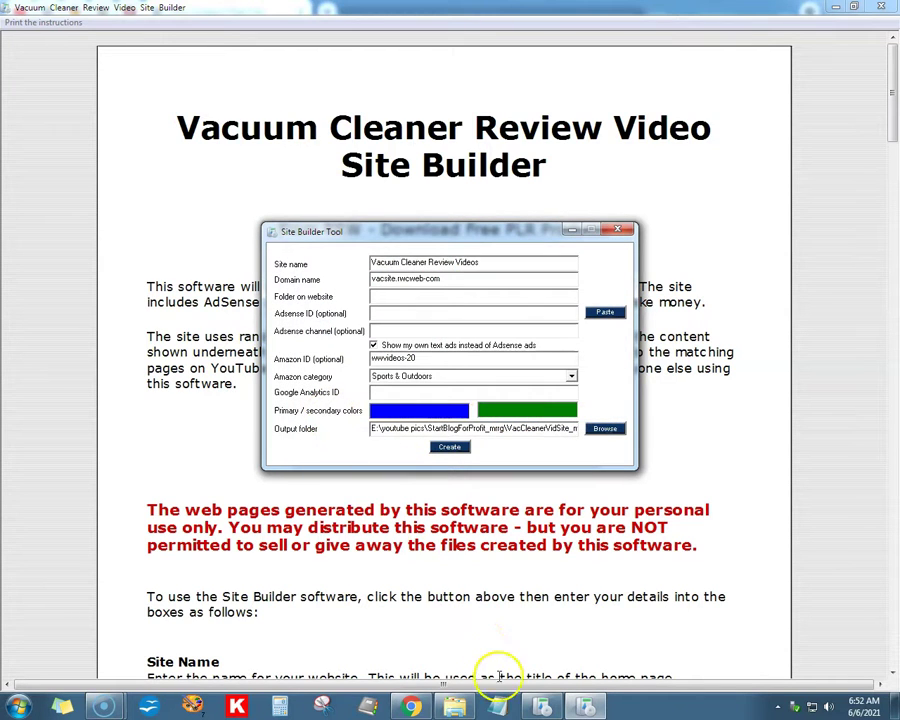
left_click(454, 705)
- Open the BowAI robot vacuum review page and play its embedded video full screen
double_click(361, 418)
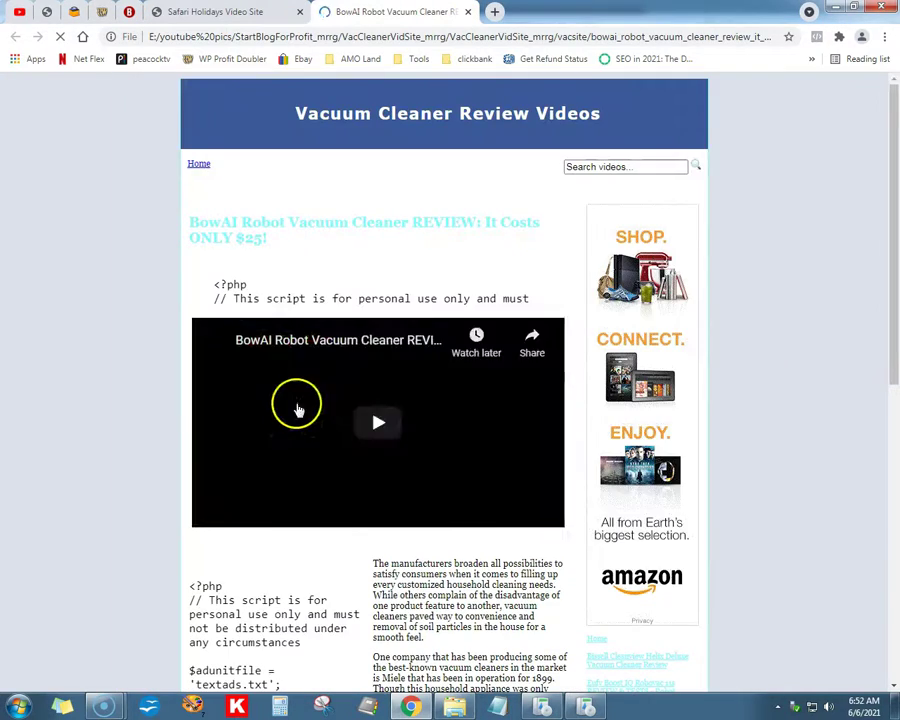
scroll(165, 396, "down", 3)
scroll(165, 395, "up", 3)
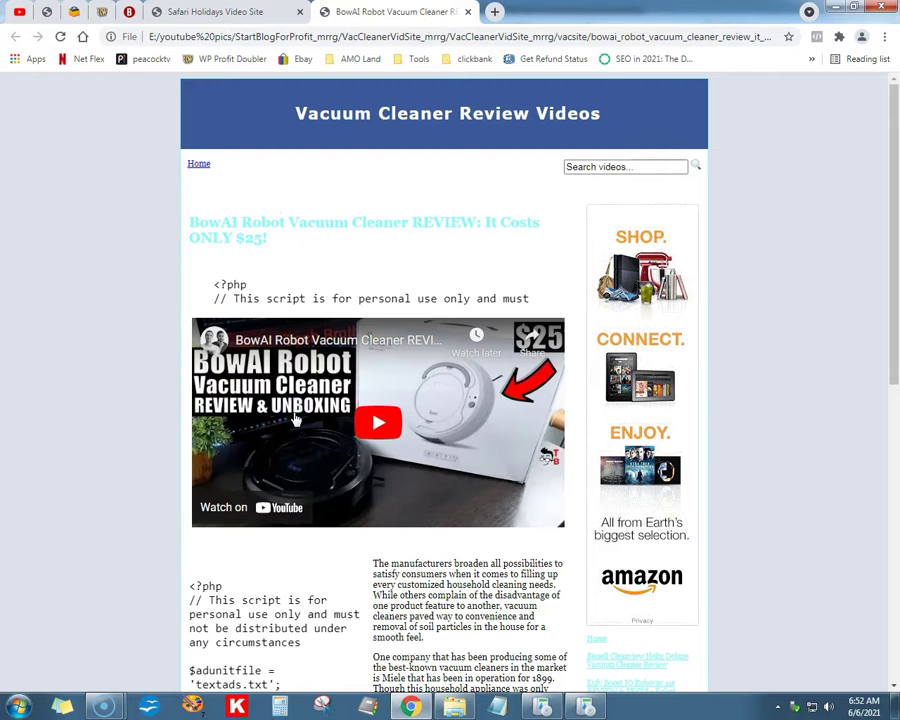
left_click(377, 420)
double_click(370, 416)
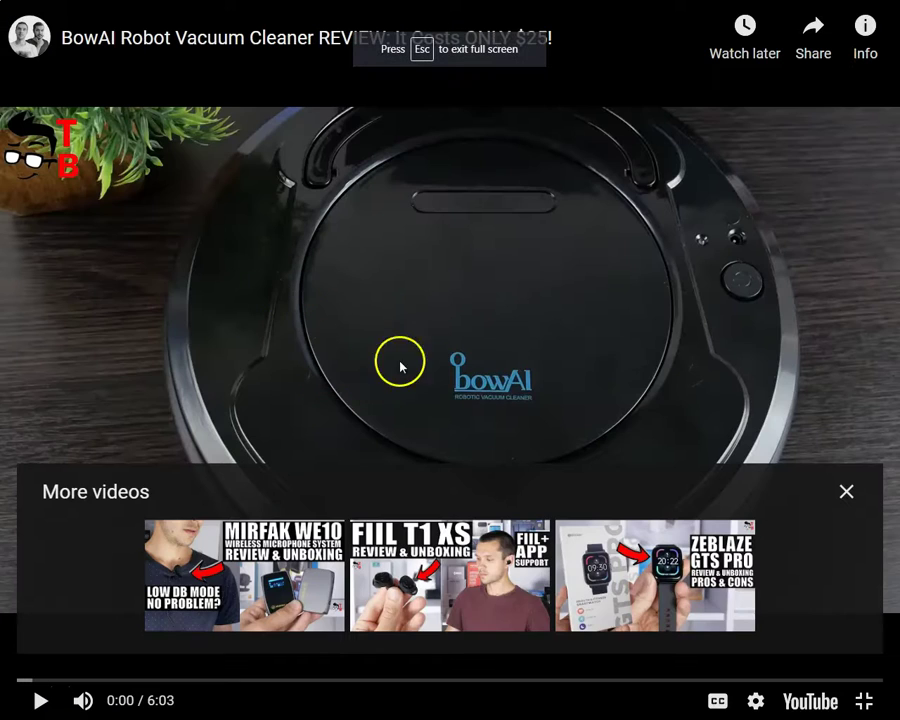
double_click(491, 414)
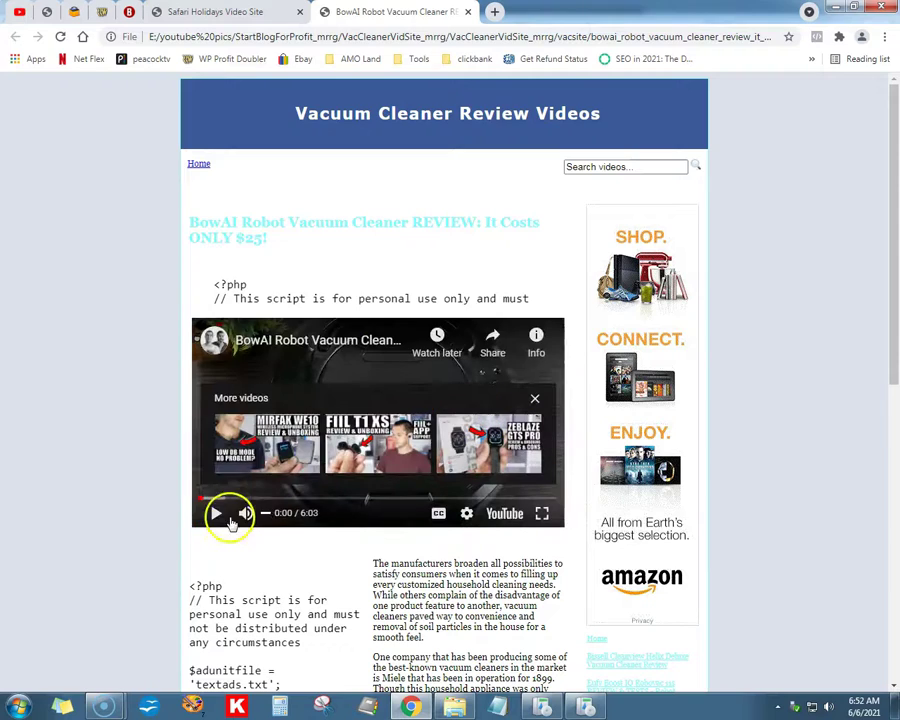
- Check the site's Home link, return to the BowAI page, then close it for the vacsite folder
scroll(258, 488, "down", 2)
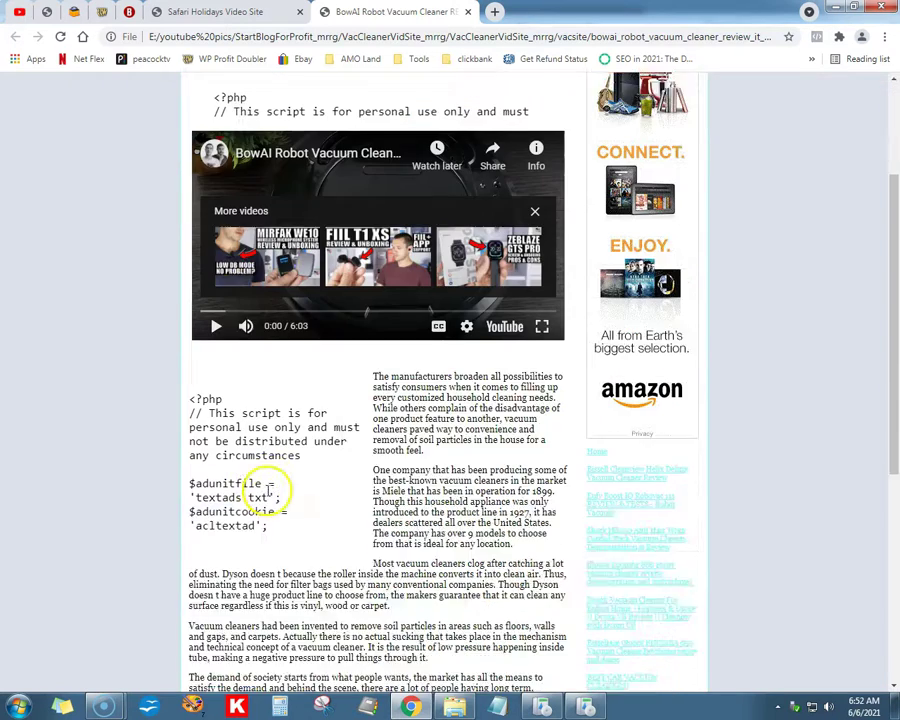
scroll(260, 470, "up", 2)
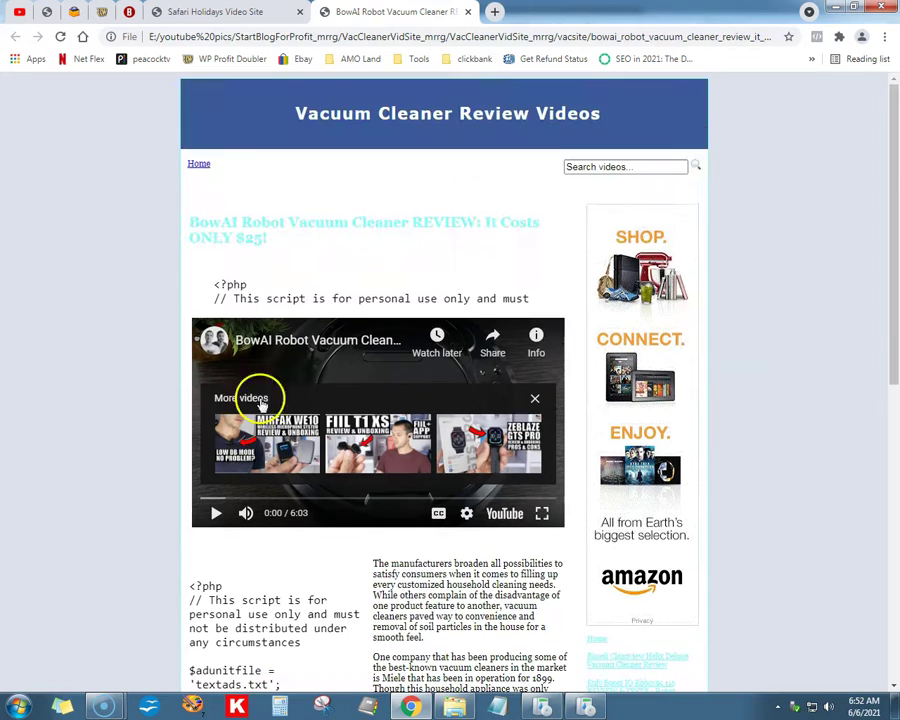
left_click(198, 163)
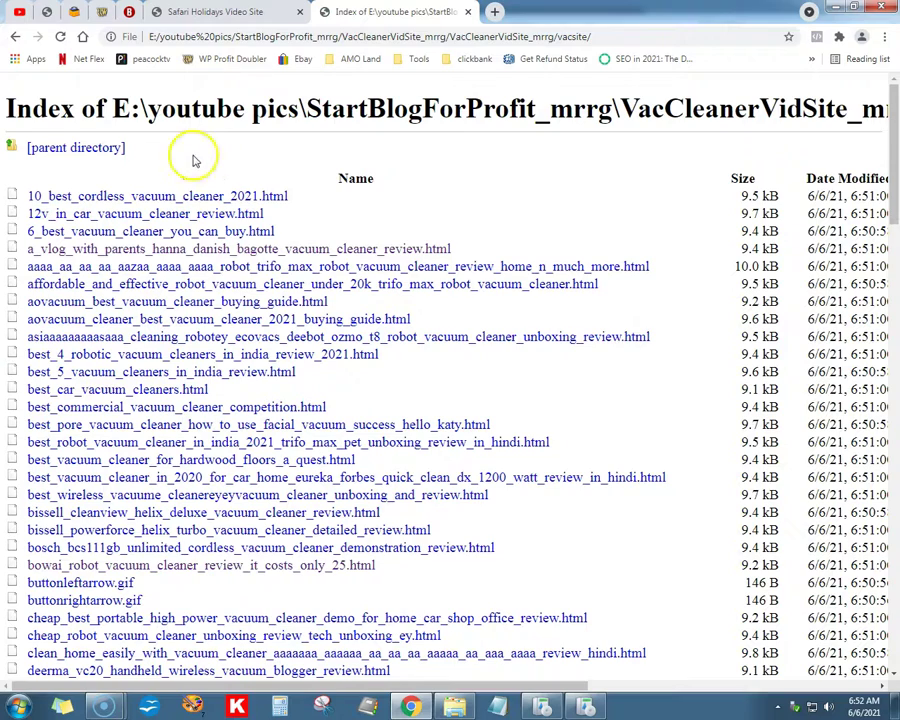
left_click(15, 36)
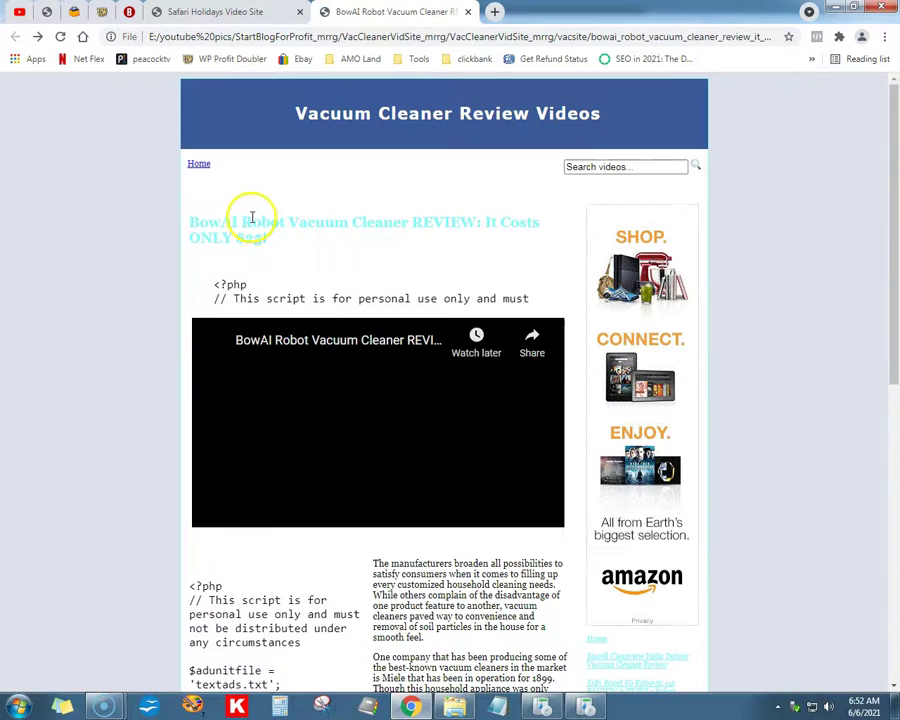
scroll(168, 271, "down", 5)
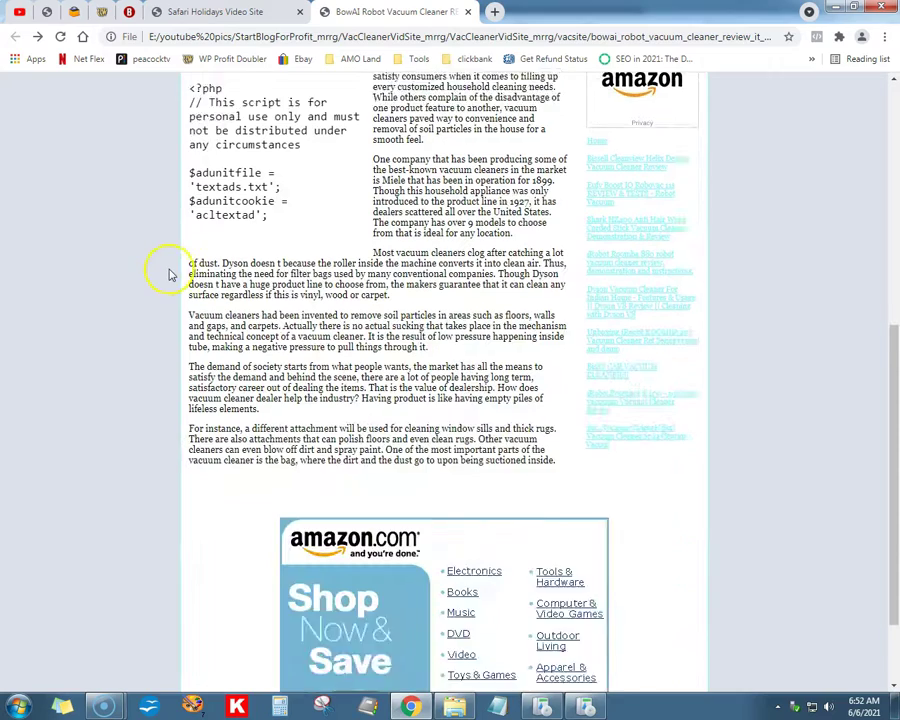
scroll(168, 271, "down", 2)
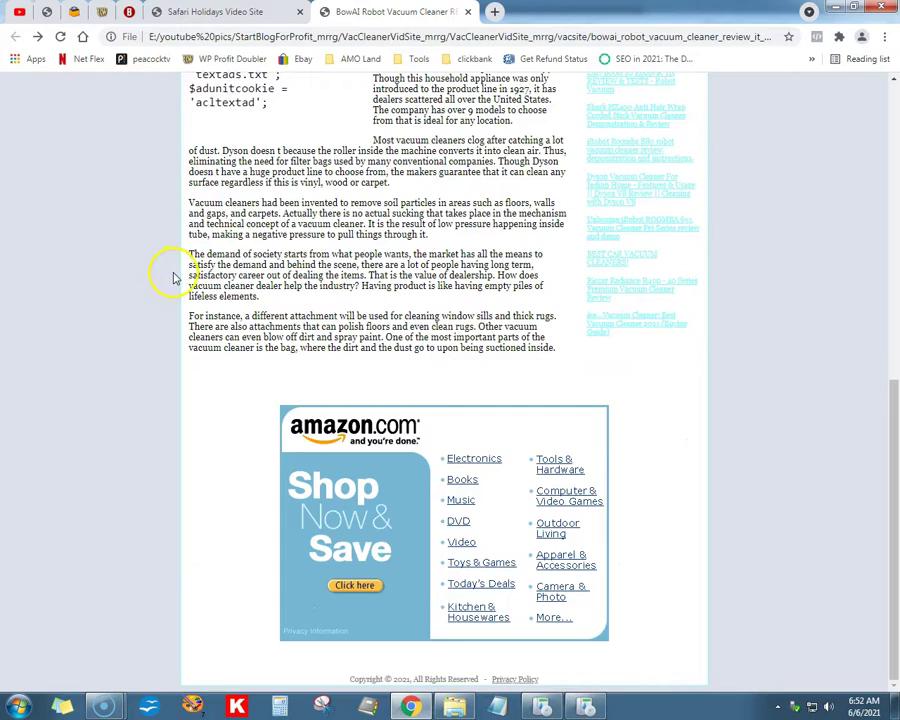
scroll(172, 278, "up", 6)
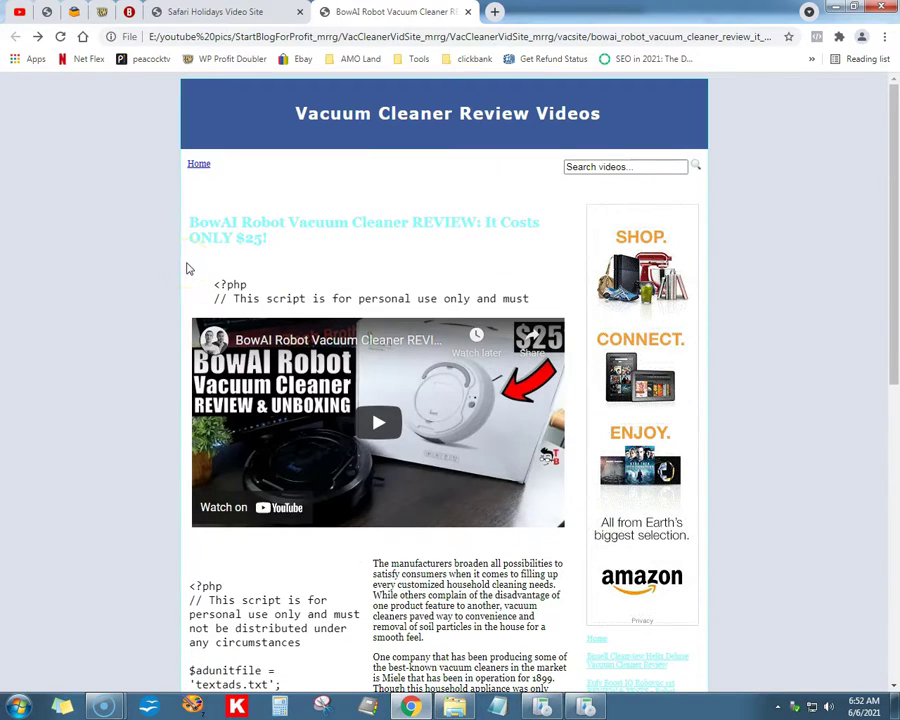
left_click(466, 12)
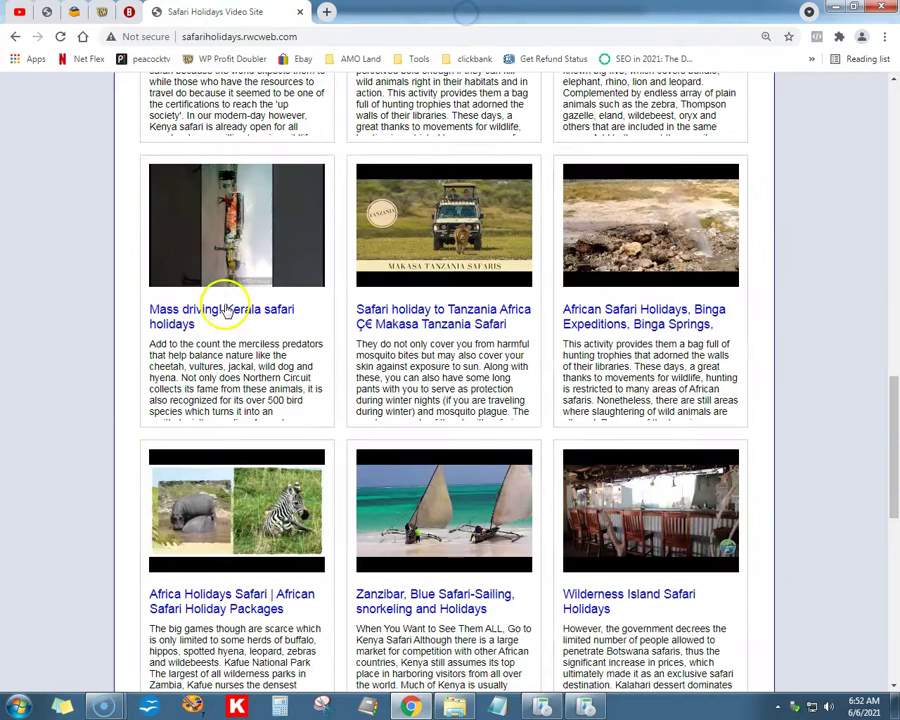
key("alt+Tab")
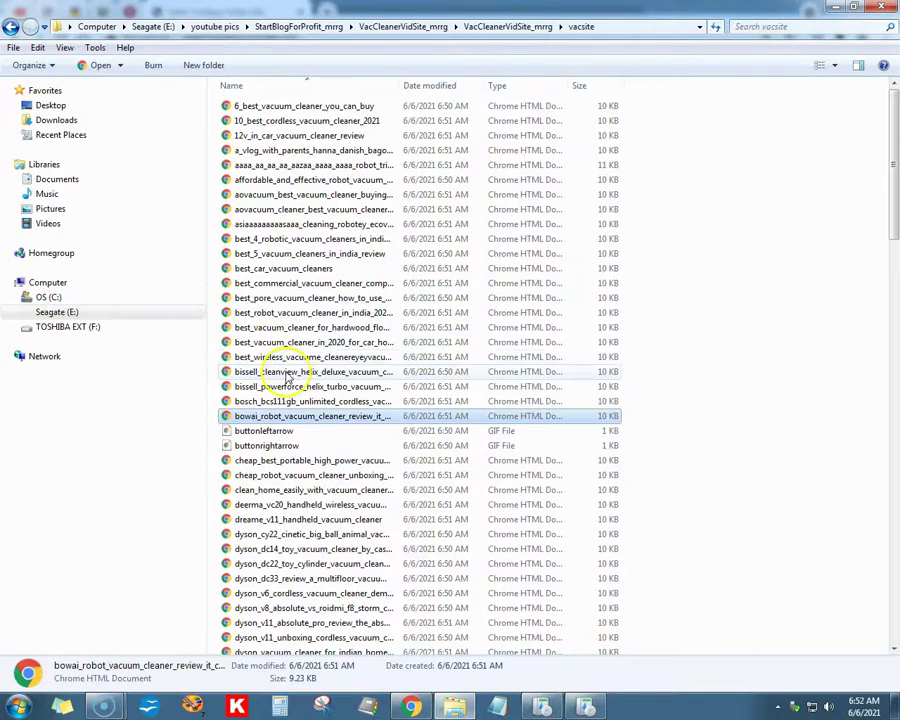
- Set the primary colour to navy (Red 0, Green 0, Blue 160) and regenerate the 120 video pages
left_click(540, 704)
left_click(585, 704)
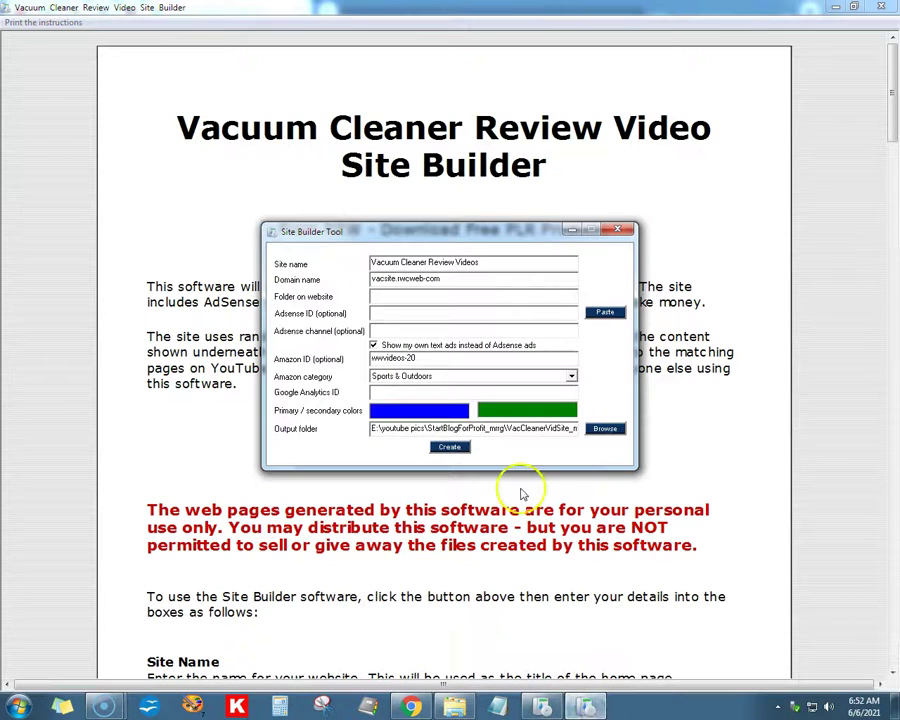
left_click(426, 418)
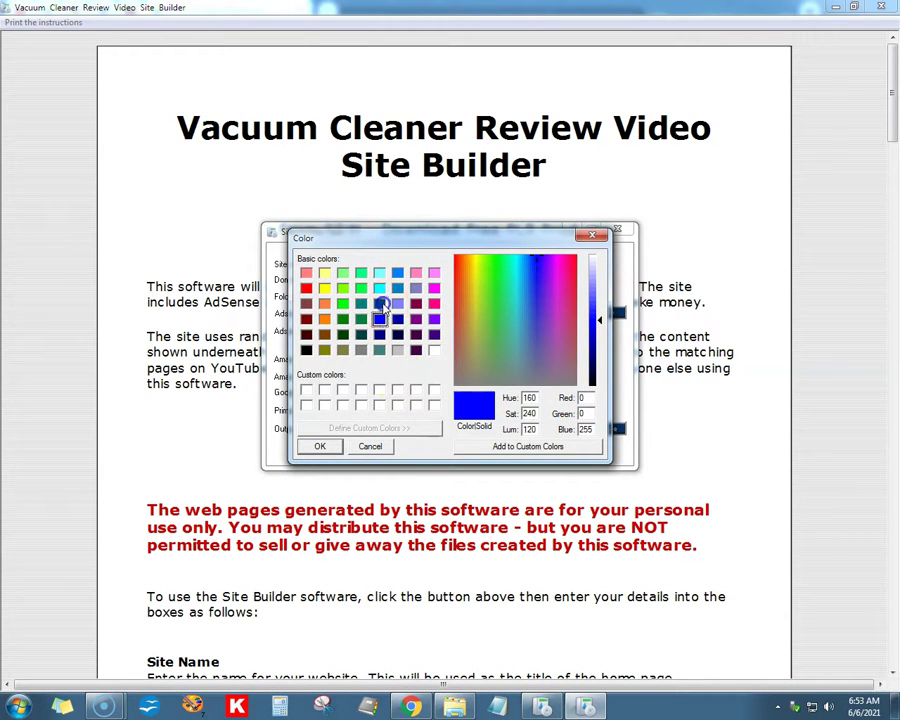
left_click(381, 304)
left_click(373, 338)
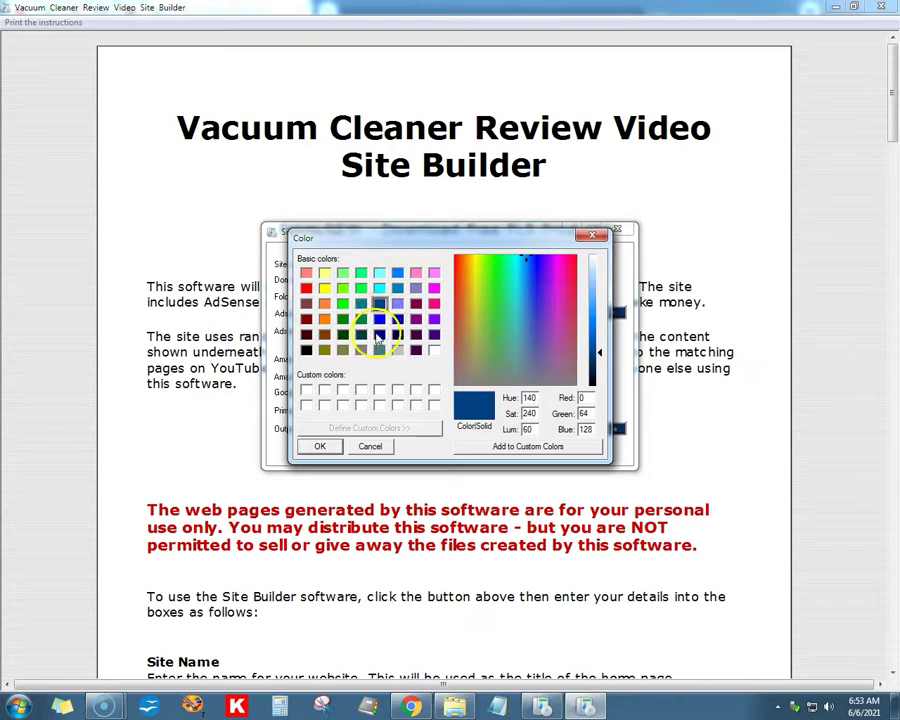
left_click(397, 319)
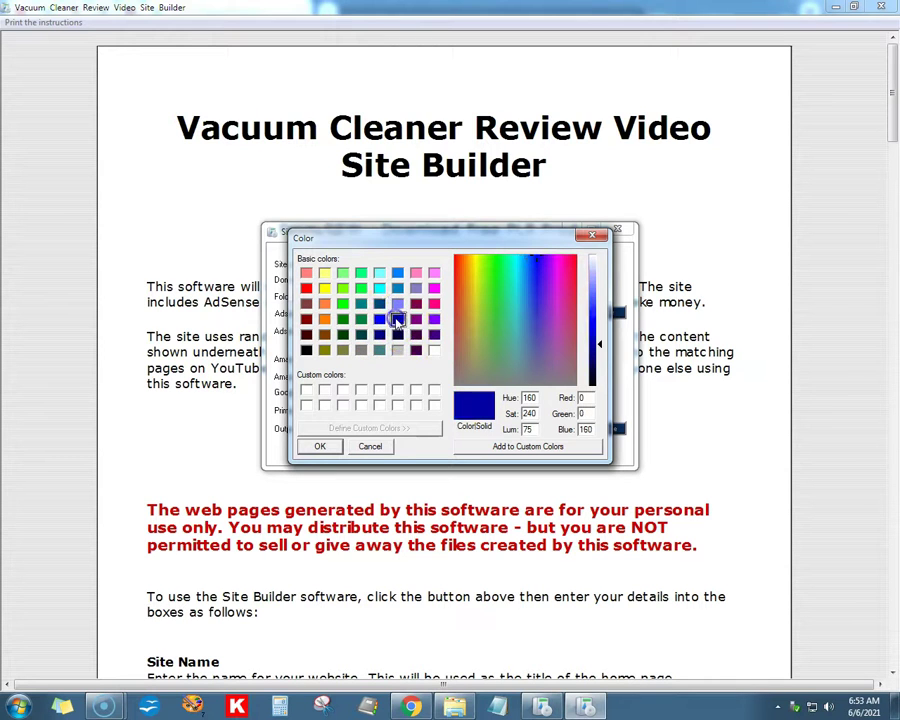
left_click(319, 447)
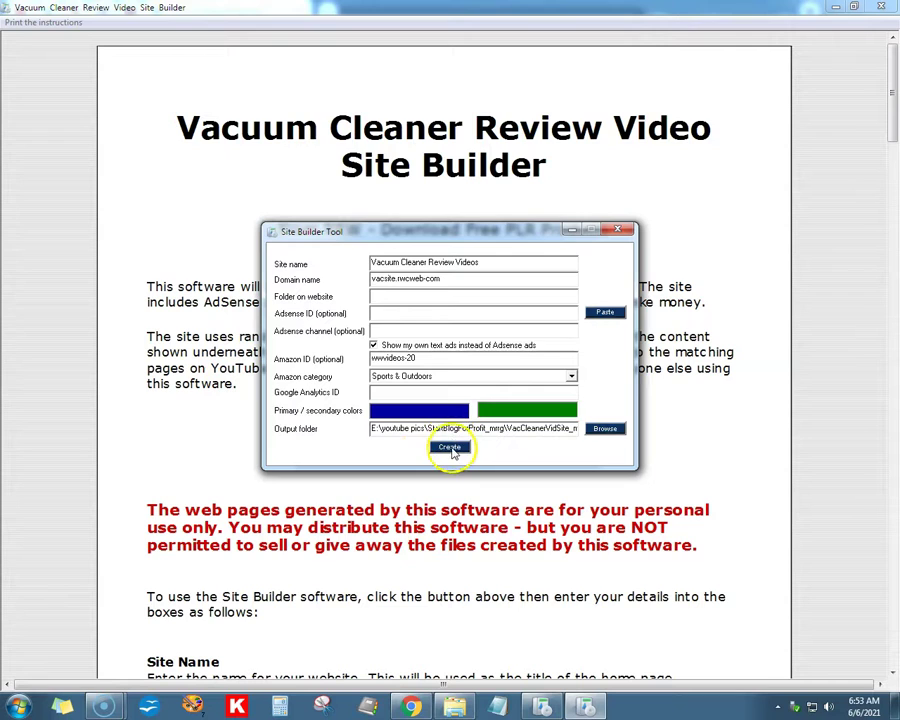
left_click(449, 447)
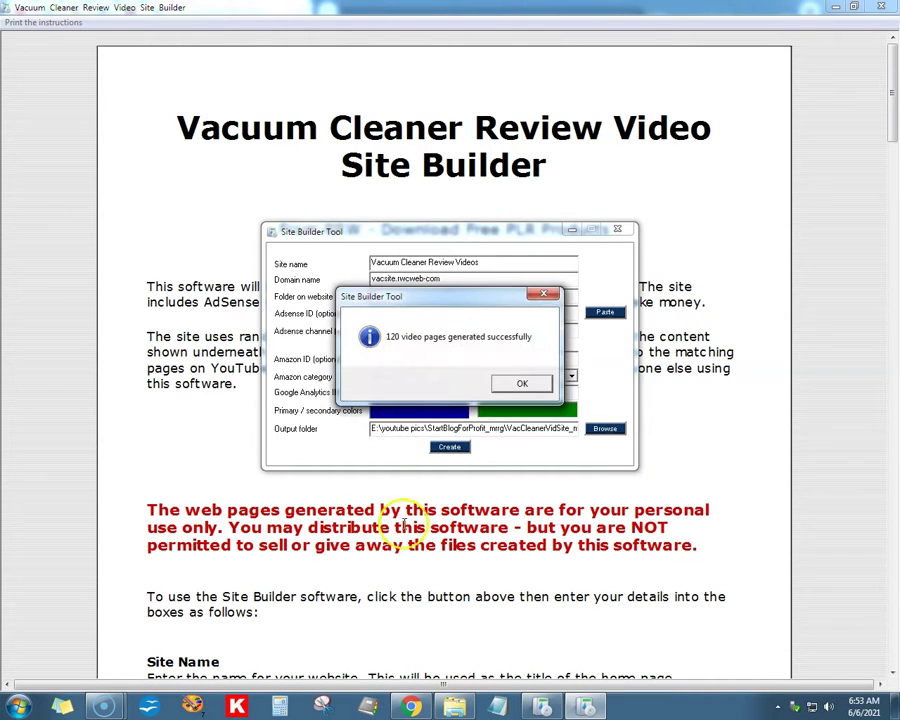
- Open the best_5_vacuum_cleaners_in_india_review page in Chrome and scroll through it
left_click(462, 707)
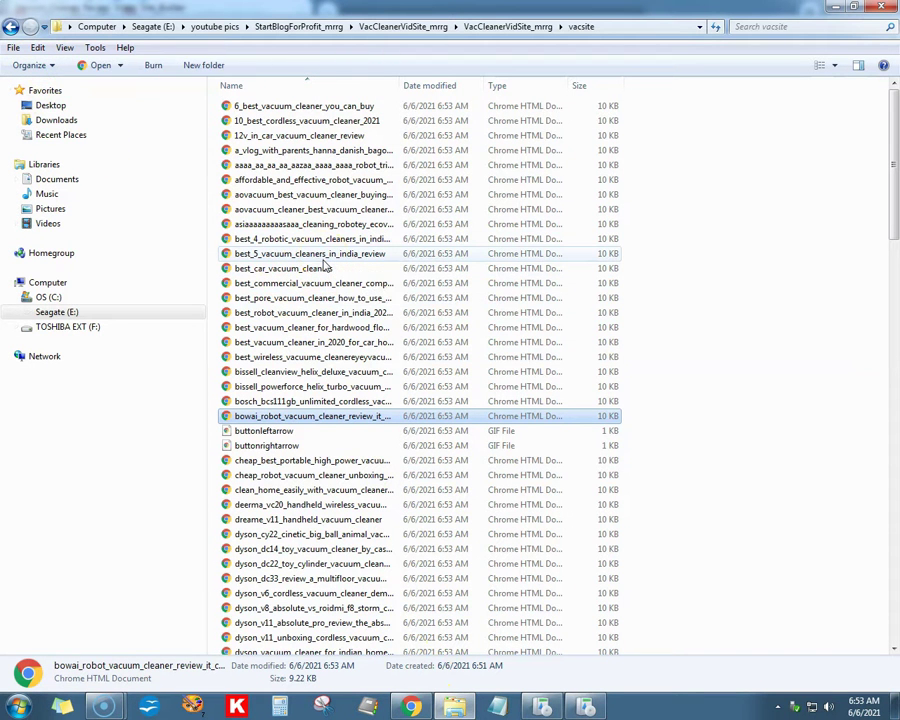
double_click(316, 255)
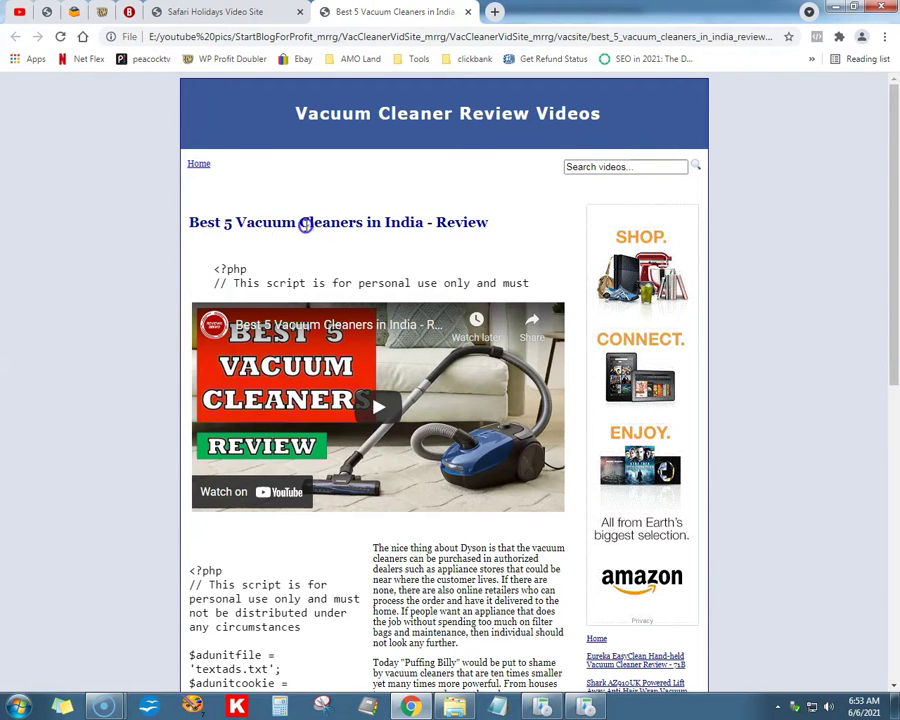
scroll(155, 254, "down", 3)
scroll(366, 326, "up", 4)
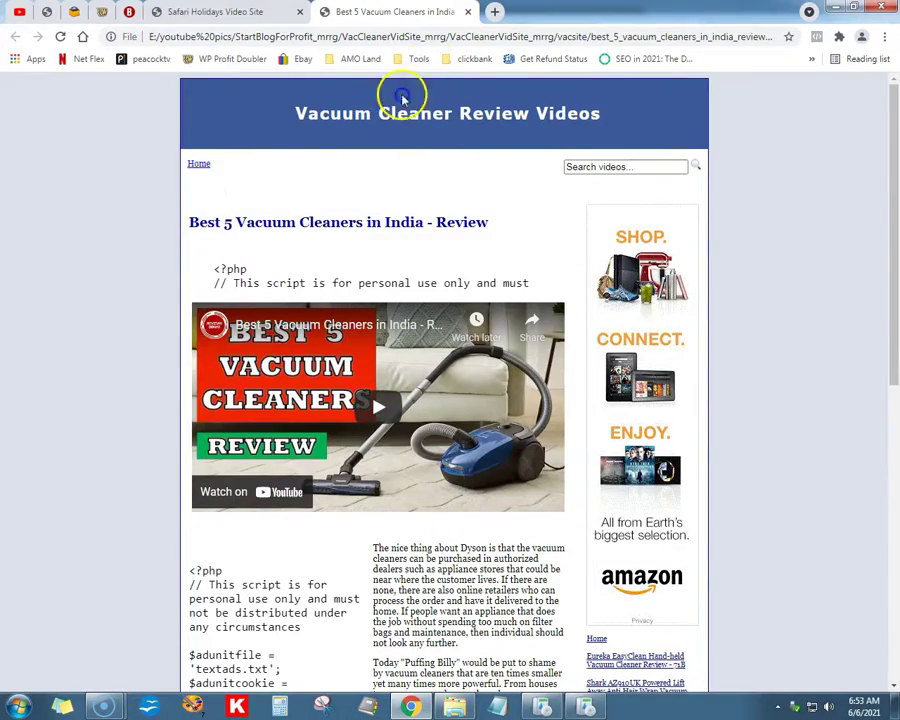
- Close the Safari Holidays Video Site tab and return to the Site Builder
key("ctrl+shift+Tab")
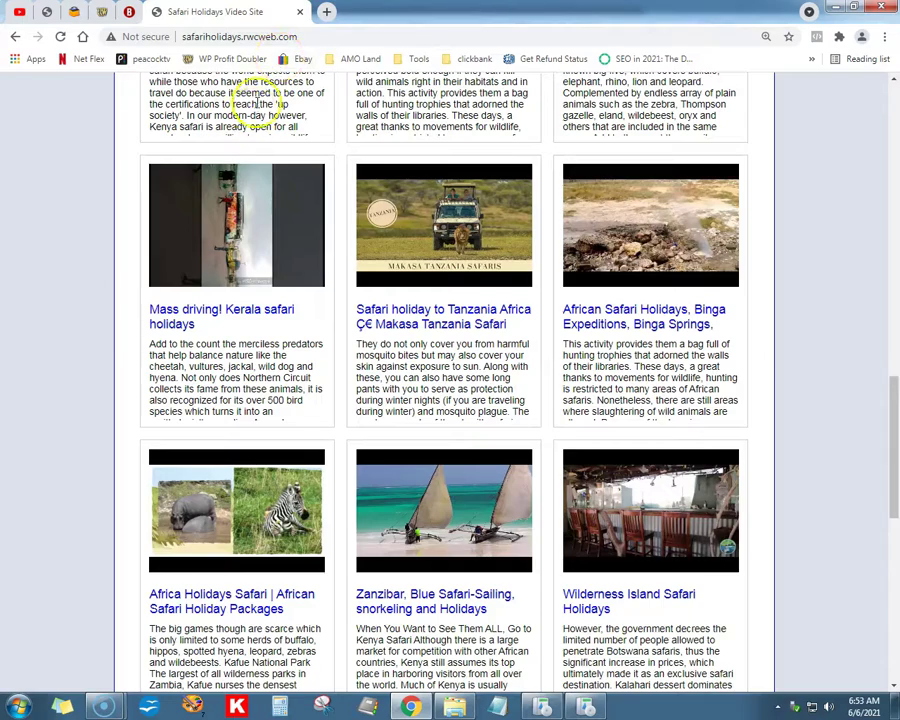
scroll(243, 213, "up", 10)
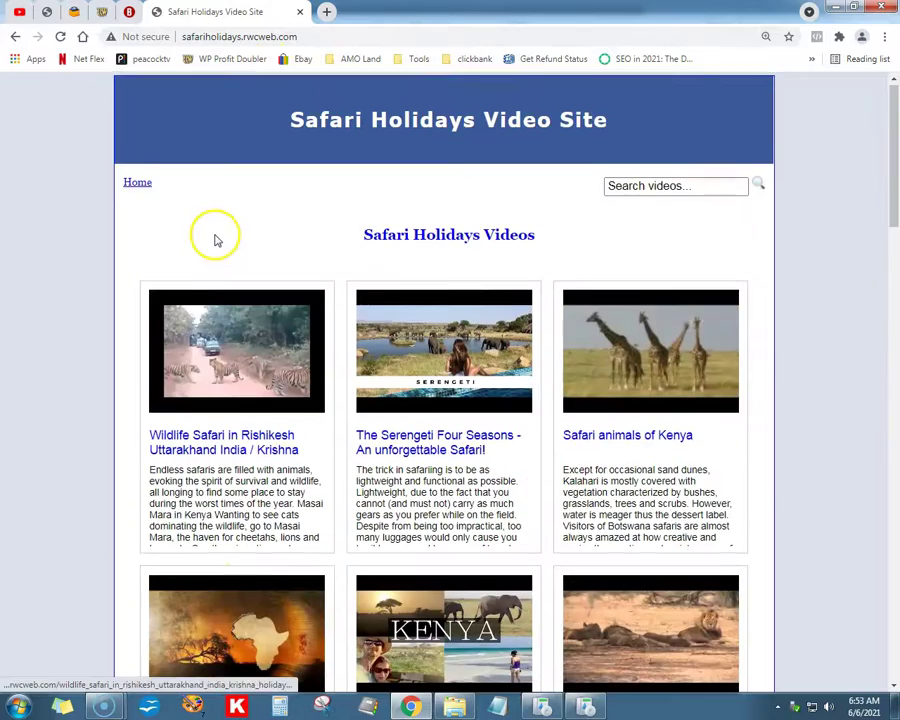
left_click(301, 11)
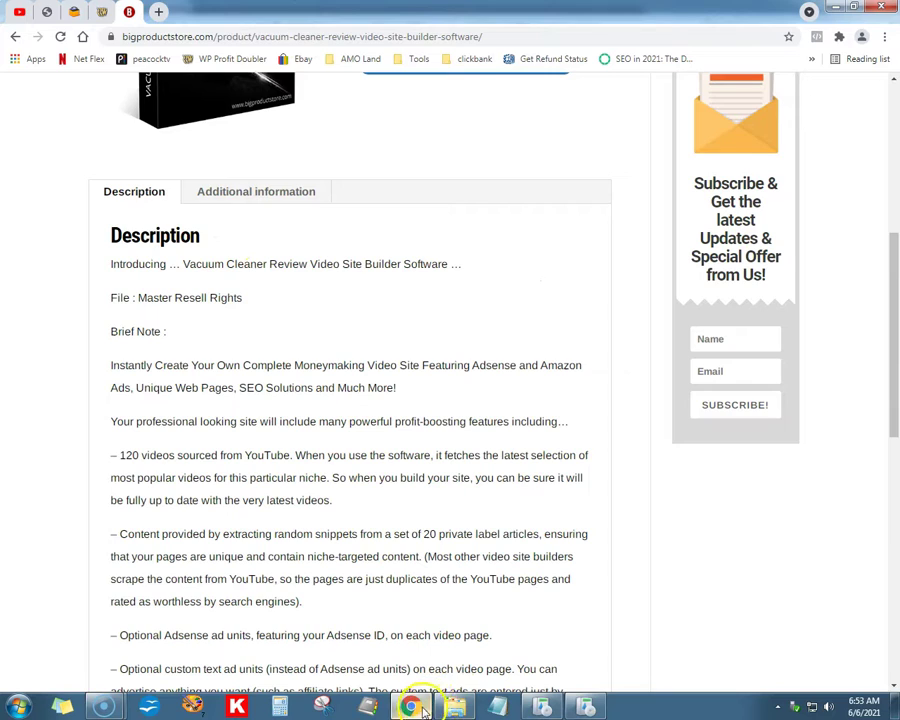
left_click(537, 708)
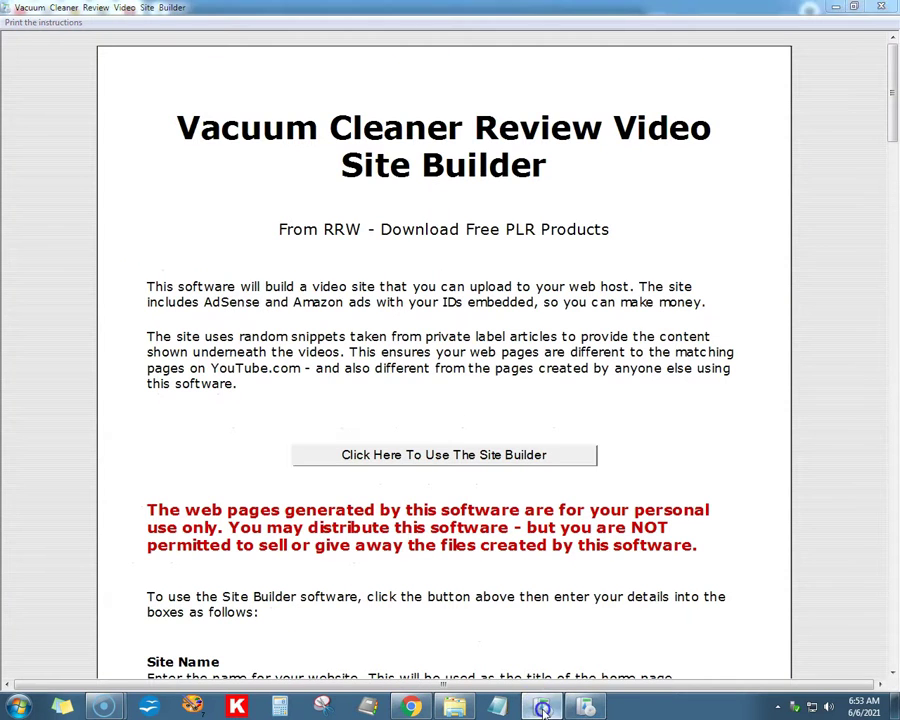
- Revert the primary colour to bright blue and regenerate the 120 video pages
left_click(543, 708)
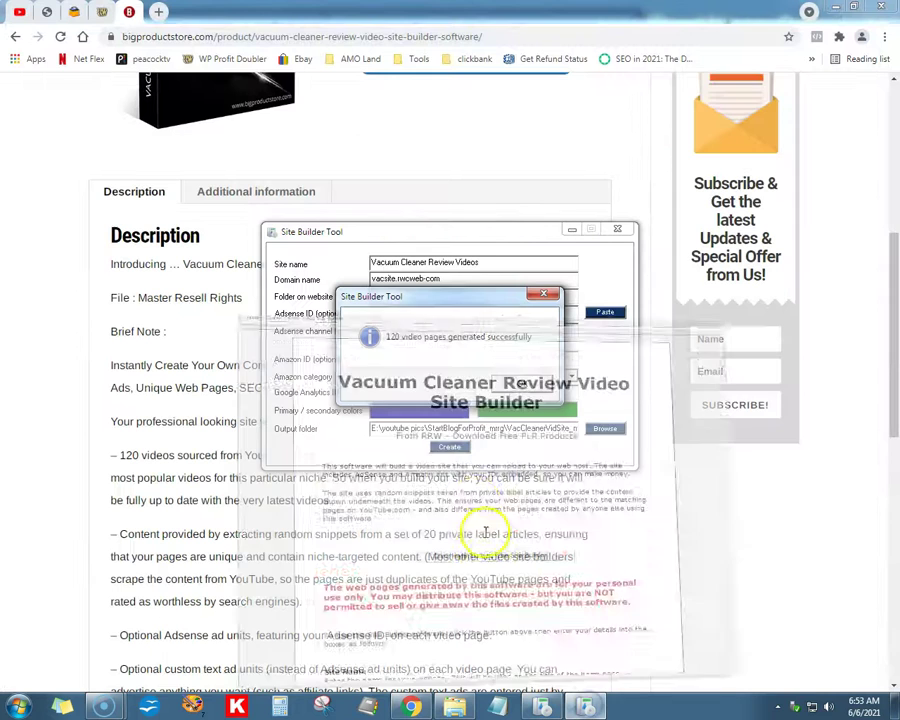
left_click(520, 383)
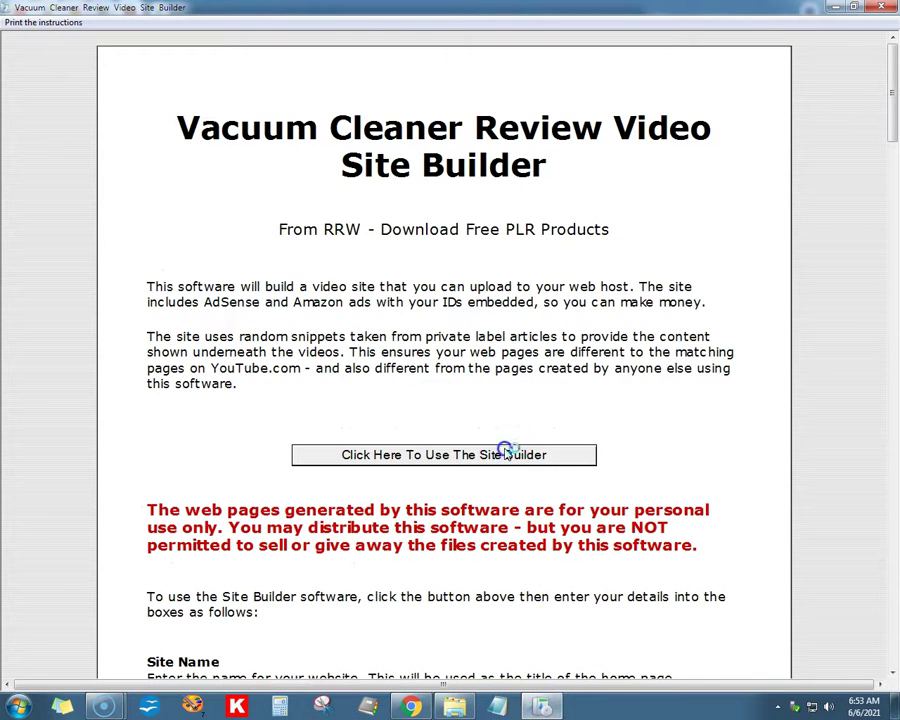
left_click(432, 409)
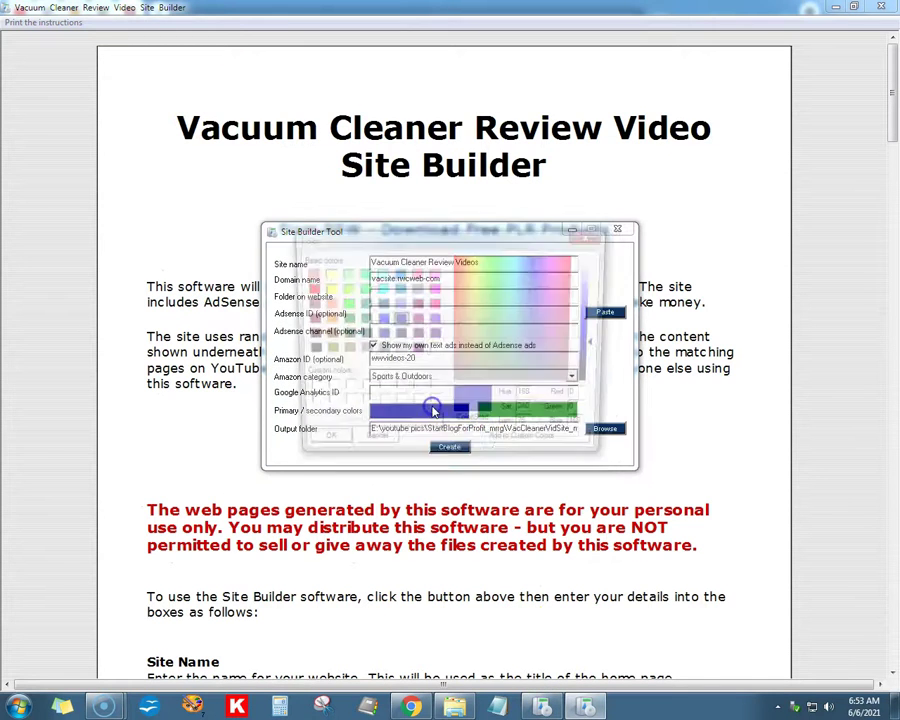
left_click(379, 319)
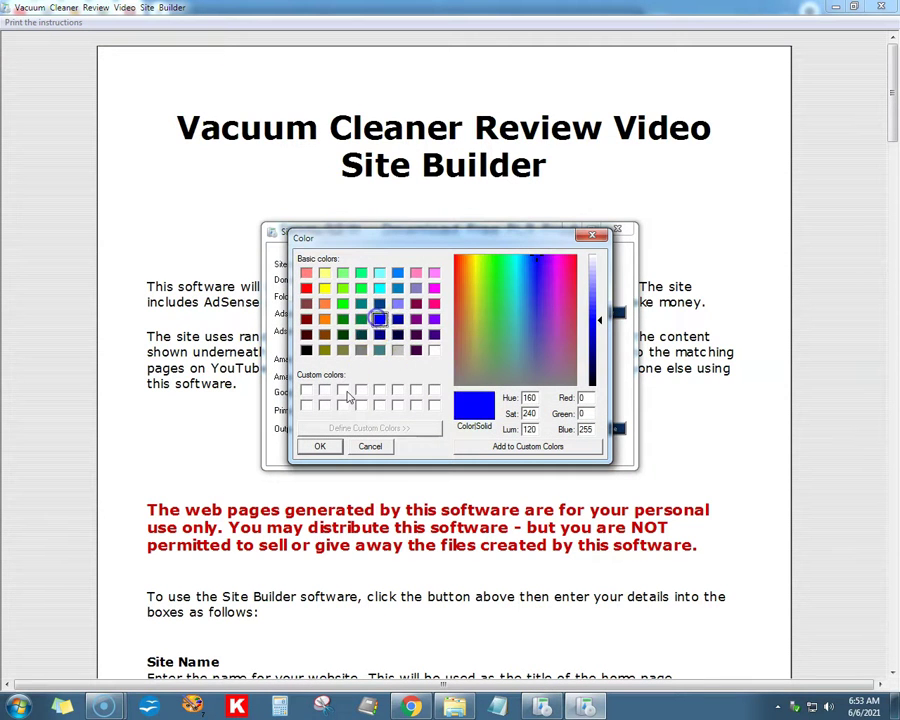
left_click(320, 447)
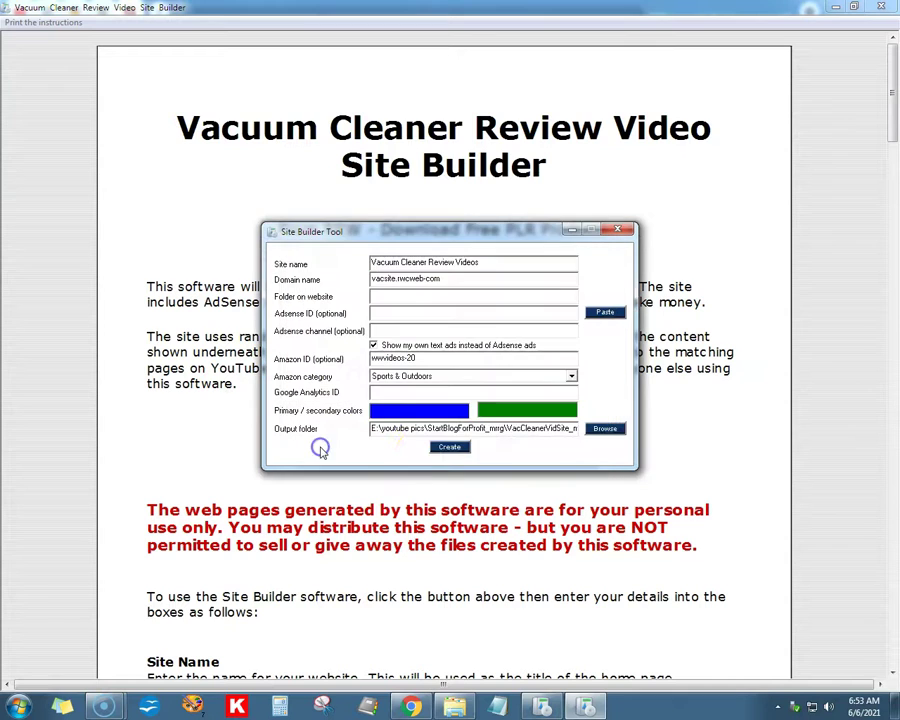
left_click(460, 450)
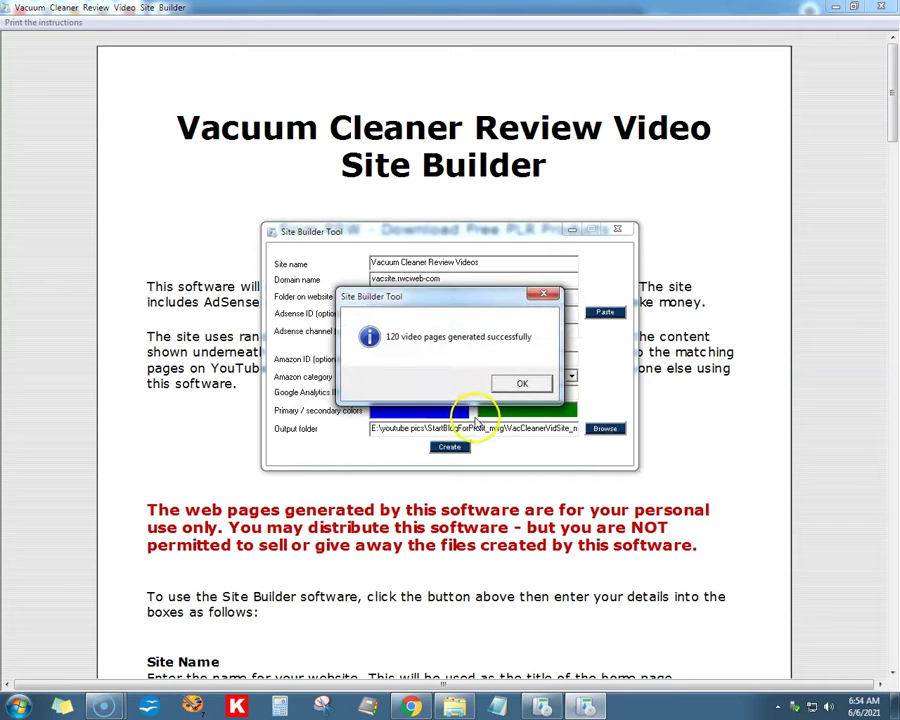
key("alt+Tab")
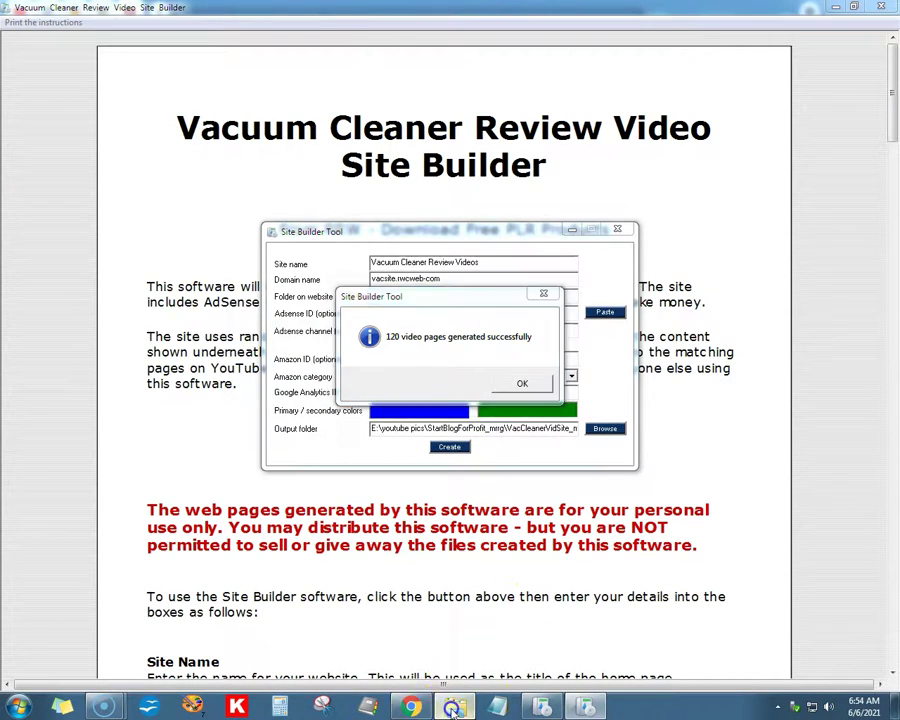
left_click(453, 707)
- Open the Best Vacuum Cleaner For Hardwood Floors page in Chrome and scroll through it
double_click(280, 333)
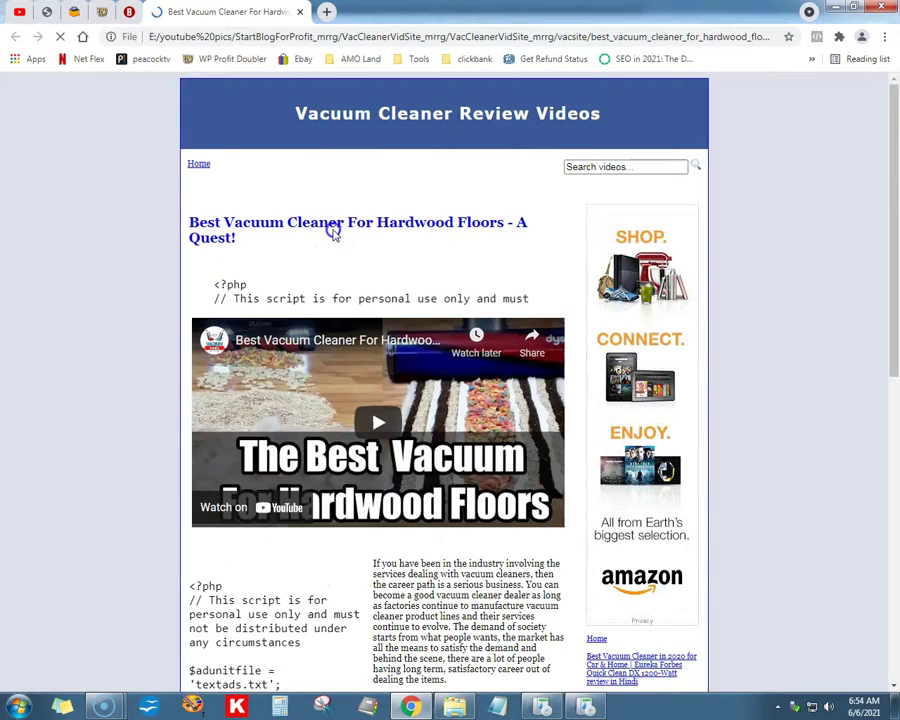
scroll(338, 224, "down", 5)
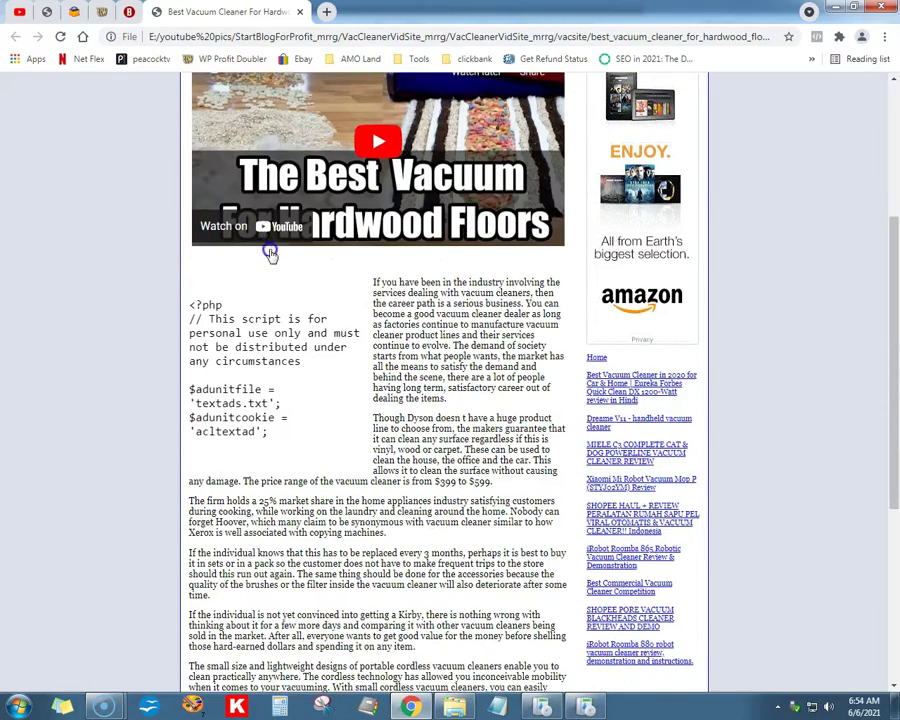
scroll(291, 281, "up", 5)
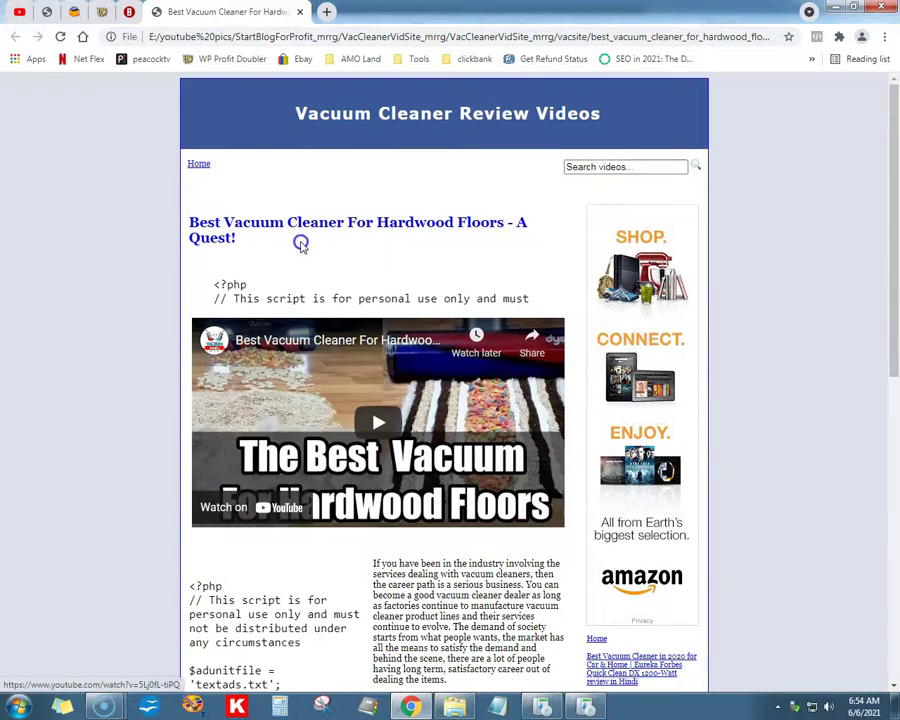
- Test the page's Home link, go back to the article, and scroll it again
left_click(205, 166)
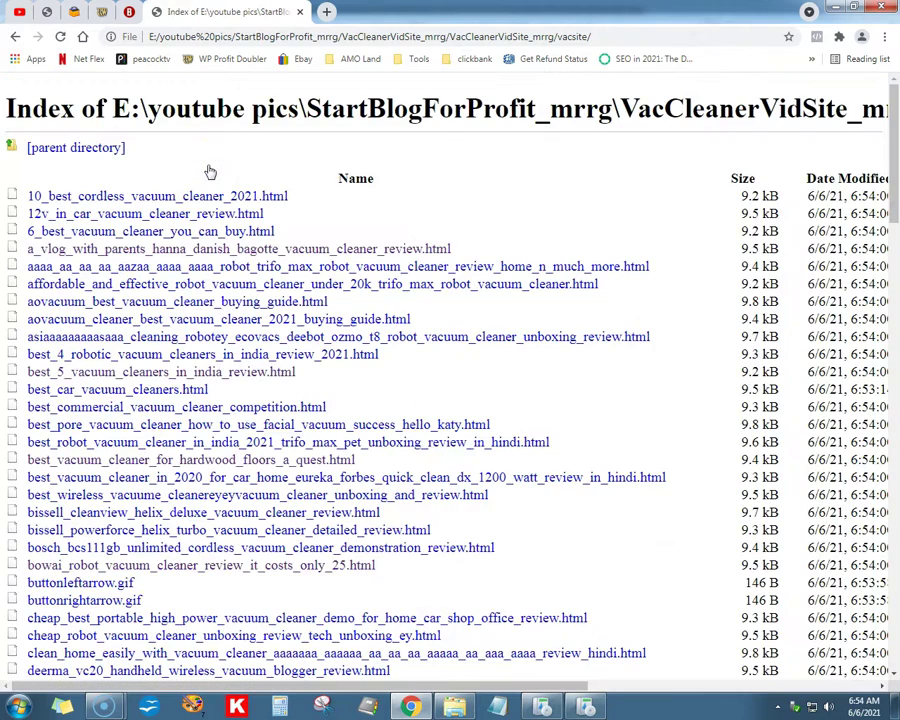
left_click(15, 38)
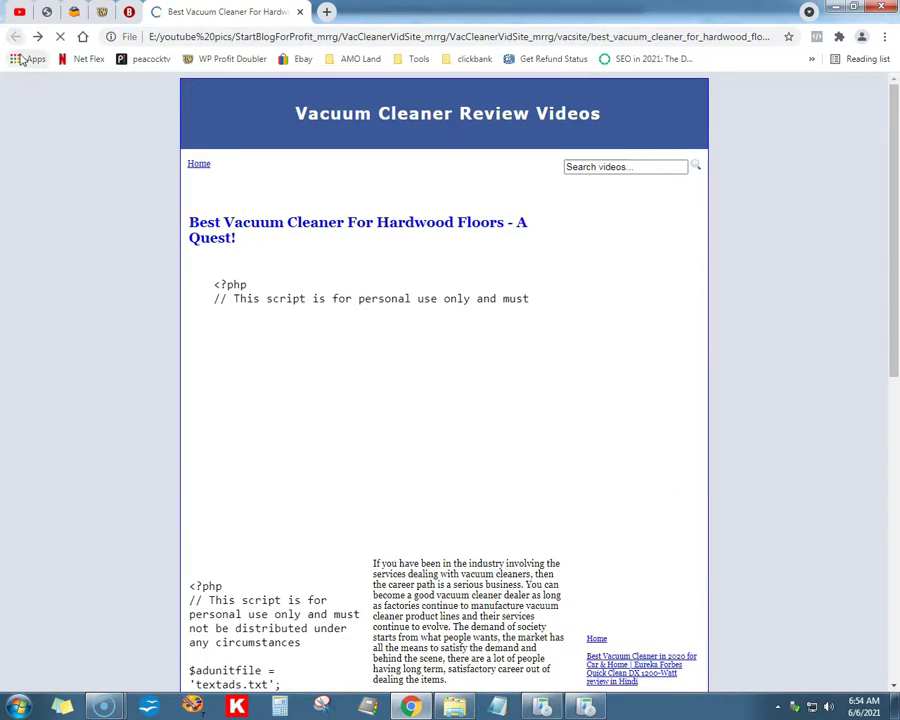
scroll(160, 140, "down", 4)
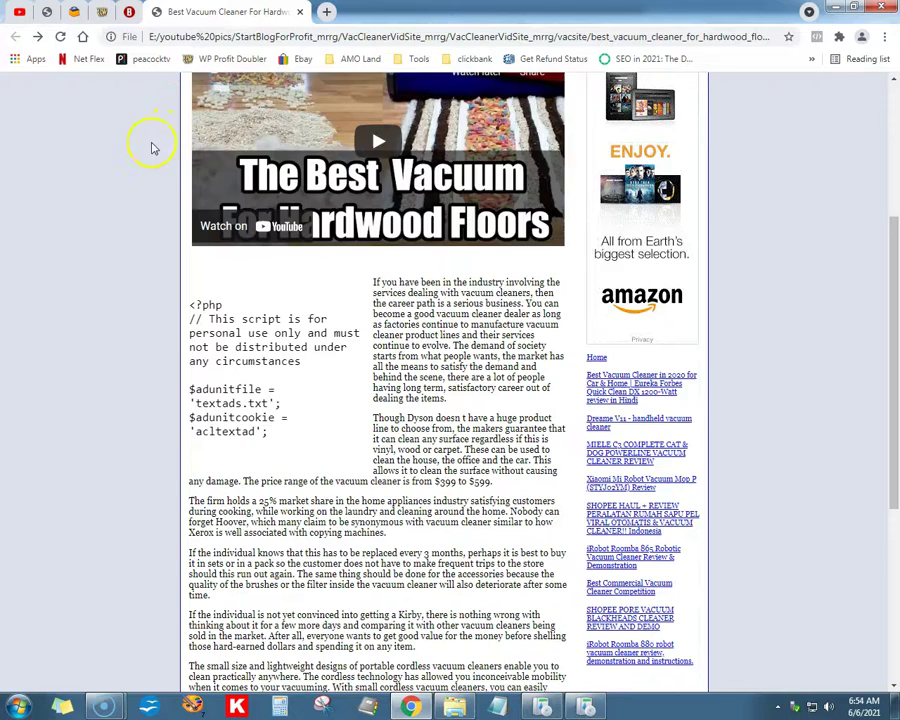
scroll(147, 150, "up", 3)
scroll(160, 200, "down", 3)
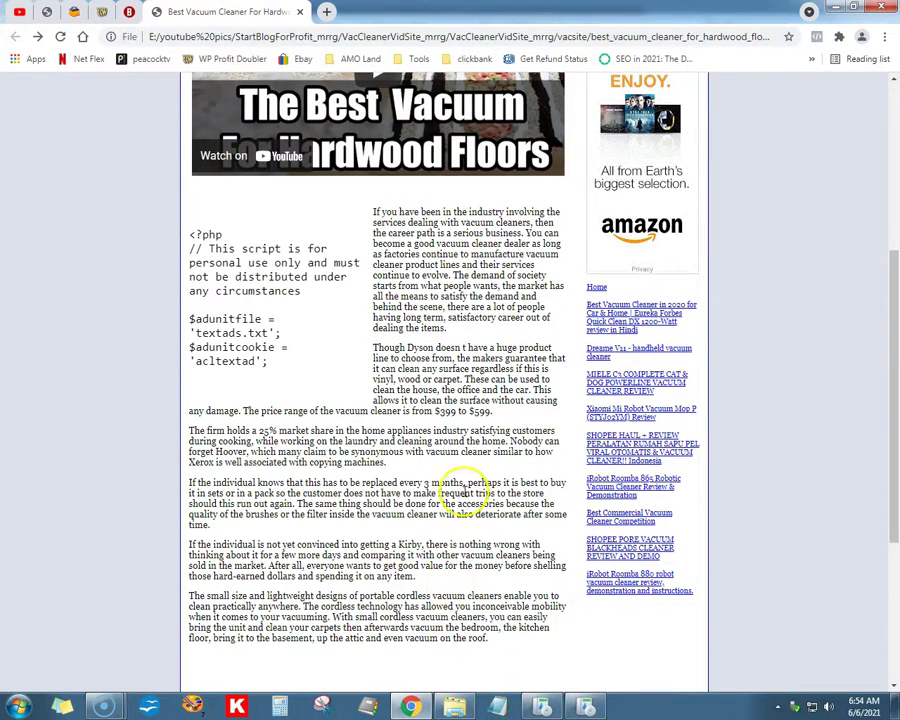
scroll(341, 267, "up", 4)
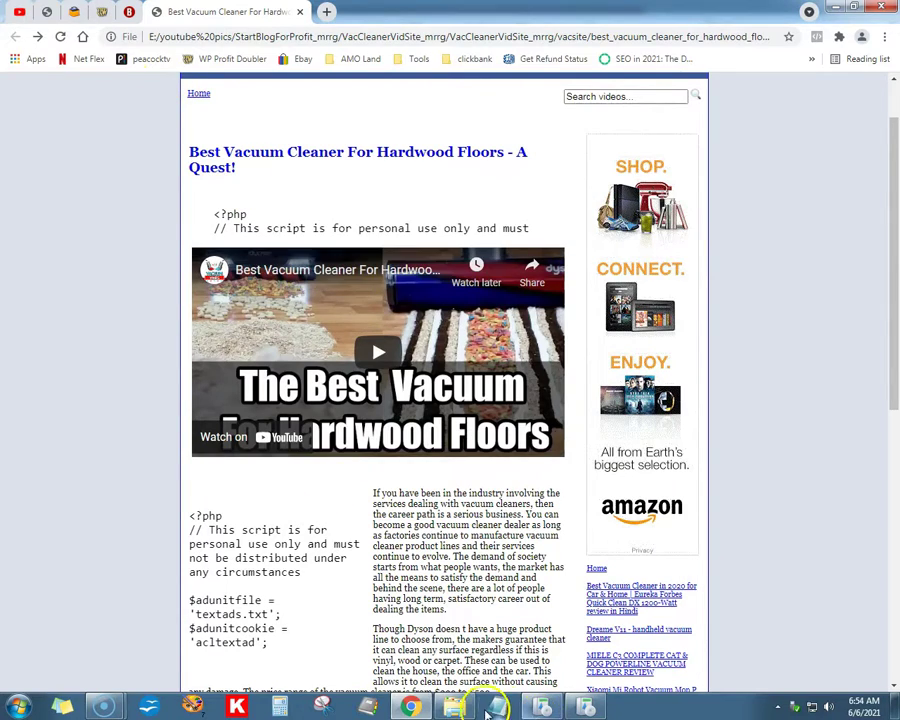
- Search the vacsite folder for .txt files and open the empty textads file
left_click(455, 705)
scroll(320, 285, "down", 2)
scroll(320, 285, "down", 1)
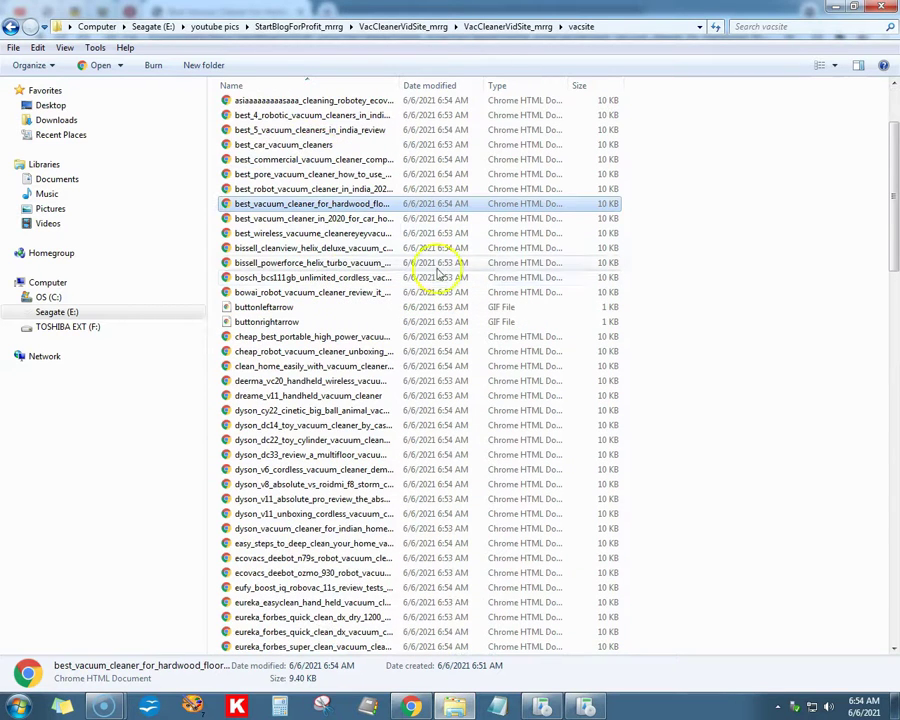
left_click(740, 27)
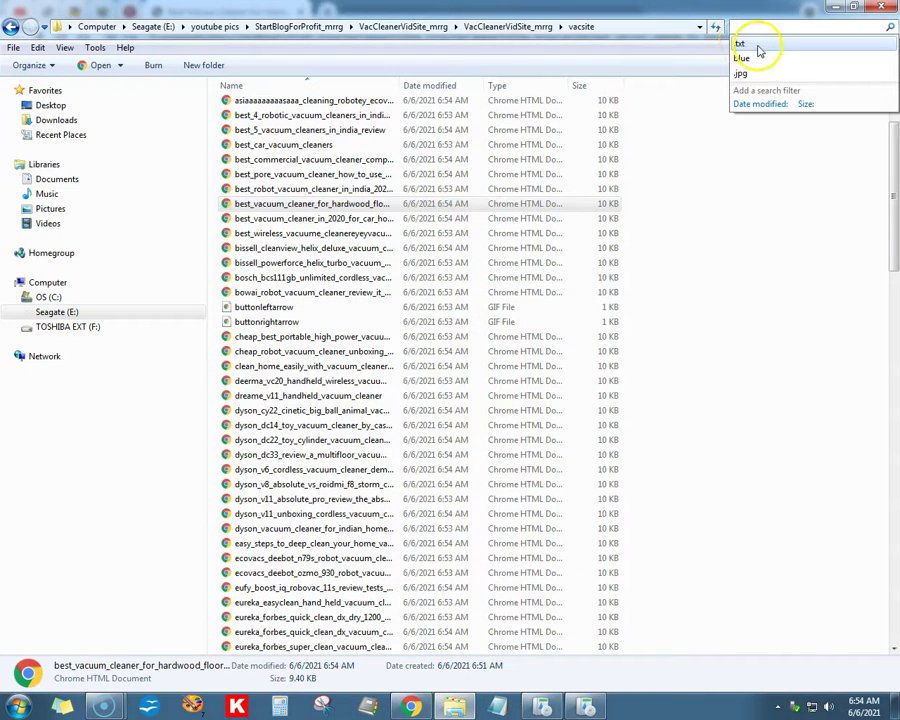
left_click(759, 46)
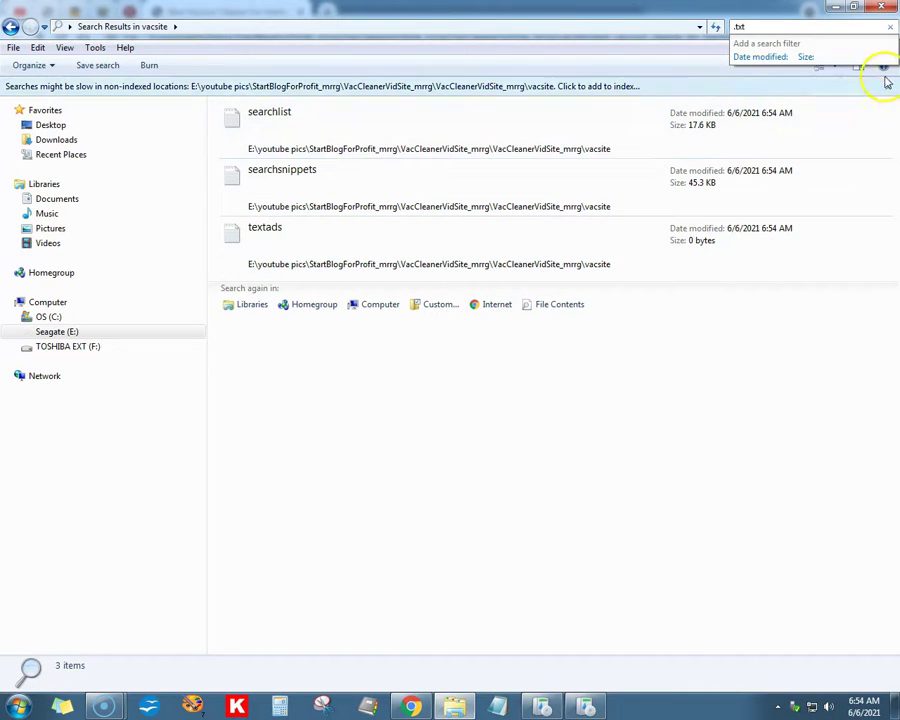
left_click(887, 86)
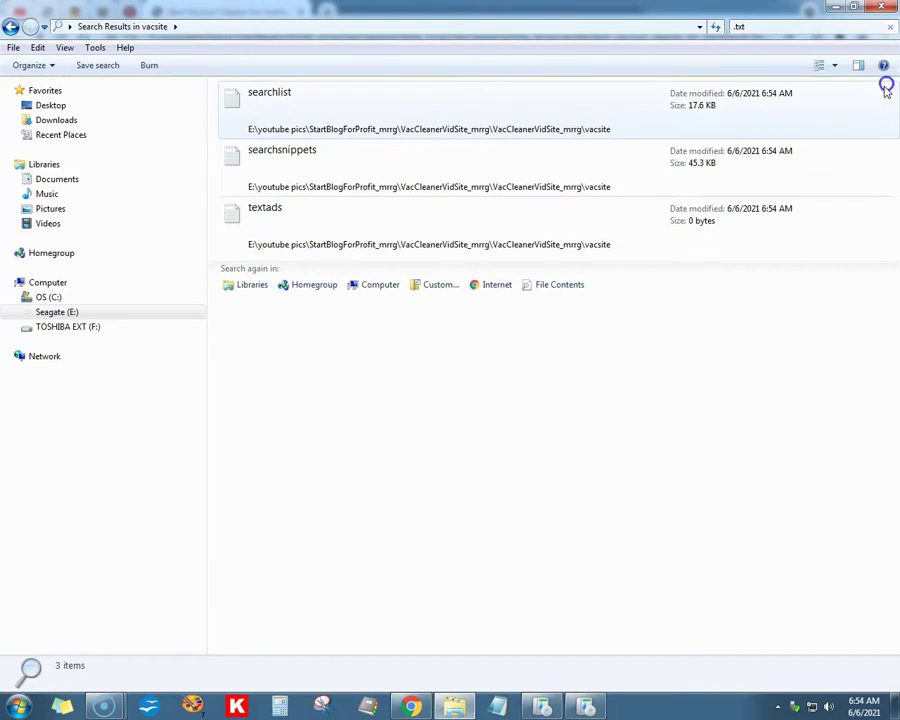
double_click(340, 215)
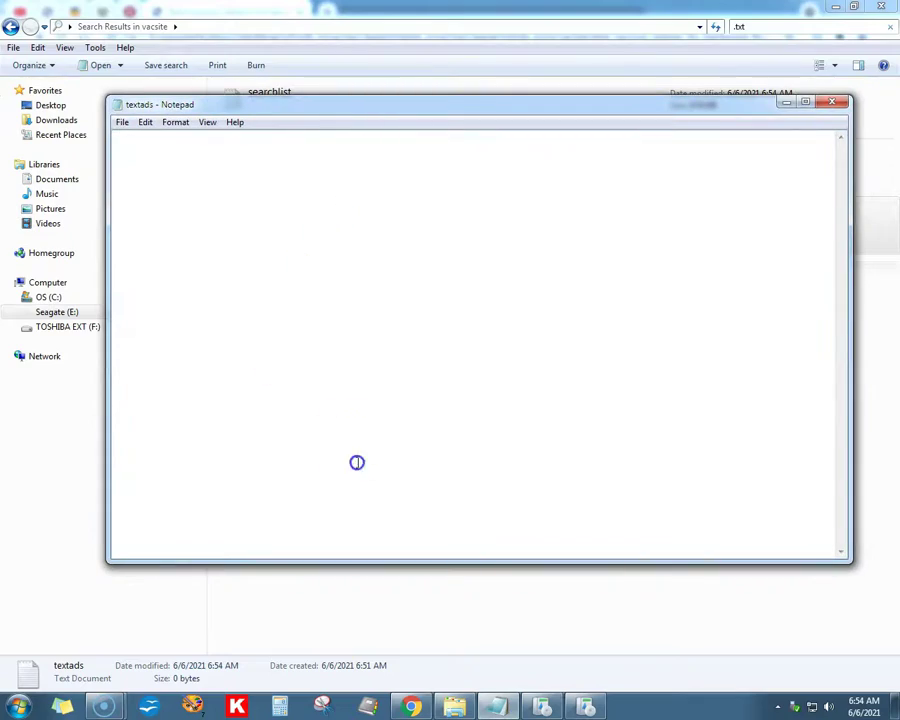
- Select the three fish-pond example ads under 'Using Your Own Text Ads' in the instructions
left_click(533, 710)
scroll(446, 430, "down", 15)
scroll(425, 392, "down", 20)
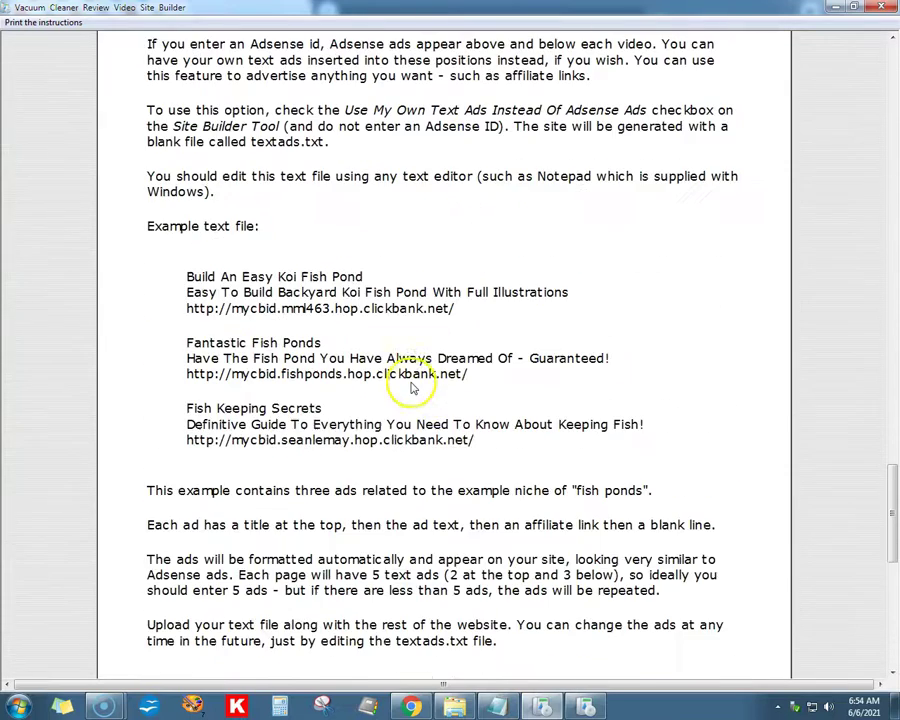
scroll(411, 387, "up", 2)
left_click_drag(187, 371, 527, 539)
key("ctrl+c")
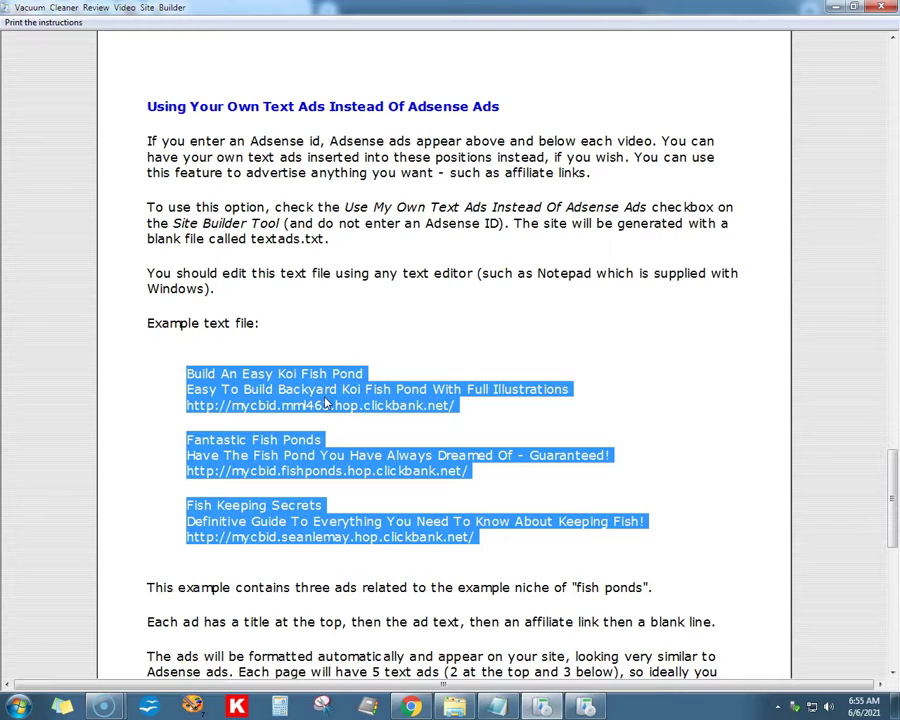
left_click(497, 706)
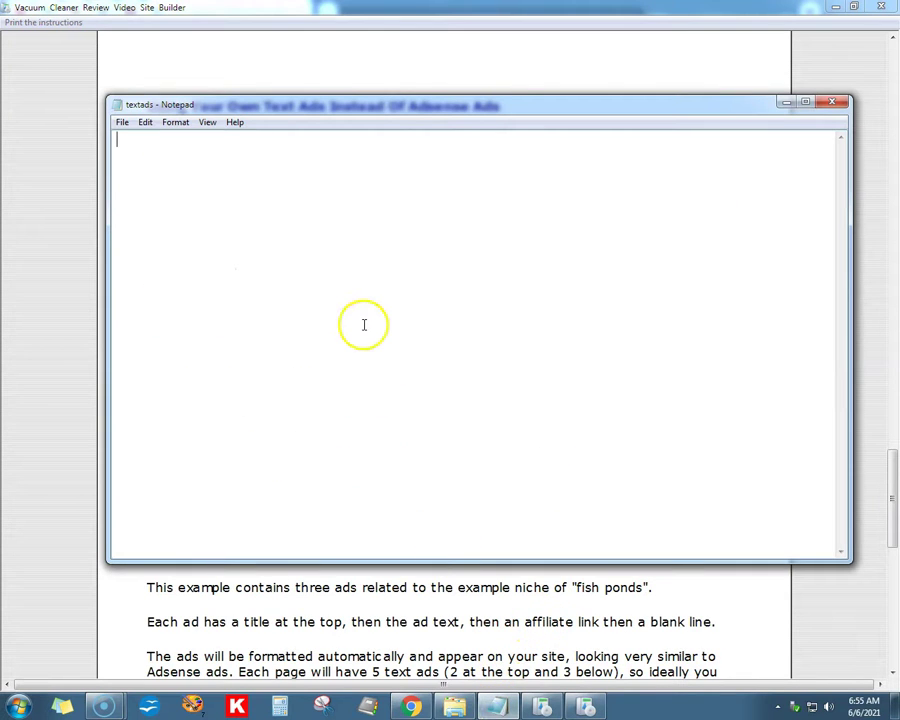
- Paste the three fish-pond ads into textads, then exit Notepad saving the file
right_click(304, 252)
left_click(337, 308)
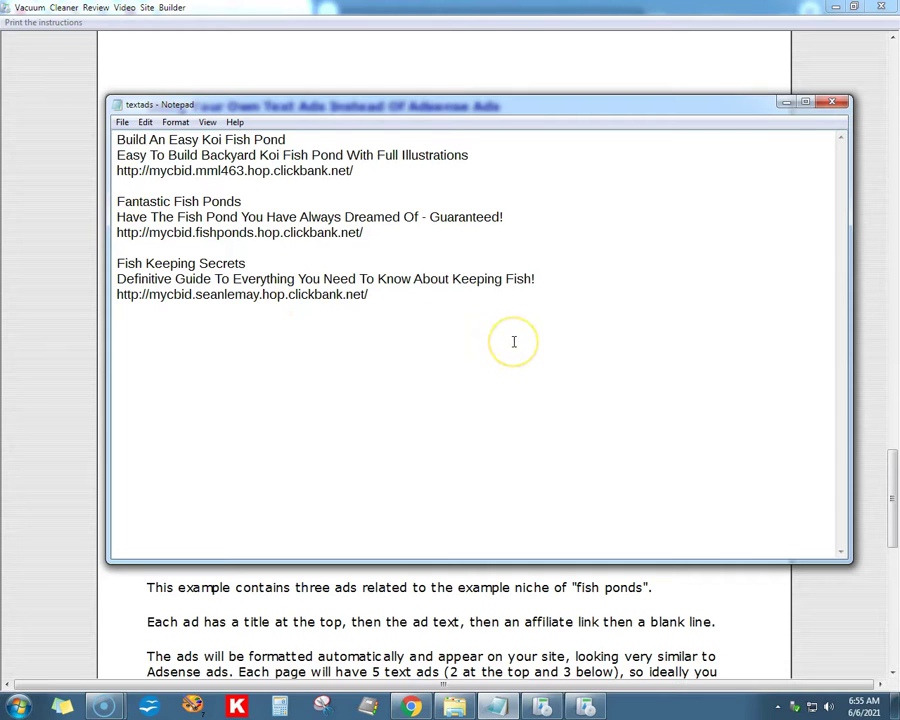
left_click(133, 171)
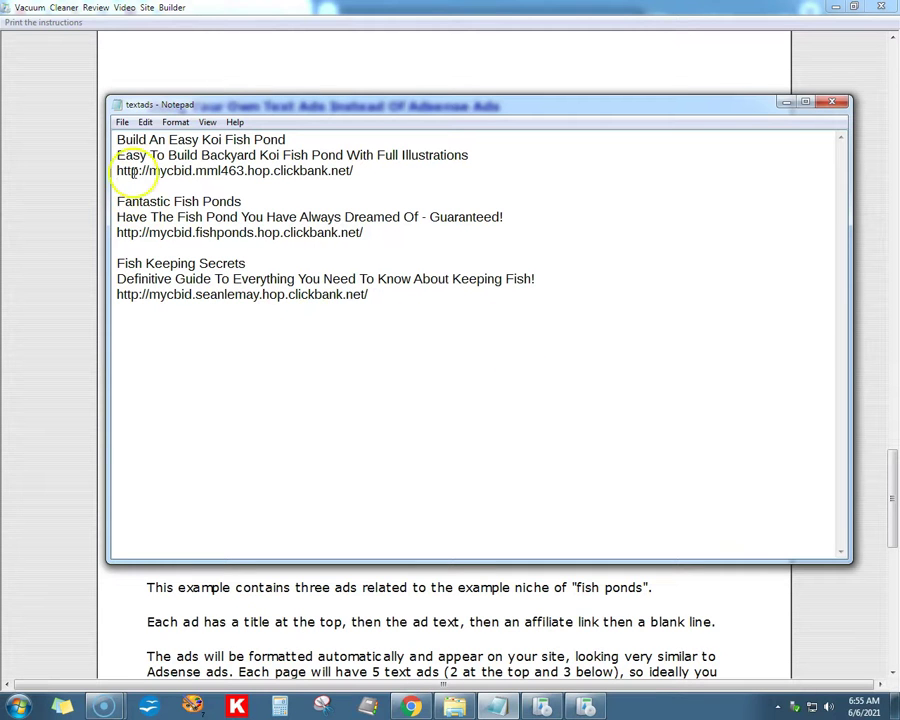
left_click(121, 123)
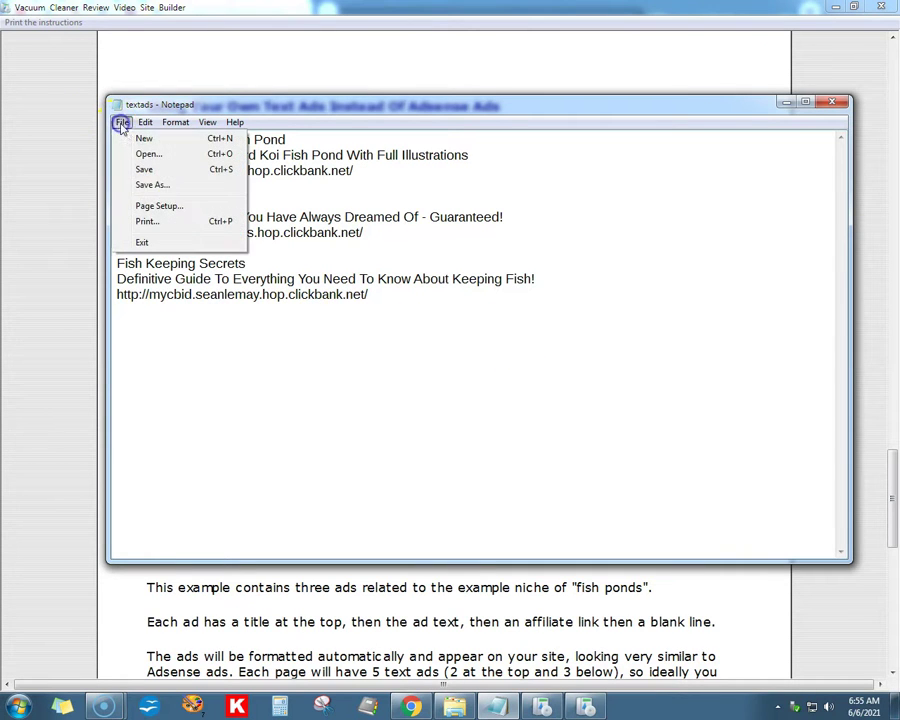
left_click(120, 239)
left_click(424, 323)
left_click(422, 362)
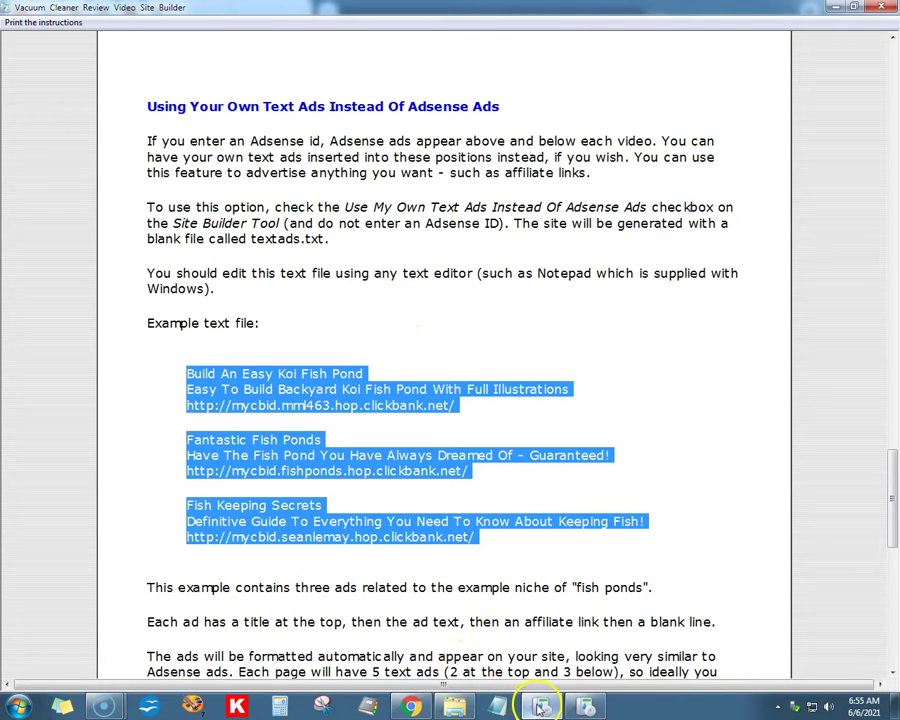
- Clear the .txt search, then open, scroll and close a robot vacuum review page
left_click(453, 705)
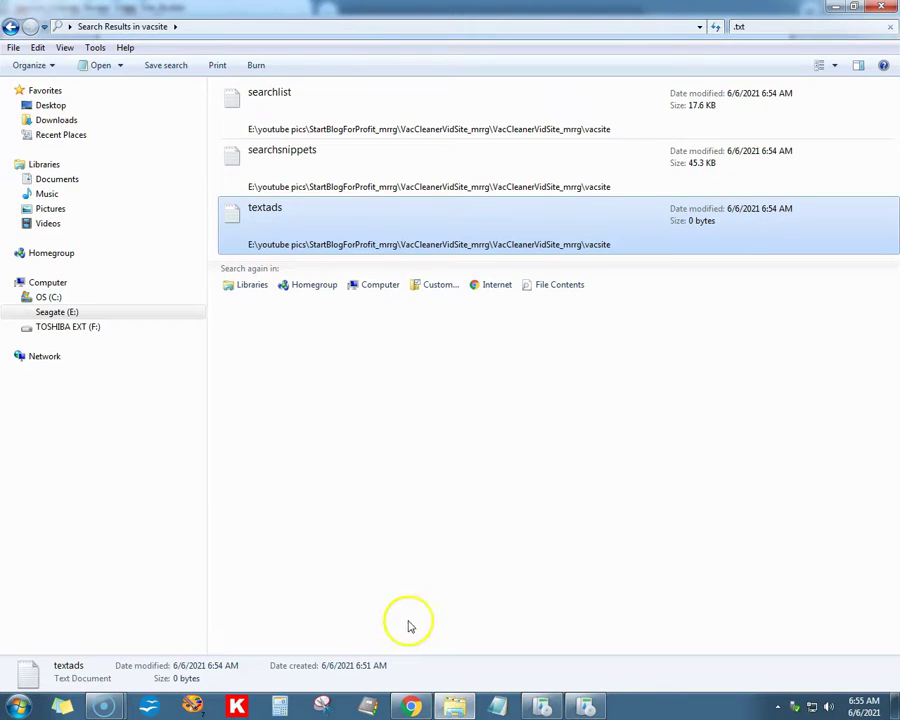
left_click(889, 27)
double_click(245, 165)
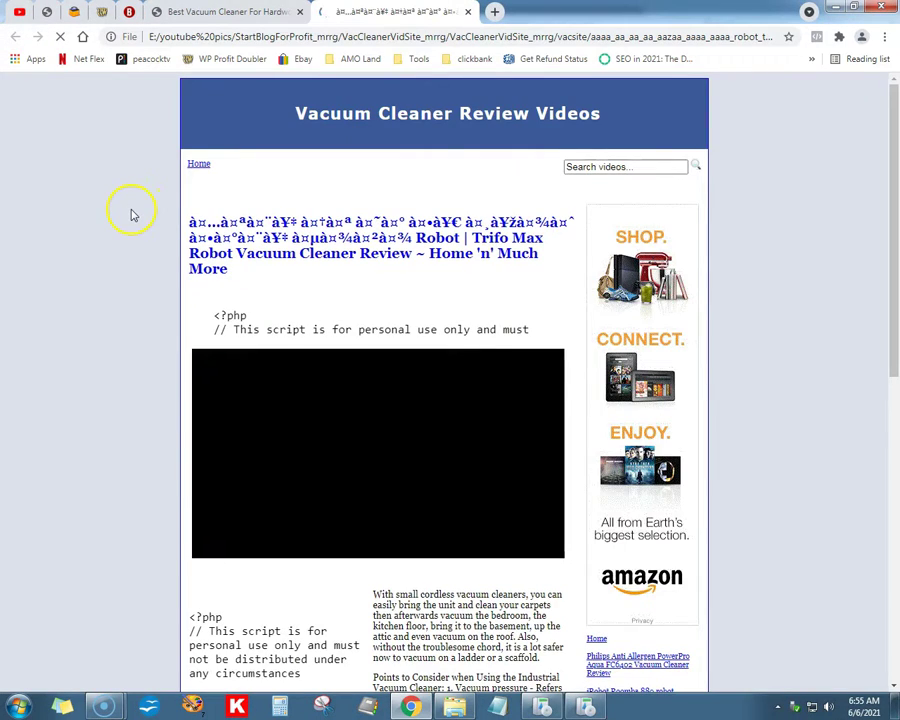
scroll(130, 218, "down", 5)
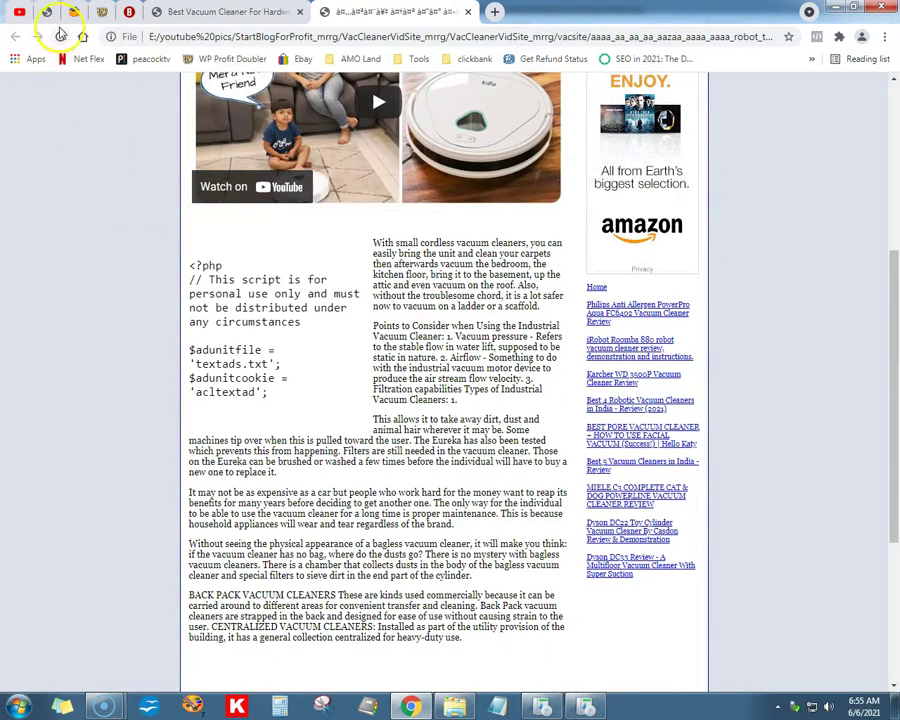
left_click(468, 11)
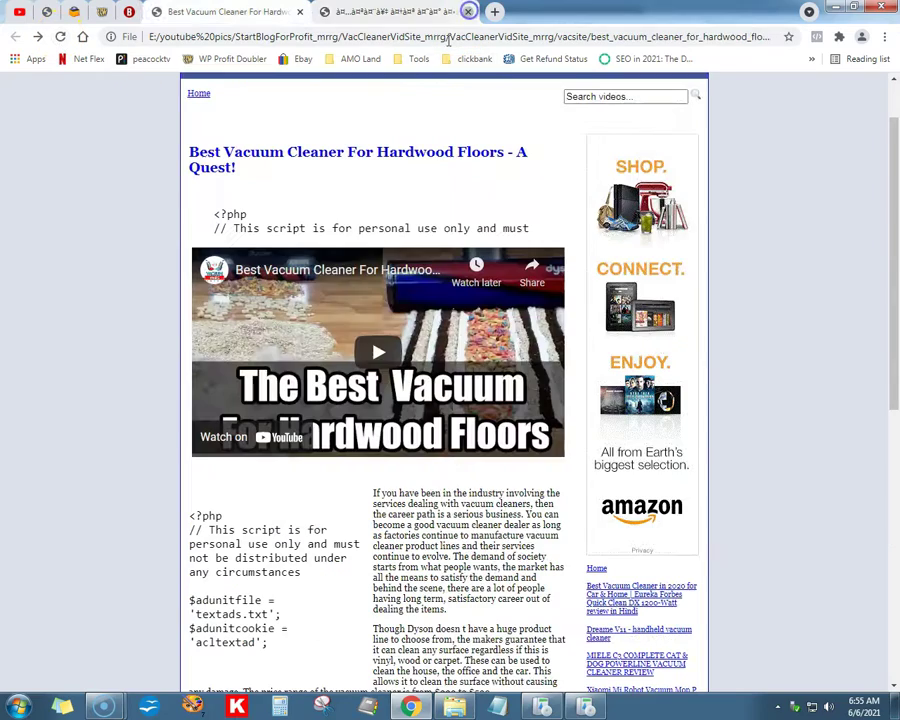
left_click(545, 707)
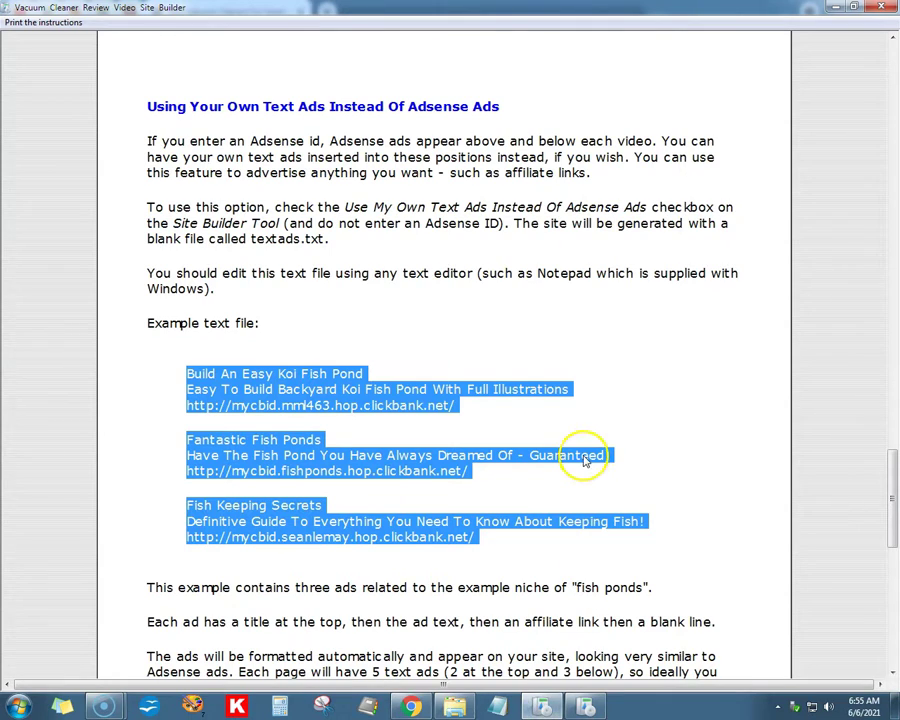
- Scroll the instructions to the Output Folder and Create Button sections, then return to Chrome
scroll(585, 460, "up", 20)
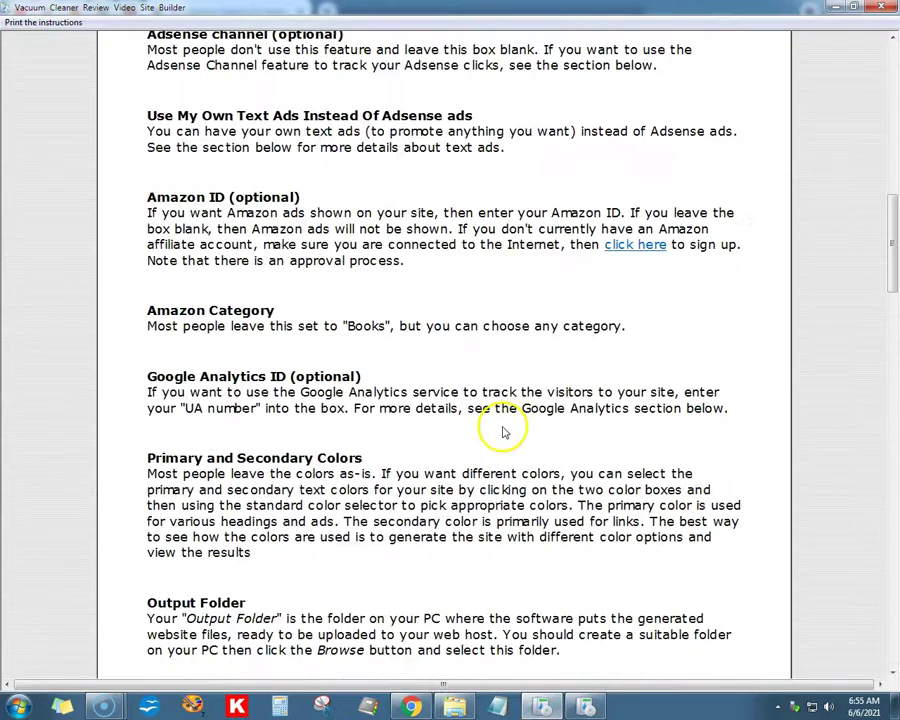
scroll(505, 432, "down", 8)
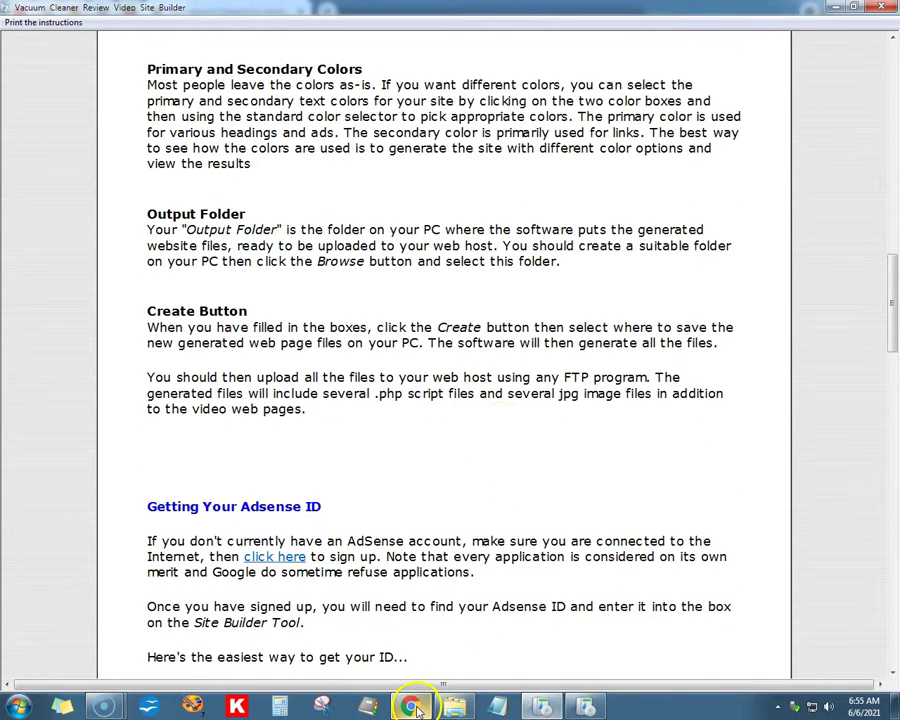
mouse_move(413, 707)
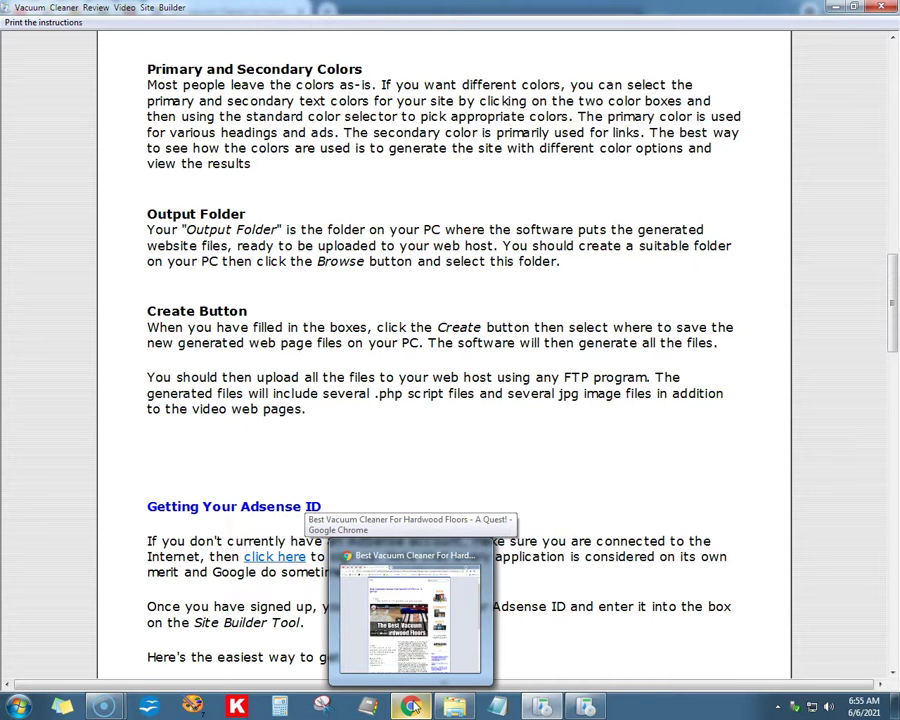
left_click(410, 615)
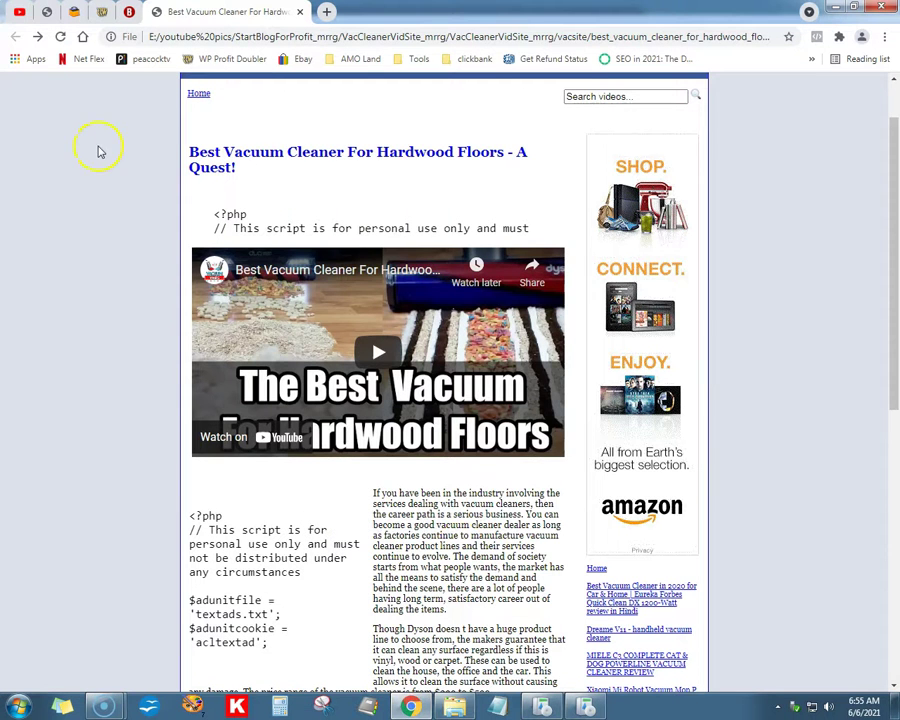
- Reload the hardwood floors page, then close an empty Notepad window to reach the vacsite folder
left_click(59, 37)
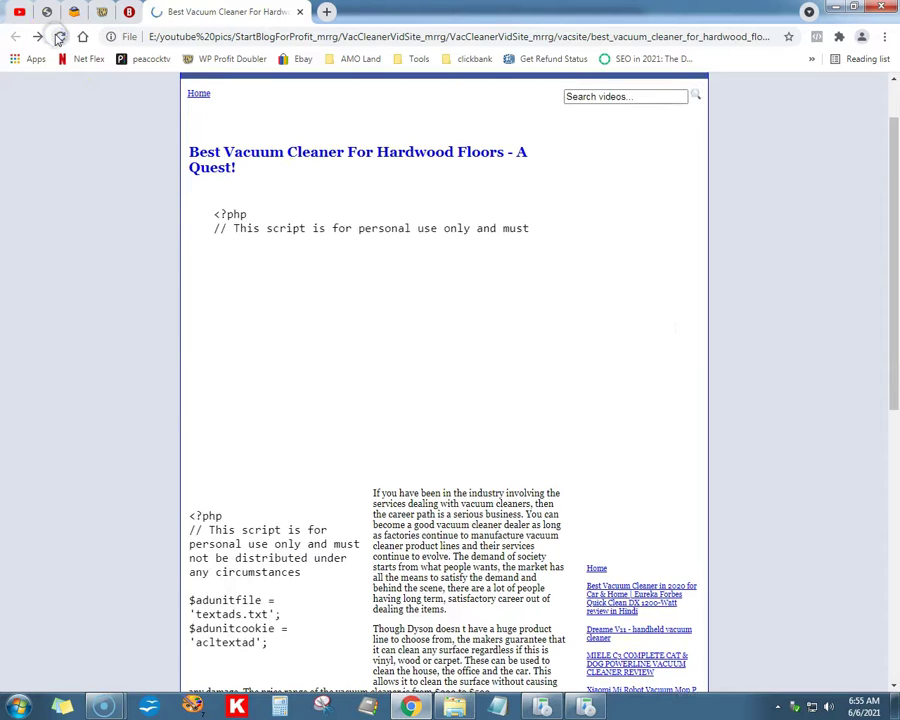
left_click(500, 707)
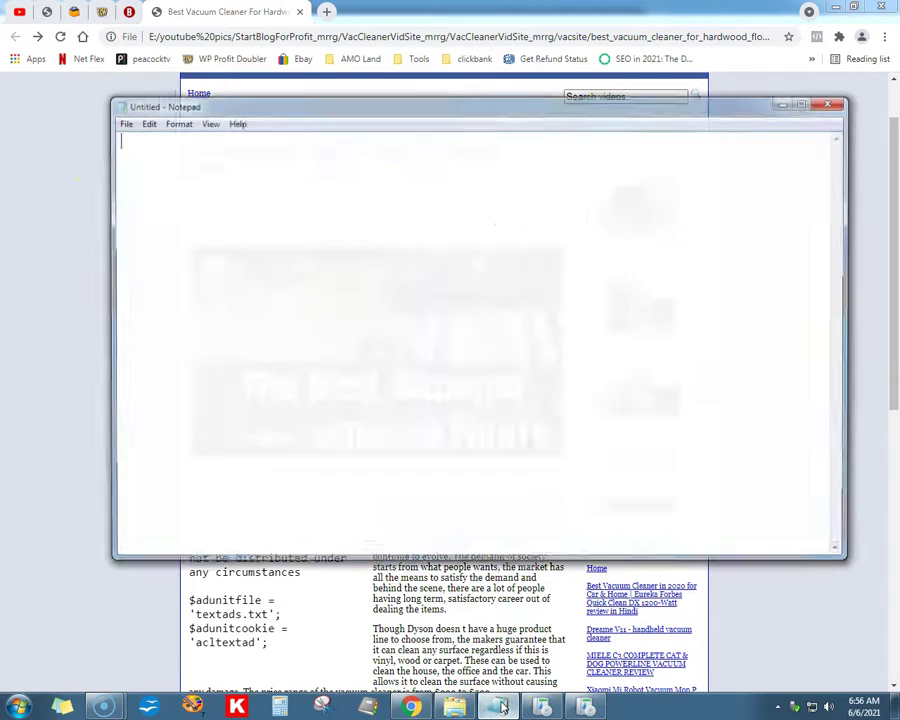
left_click(122, 124)
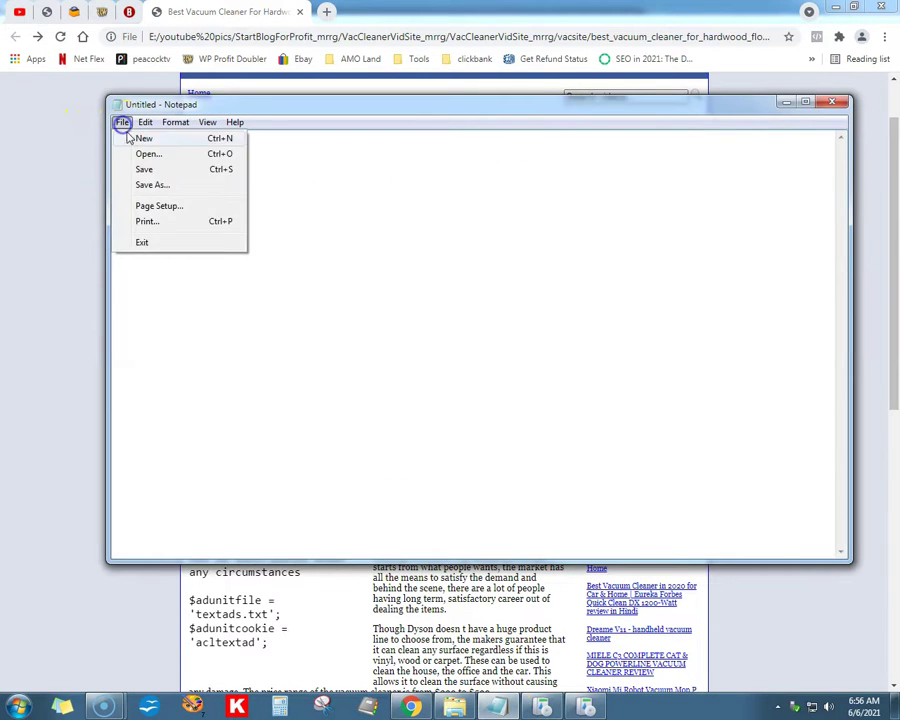
left_click(140, 153)
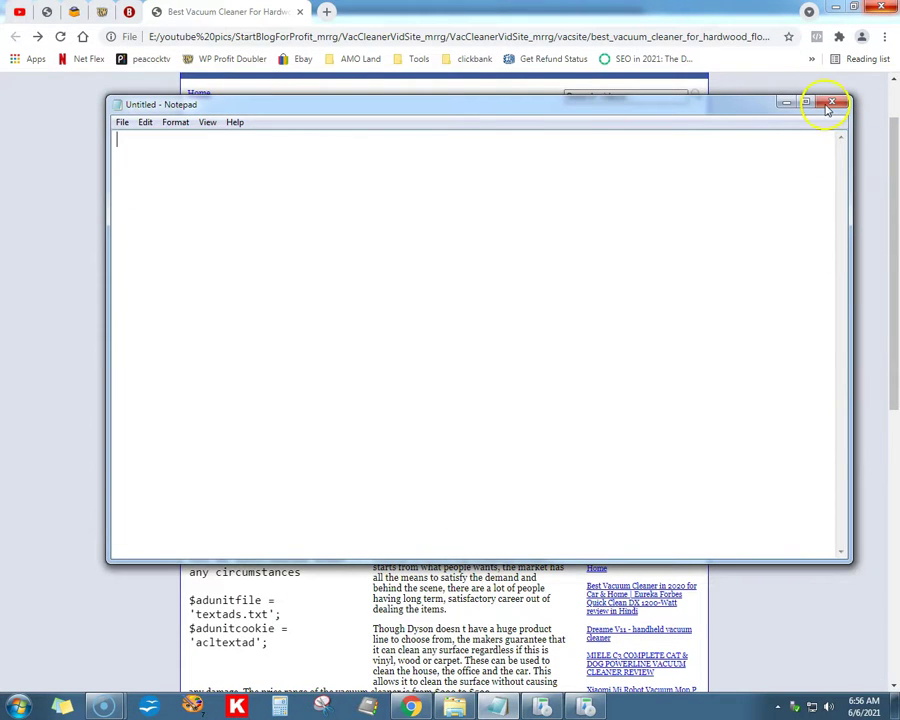
left_click(829, 104)
left_click(458, 707)
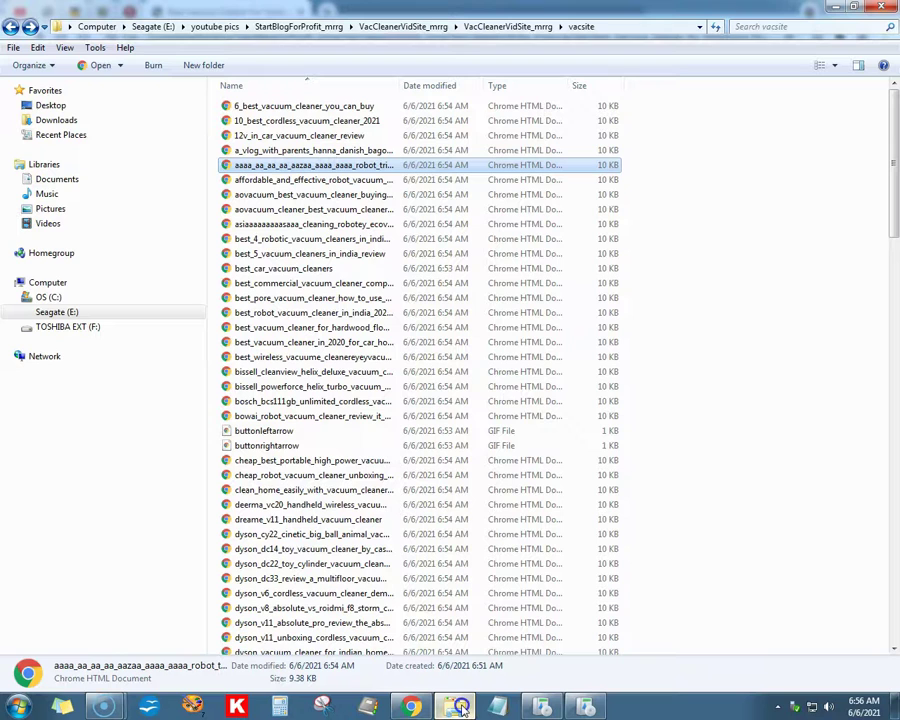
- Find textads.txt among the folder's .txt files and delete the blank lines between the fish pond ads
left_click(801, 26)
left_click(796, 43)
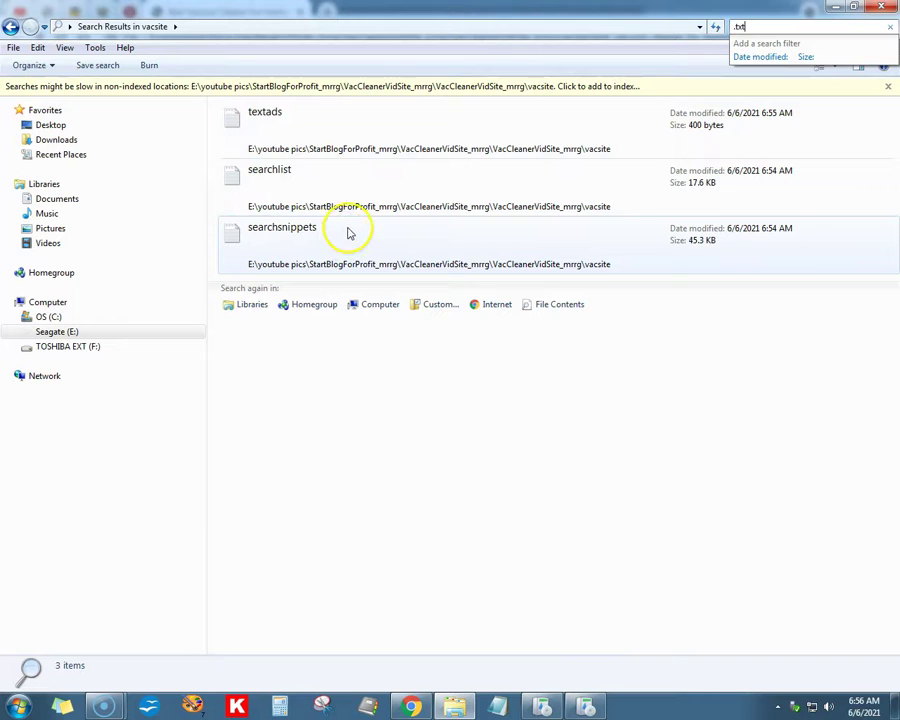
double_click(341, 129)
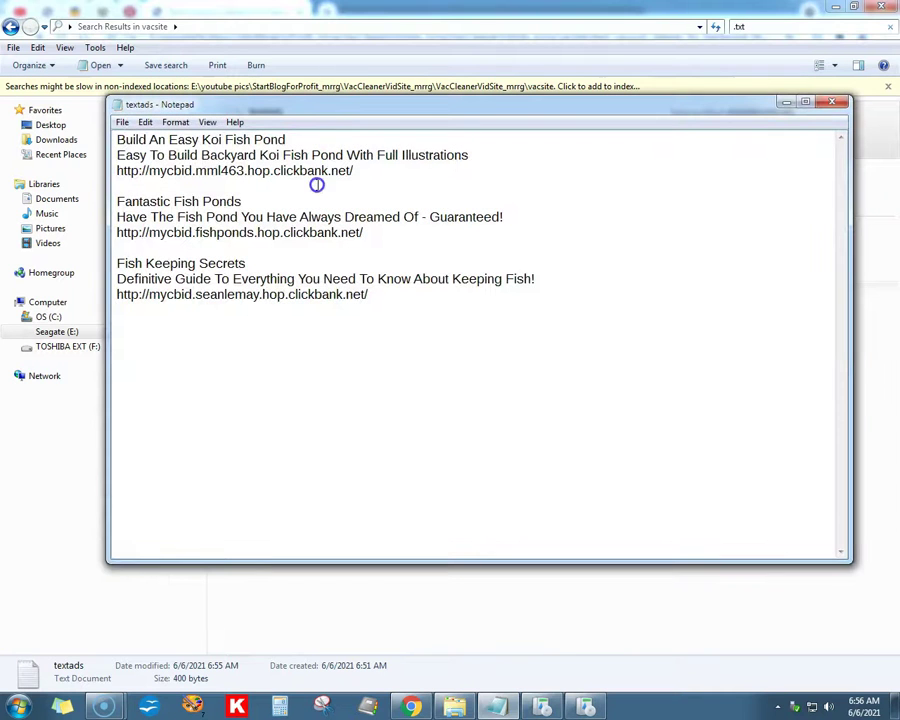
left_click(148, 184)
key("Delete")
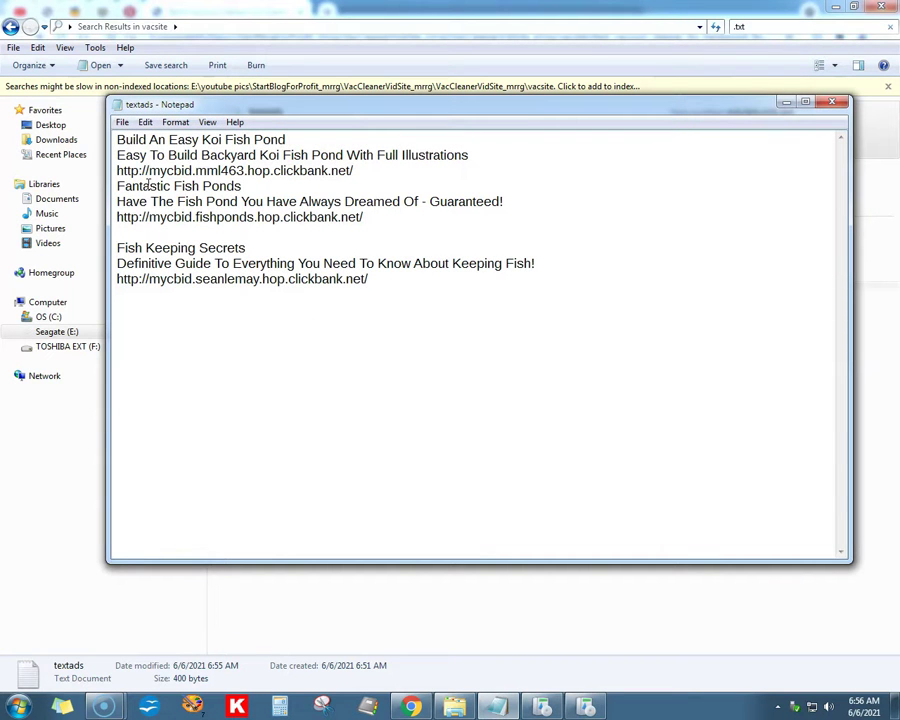
key("Down")
key("Down")
key("Down")
key("Delete")
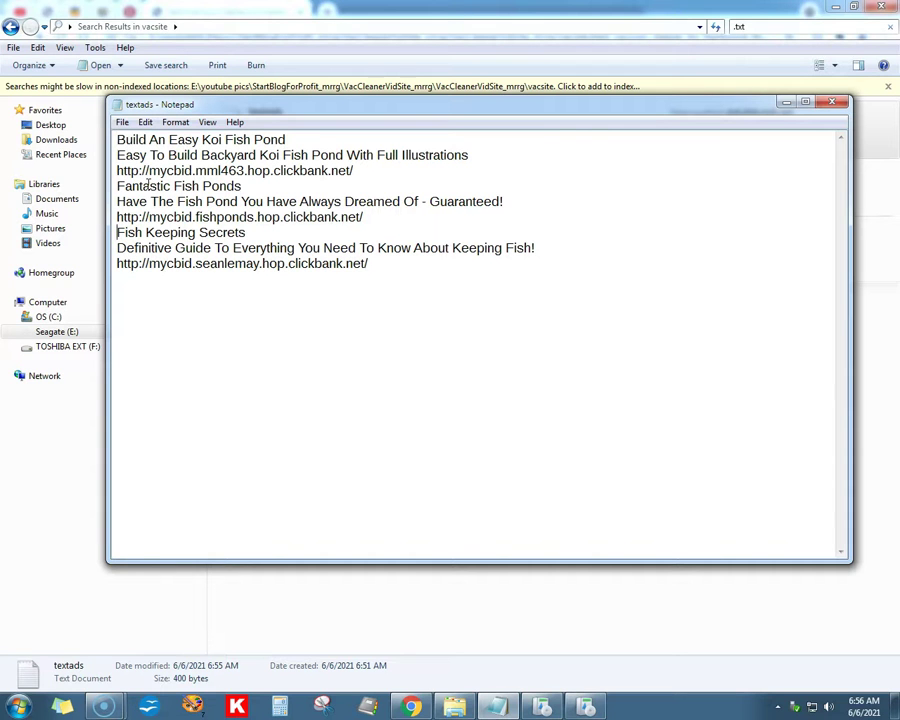
- Save the edited textads.txt and close Notepad
left_click(125, 121)
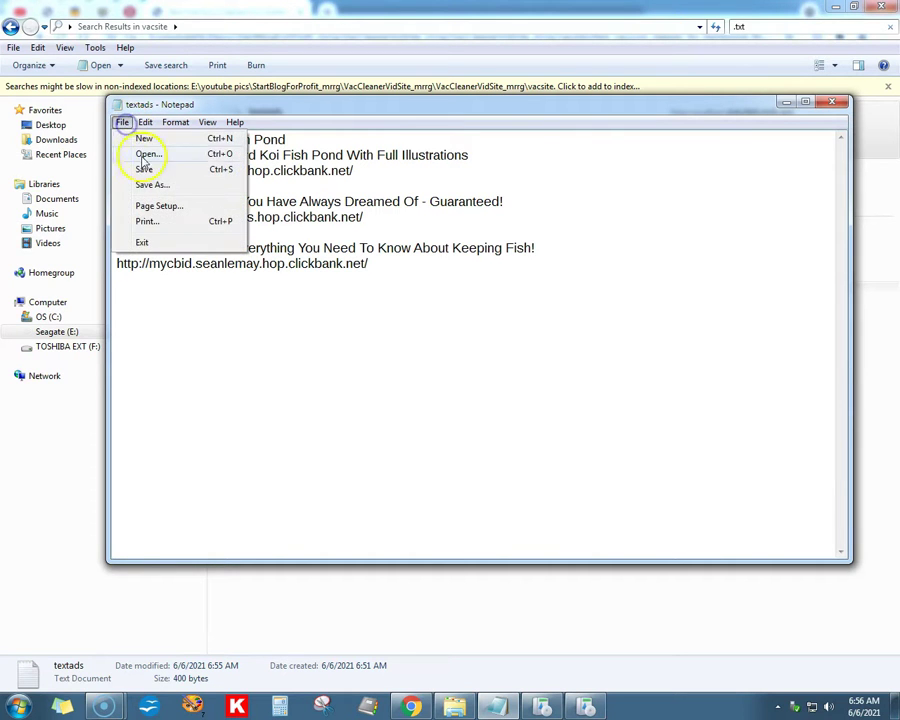
left_click(145, 168)
left_click(831, 102)
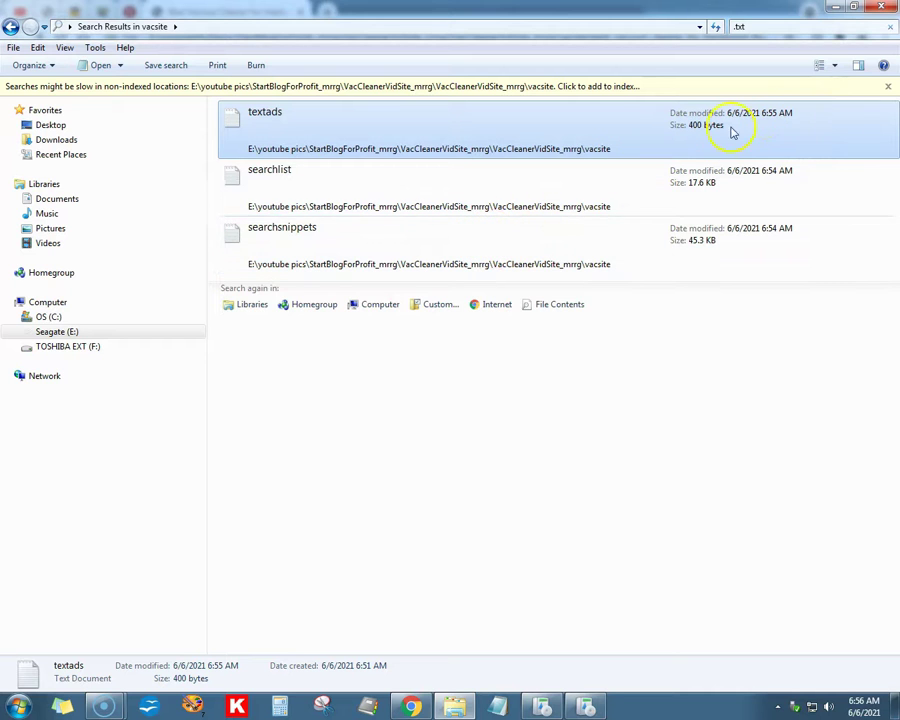
- Clear the .txt search and open 10_best_cordless_vacuum_cleaner_2021 in Chrome to review it
left_click(452, 704)
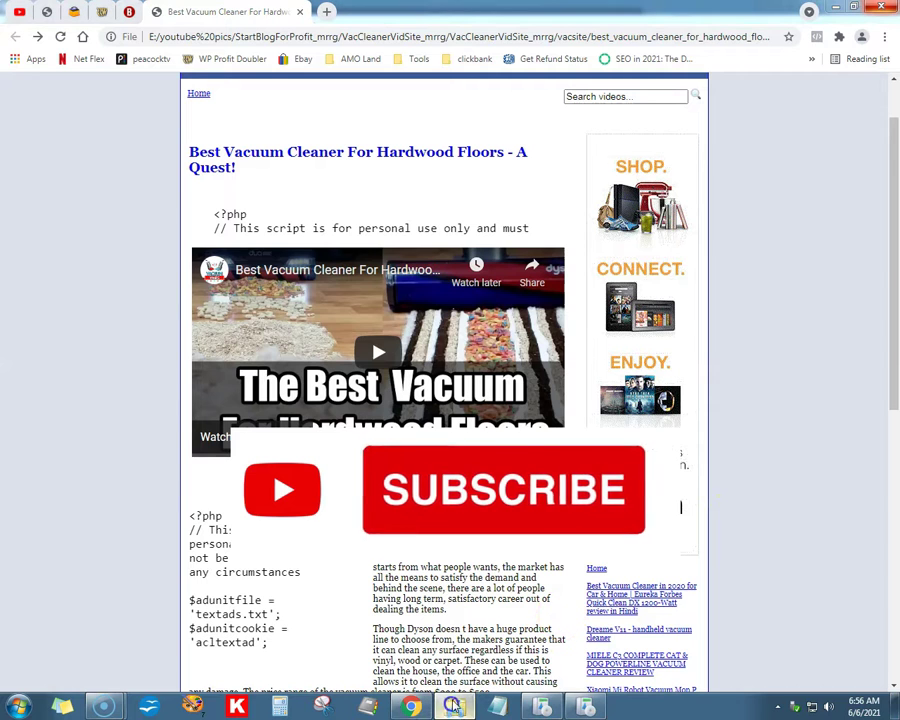
left_click(441, 705)
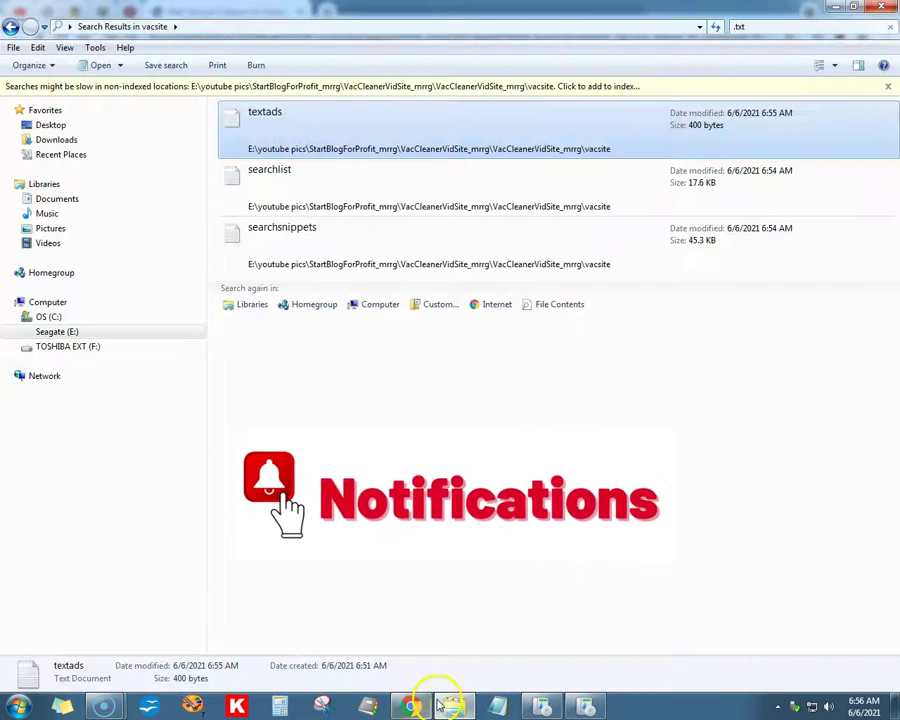
left_click(887, 86)
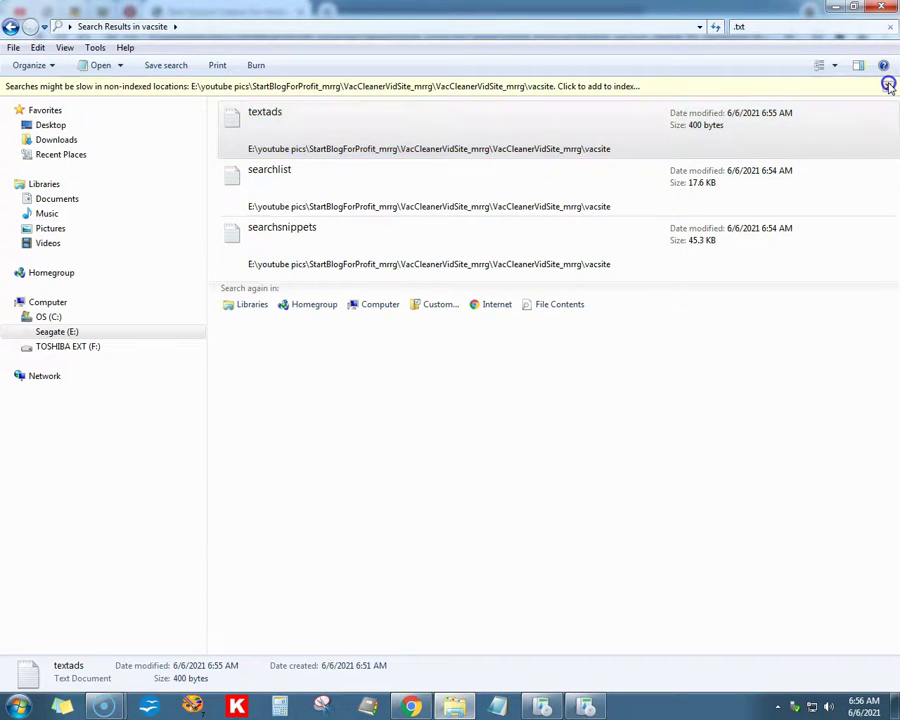
left_click(890, 27)
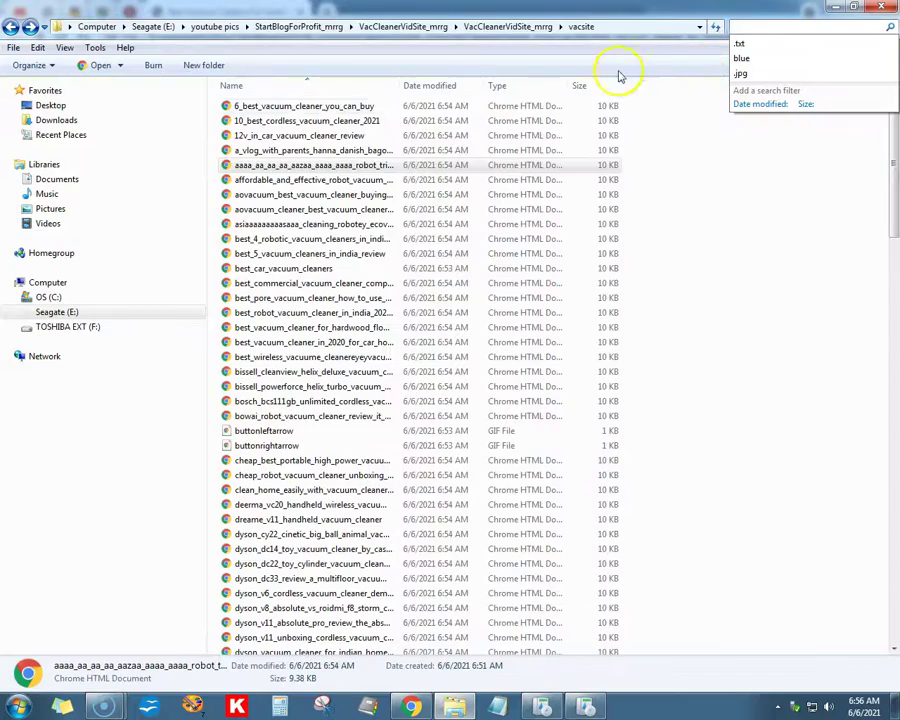
double_click(250, 120)
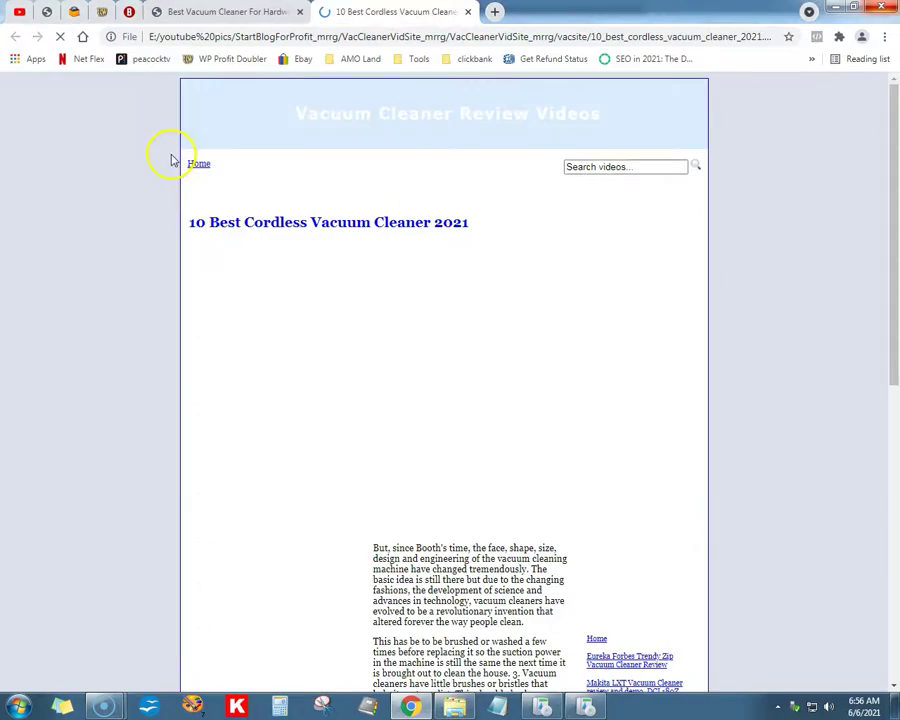
scroll(148, 175, "down", 5)
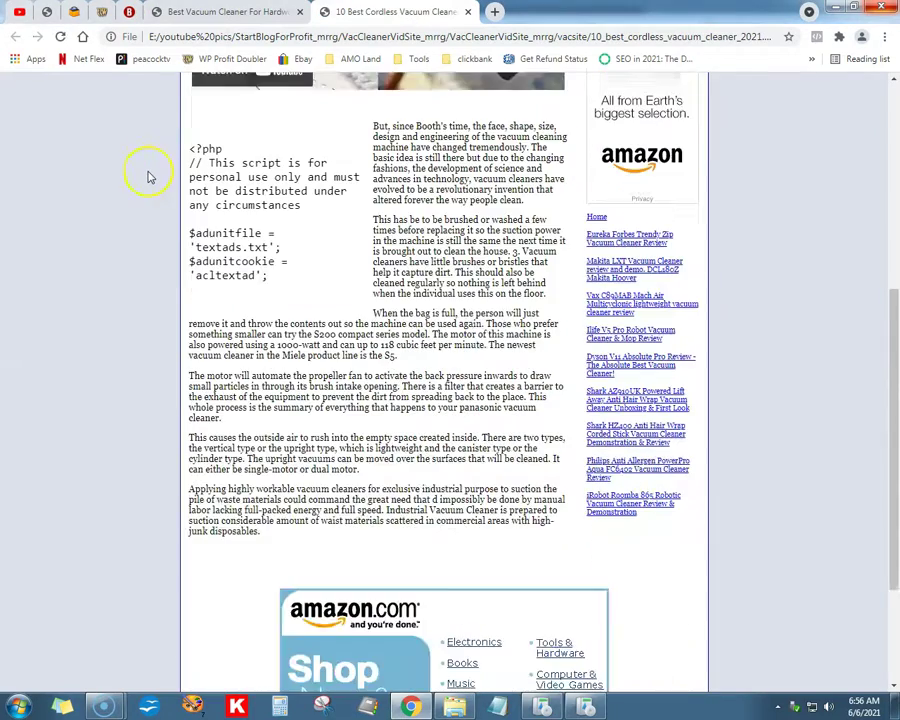
scroll(148, 175, "up", 2)
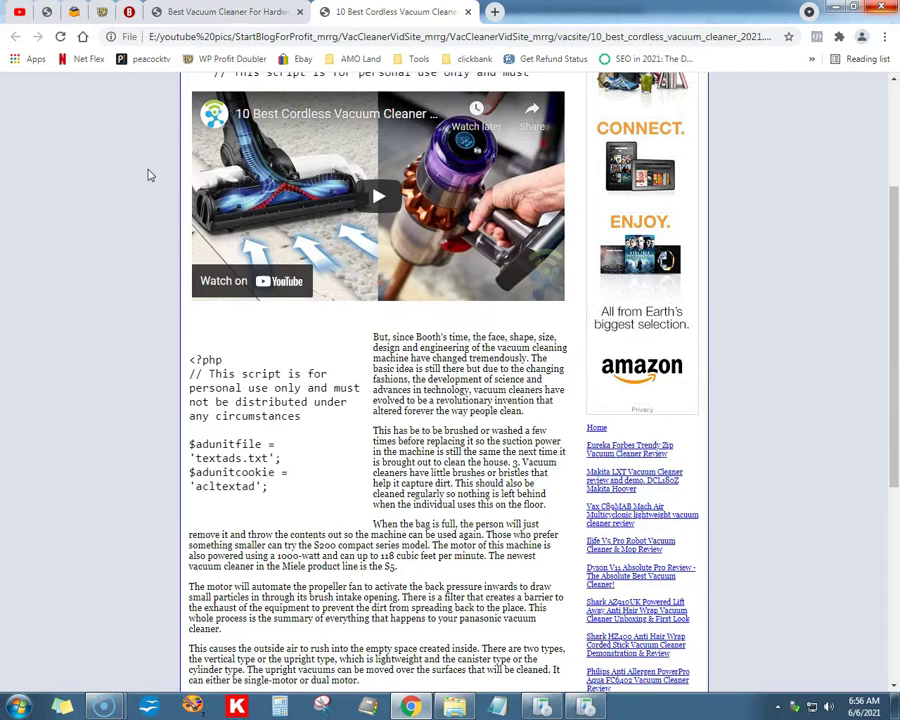
scroll(148, 175, "up", 1)
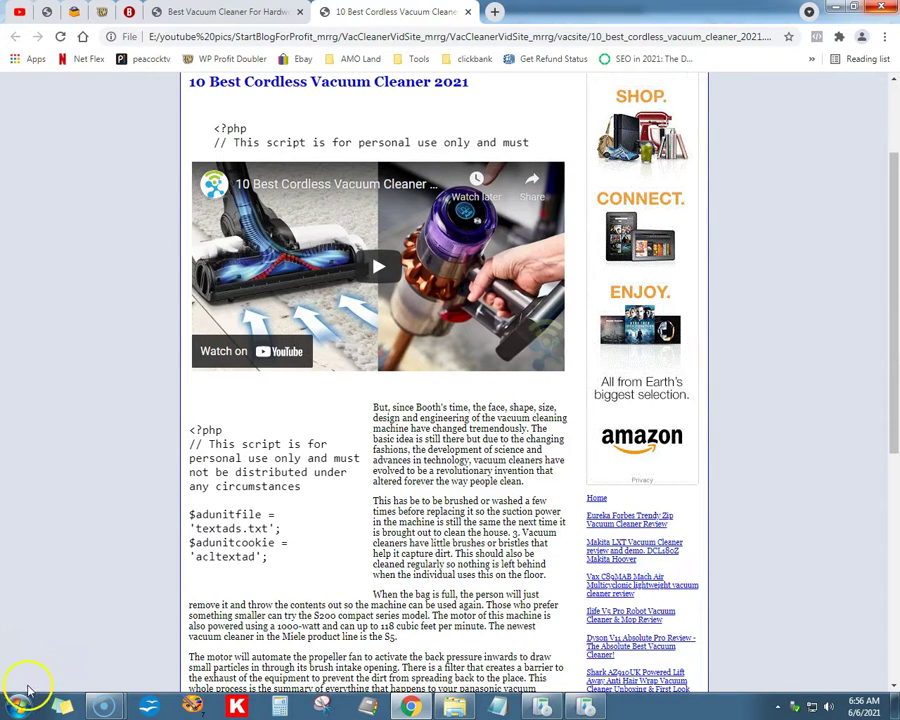
- Bring the Site Builder instructions forward at the 'Using Your Own Text Ads' section
left_click(497, 706)
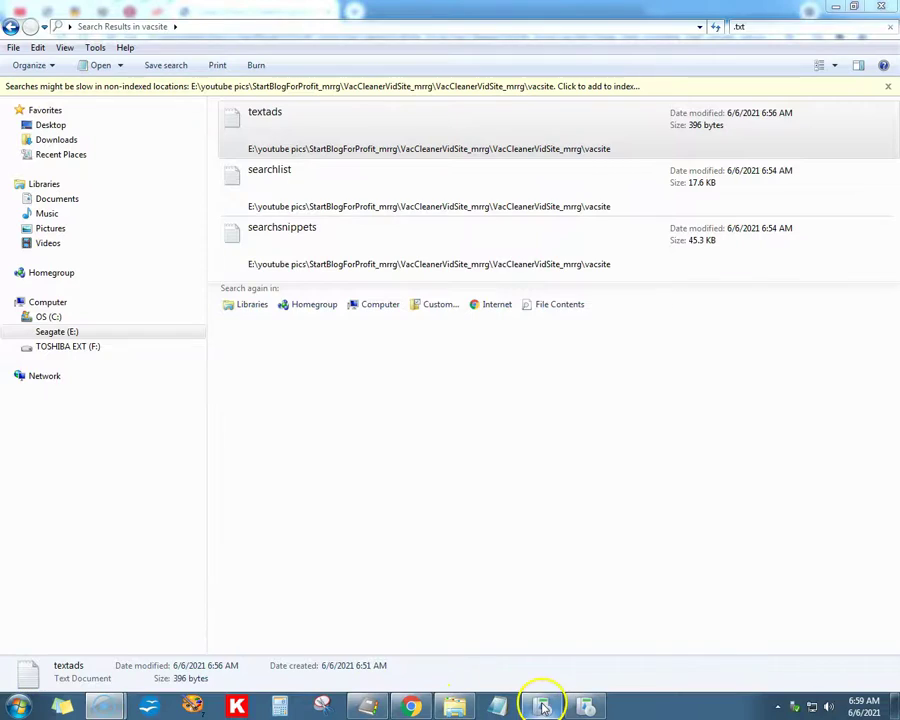
left_click(541, 706)
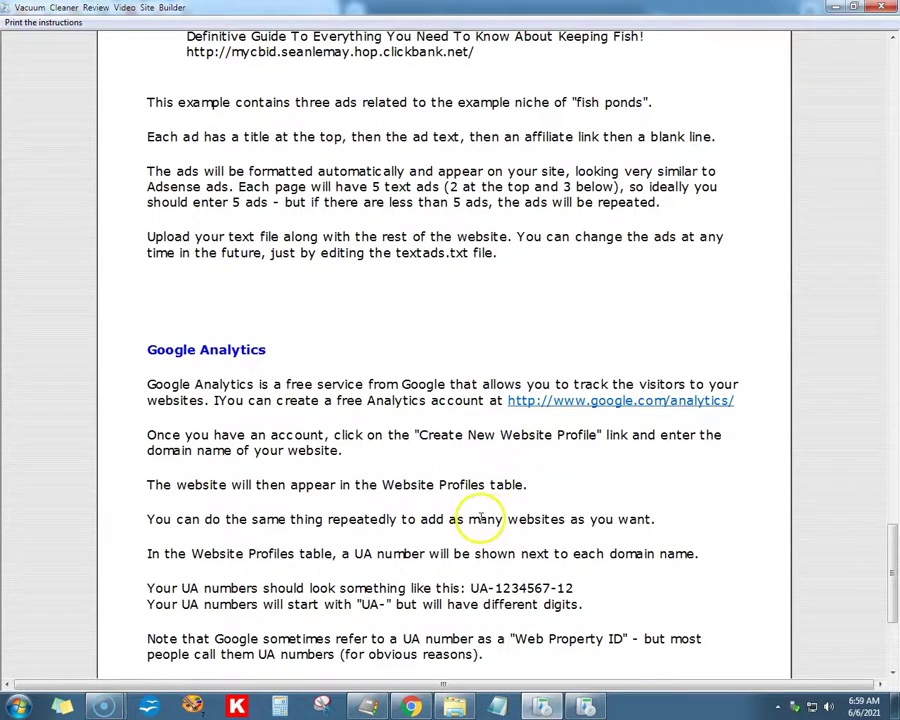
scroll(484, 516, "up", 5)
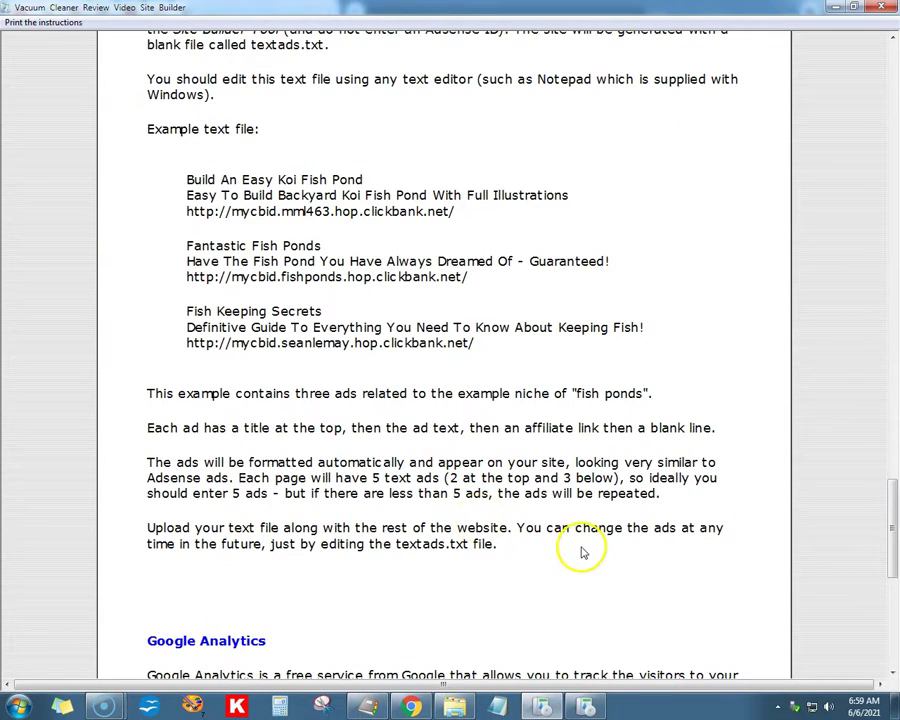
scroll(565, 545, "up", 7)
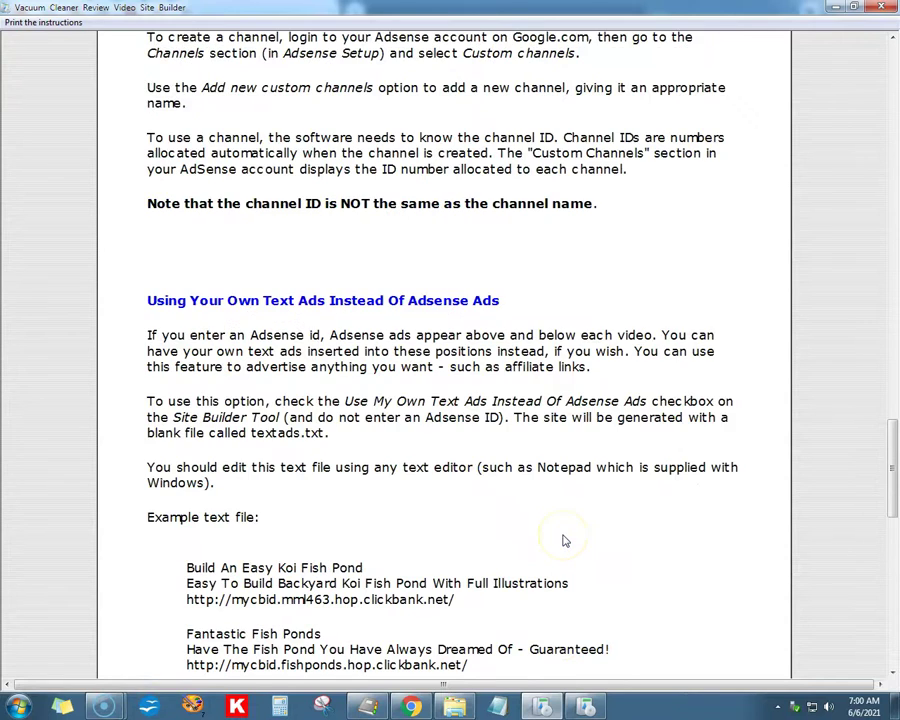
scroll(565, 541, "down", 3)
scroll(563, 541, "down", 3)
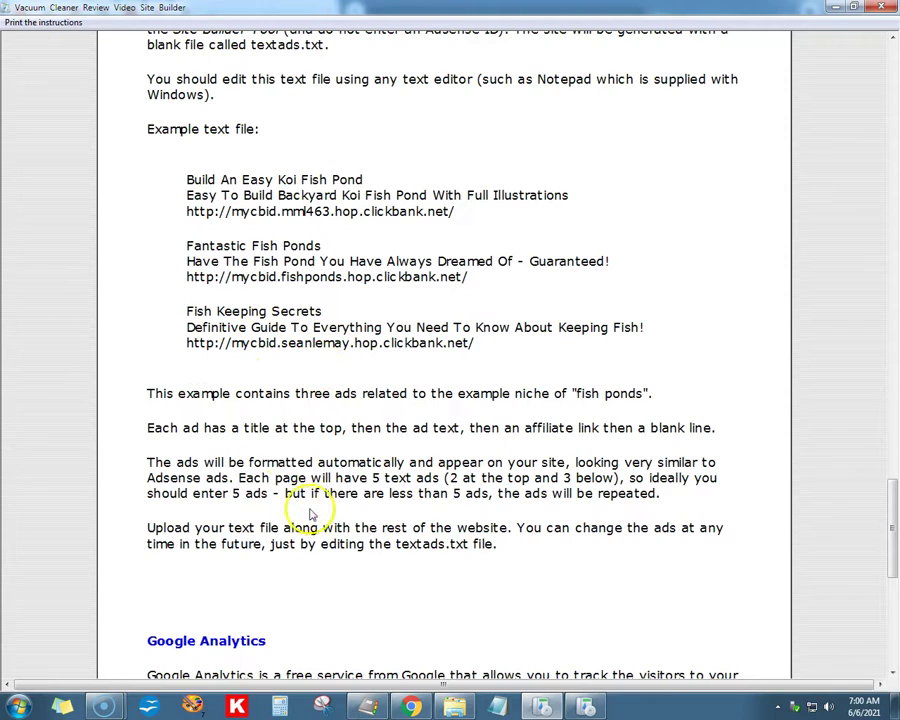
scroll(338, 508, "down", 2)
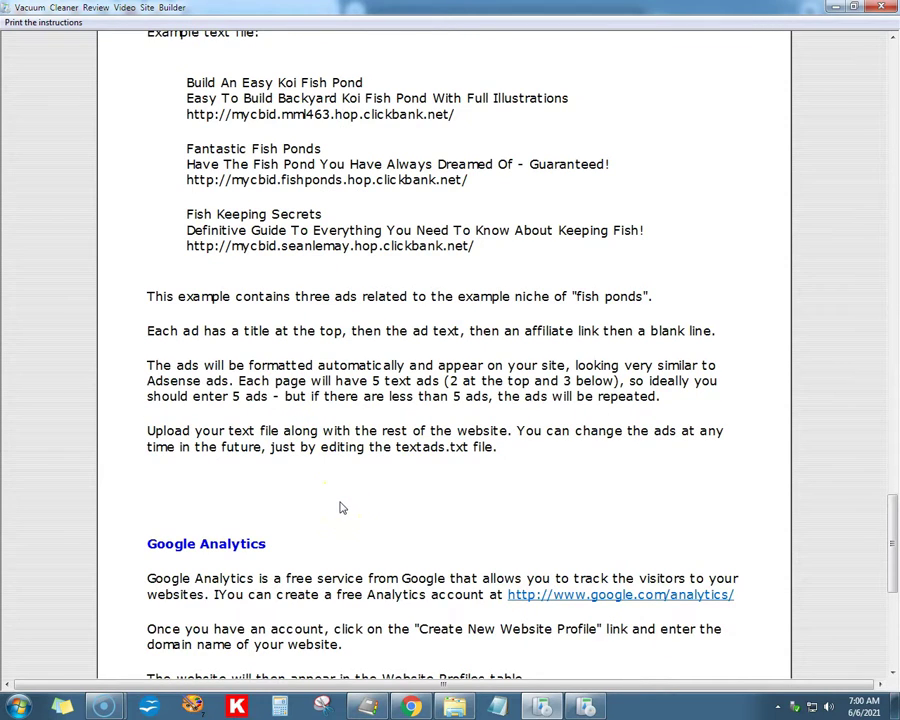
scroll(338, 508, "up", 4)
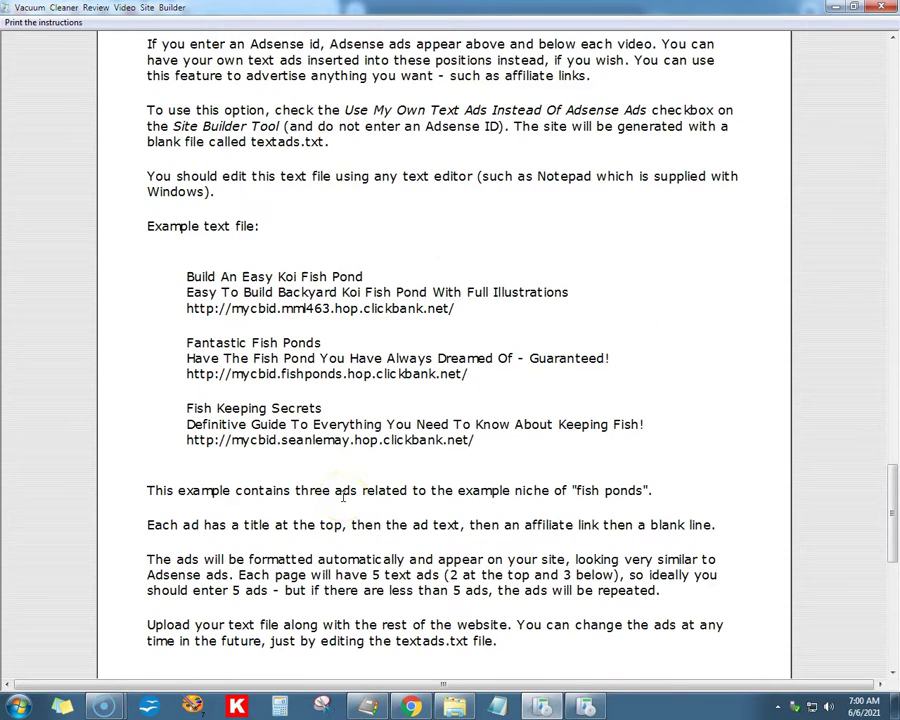
scroll(342, 497, "down", 4)
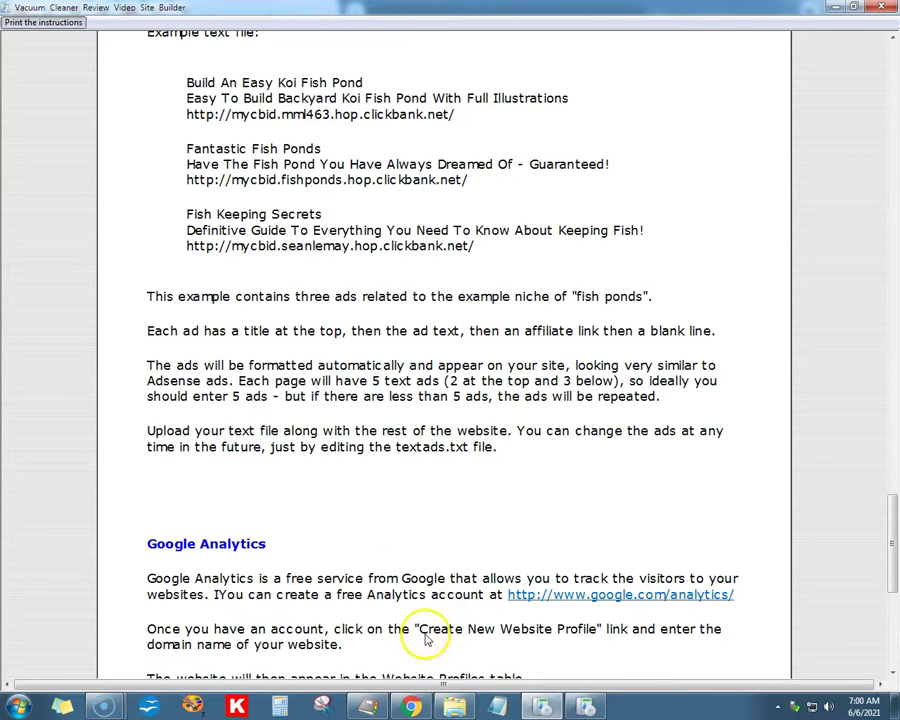
- Reload the portable vacuum review page to check the new ads, then close its tab
left_click(412, 708)
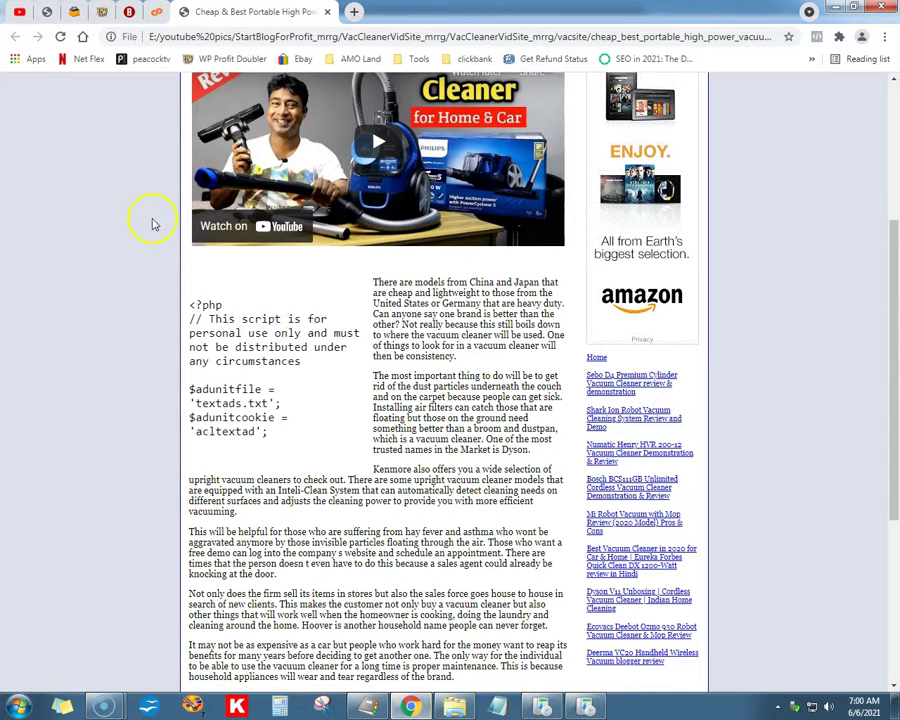
scroll(224, 244, "up", 5)
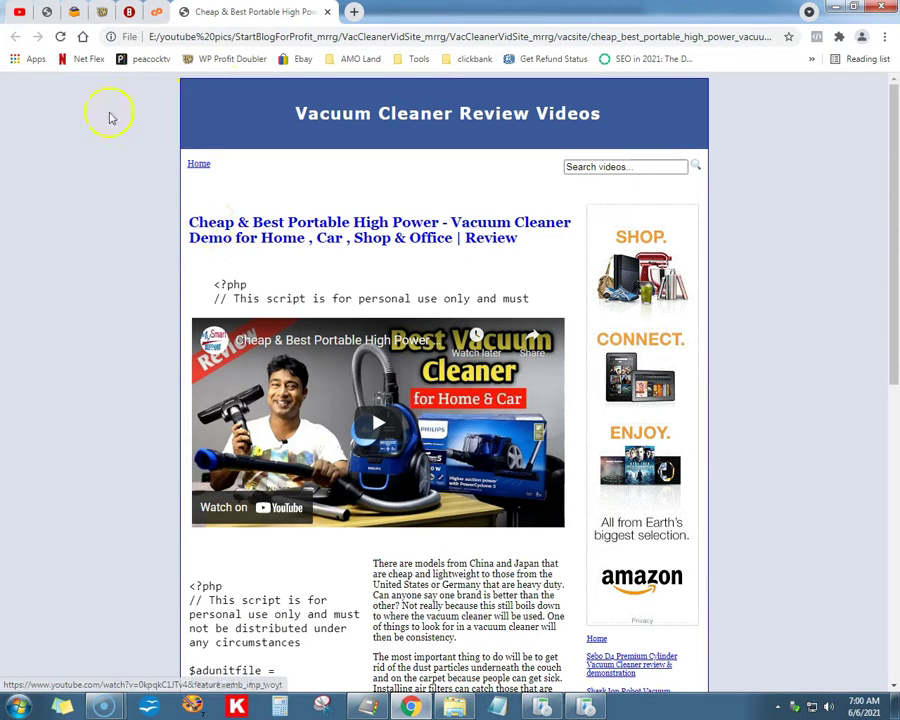
left_click(59, 38)
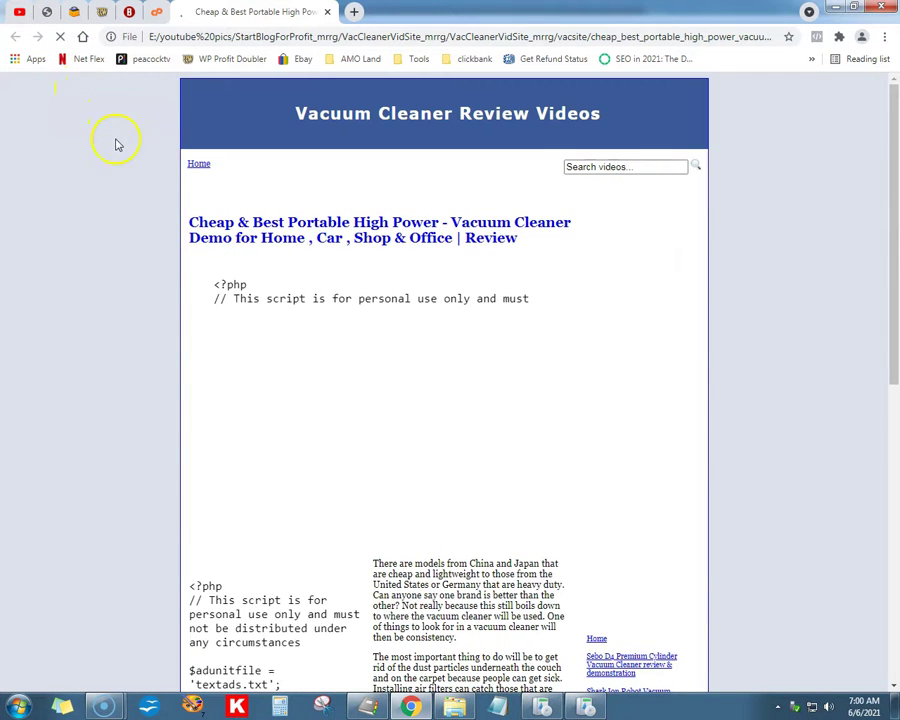
scroll(122, 226, "down", 3)
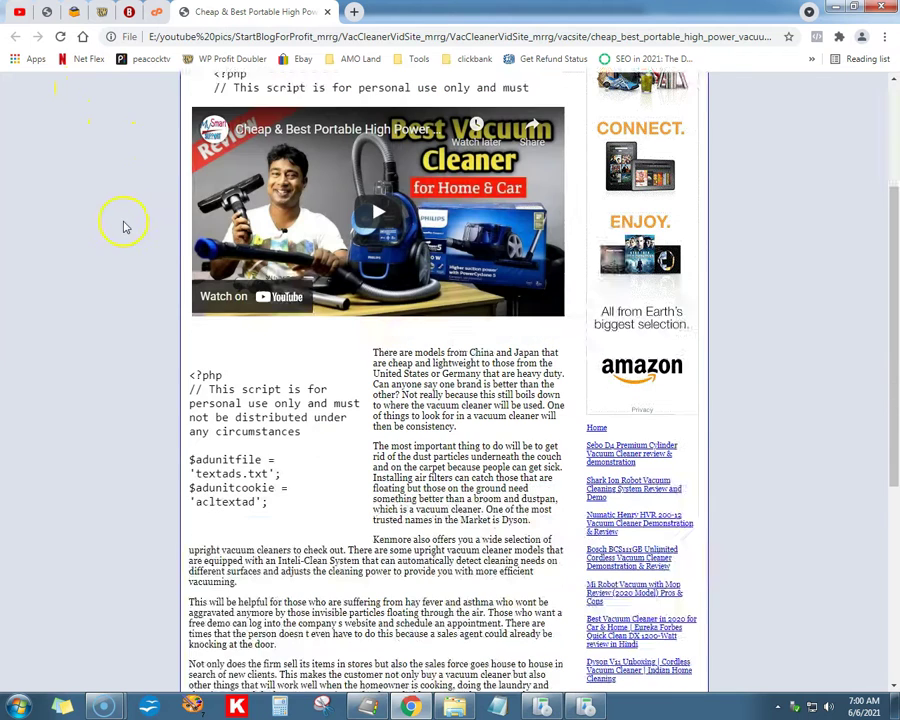
scroll(126, 226, "up", 3)
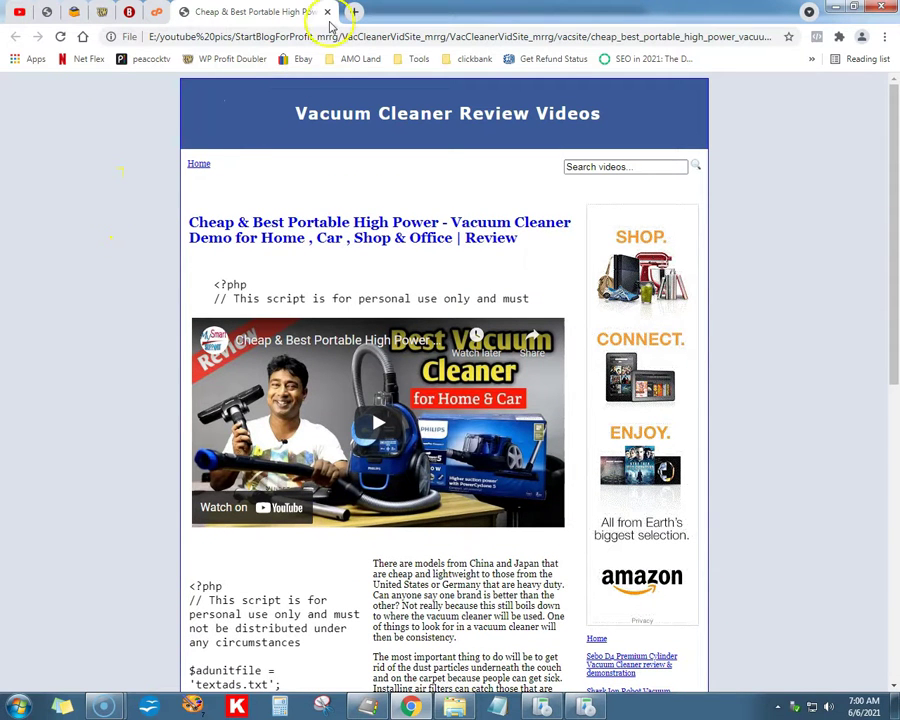
left_click(205, 585)
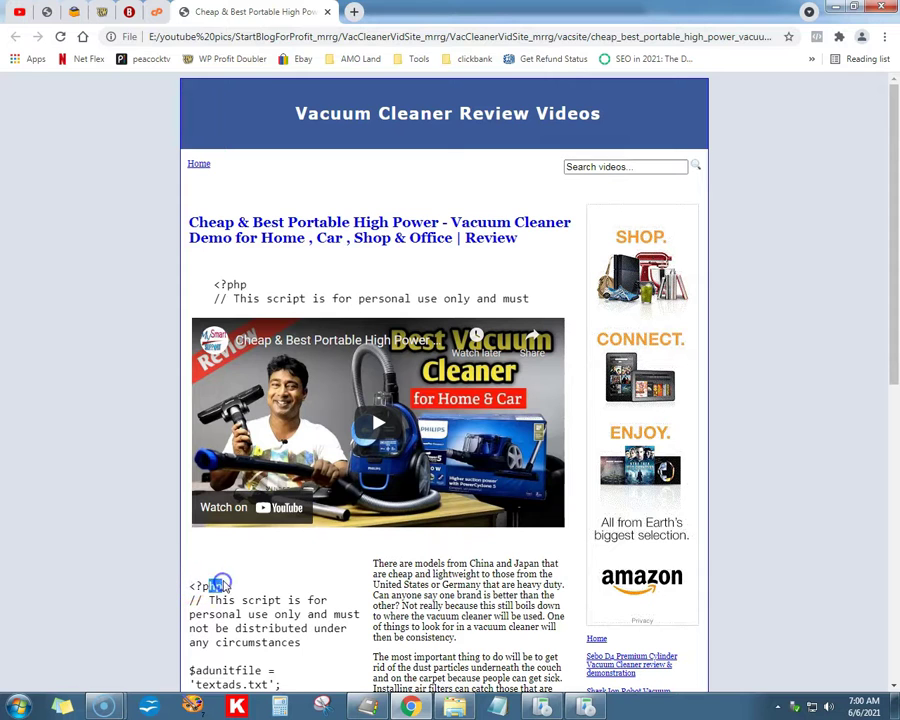
left_click(330, 11)
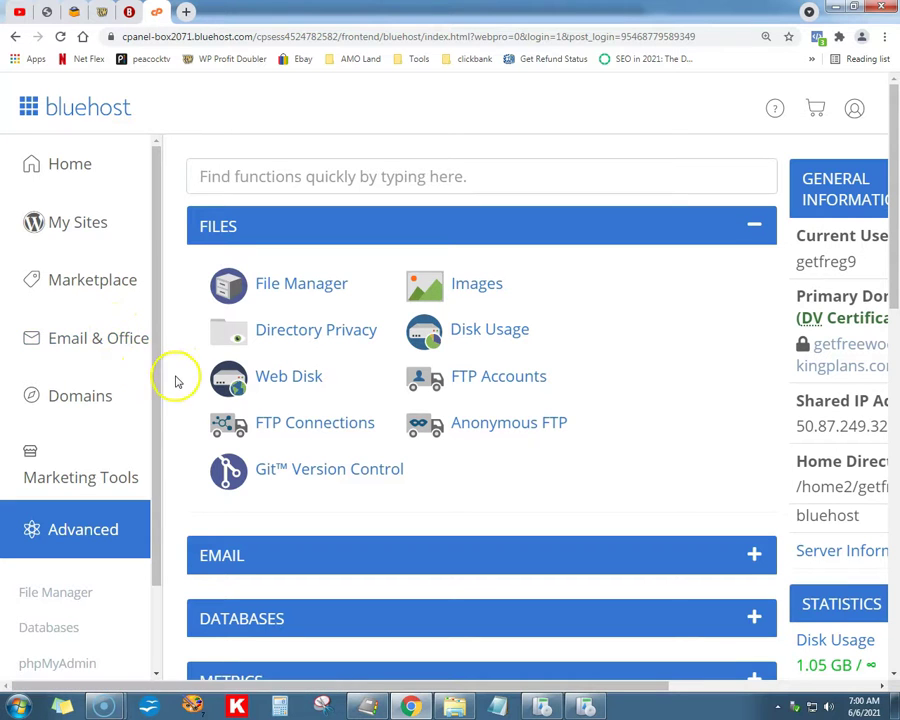
- Open File Manager from the Files section of Bluehost cPanel
left_click(293, 285)
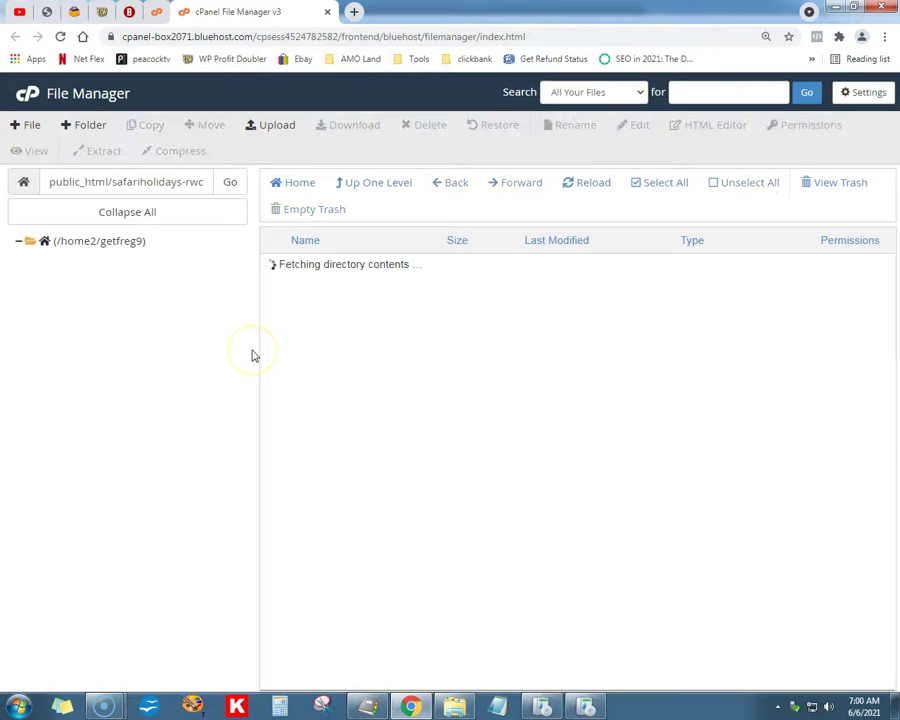
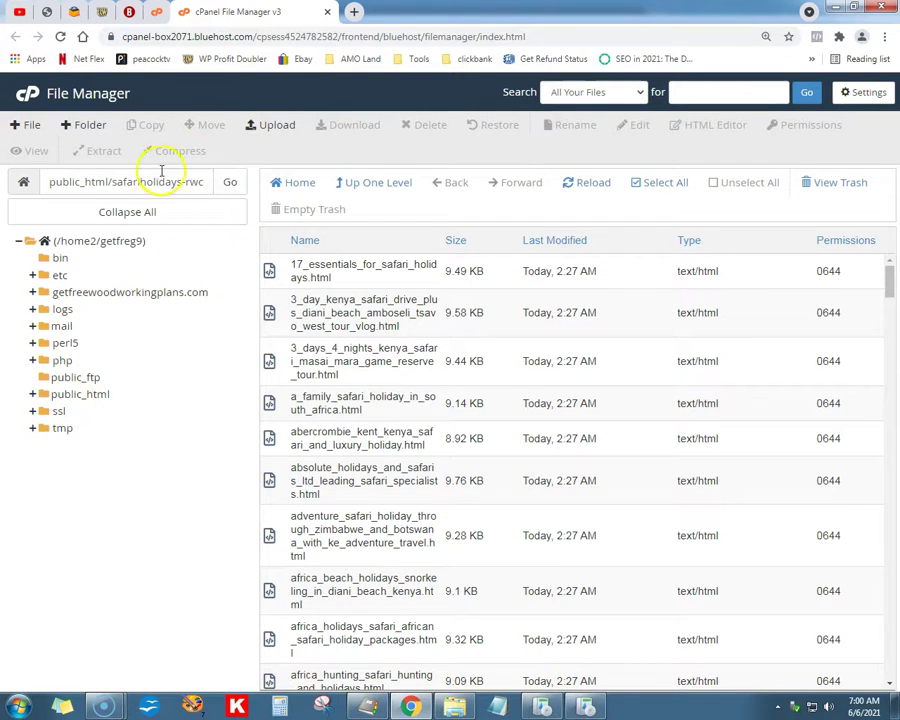
- Close the File Manager tab and scroll through the Advanced cPanel dashboard sections
left_click(327, 14)
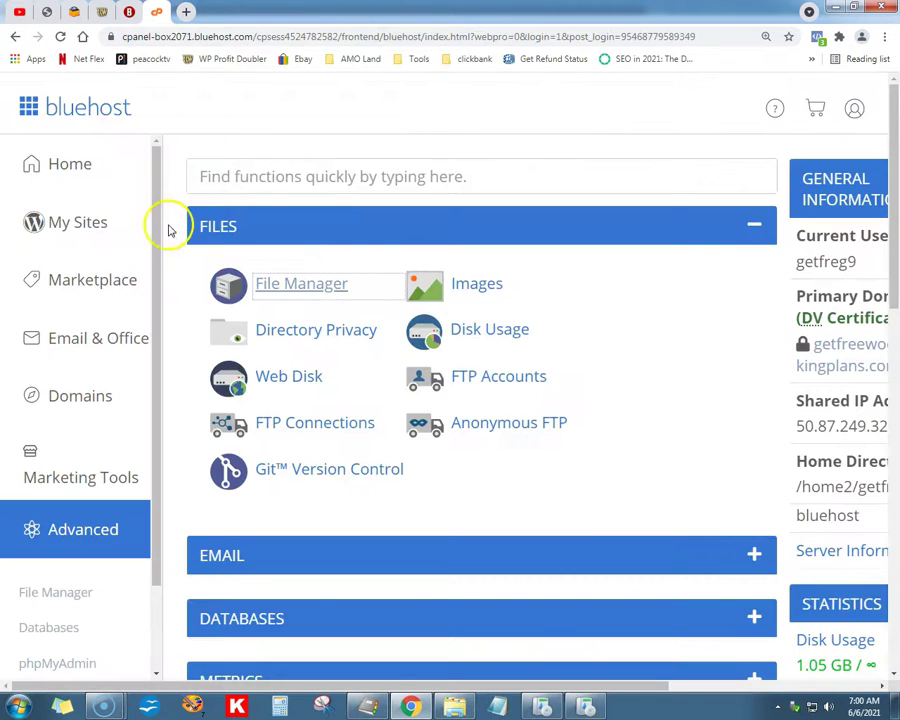
scroll(300, 304, "down", 1)
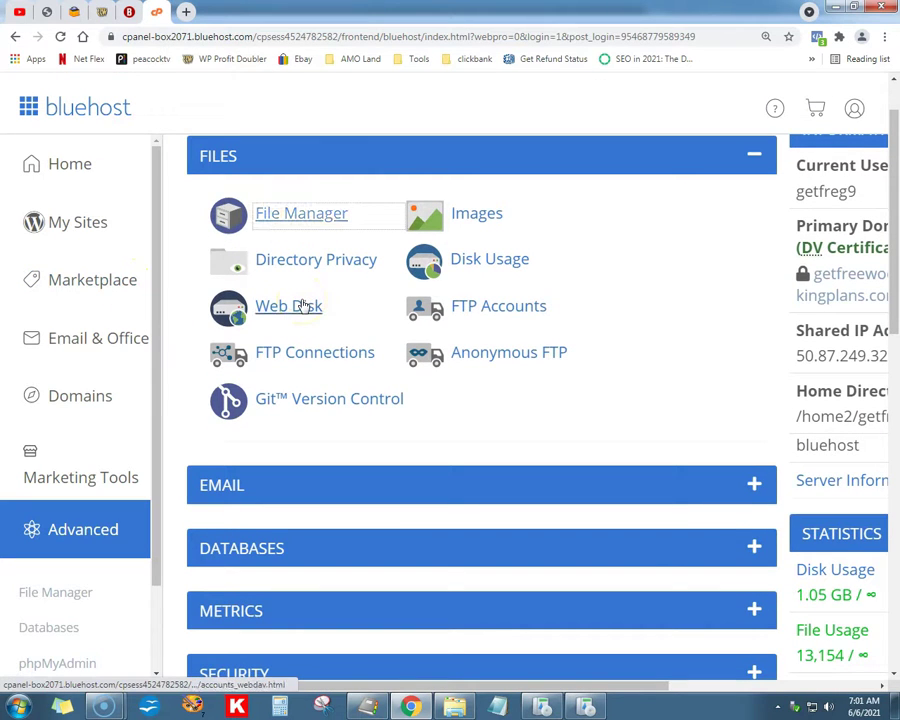
scroll(302, 305, "down", 4)
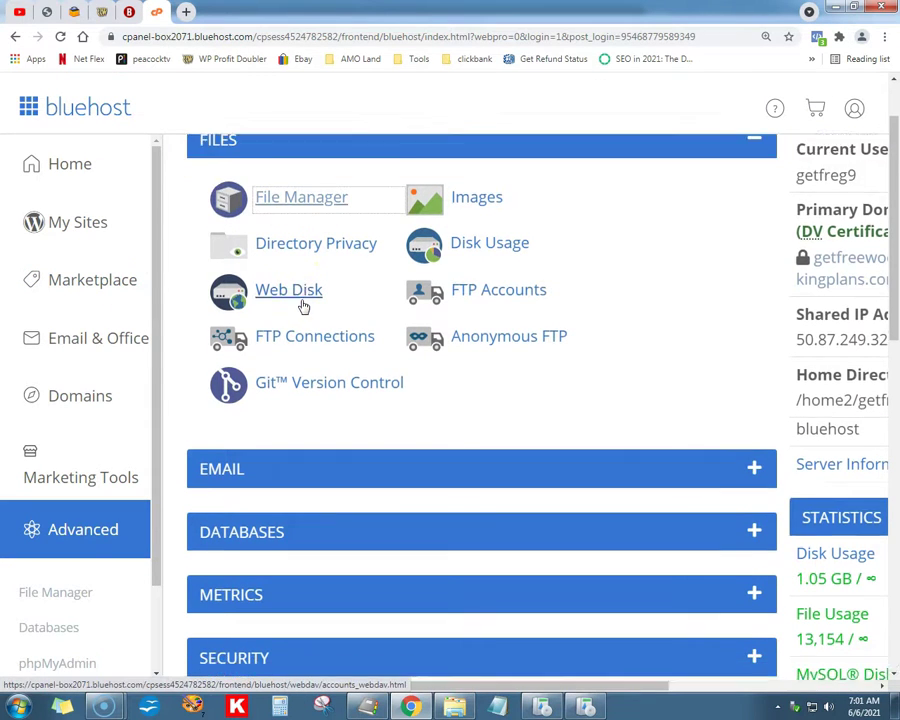
scroll(302, 308, "up", 2)
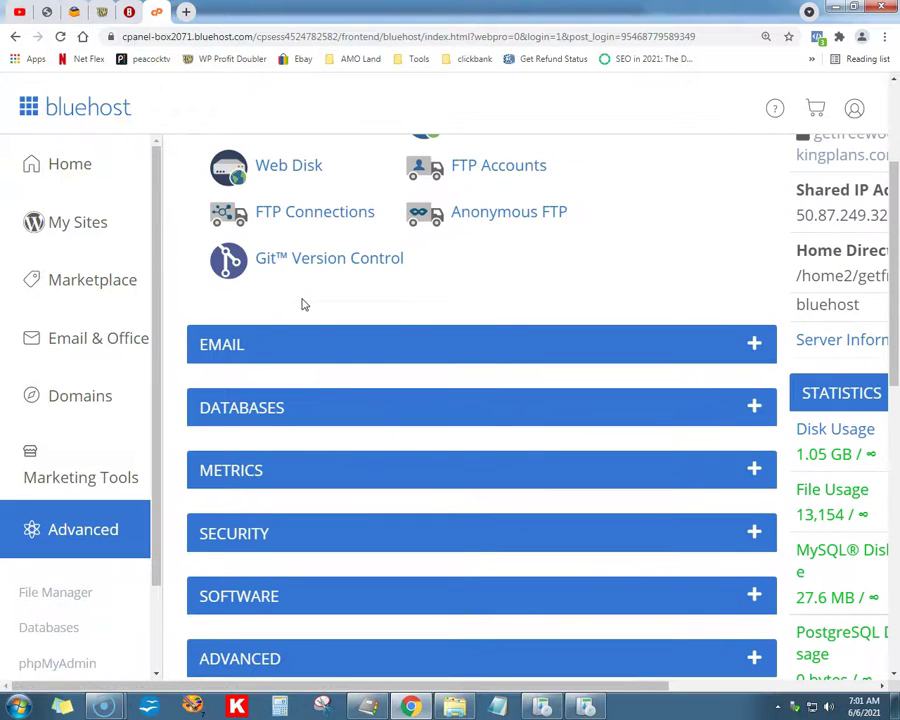
scroll(303, 302, "up", 1)
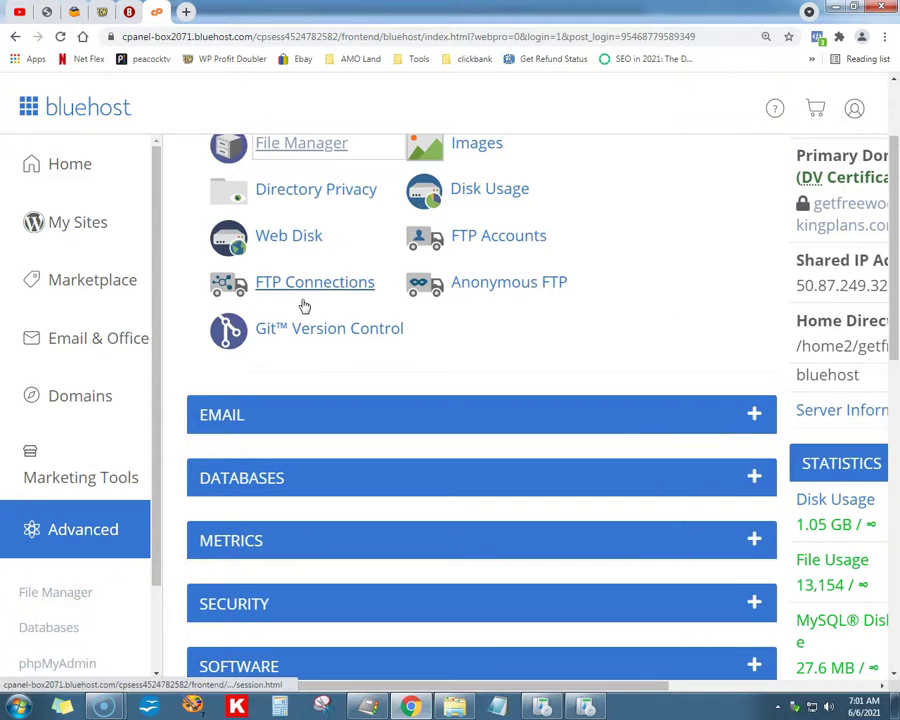
scroll(177, 325, "up", 1)
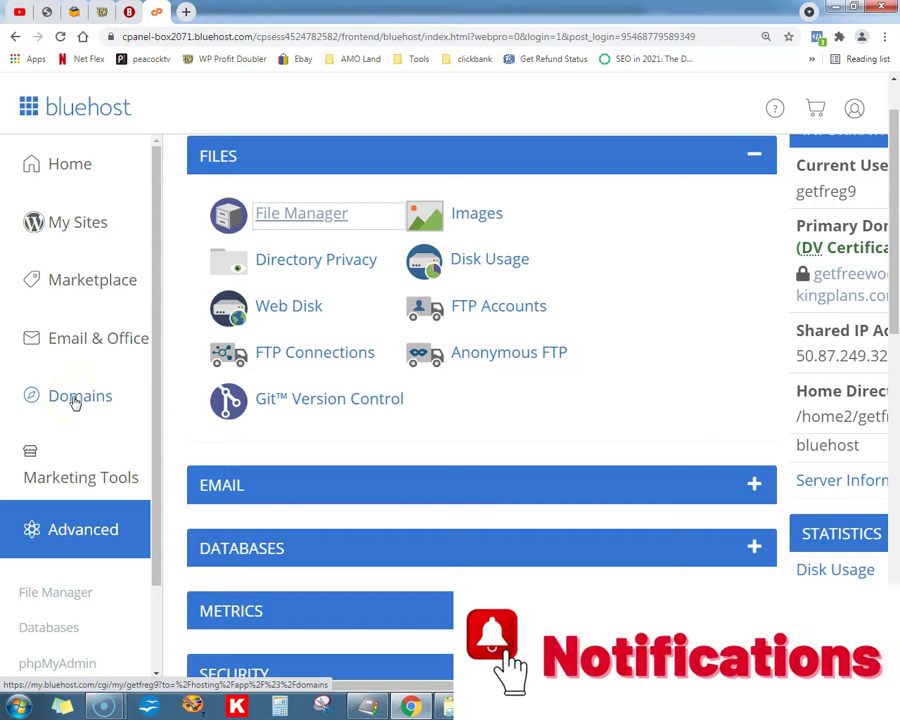
- Open My Domains, dismiss the site builder's 120 video pages success dialog, and return to Explorer
left_click(74, 398)
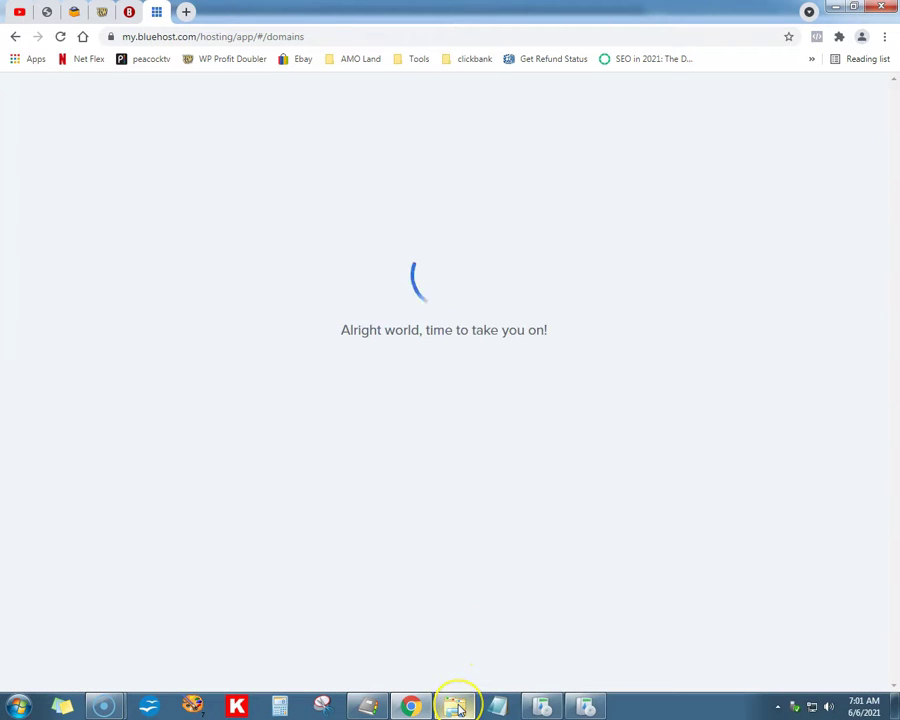
mouse_move(457, 708)
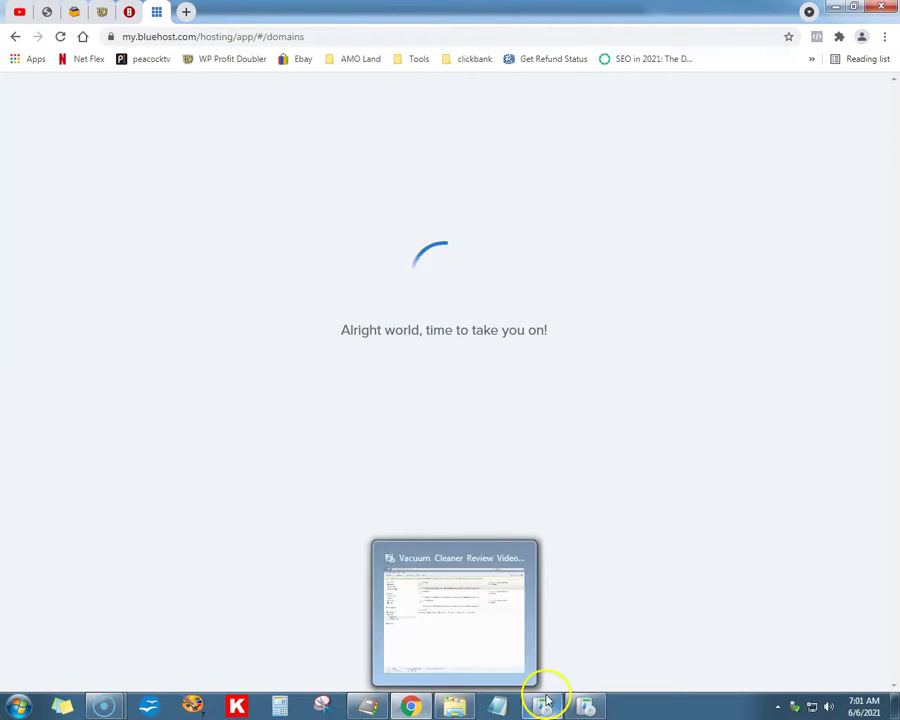
left_click(585, 707)
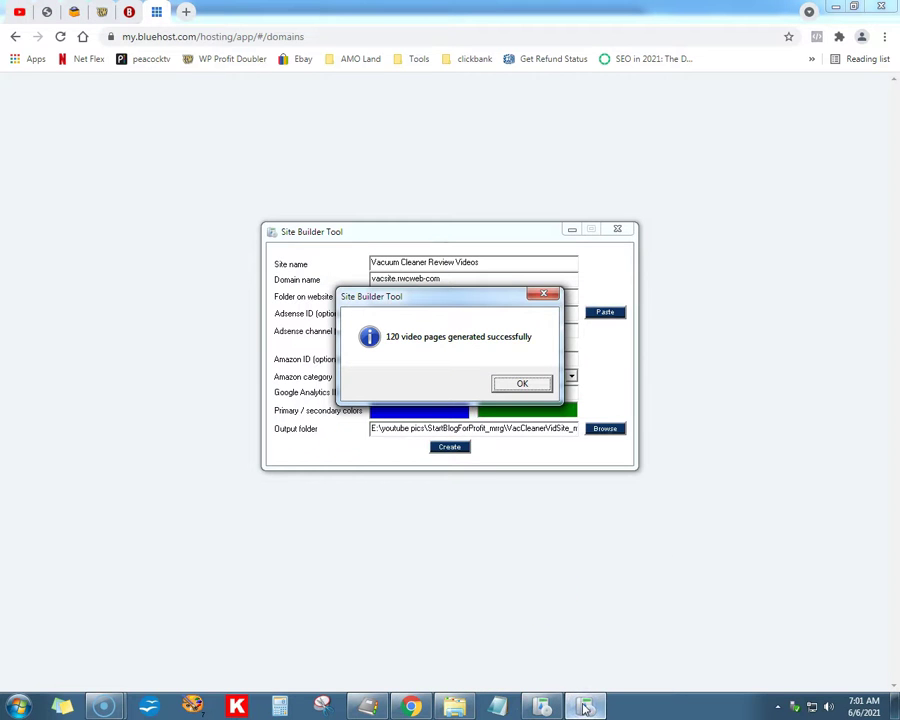
left_click(524, 383)
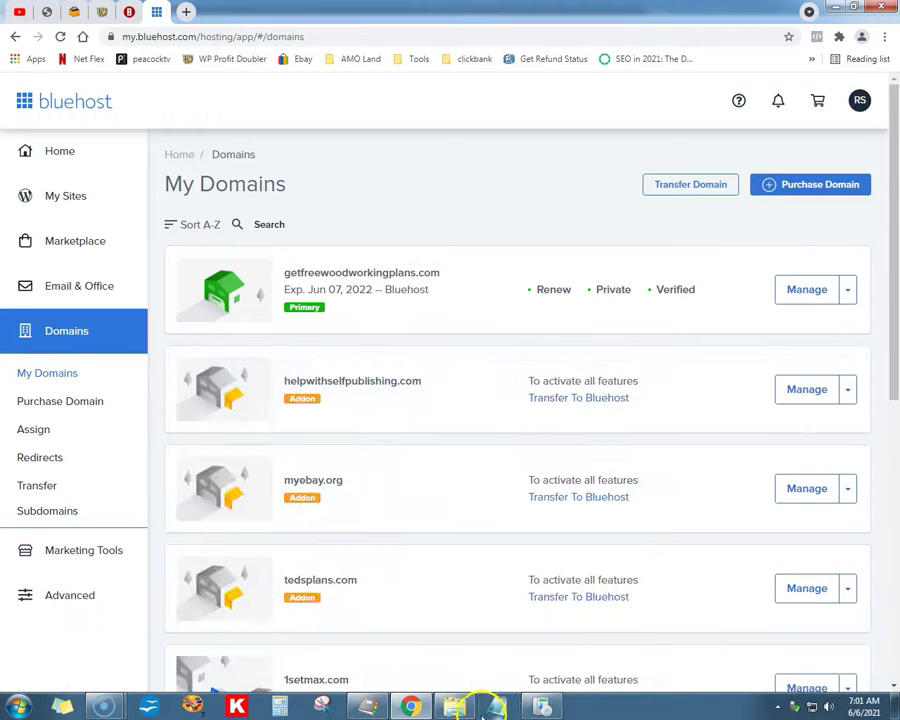
left_click(457, 707)
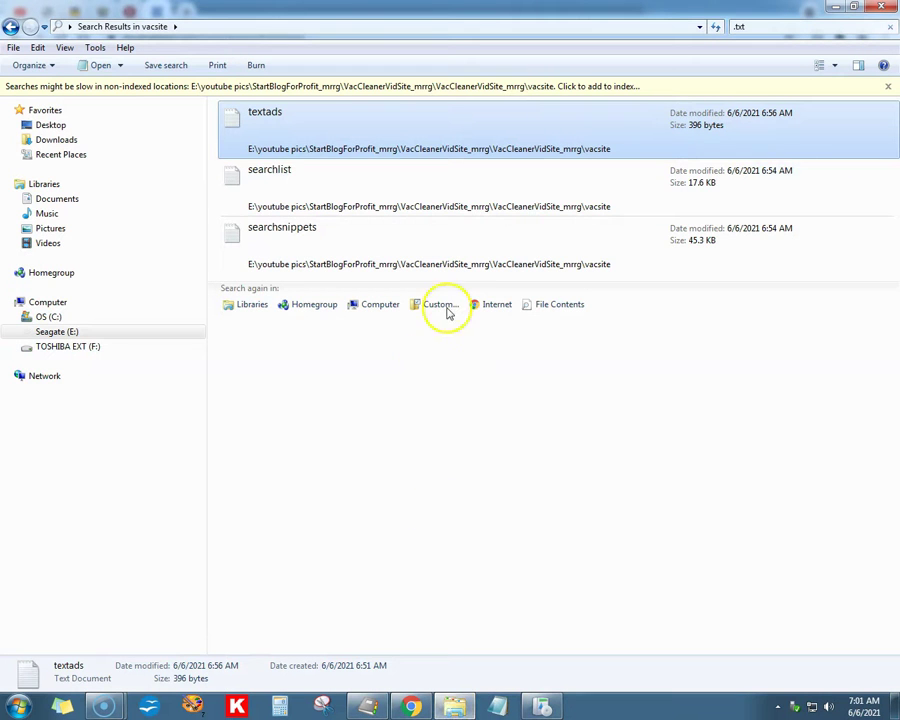
- Clear the .txt search, then preview 6_best_vacuum_cleaner_you_can_buy.html in Chrome and close it
left_click(888, 27)
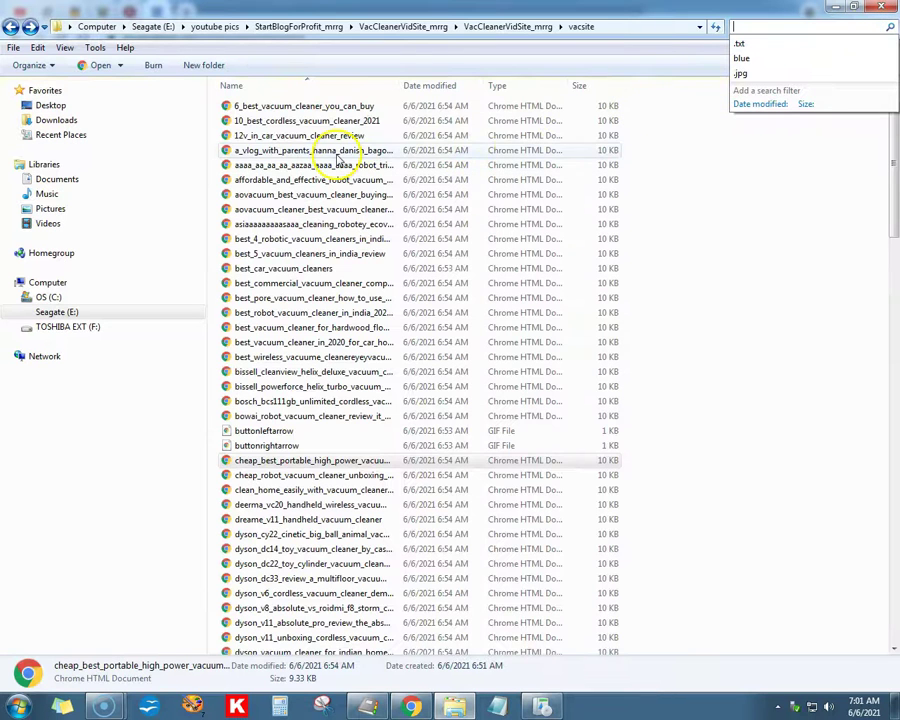
left_click(316, 106)
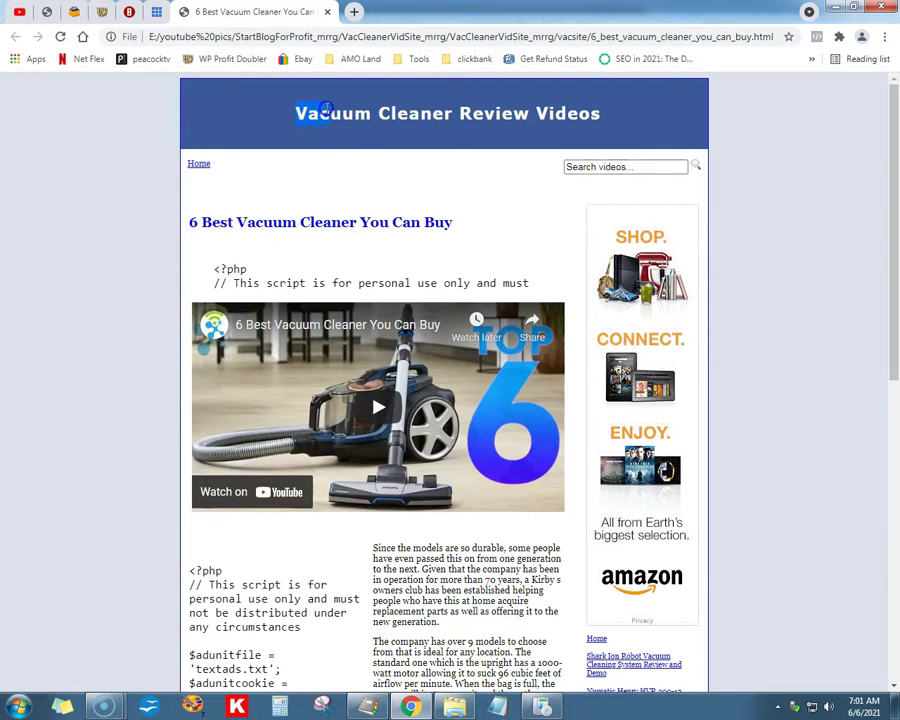
left_click(326, 12)
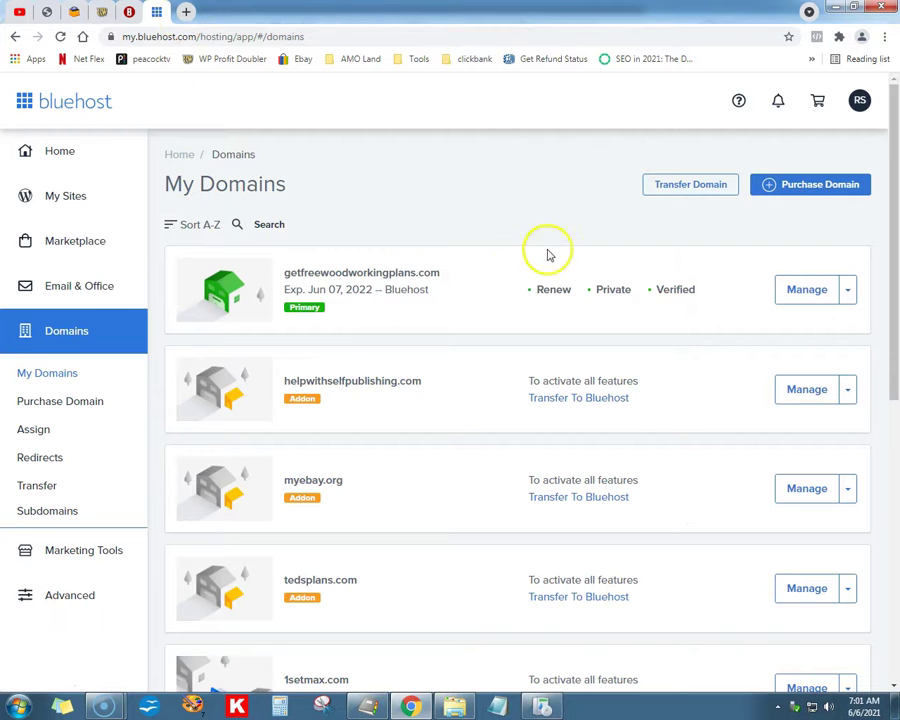
- Choose Subdomains from the rwcweb.com Manage dropdown in My Domains
scroll(844, 450, "down", 4)
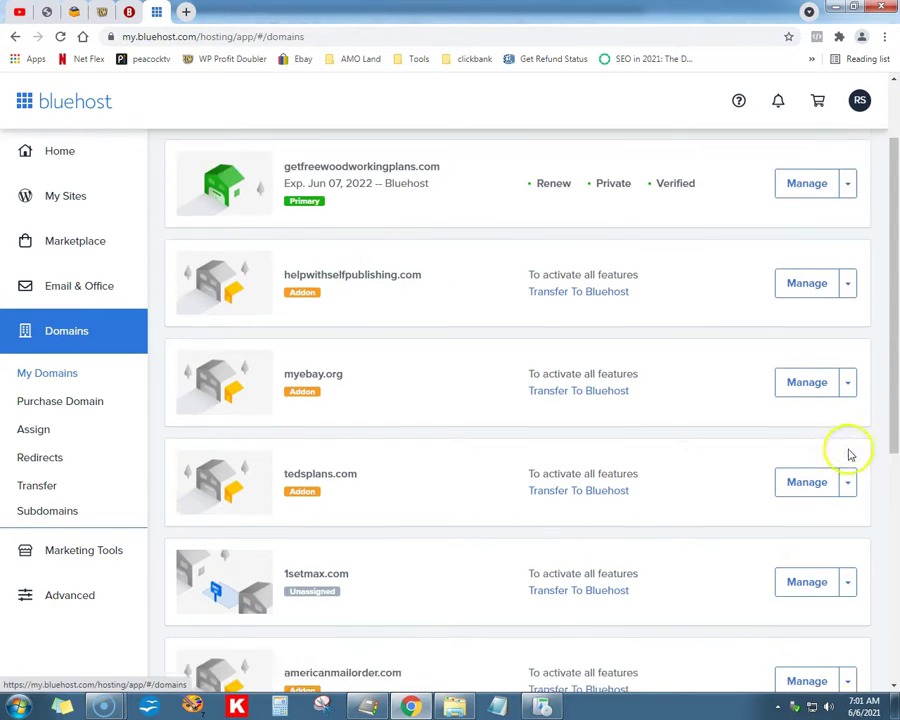
scroll(856, 437, "down", 2)
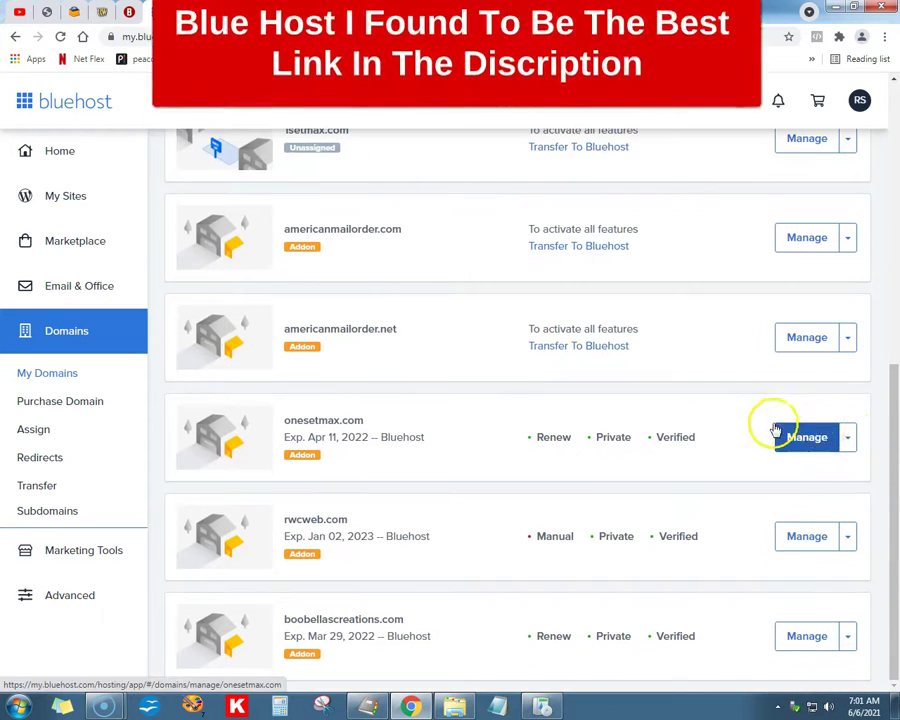
left_click(847, 536)
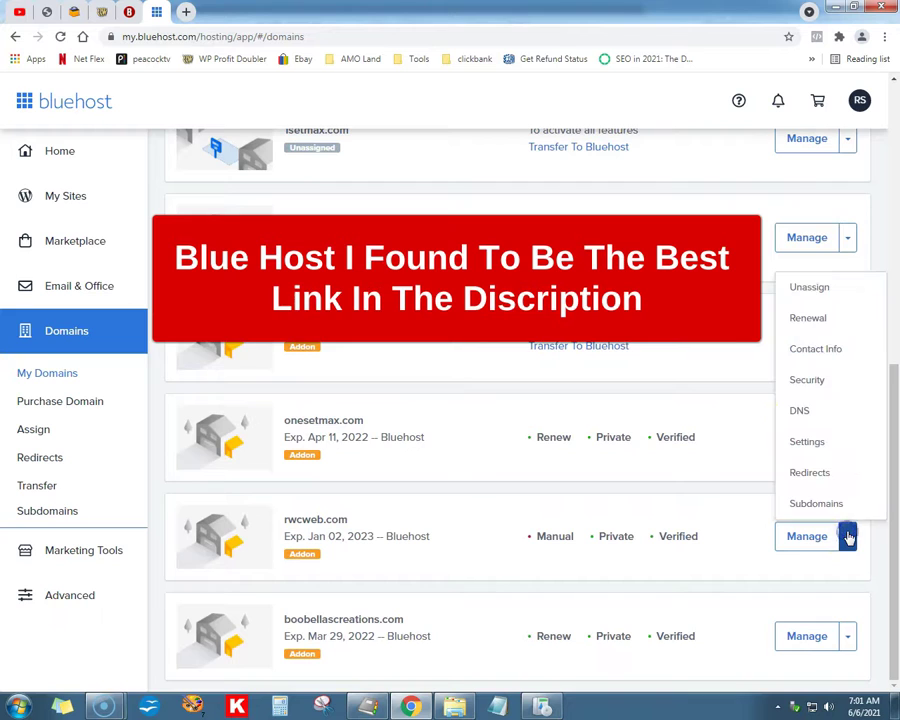
left_click(830, 503)
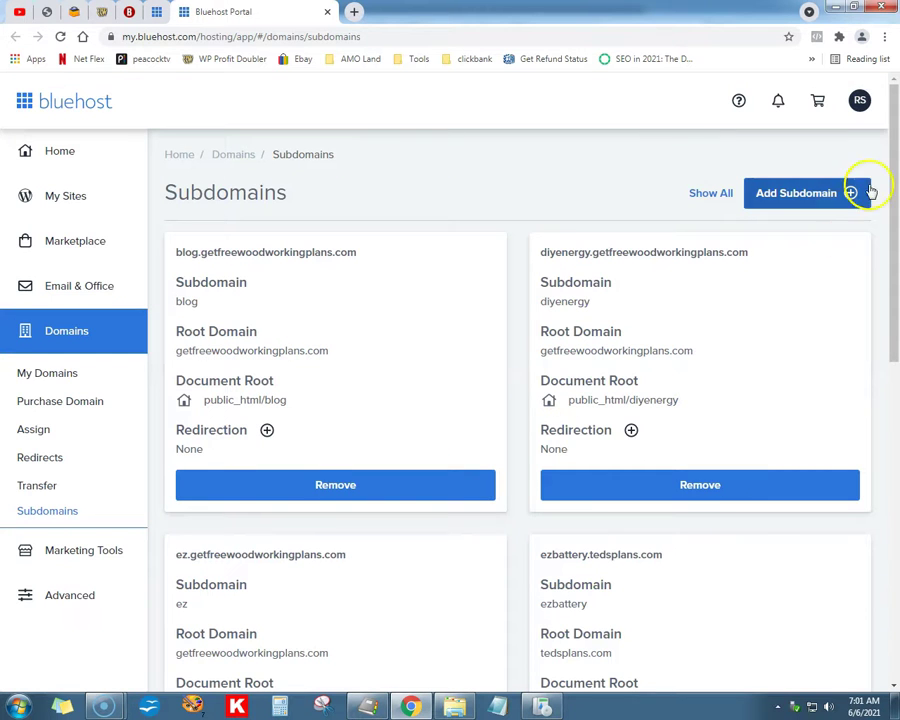
- Add subdomain 'vacsite' with root domain rwcweb.com and dismiss the ready notice
left_click(766, 197)
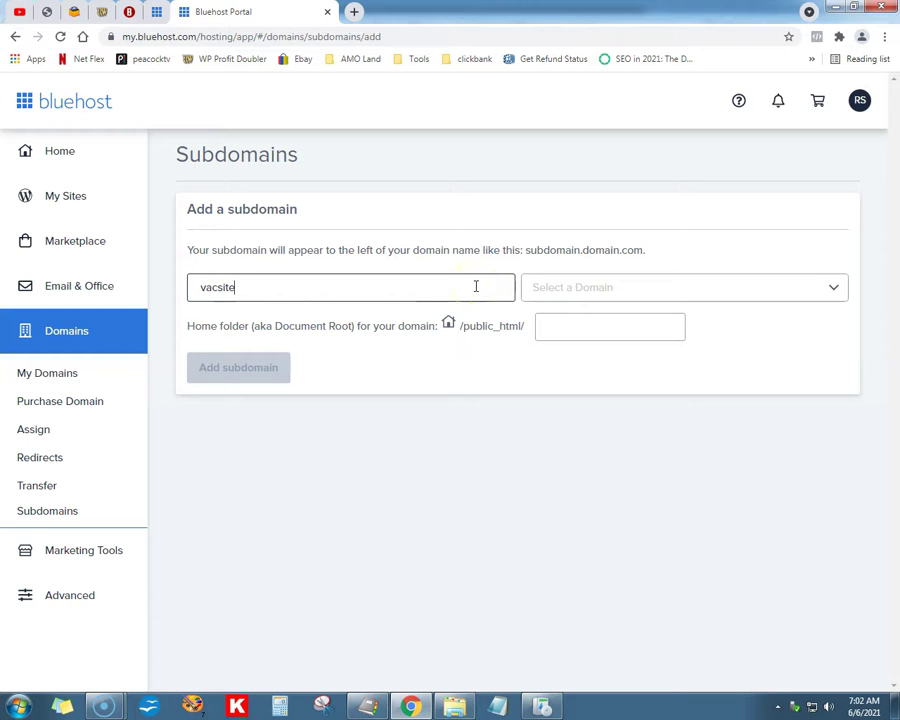
left_click(565, 285)
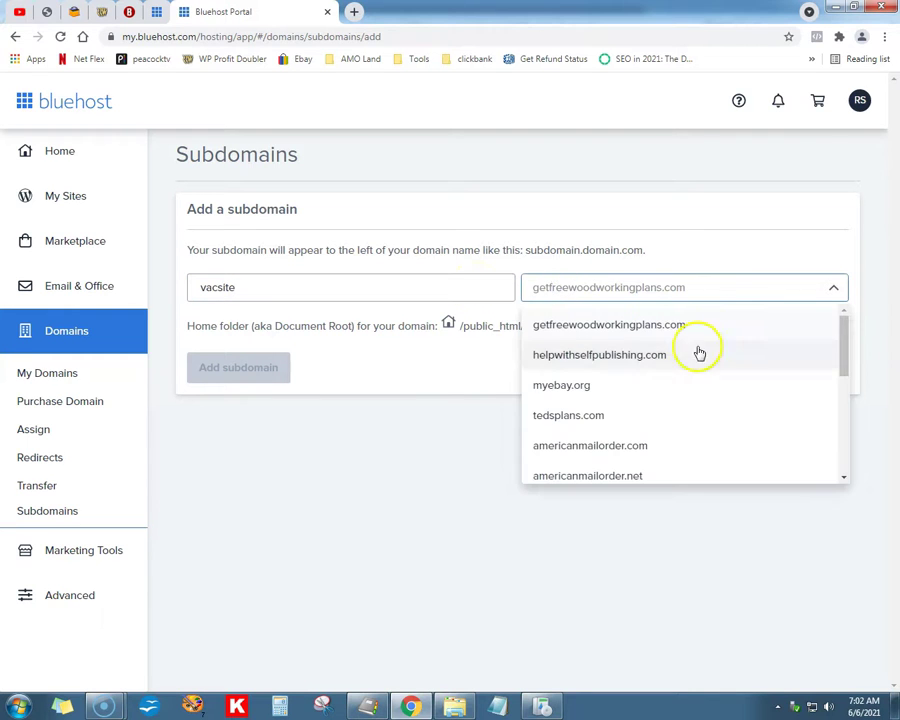
scroll(712, 385, "down", 3)
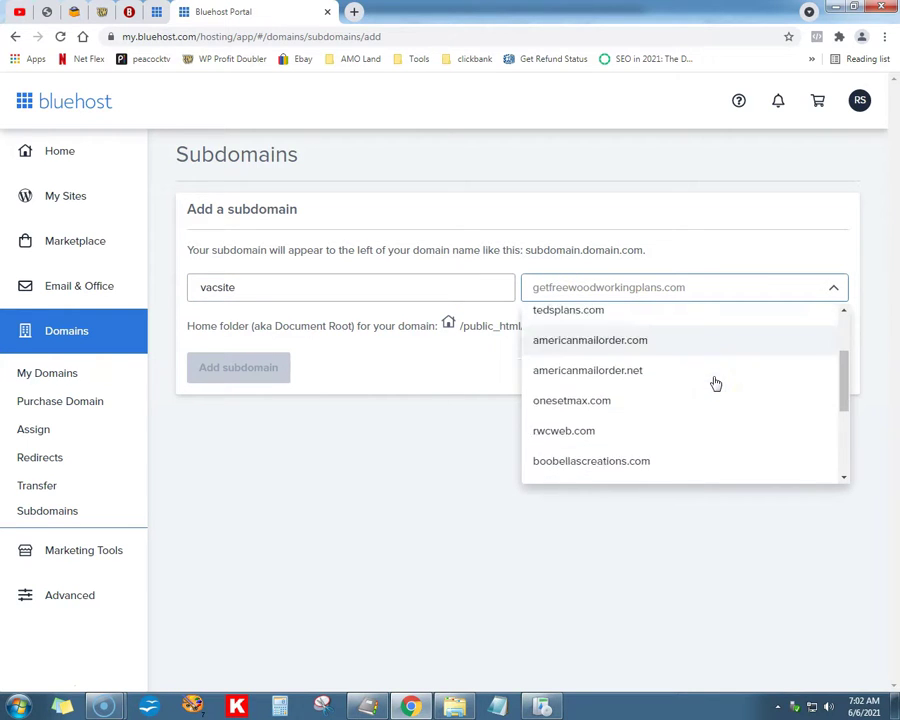
left_click(712, 393)
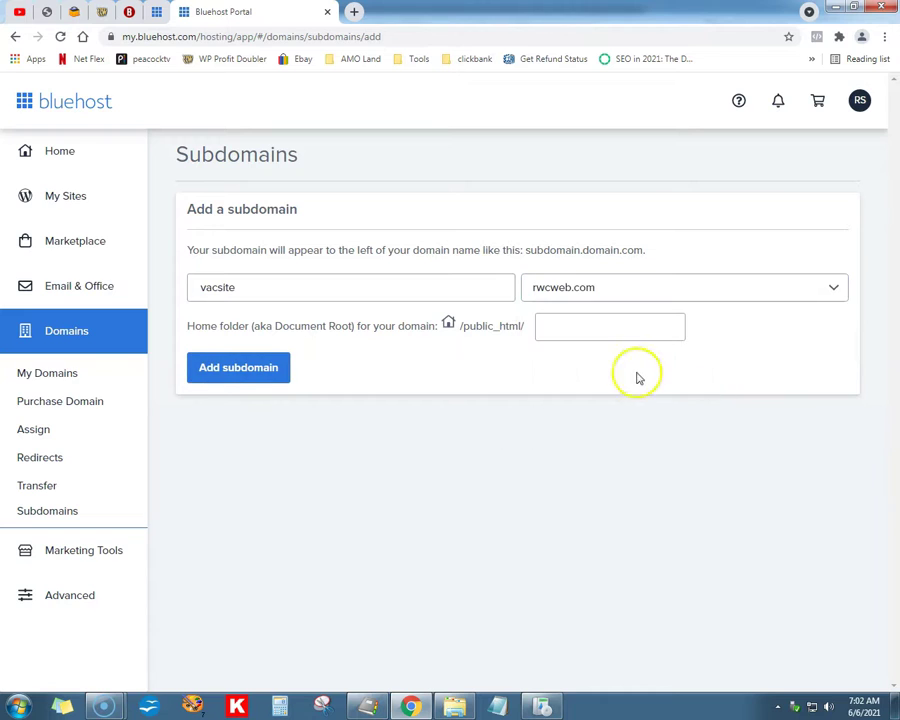
left_click(628, 291)
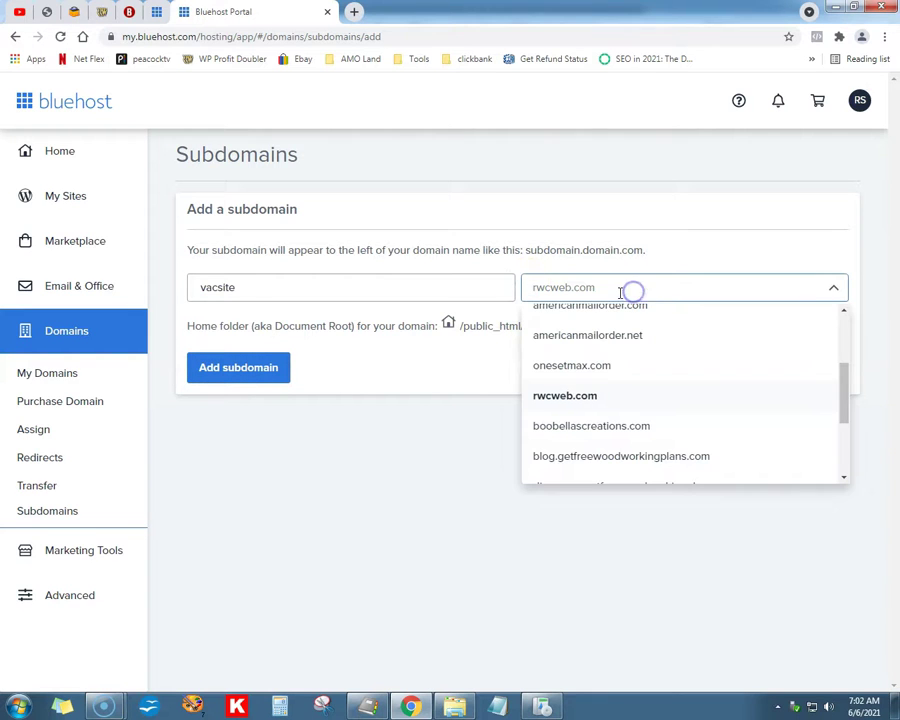
left_click(546, 395)
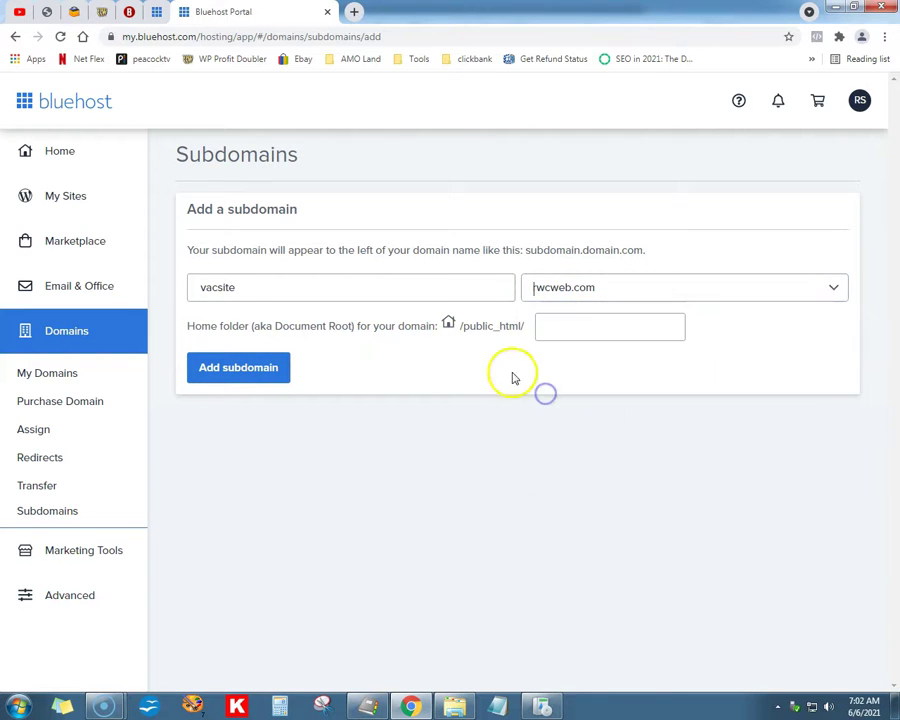
left_click(267, 375)
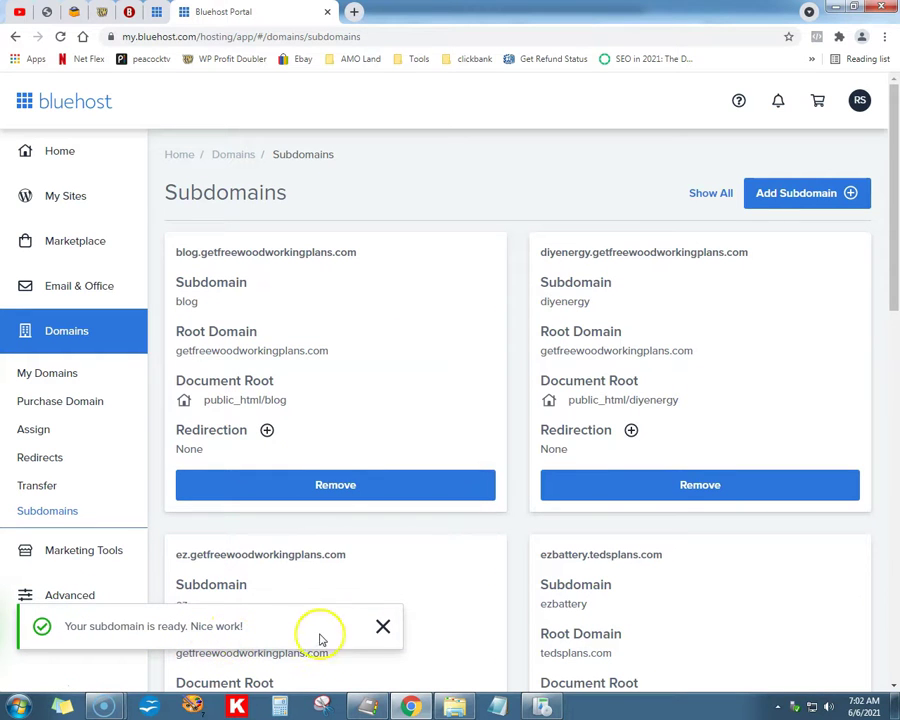
left_click(383, 626)
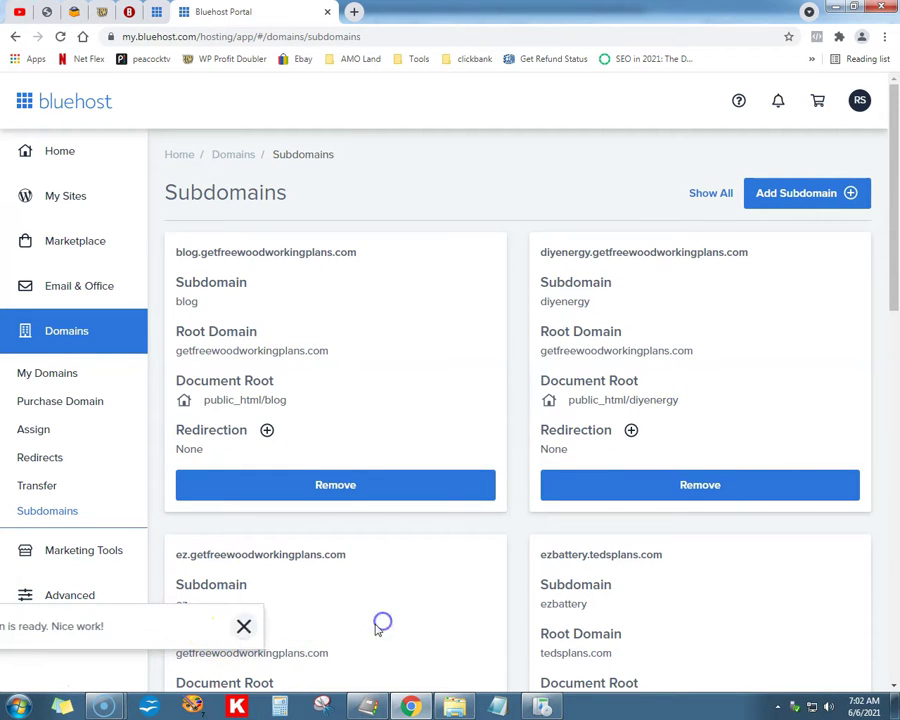
- Open File Manager from Advanced, expand public_html, and enter the vacsite-rwcweb-com folder
left_click(55, 594)
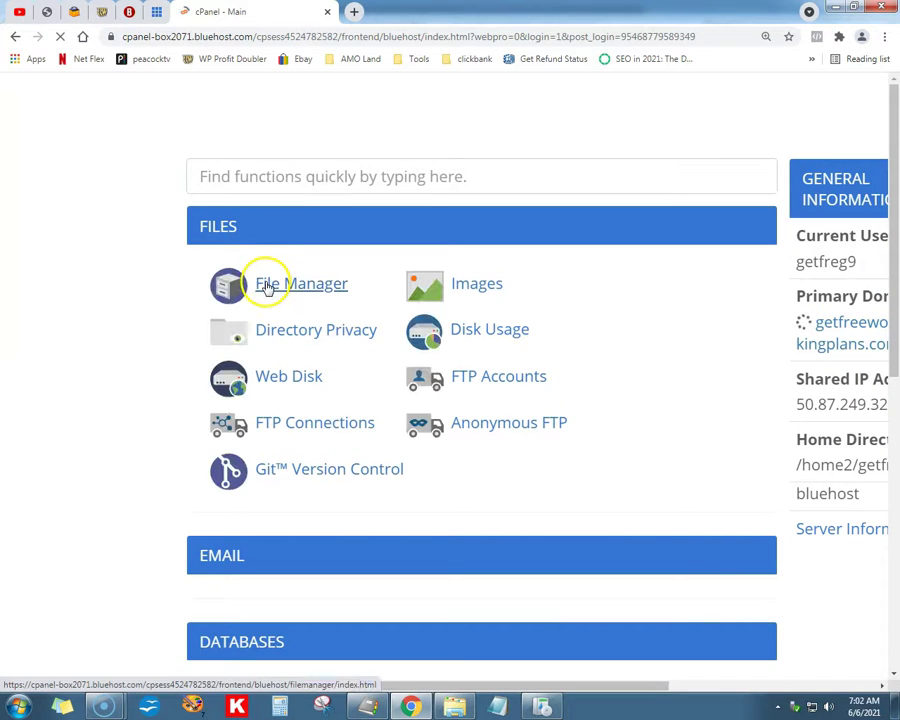
left_click(268, 287)
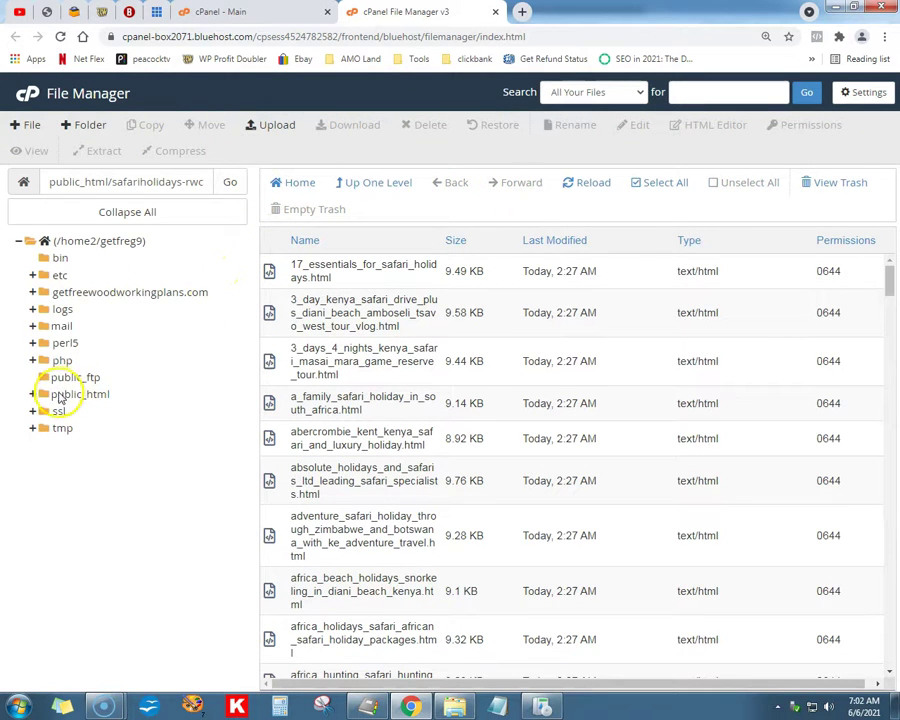
left_click(62, 395)
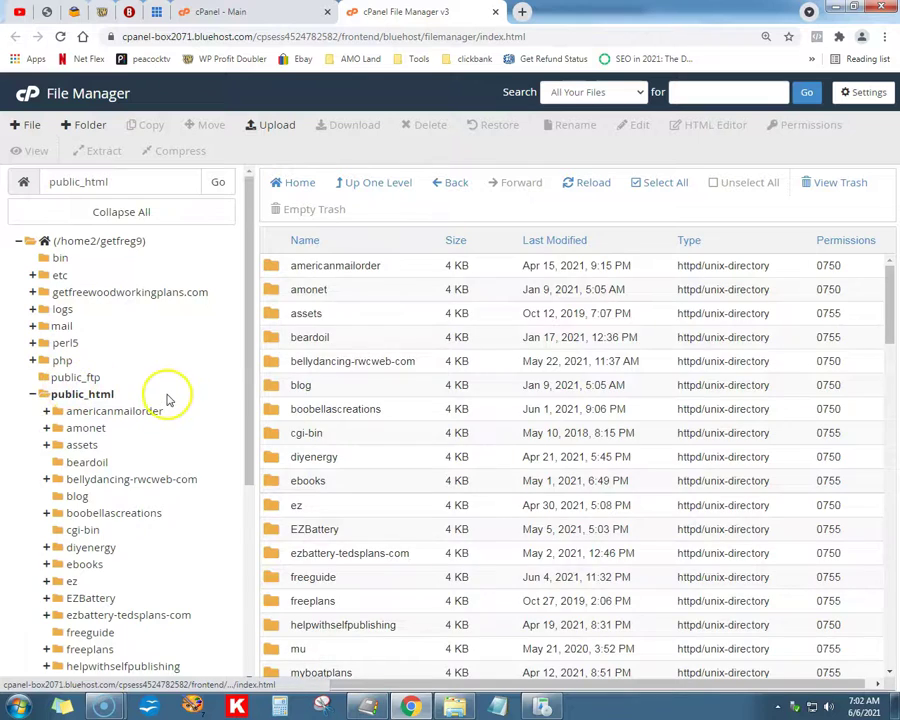
scroll(168, 400, "down", 3)
scroll(168, 398, "down", 2)
scroll(356, 418, "down", 3)
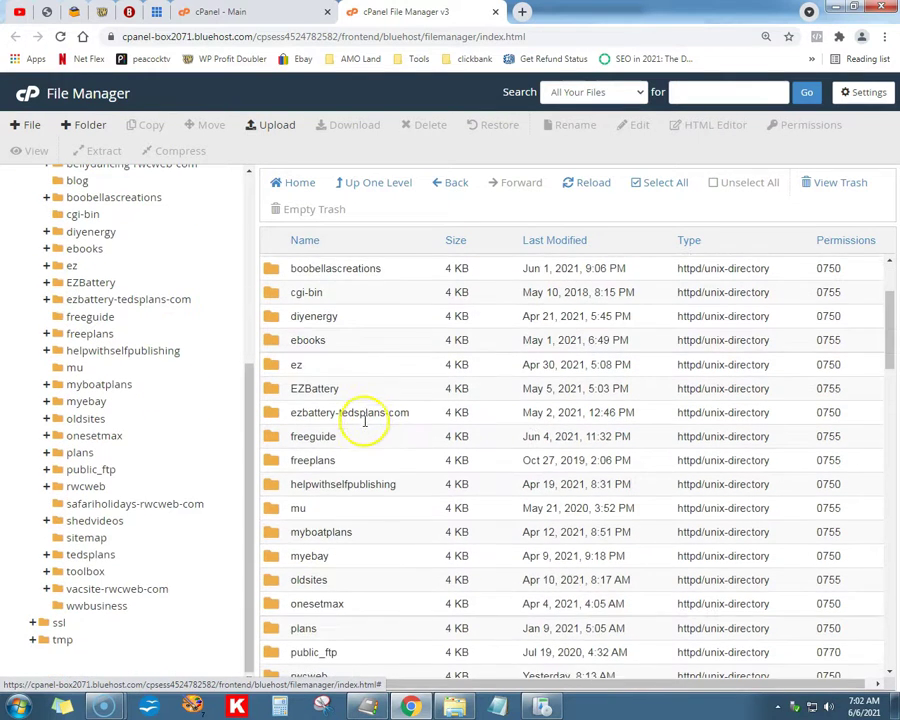
scroll(366, 423, "down", 1)
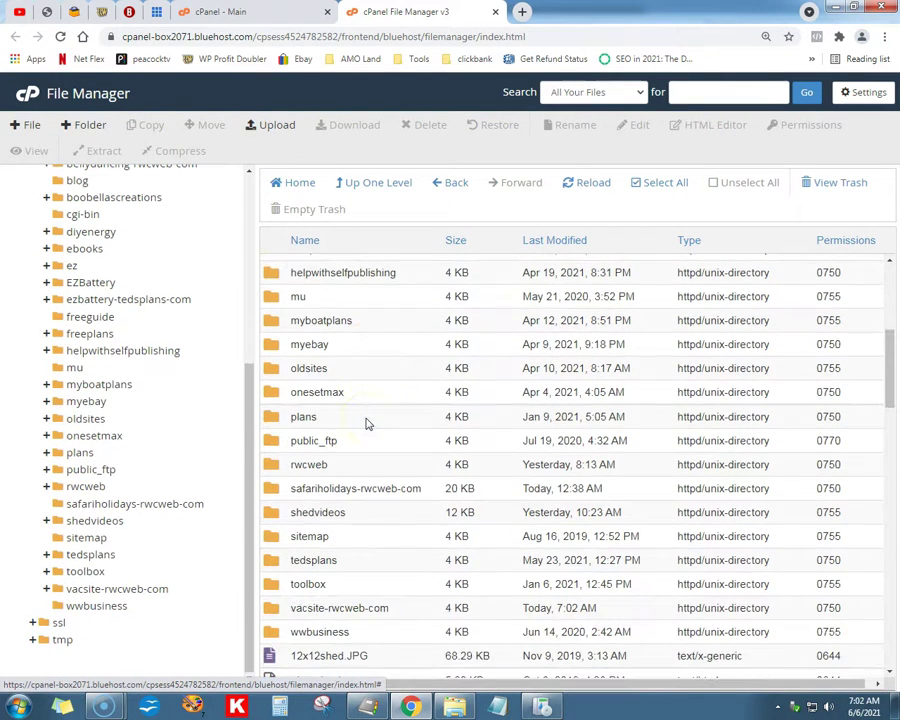
scroll(366, 423, "down", 2)
scroll(300, 443, "down", 1)
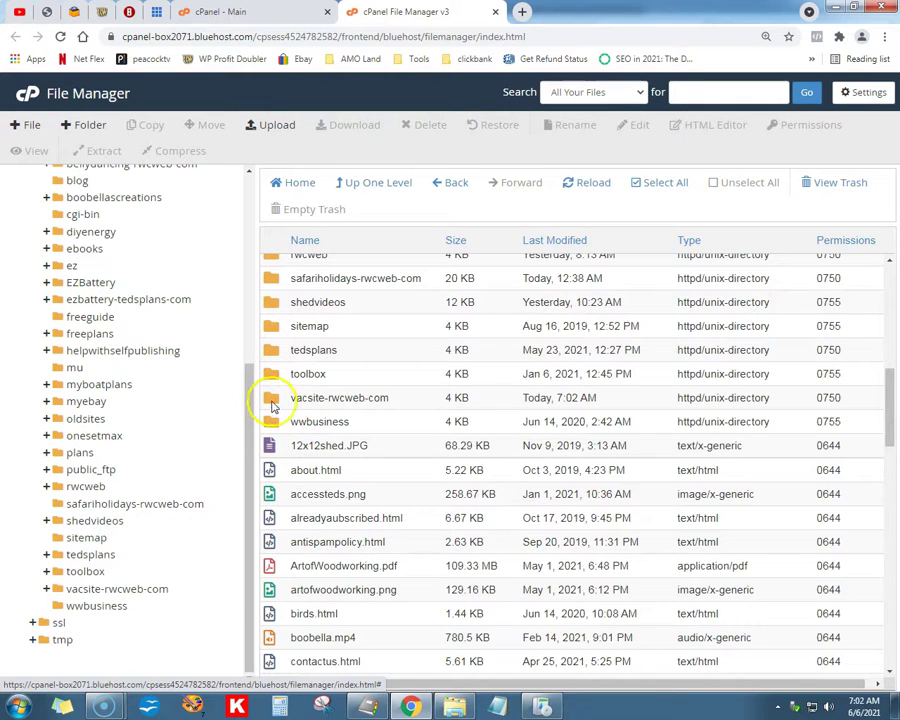
double_click(273, 399)
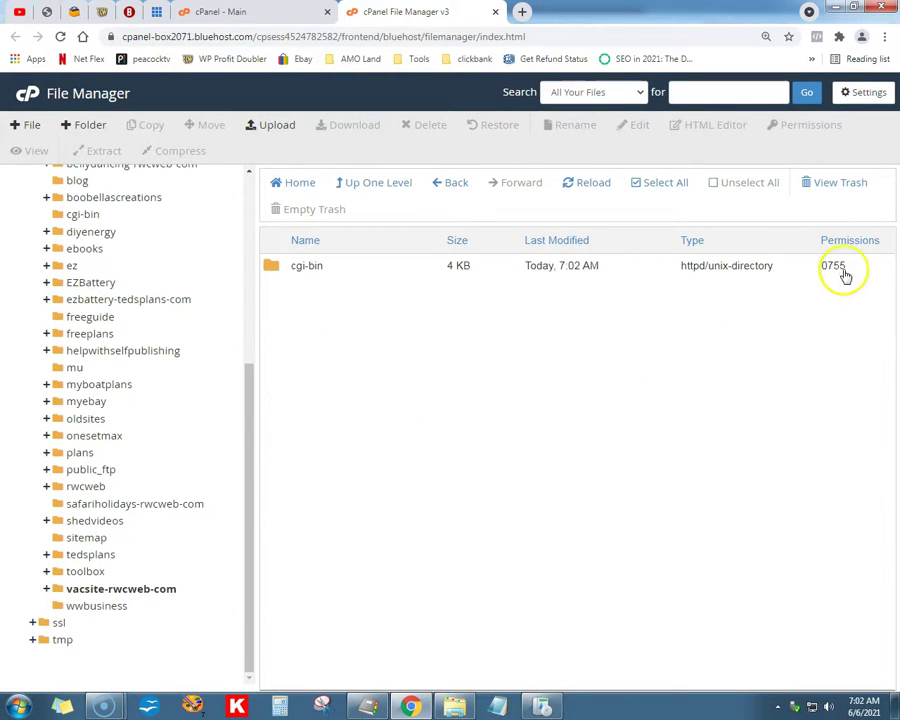
- Save File Manager settings with 'Document Root for: vacsite.rwcweb.com' as the default folder
left_click(864, 93)
left_click(406, 393)
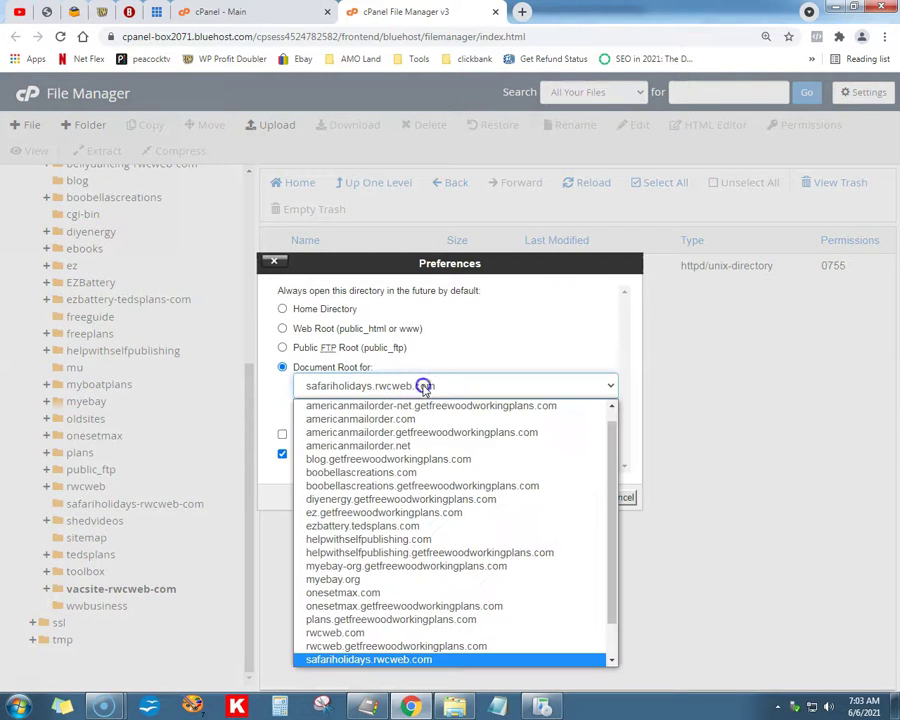
scroll(420, 455, "down", 1)
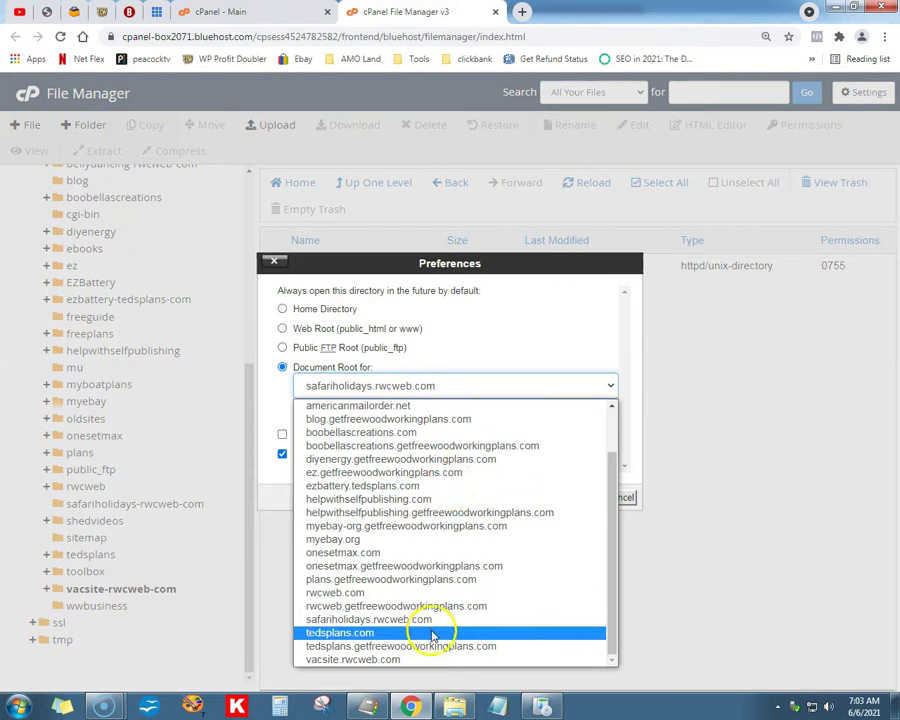
left_click(418, 659)
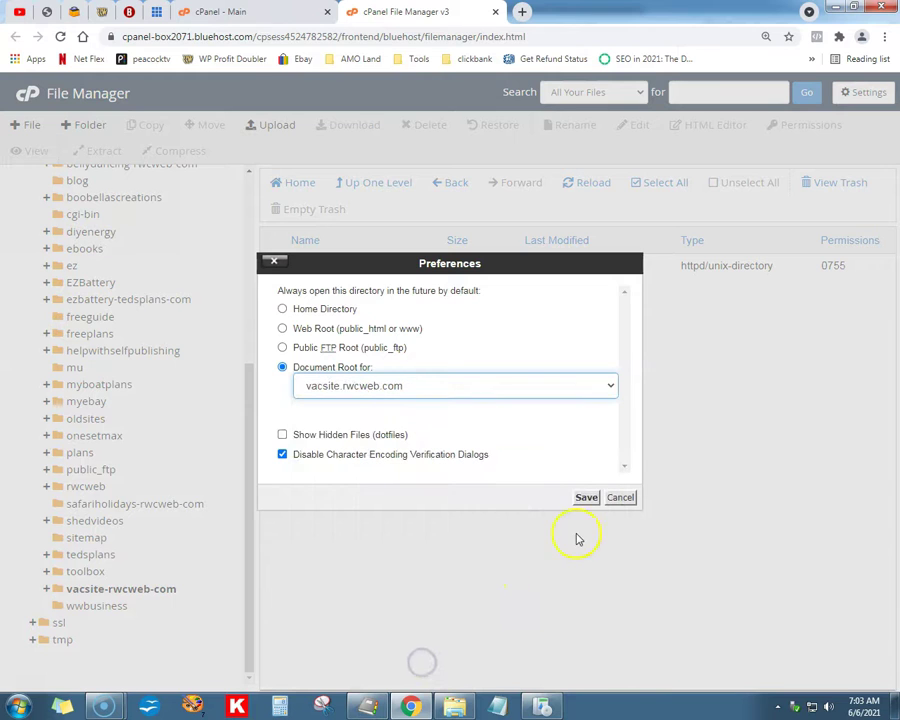
left_click(586, 498)
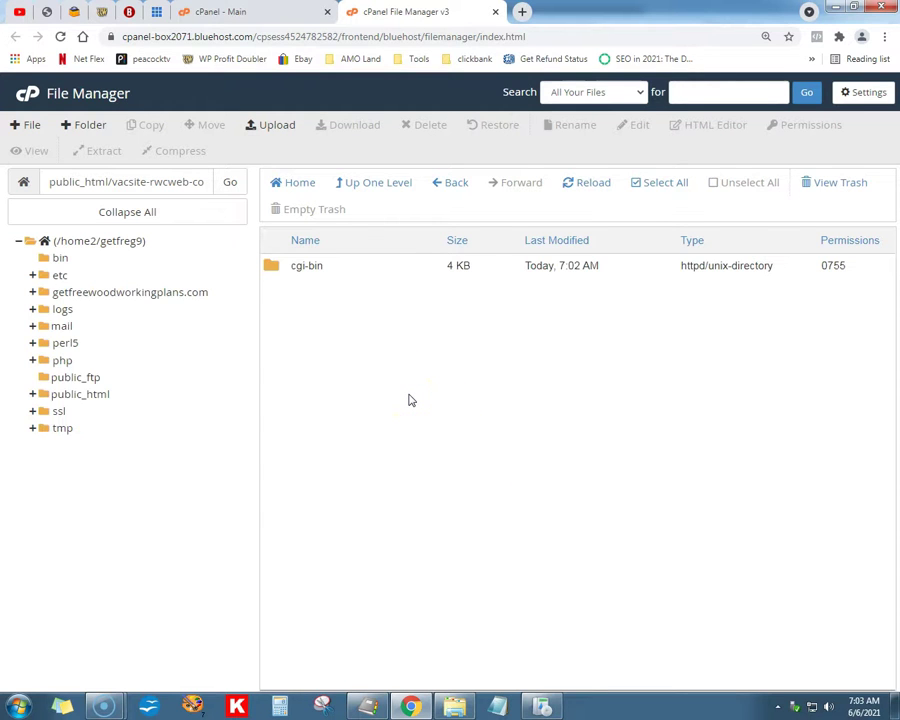
- Check the current date on the taskbar clock, then bring up the local vacsite folder
left_click(866, 705)
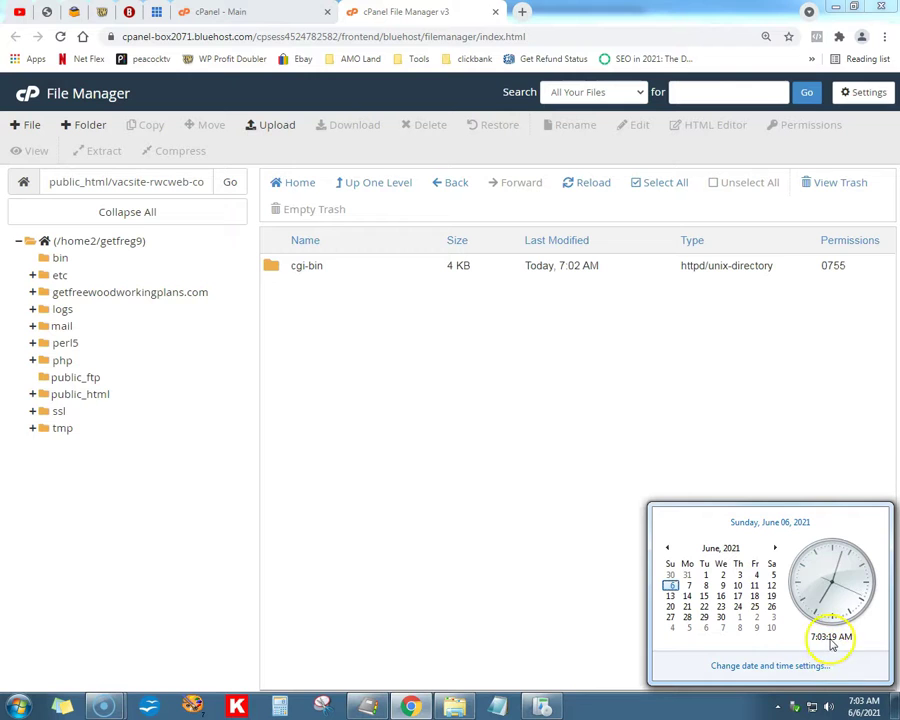
left_click(498, 500)
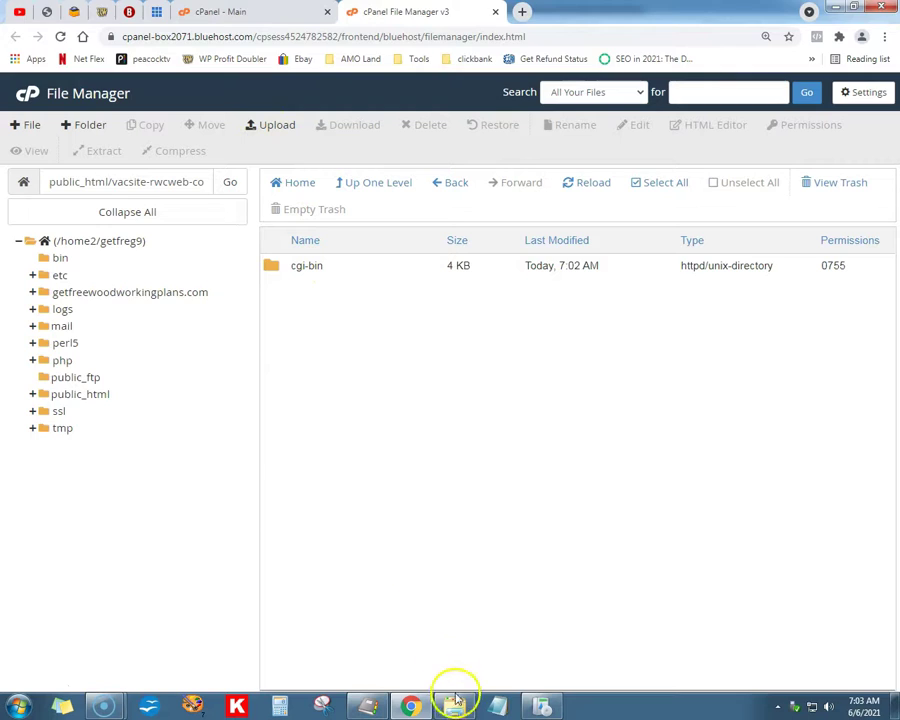
left_click(454, 706)
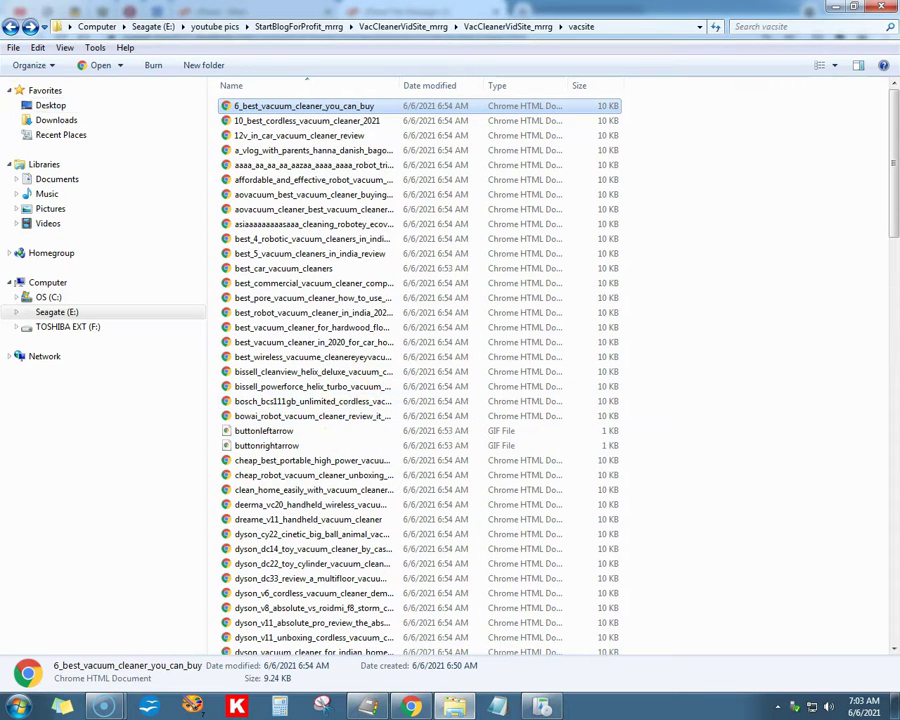
- Select all 139 vacsite files and send them to a compressed zip with the default name
left_click(14, 48)
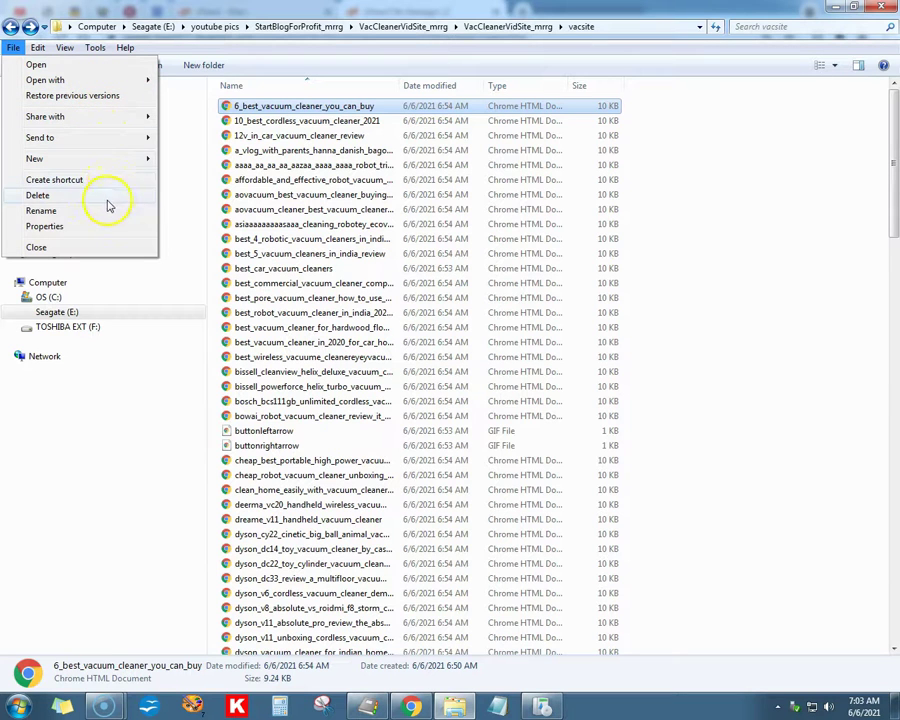
mouse_move(40, 50)
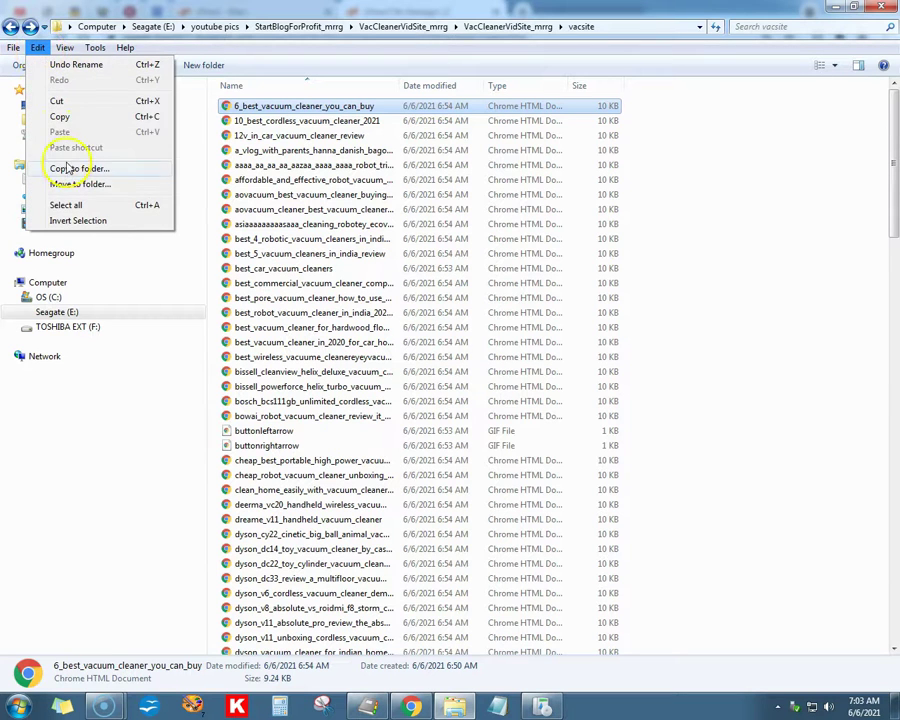
left_click(64, 204)
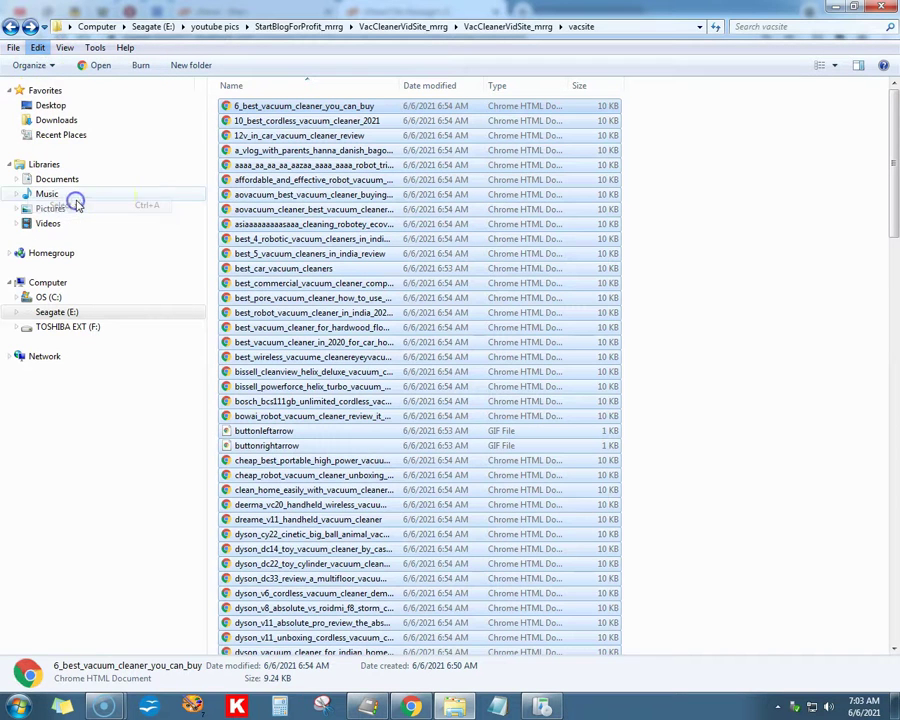
left_click(13, 48)
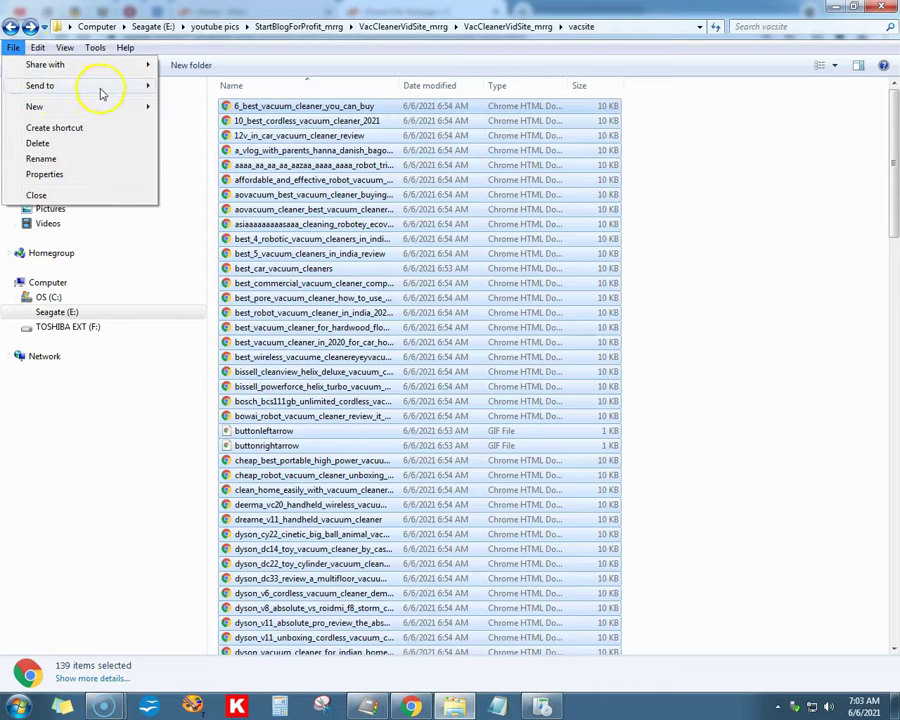
mouse_move(110, 88)
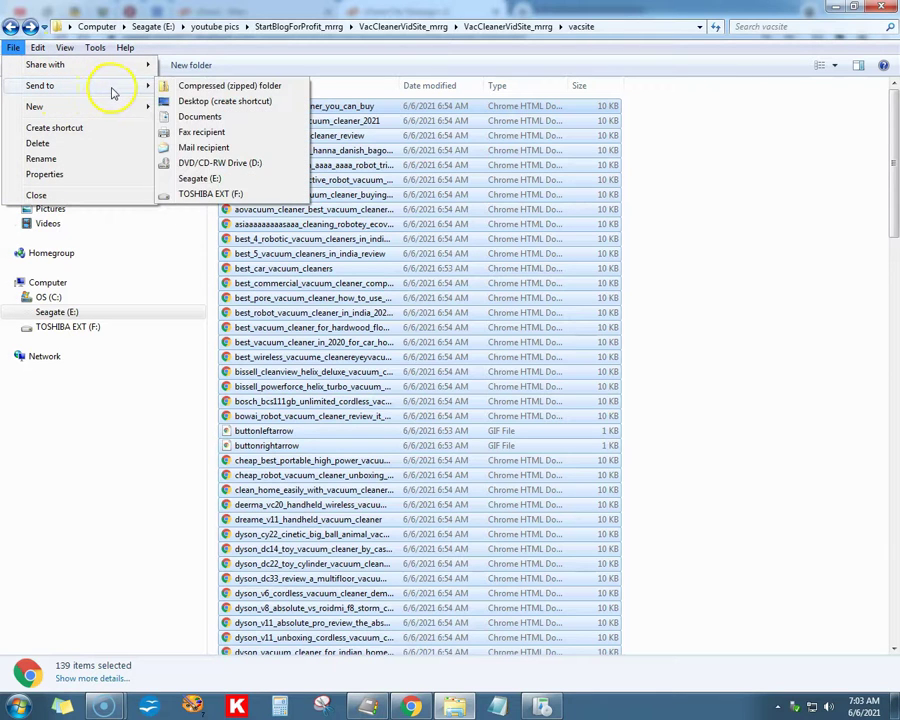
left_click(197, 88)
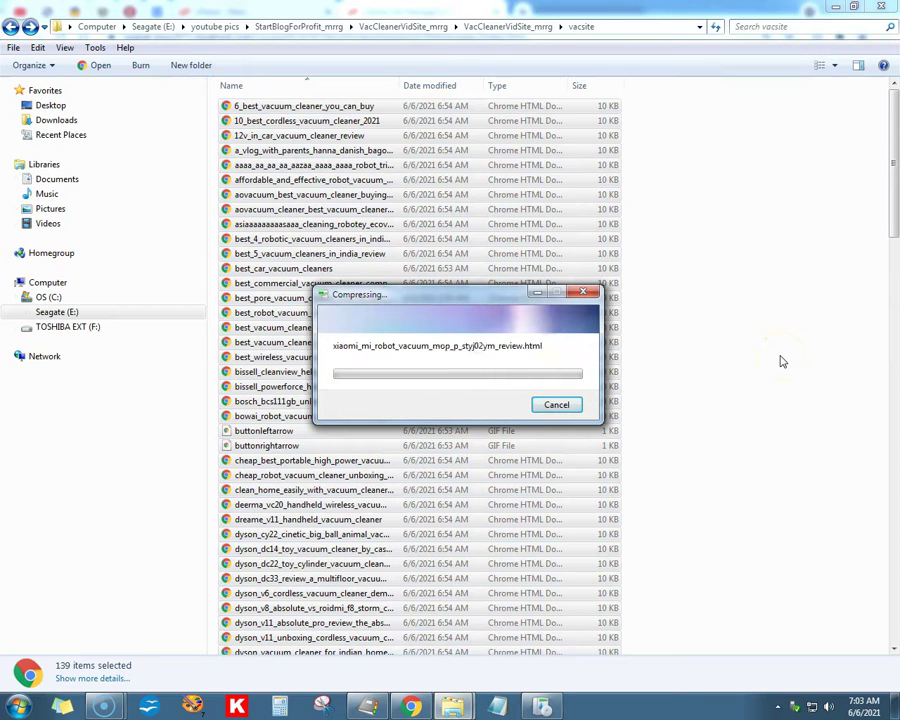
left_click(713, 345)
- Upload 6_best_vacuum_cleaner_you_can_buy.zip into vacsite-rwcweb-com and go back to the folder listing
left_click_drag(241, 120, 450, 421)
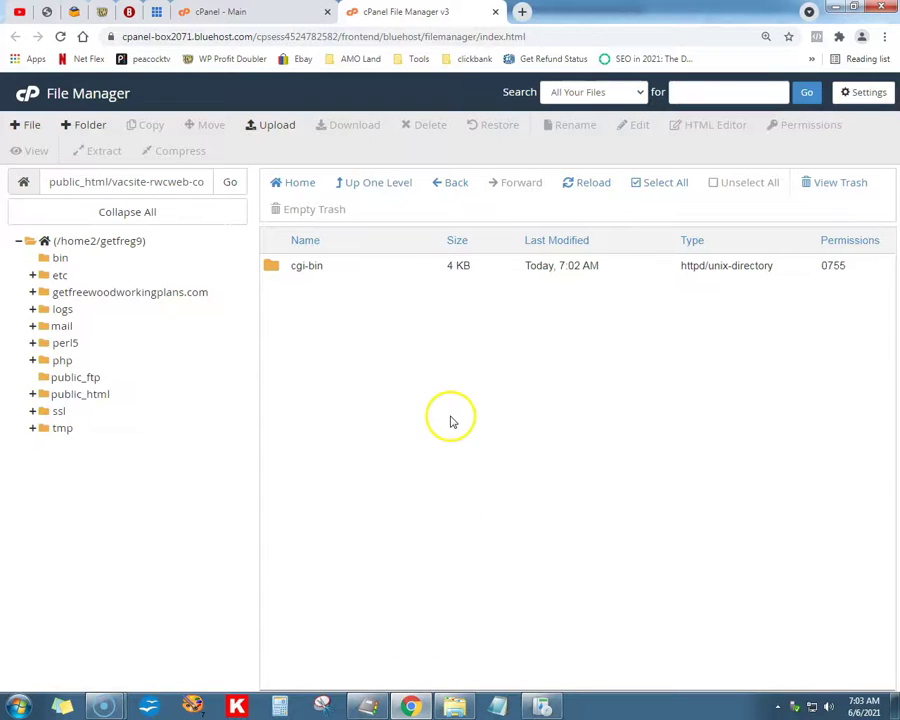
left_click(290, 134)
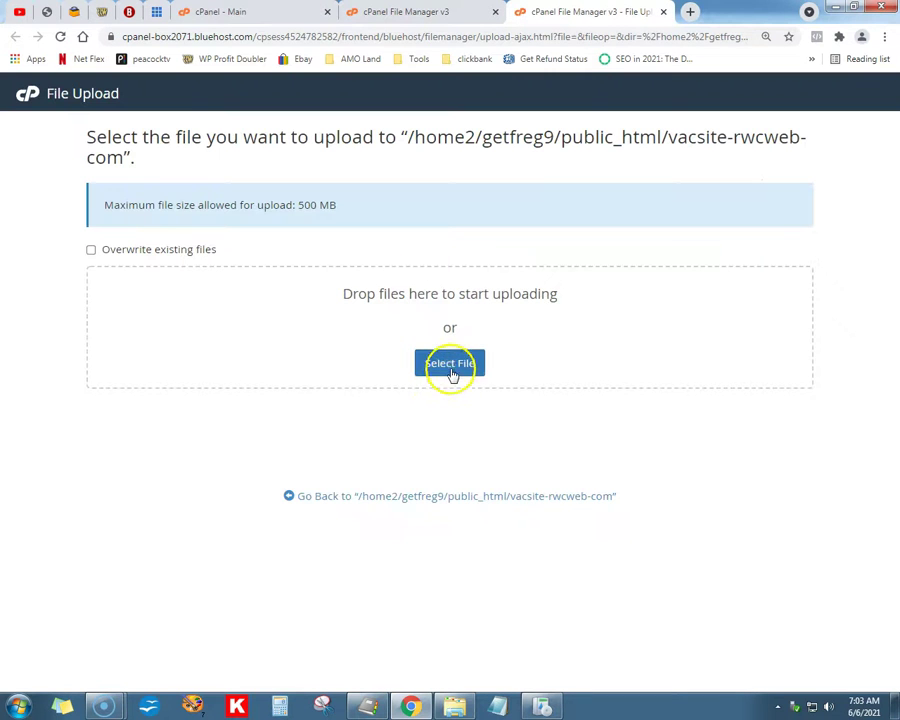
left_click(452, 366)
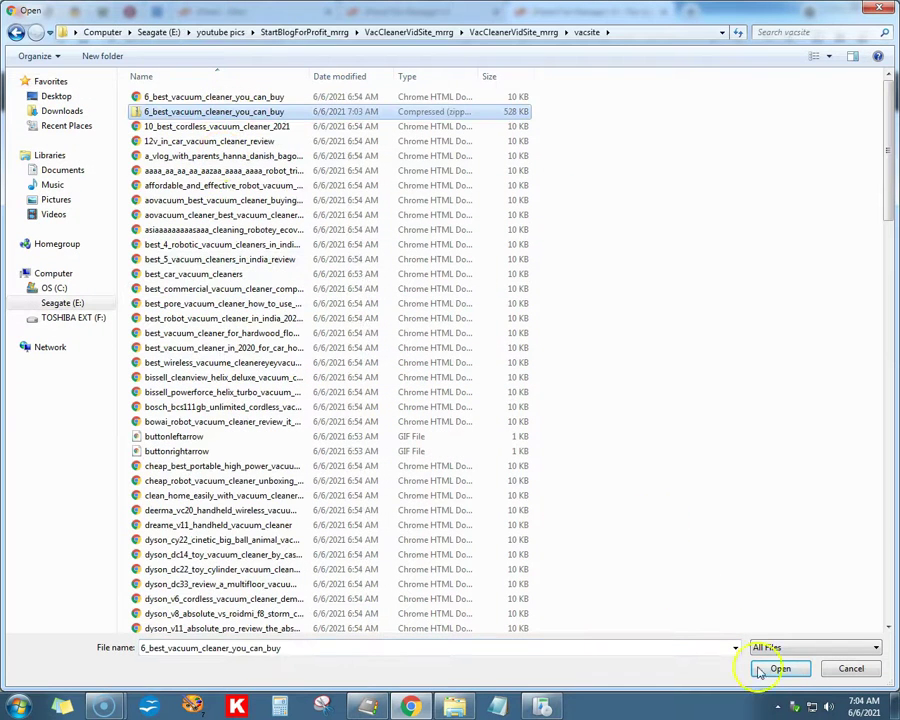
left_click(771, 673)
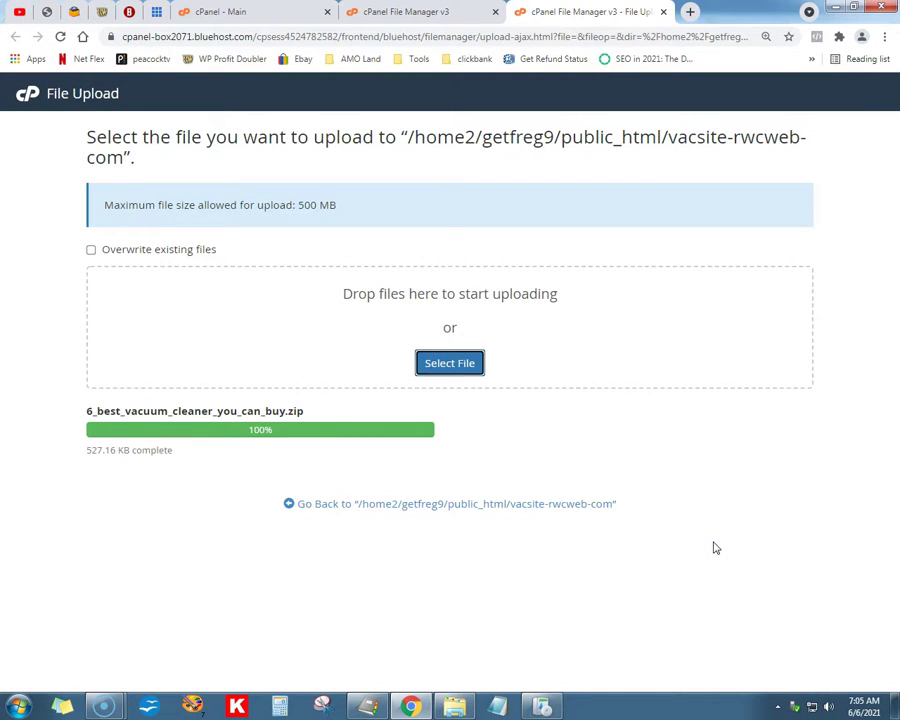
left_click(524, 504)
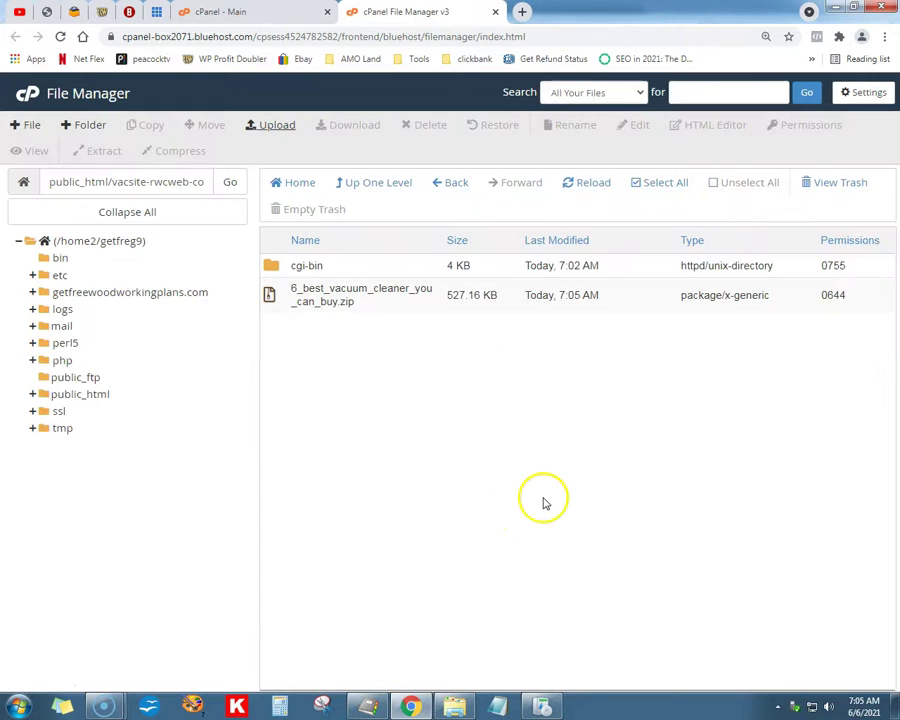
- Extract the zip into /public_html/vacsite-rwcweb-com, close the results, and reload the file list
left_click(374, 300)
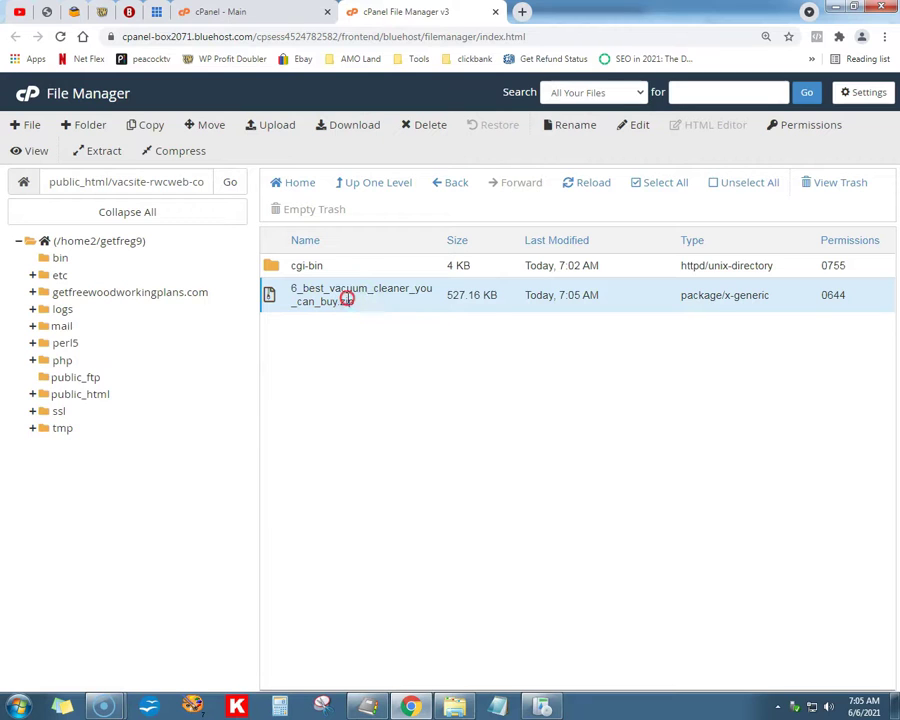
right_click(347, 298)
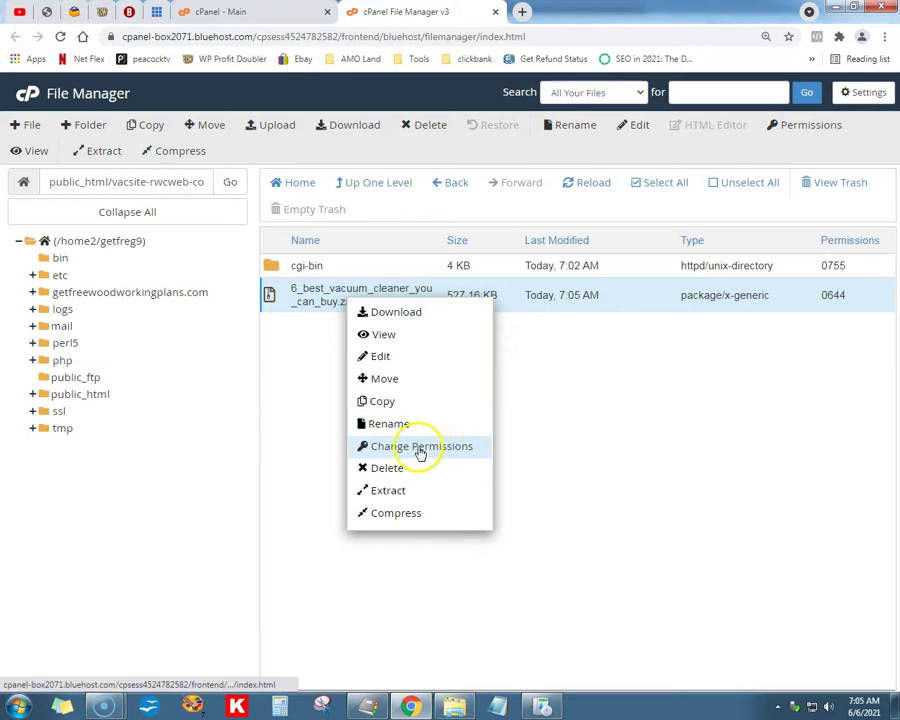
left_click(581, 425)
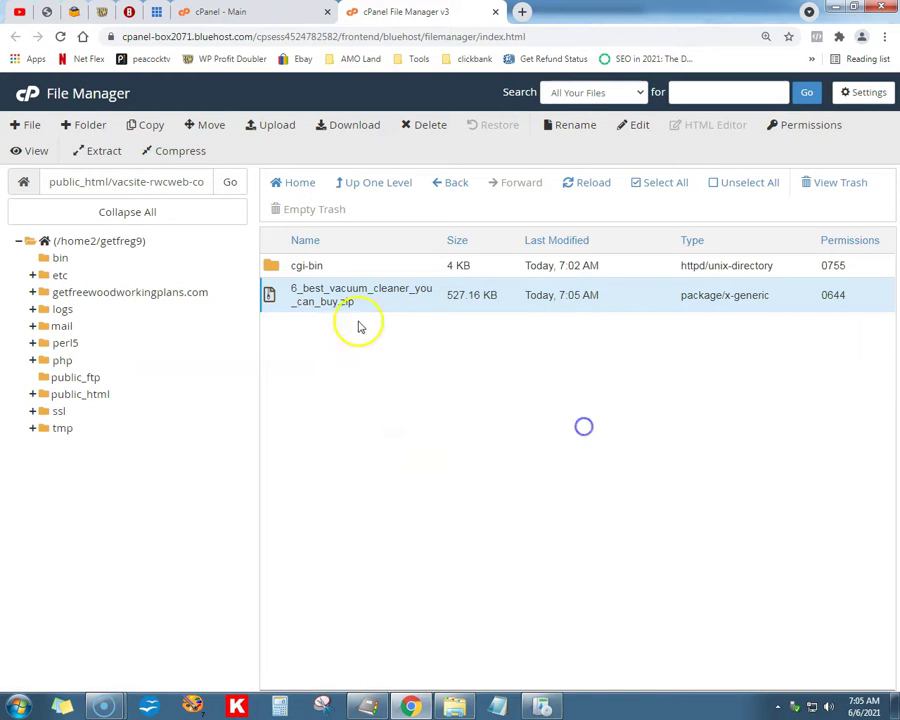
left_click(95, 150)
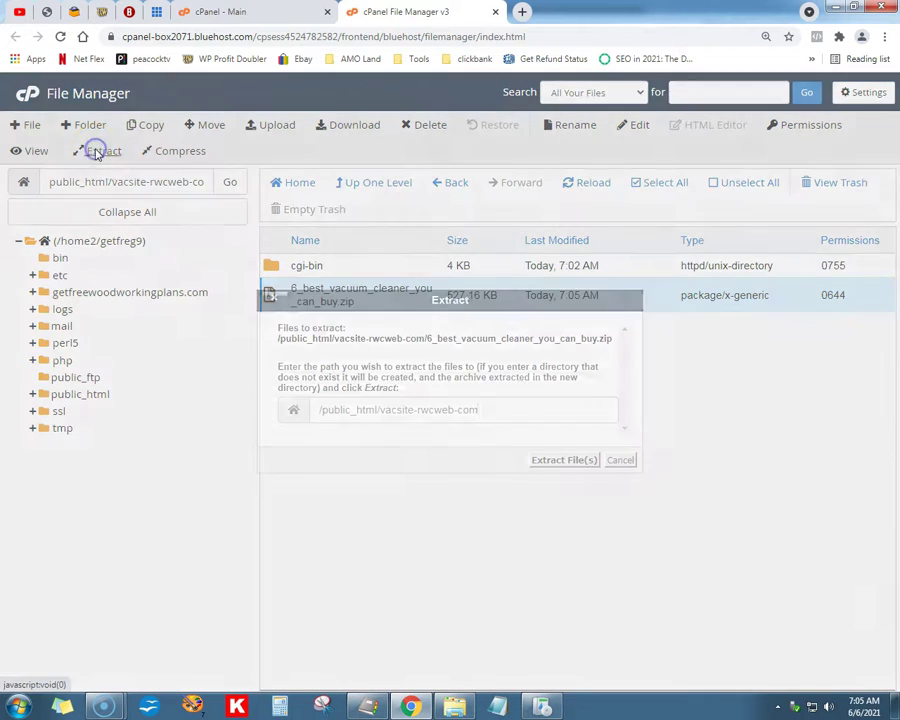
left_click(546, 462)
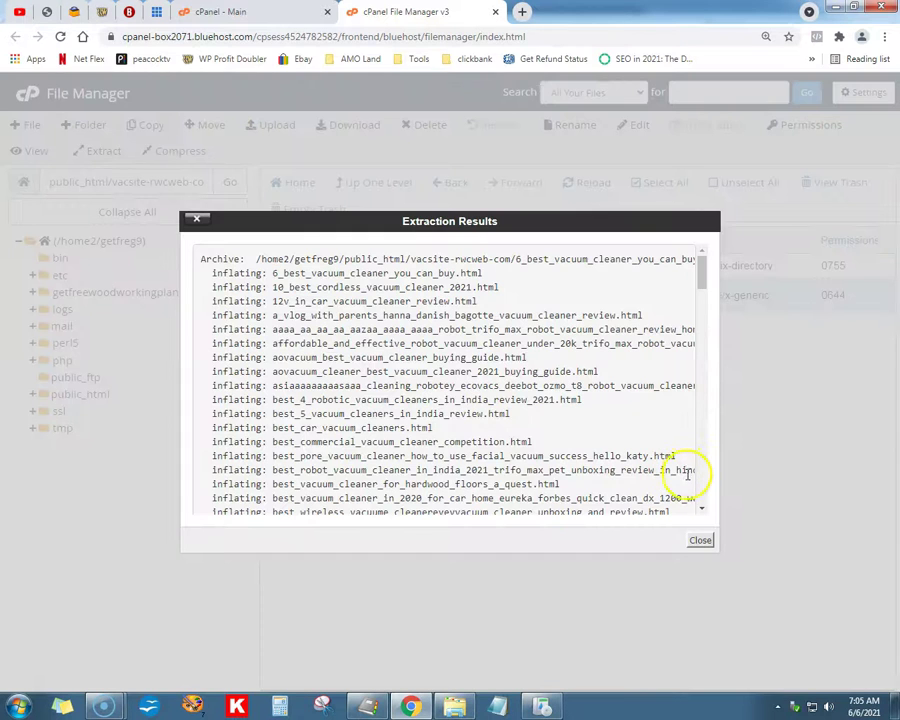
left_click(699, 541)
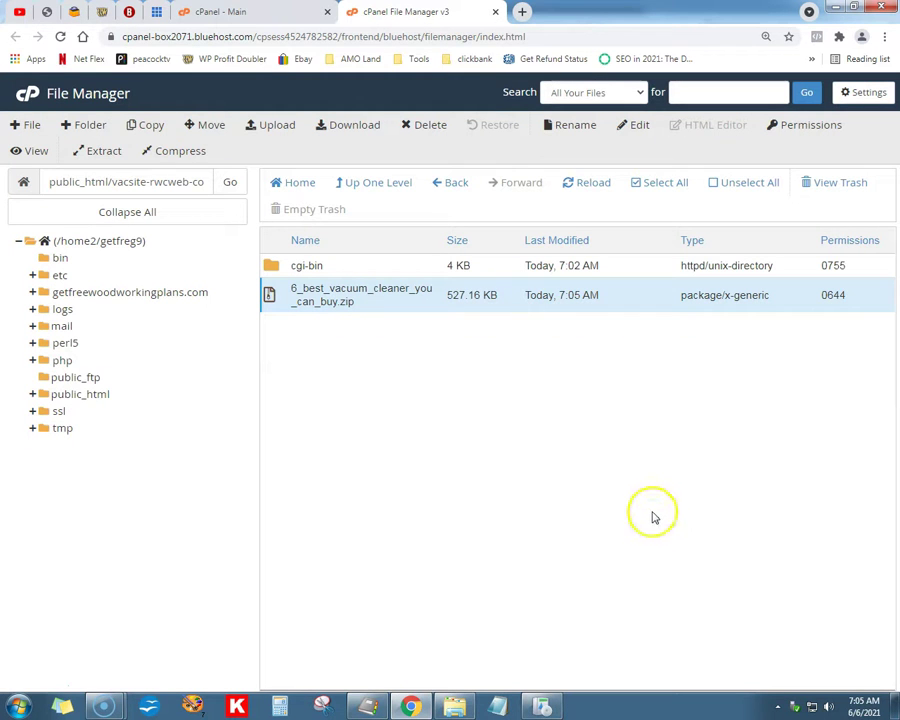
left_click(60, 37)
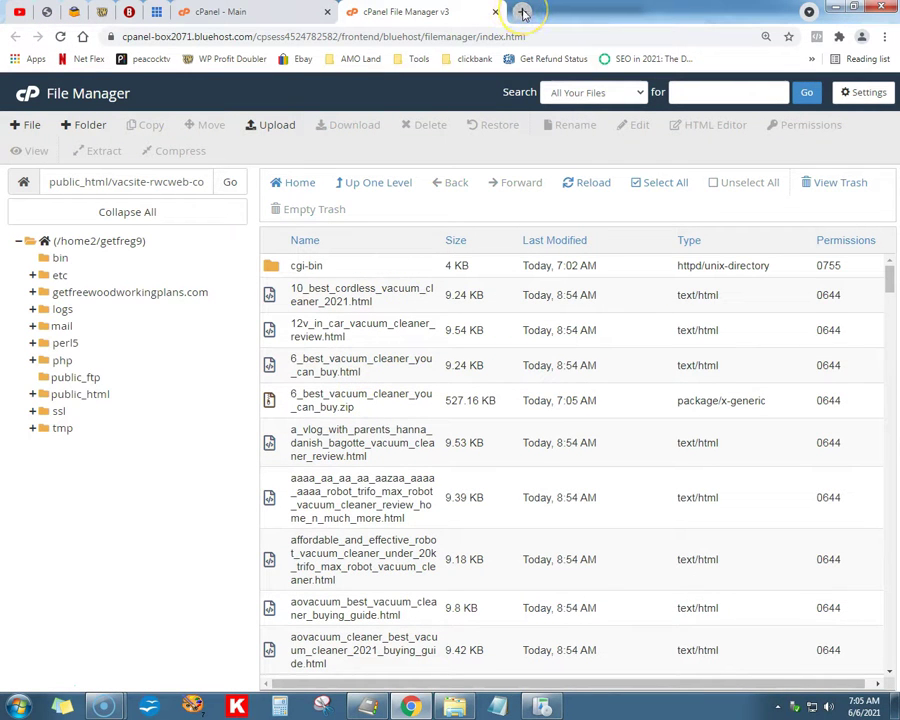
- Search vacsite.rwcweb.com for 'hoover', open the Kids HENRY THE HOOVER page, and zoom to 125%
left_click(113, 184)
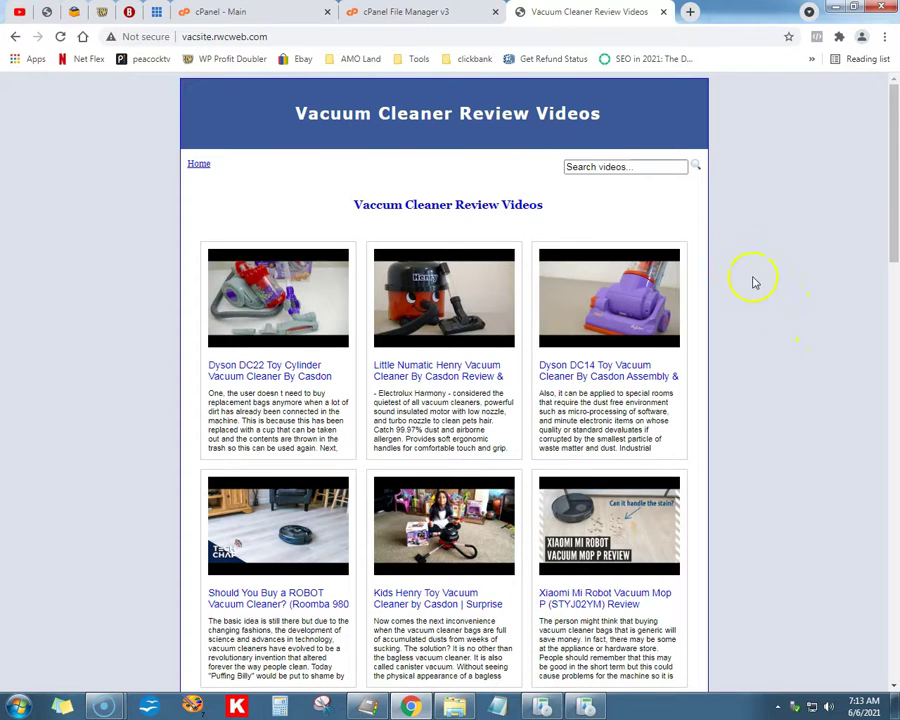
left_click(639, 167)
scroll(758, 273, "down", 1)
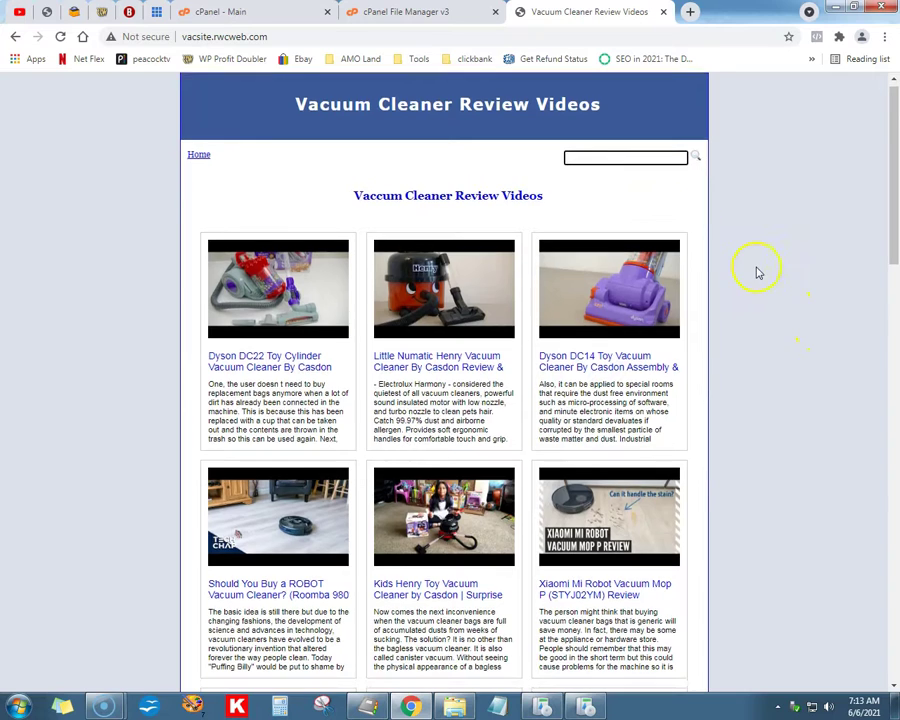
scroll(740, 275, "down", 3)
scroll(647, 277, "down", 2)
scroll(663, 273, "up", 4)
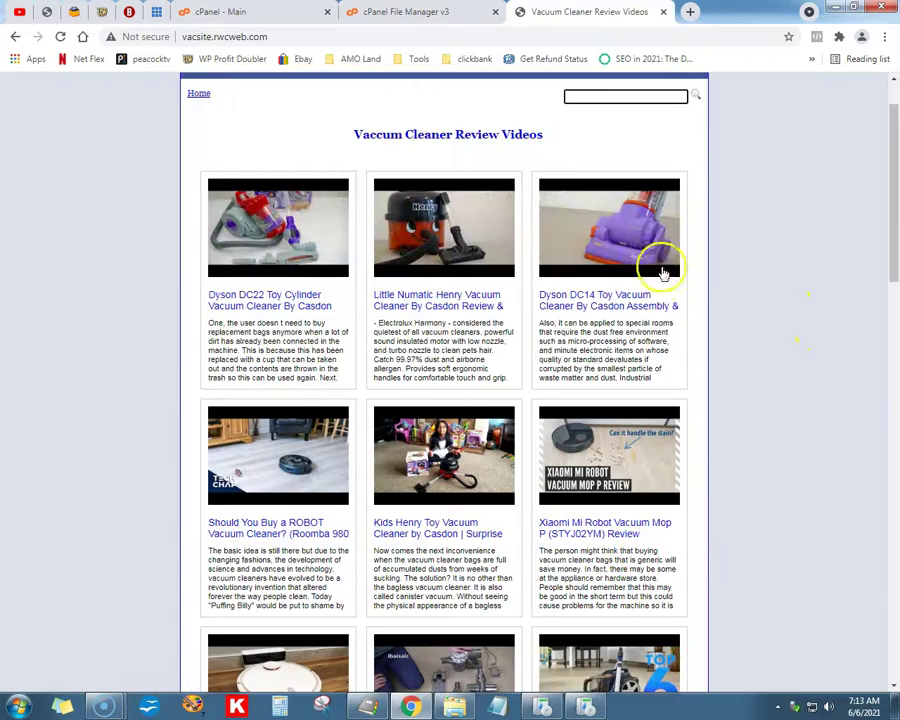
scroll(720, 283, "up", 2)
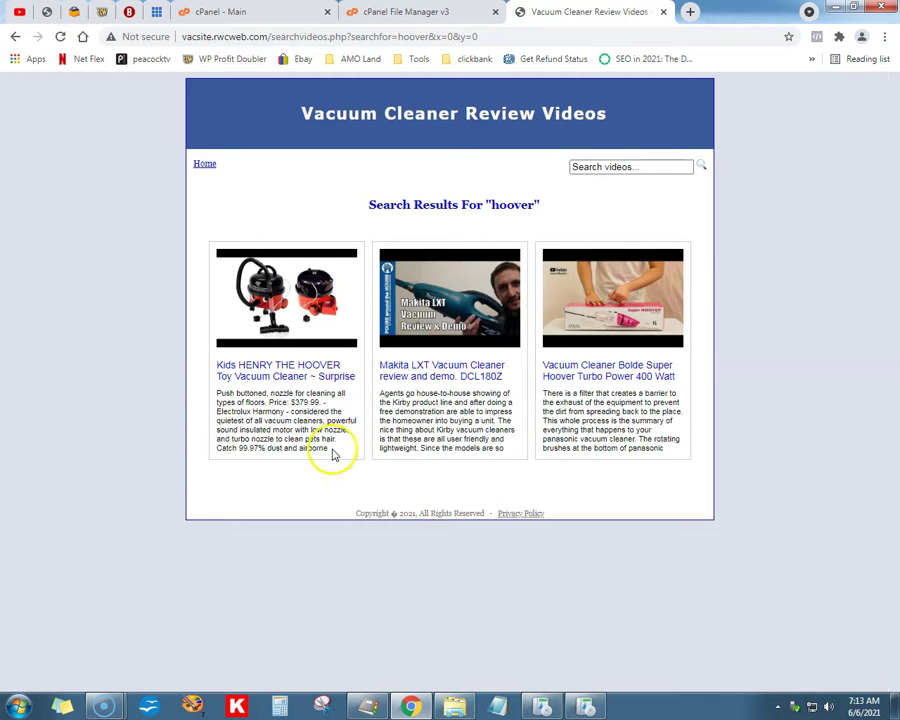
left_click(300, 371)
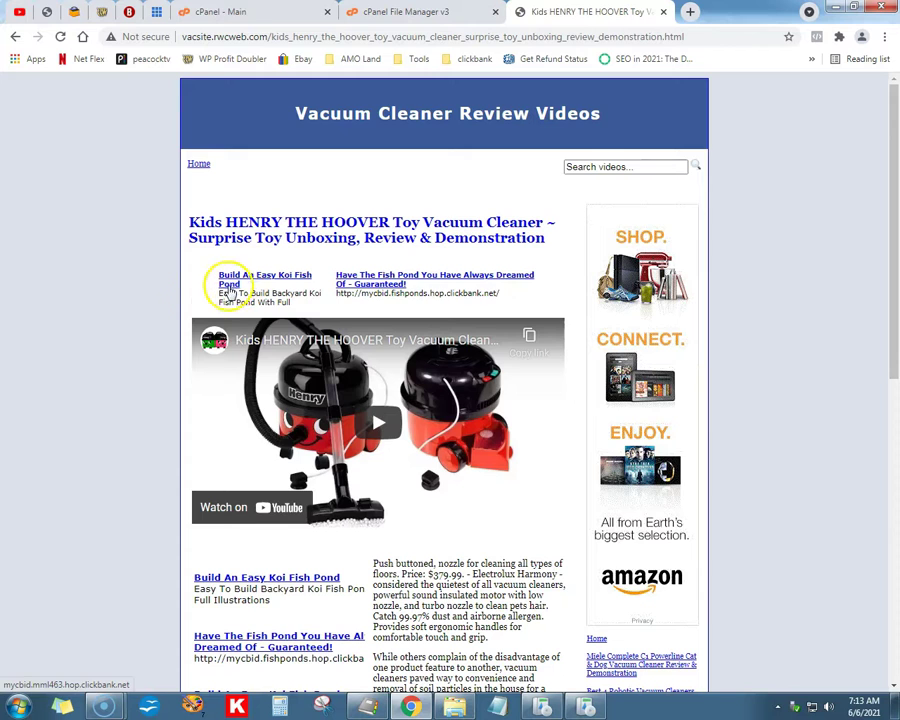
key("ctrl+plus")
key("ctrl+plus")
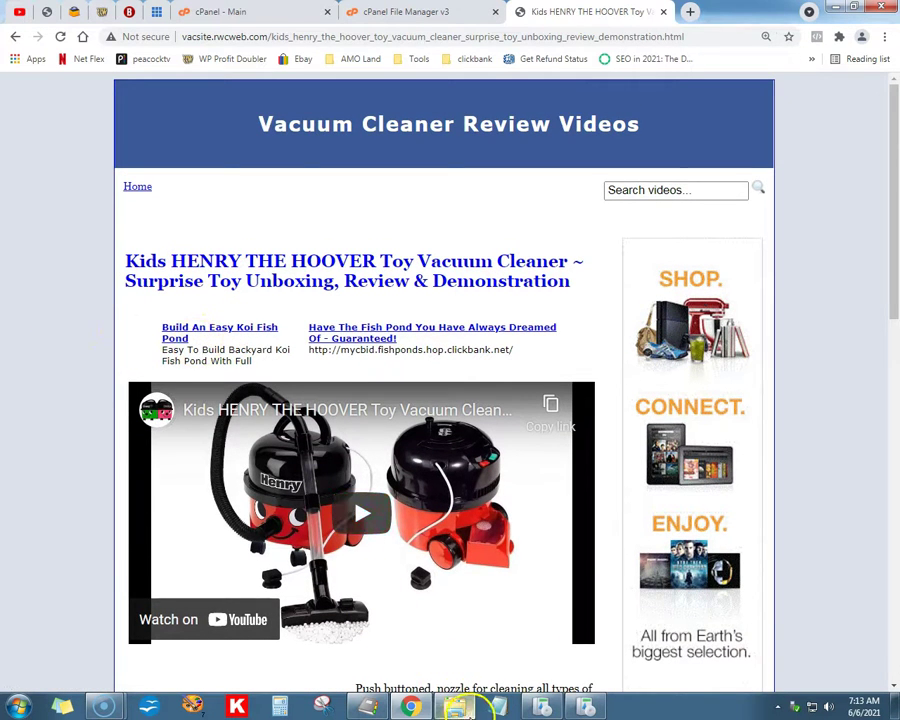
- Bring up the Site Builder instructions and shrink its window over the browser
left_click(541, 707)
scroll(512, 613, "down", 3)
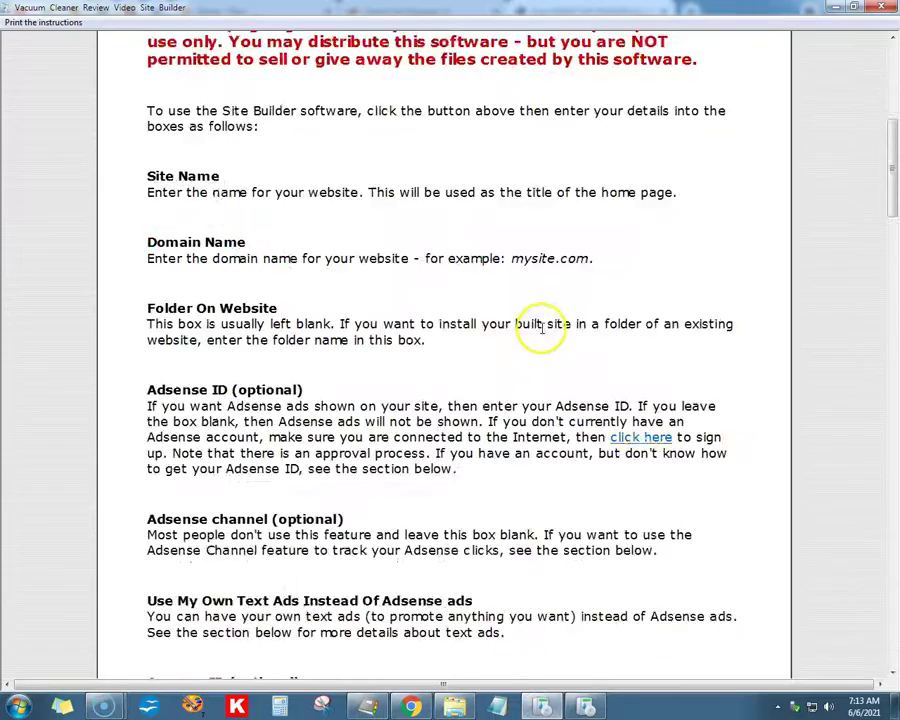
left_click(855, 8)
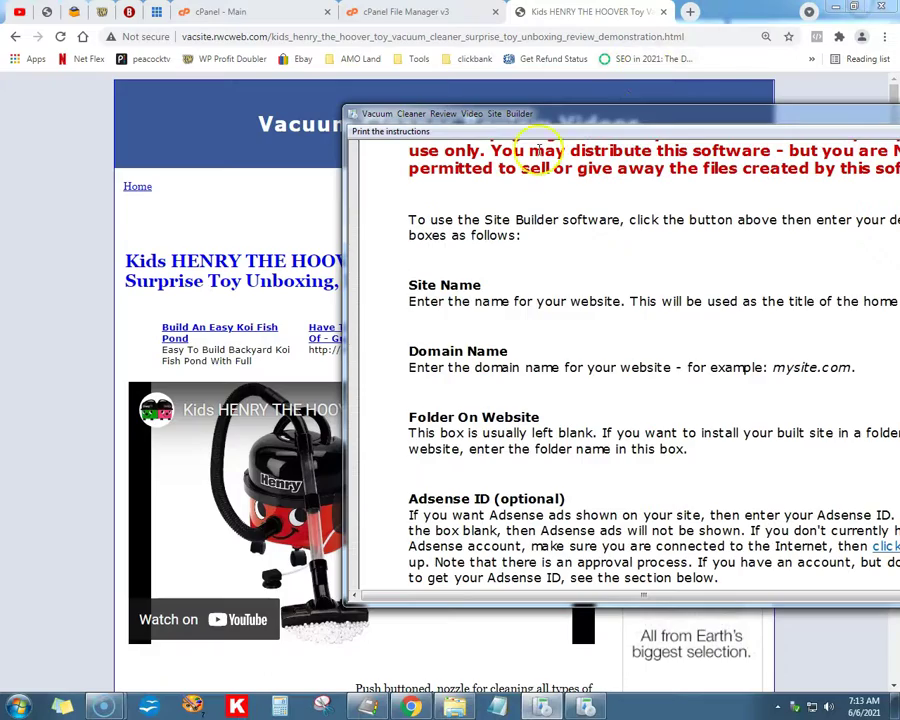
- Scroll to the example text-ads file and test the 'Build An Easy Koi Fish Pond' ad
scroll(585, 215, "down", 6)
scroll(600, 228, "down", 15)
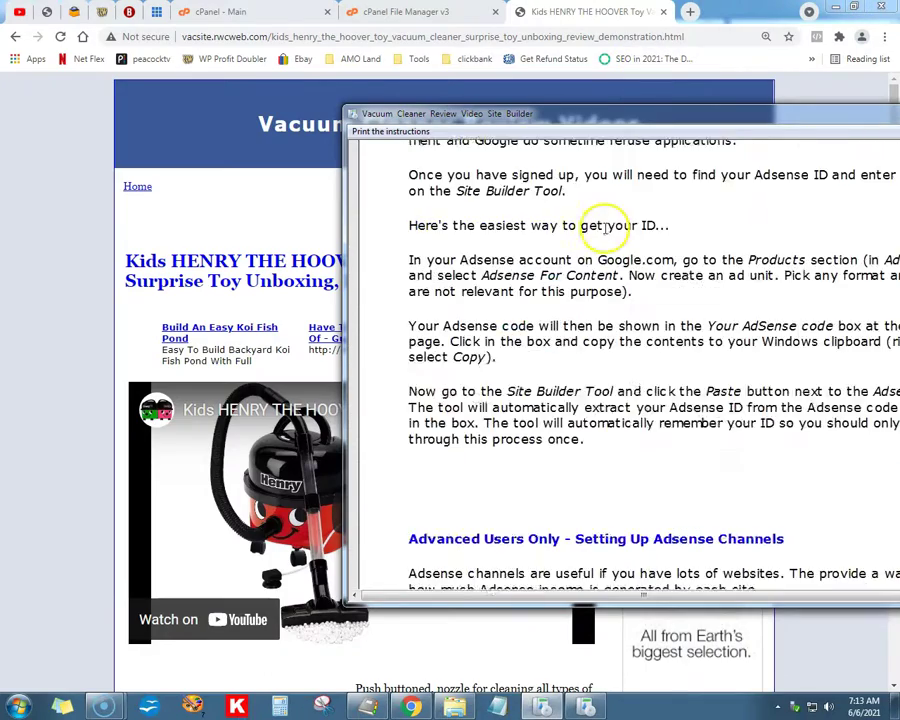
scroll(605, 230, "down", 4)
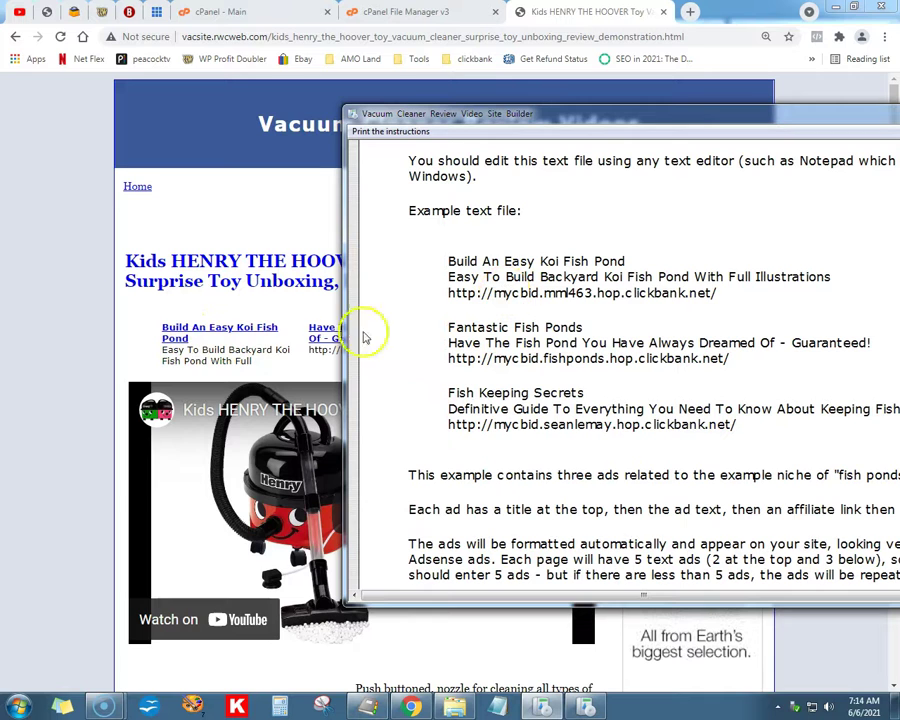
left_click(244, 327)
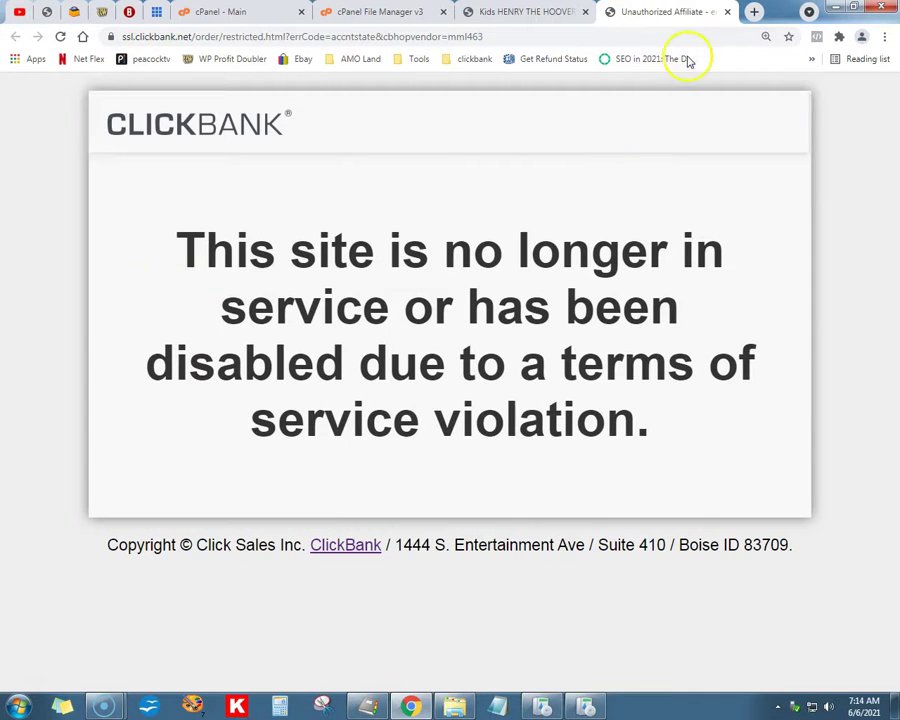
- Close the disabled ClickBank page and look back over the HENRY THE HOOVER review page
left_click(727, 12)
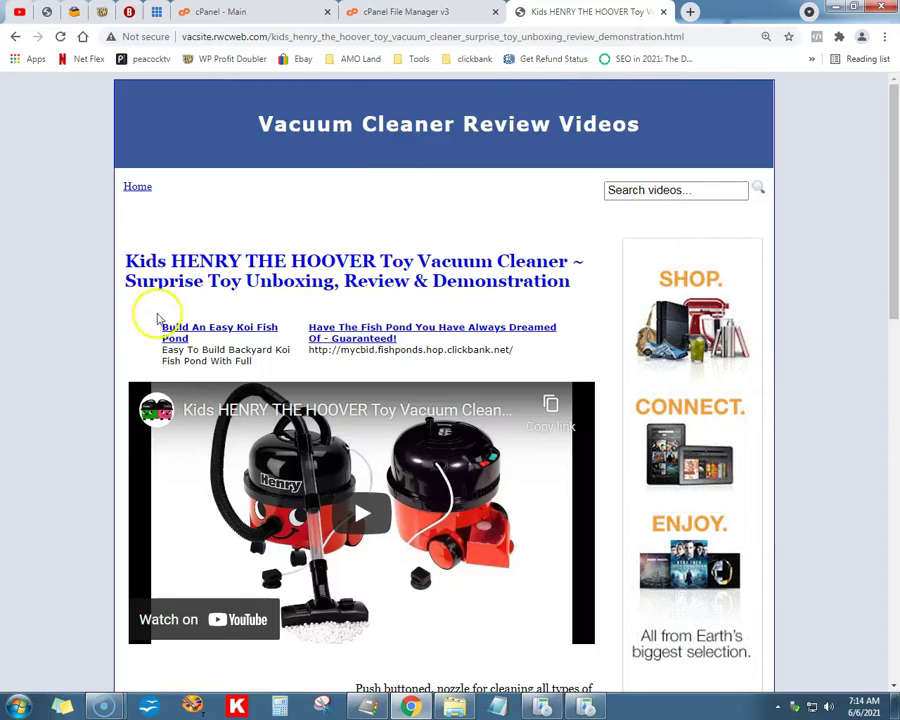
scroll(140, 316, "down", 3)
scroll(140, 318, "down", 3)
scroll(145, 312, "down", 3)
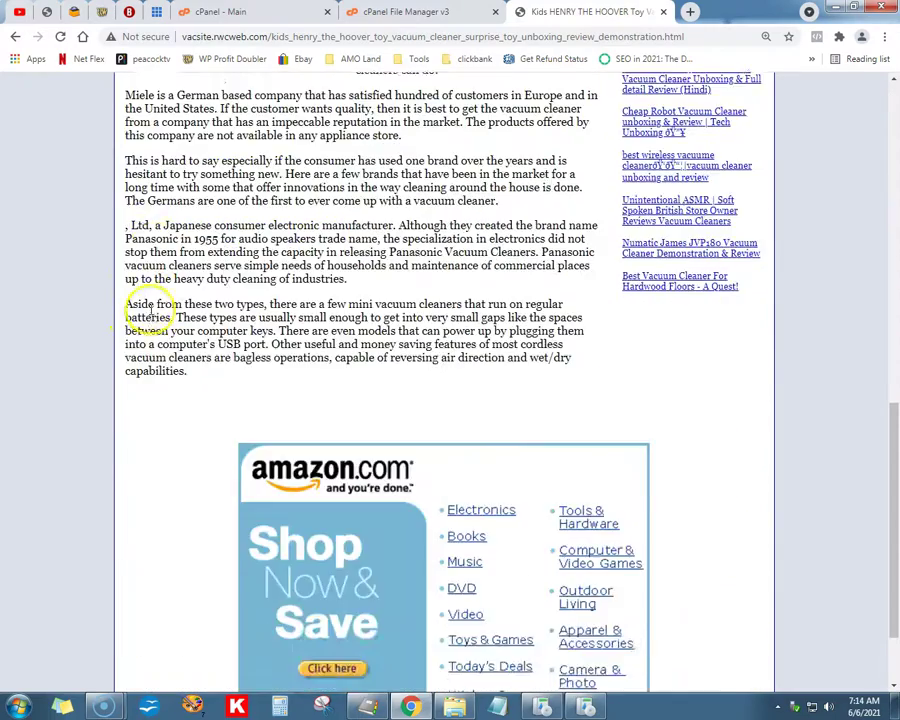
scroll(152, 302, "up", 9)
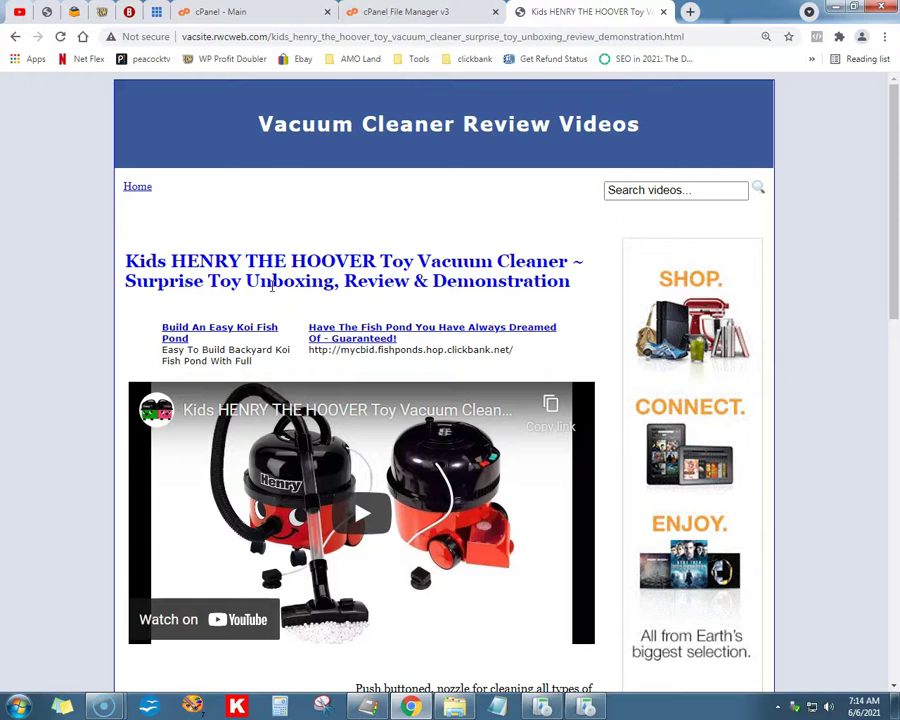
- From the home page video grid, open the Xiaomi Mi Robot Vacuum Review page
left_click(132, 188)
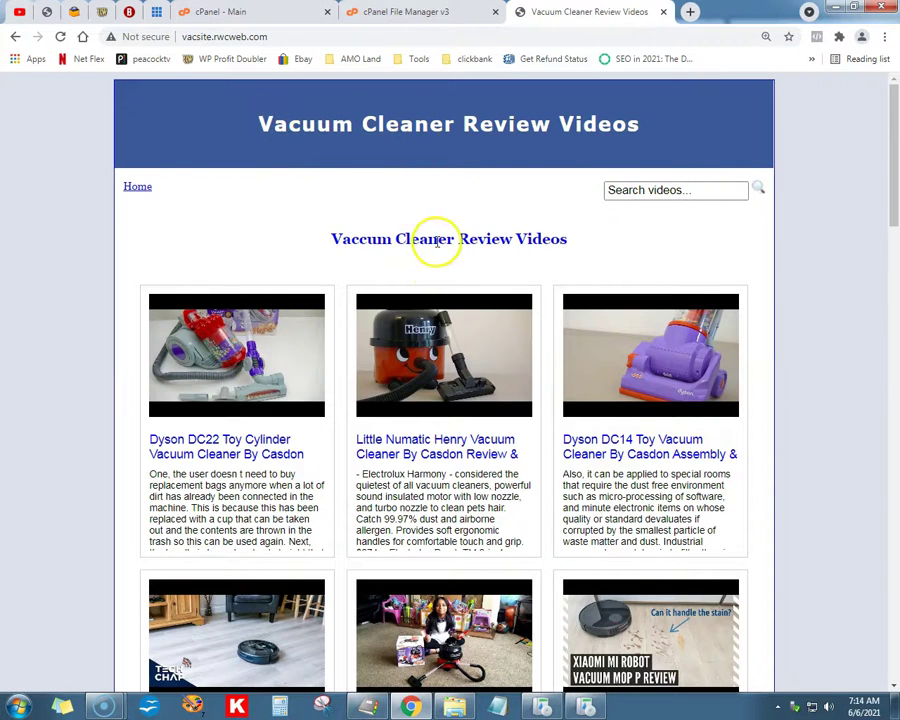
scroll(325, 250, "down", 3)
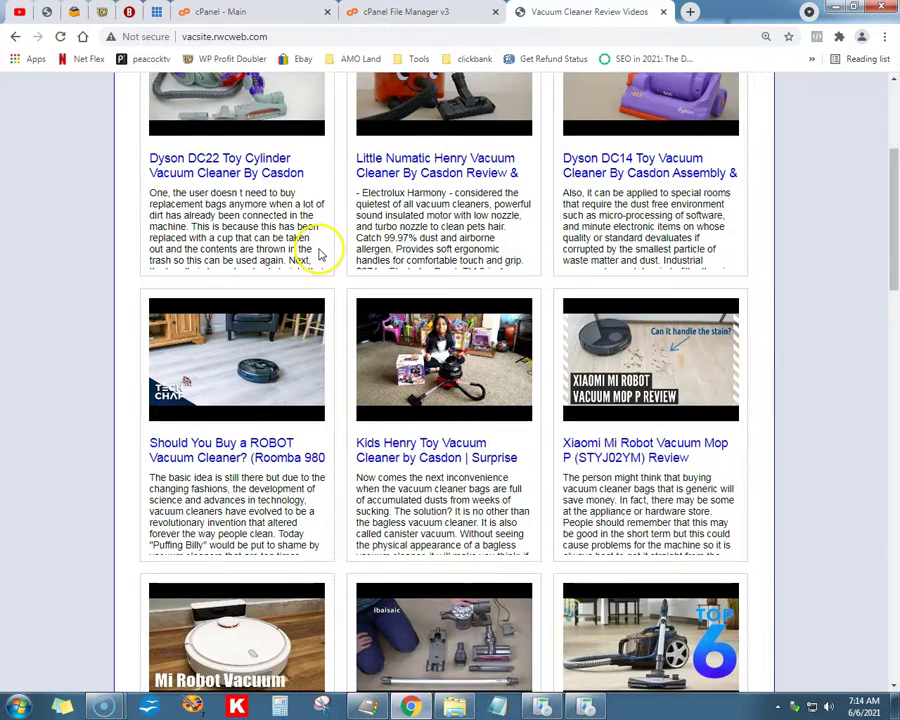
scroll(320, 260, "down", 1)
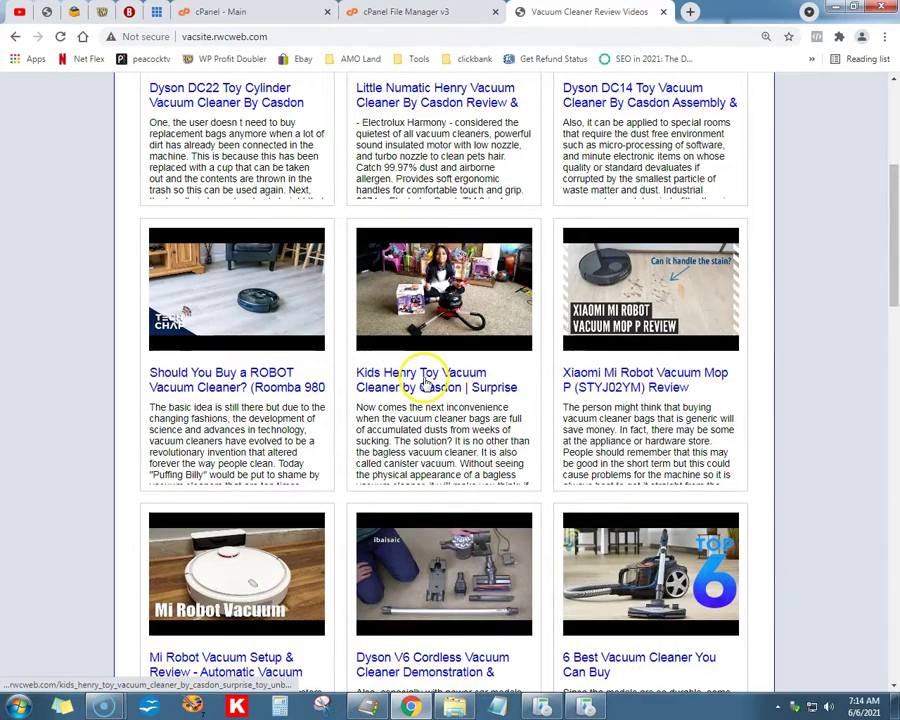
scroll(425, 378, "down", 2)
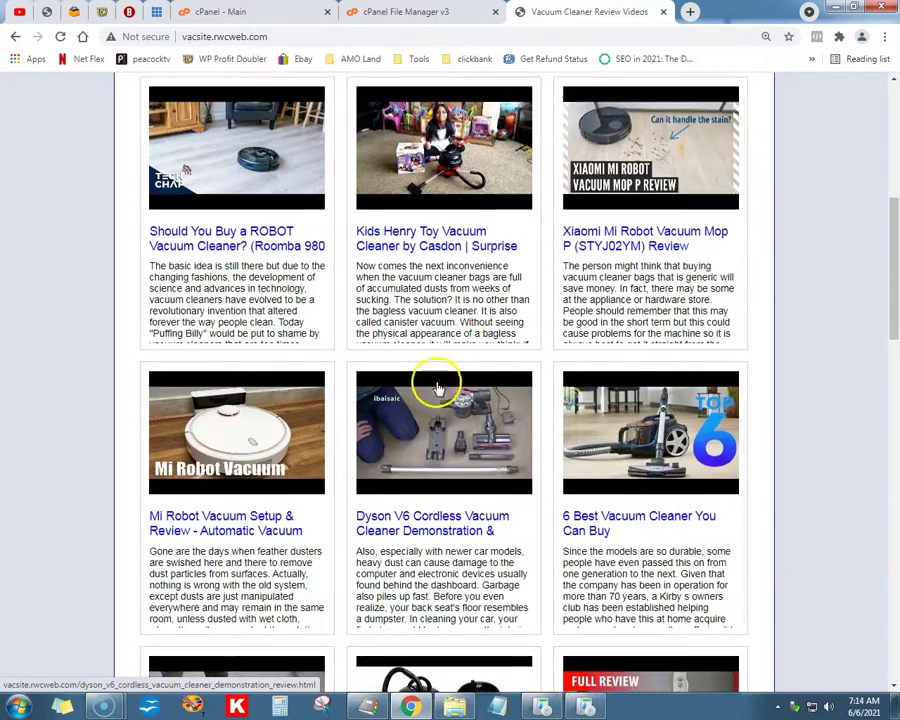
scroll(520, 400, "down", 1)
scroll(664, 436, "down", 3)
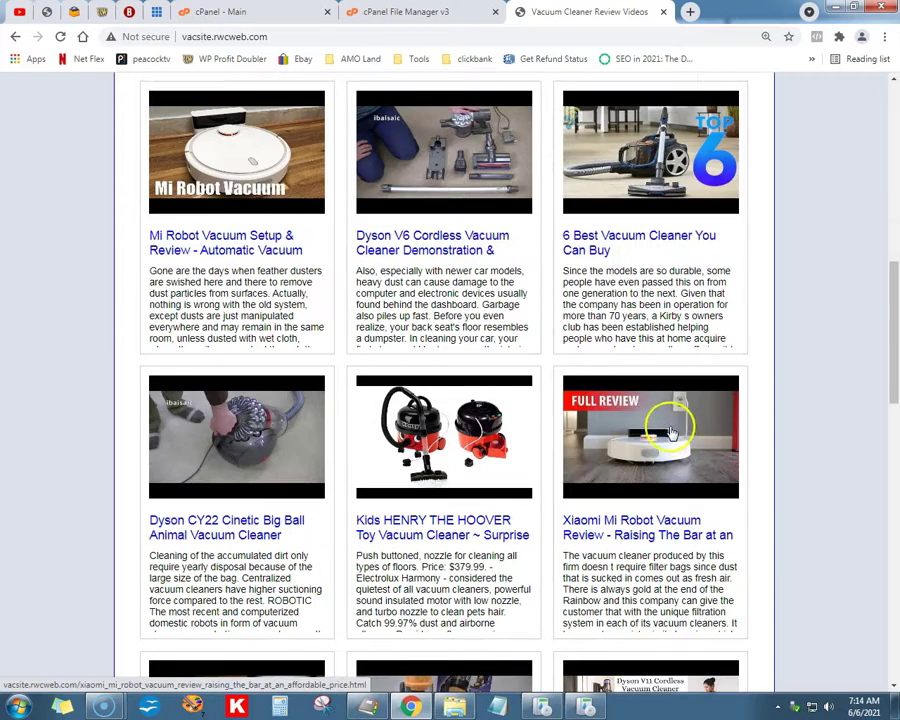
left_click(672, 437)
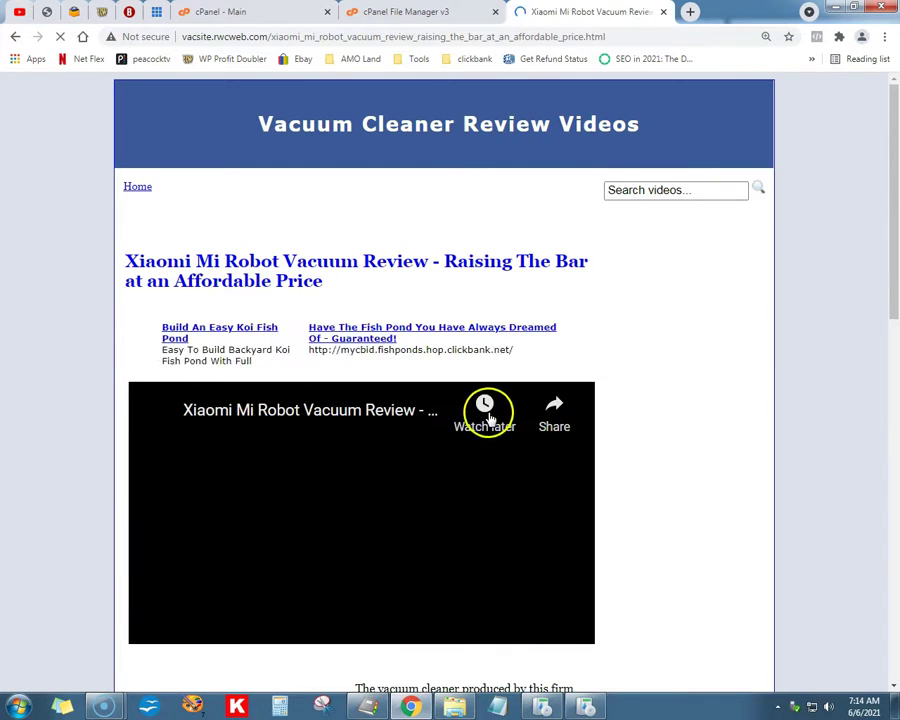
scroll(679, 394, "down", 2)
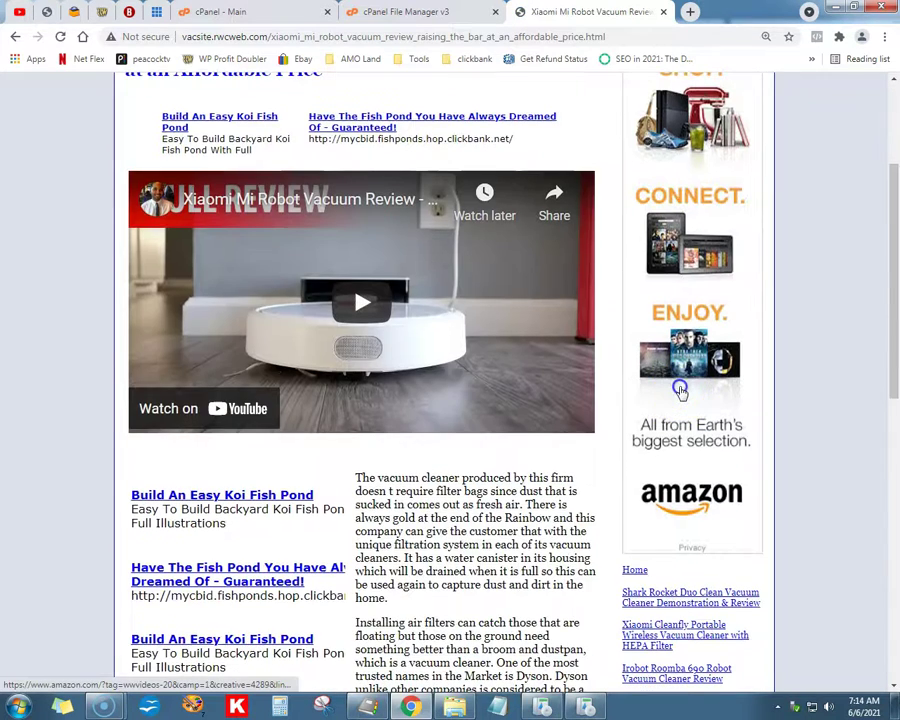